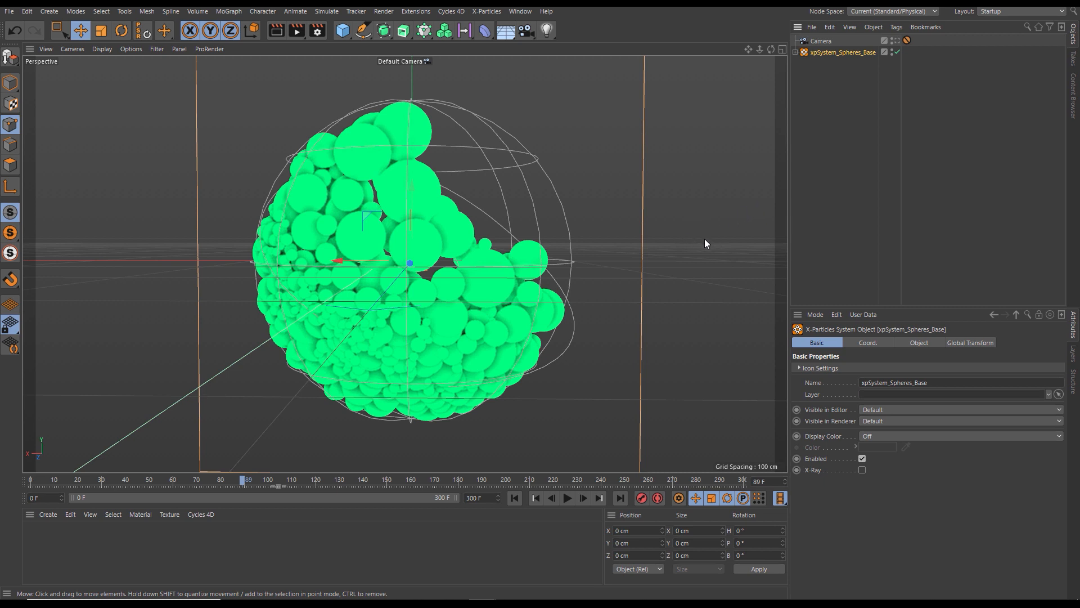
# - Start saving the project under a new name and create a folder named 02_Water_Splash in the WaterSpin project folder
pyautogui.click(9, 12)
pyautogui.click(38, 124)
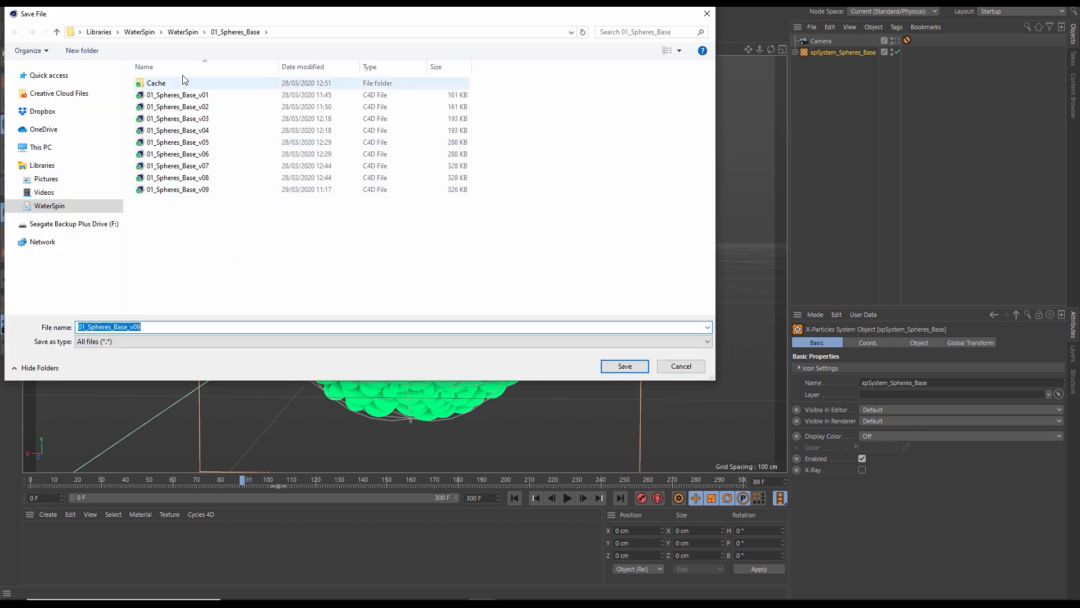
pyautogui.click(183, 35)
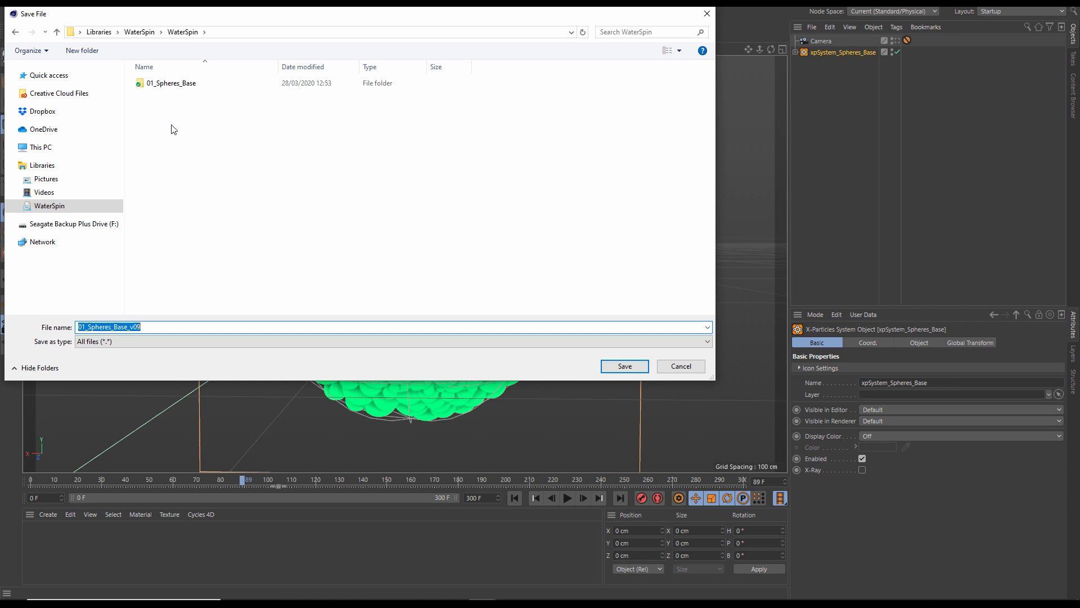
pyautogui.click(78, 52)
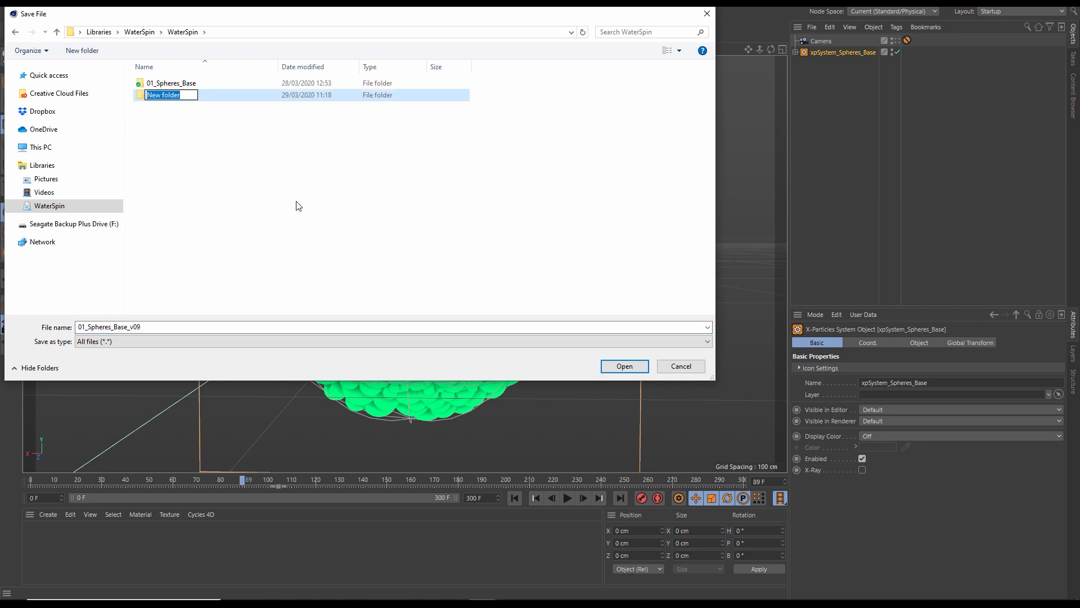
pyautogui.write('2')
pyautogui.write('02')
pyautogui.write('_Water')
pyautogui.write('_Splash')
pyautogui.press('Return')
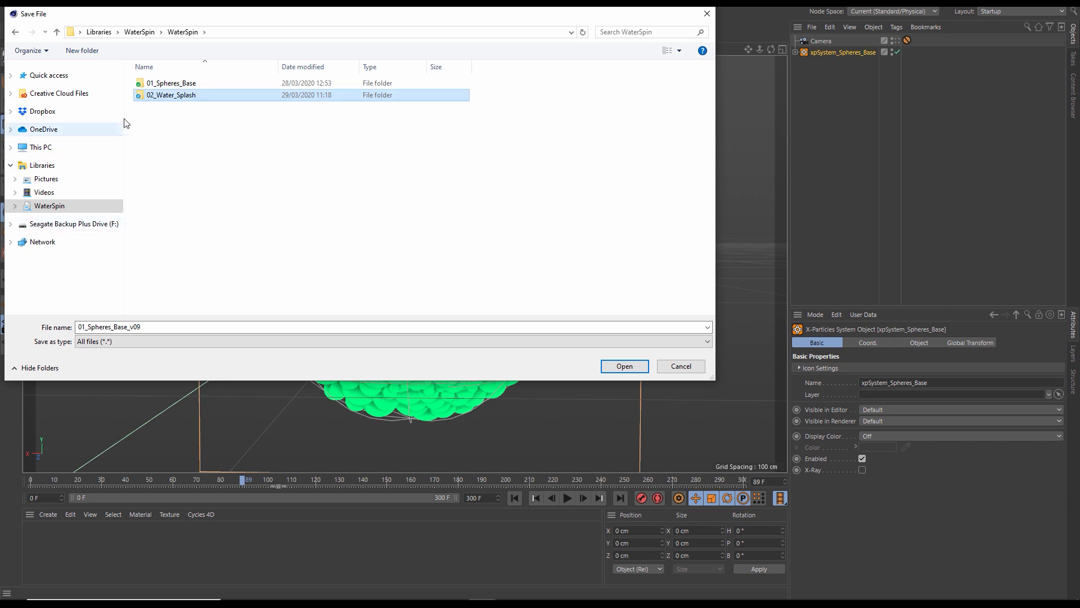
# - Create a Cache subfolder inside the 02_Water_Splash folder
pyautogui.doubleClick(176, 95)
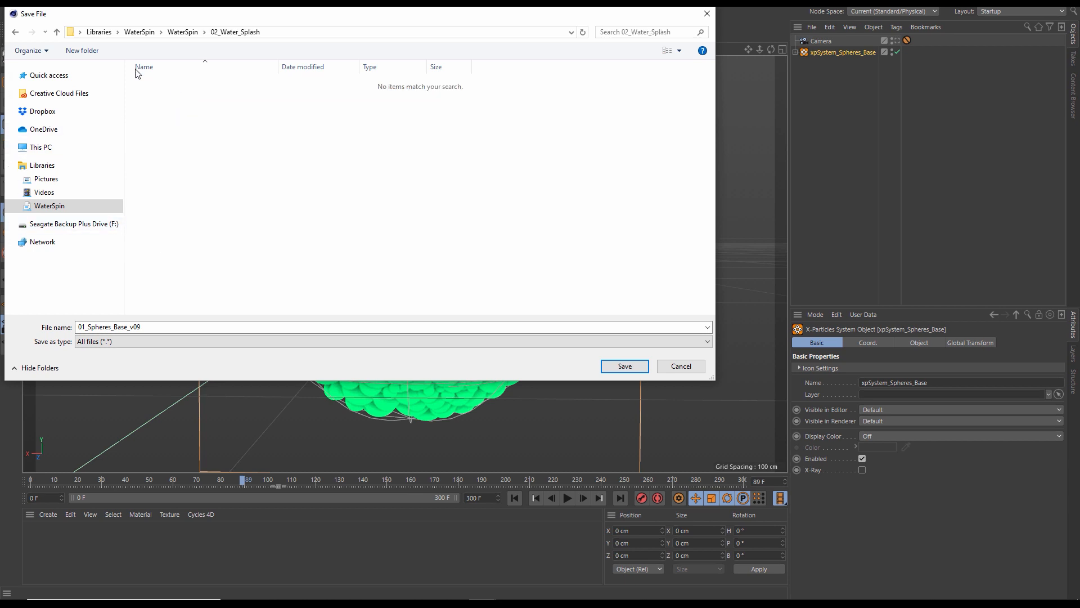
pyautogui.click(88, 55)
pyautogui.write('Cache')
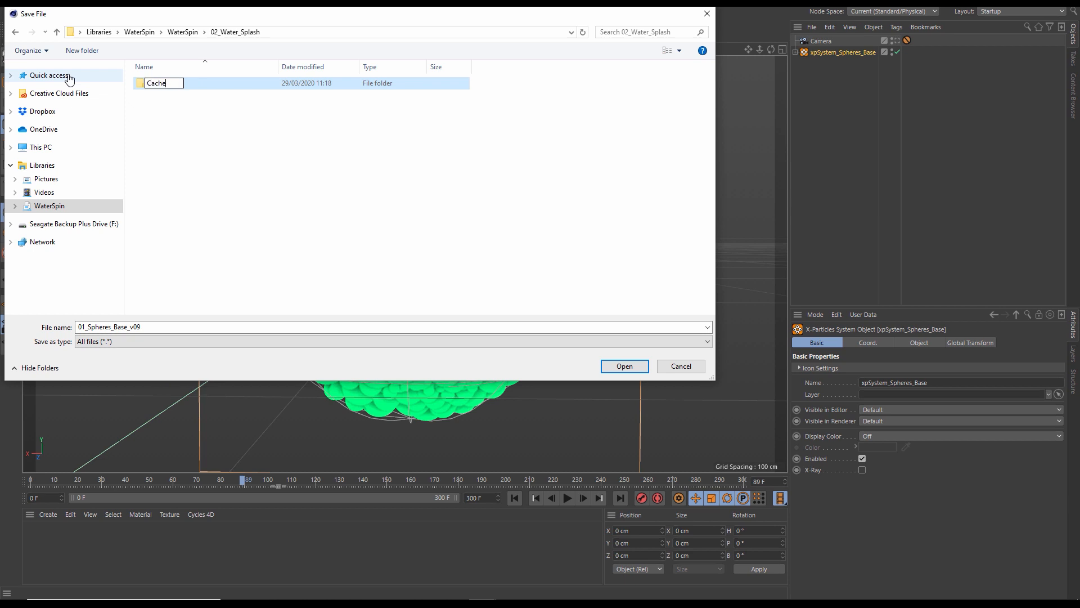
pyautogui.press('Return')
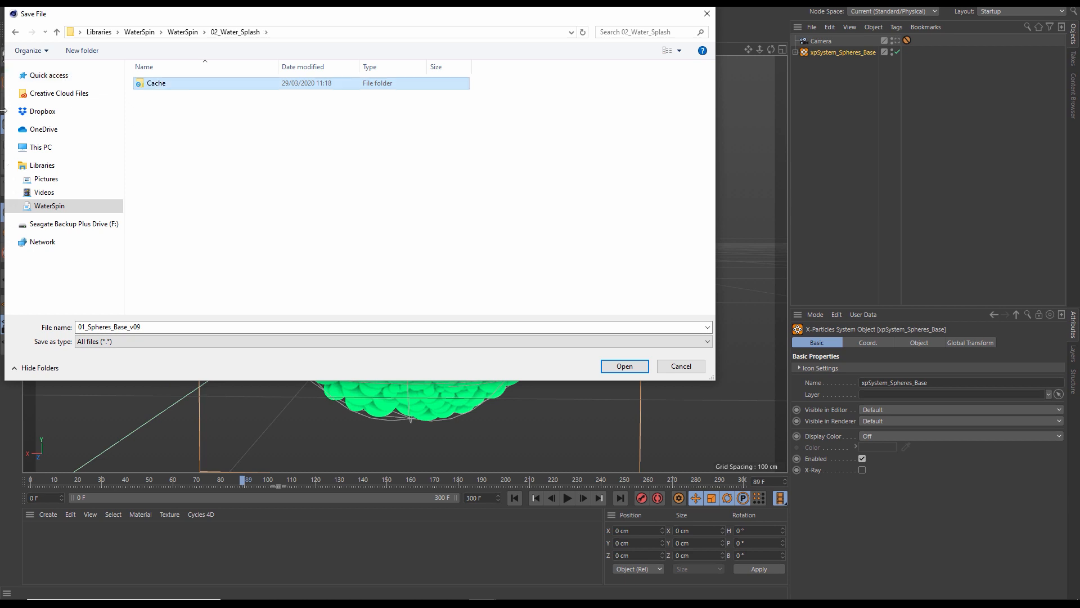
pyautogui.click(177, 120)
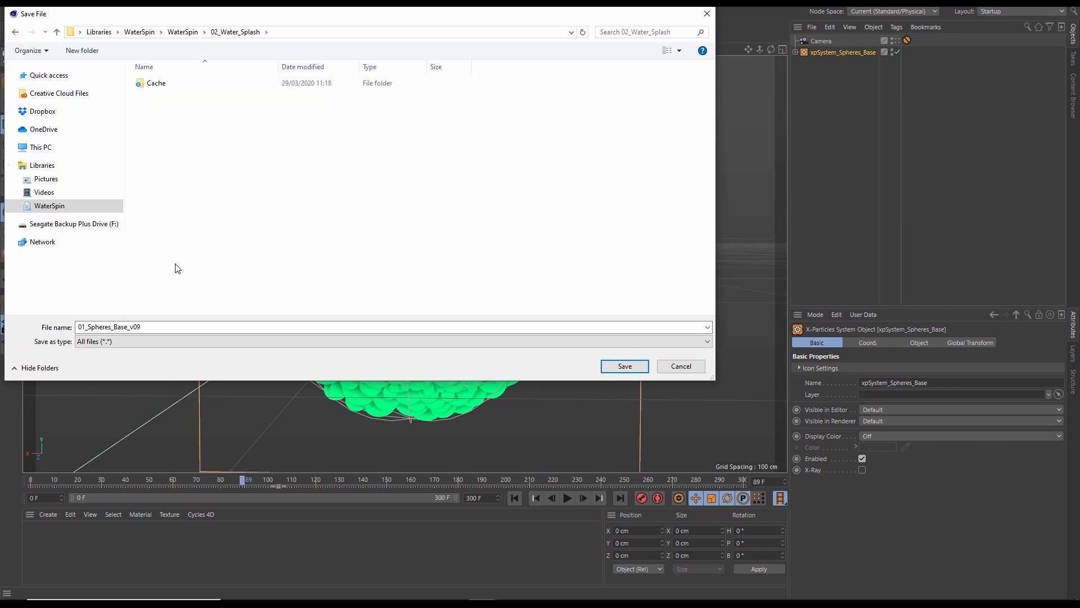
# - Save the scene as 02_Water_Splash_v01 in the 02_Water_Splash folder
pyautogui.doubleClick(159, 328)
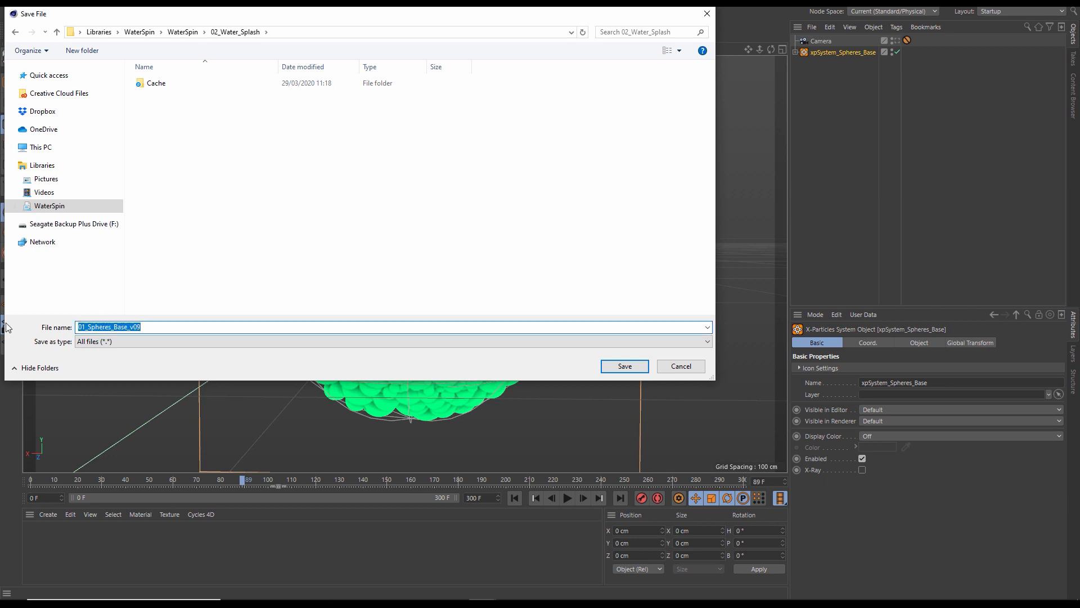
pyautogui.write('02_Water_Splash_v01')
pyautogui.click(608, 369)
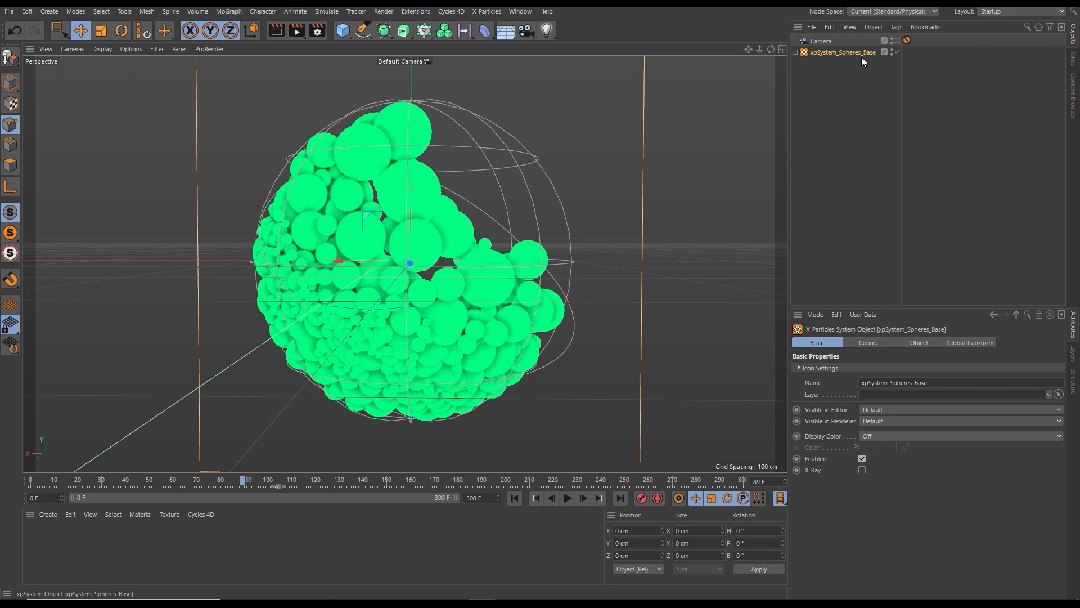
# - Add a new X-Particles system to the scene and turn off its icon in the viewport
pyautogui.click(487, 13)
pyautogui.click(496, 45)
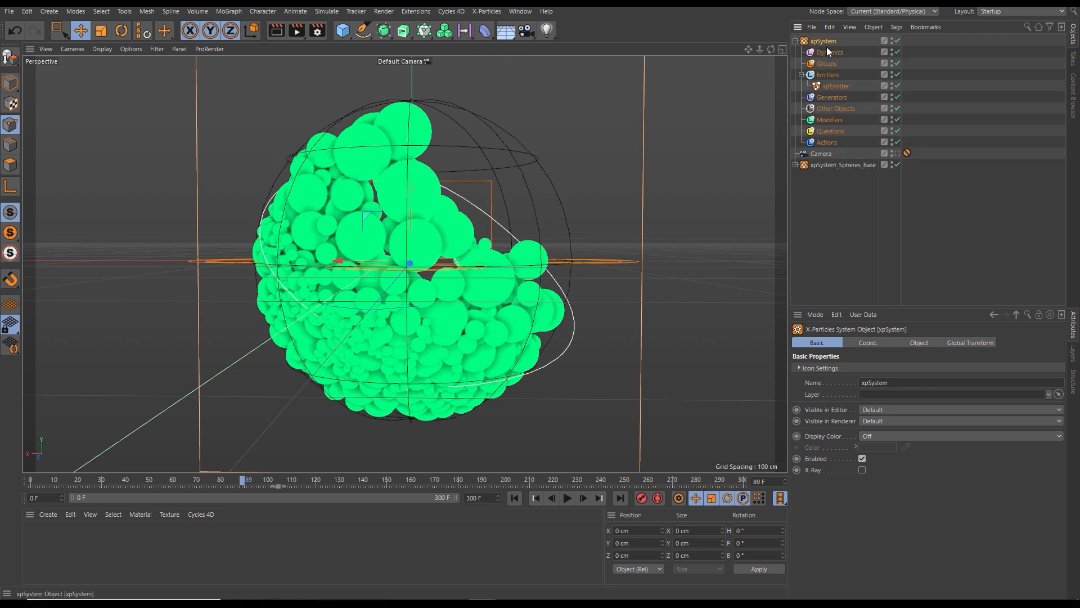
pyautogui.click(919, 344)
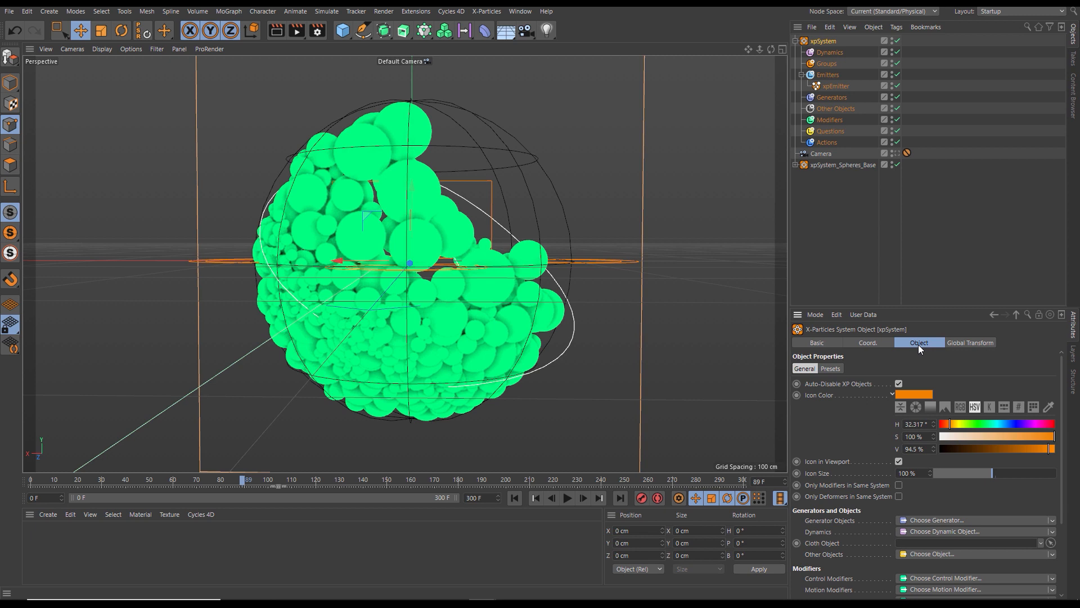
pyautogui.click(899, 461)
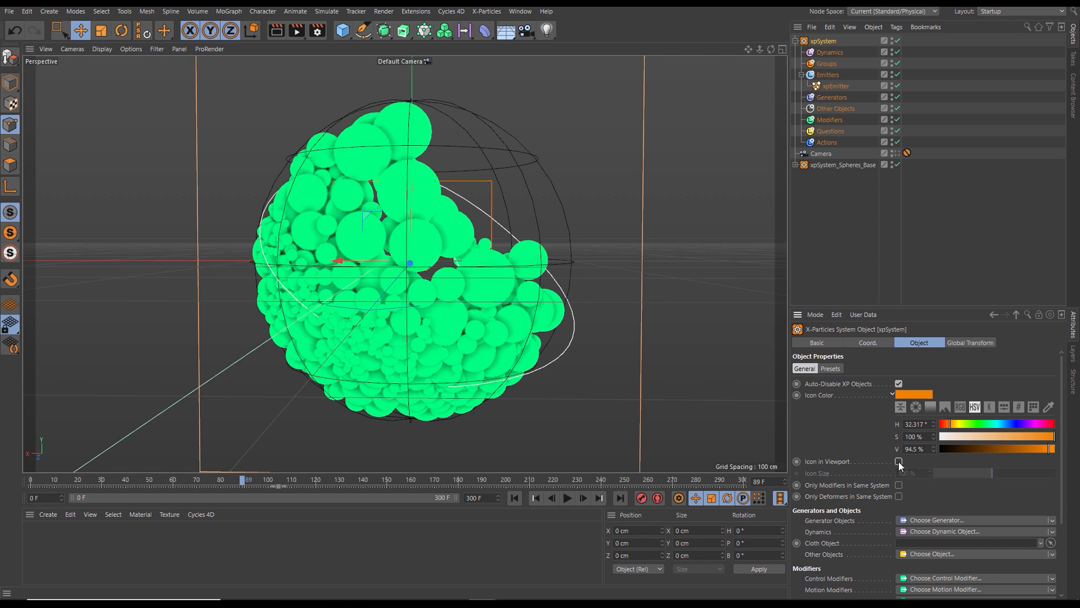
# - Set the new xpSystem's icon color to bright blue with hue 195°, saturation 100% and value 100%
pyautogui.click(923, 396)
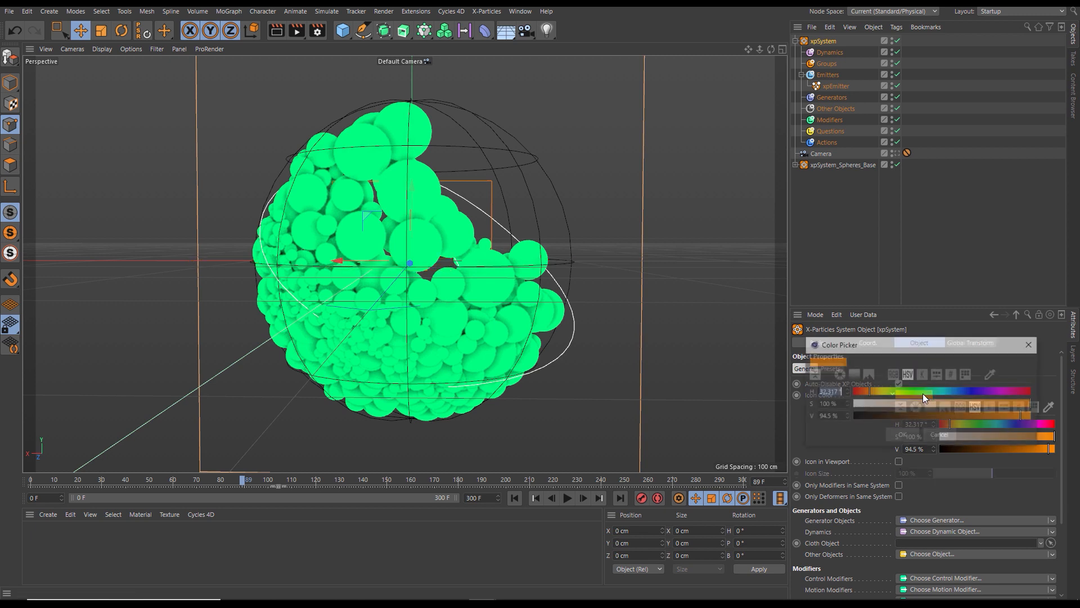
pyautogui.moveTo(923, 391); pyautogui.dragTo(950, 391)
pyautogui.moveTo(1030, 418); pyautogui.dragTo(903, 417)
pyautogui.click(909, 436)
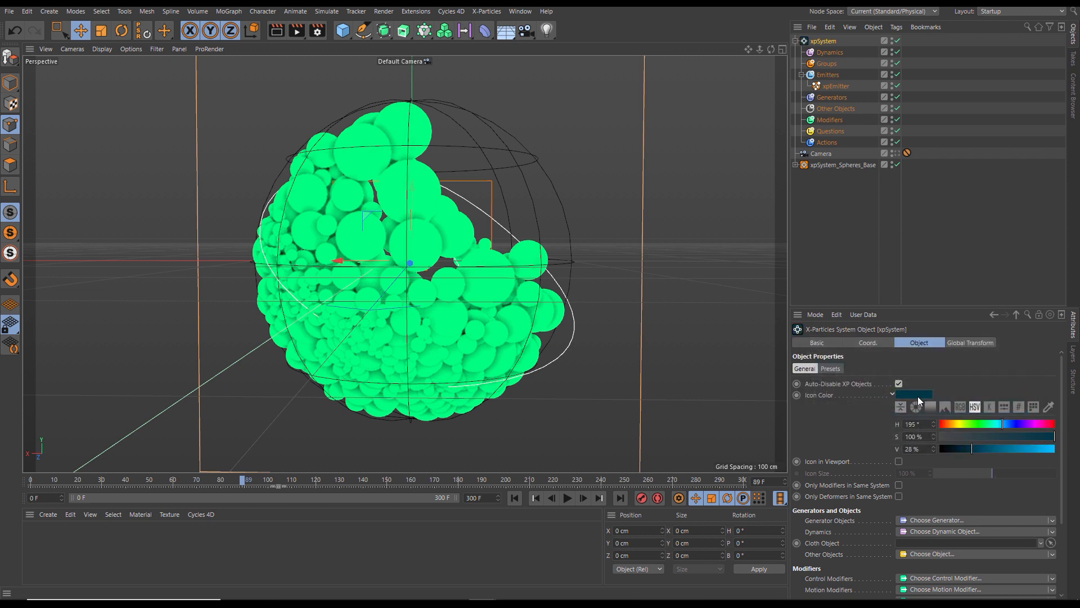
pyautogui.click(917, 396)
pyautogui.moveTo(1022, 418); pyautogui.dragTo(1034, 417)
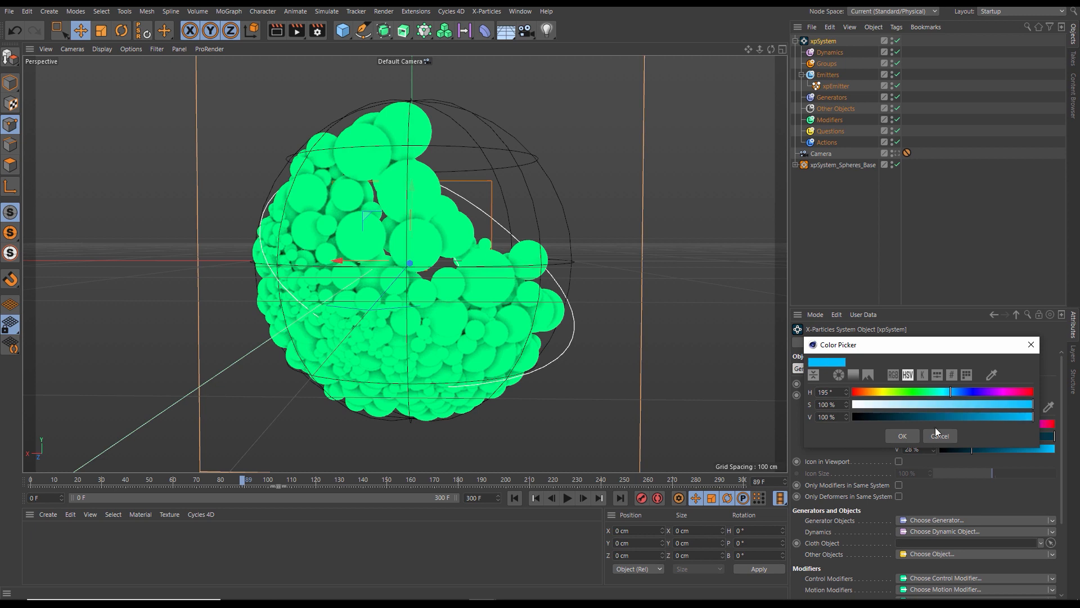
pyautogui.click(902, 436)
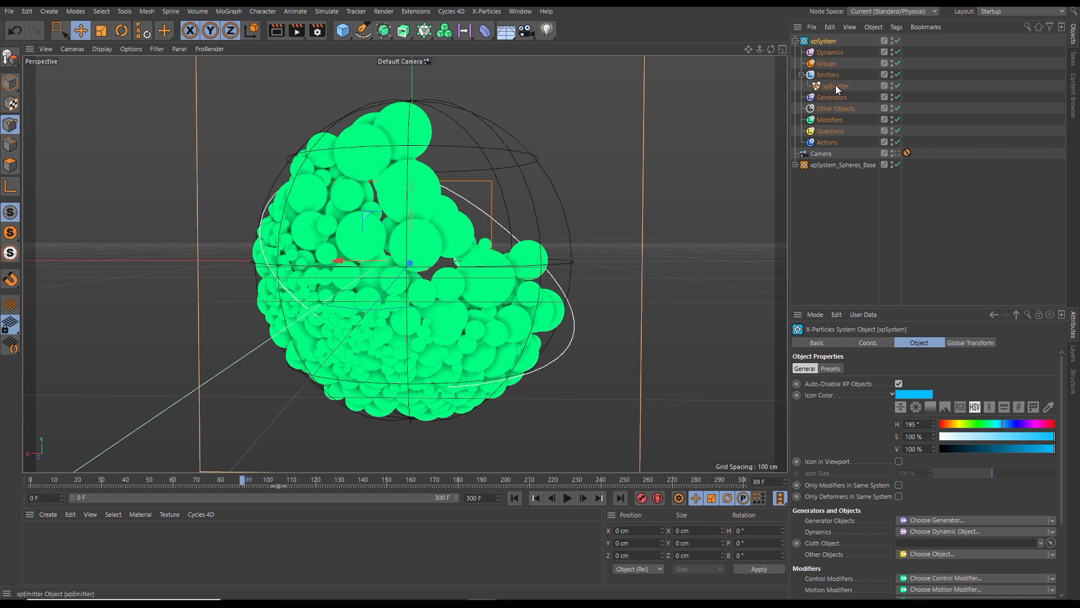
# - Hide the xpSystem_Spheres_Base system in the viewport and play the simulation from the first frame
pyautogui.click(892, 166)
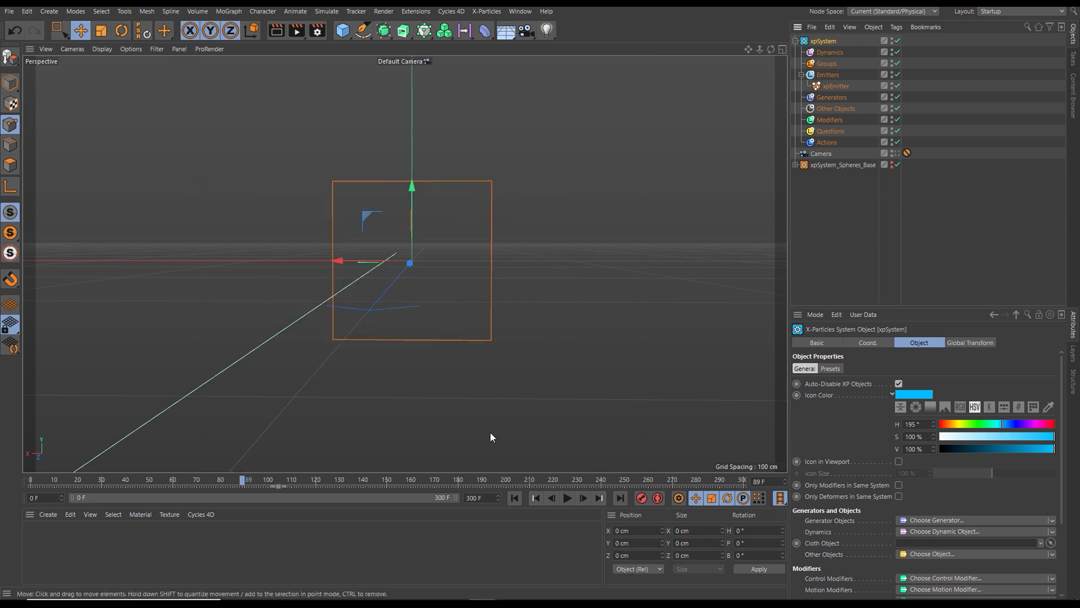
pyautogui.click(514, 498)
pyautogui.click(571, 499)
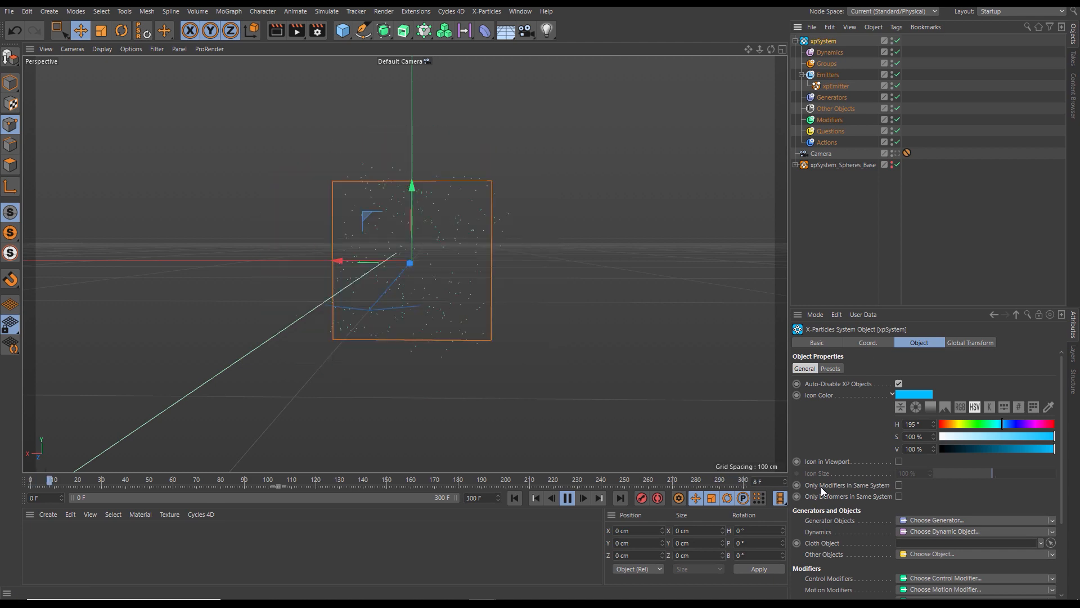
# - Enable Only Modifiers in Same System on the new xpSystem and check the replayed particles from the side
pyautogui.click(899, 484)
pyautogui.click(520, 498)
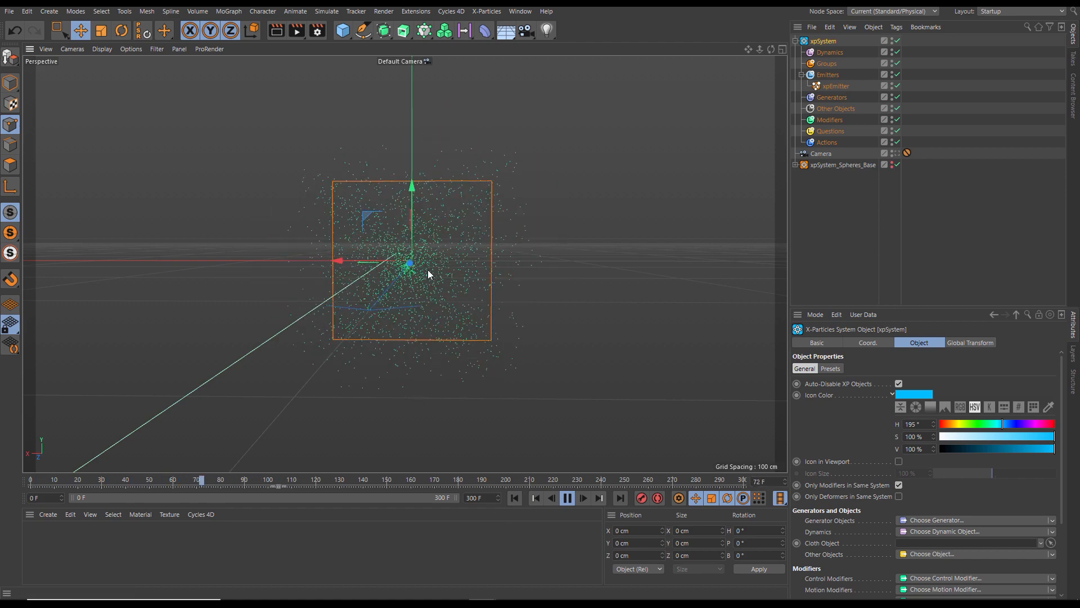
pyautogui.keyDown('alt'); pyautogui.moveTo(428, 269); pyautogui.dragTo(581, 281); pyautogui.keyUp('alt')
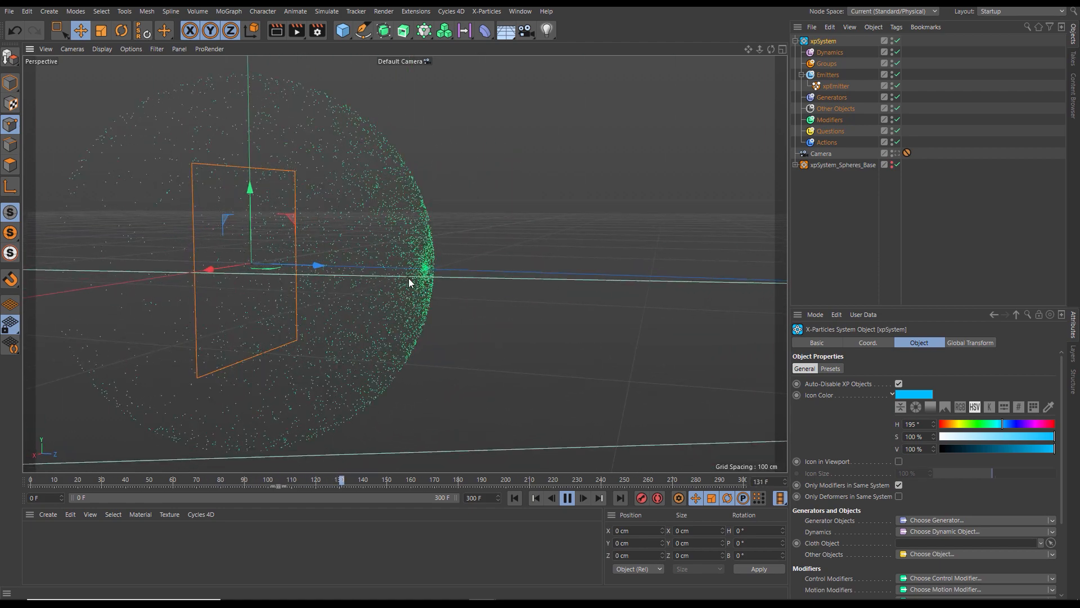
pyautogui.keyDown('alt'); pyautogui.moveTo(410, 282); pyautogui.dragTo(379, 297); pyautogui.keyUp('alt')
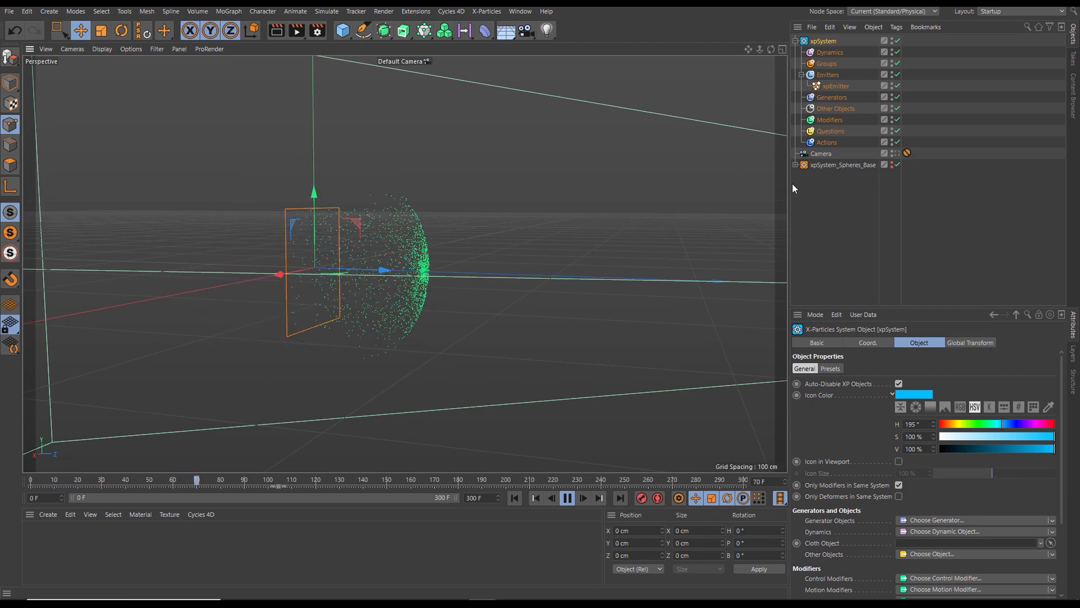
# - Exclude the new xpEmitter from the collider tag on the Sphere in xpSystem_Spheres_Base and replay the simulation
pyautogui.click(795, 165)
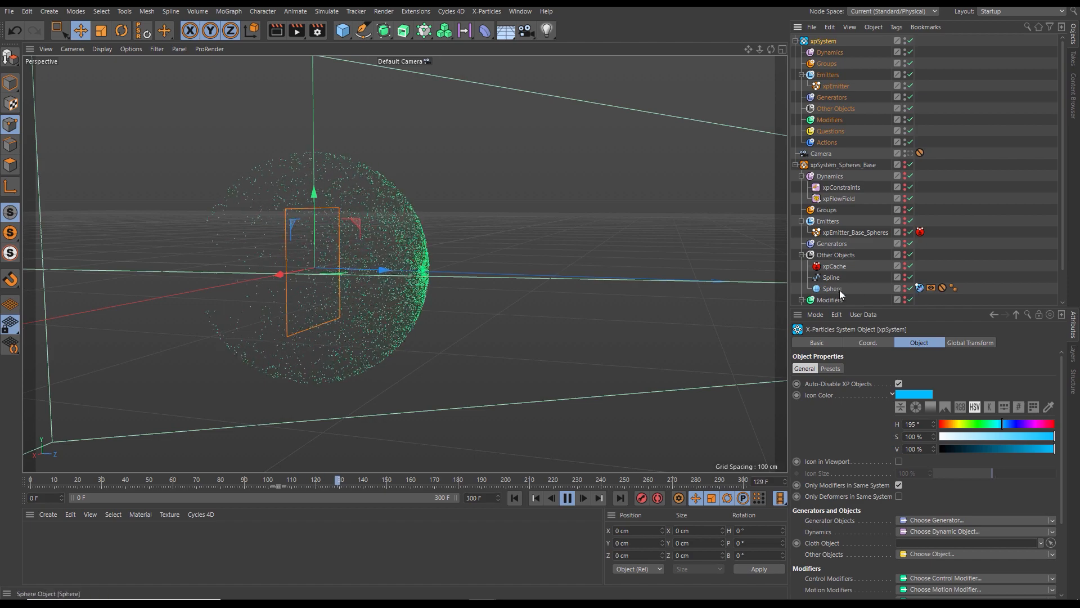
pyautogui.click(920, 287)
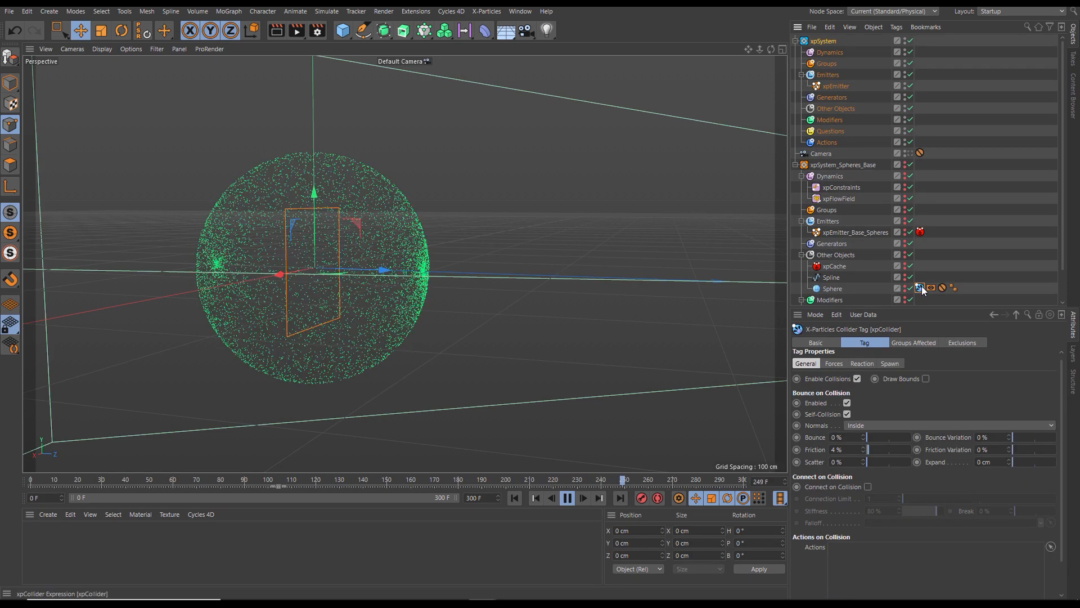
pyautogui.click(960, 342)
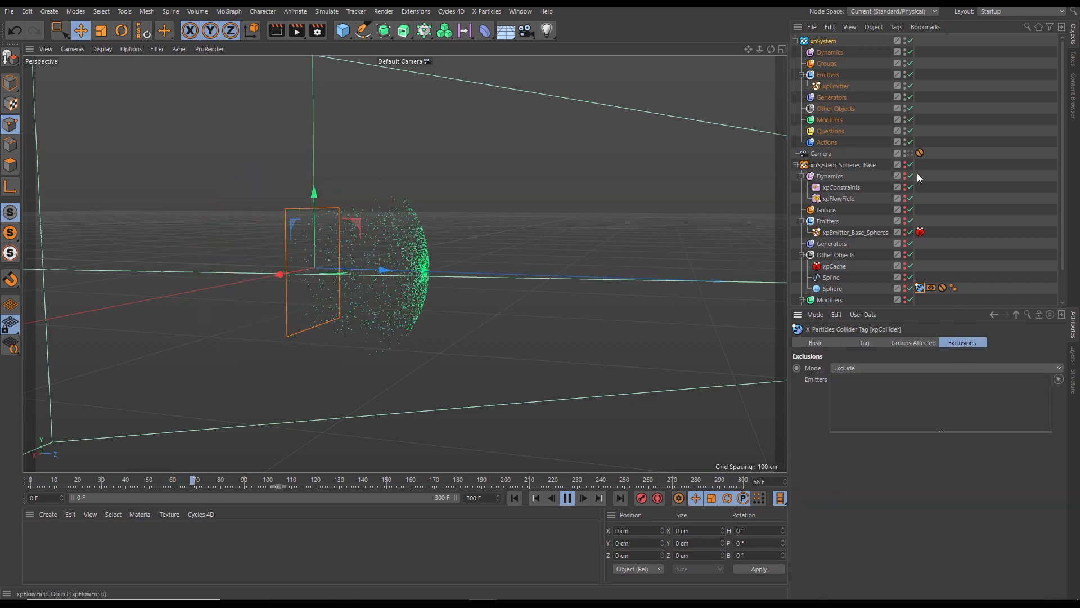
pyautogui.moveTo(832, 86); pyautogui.dragTo(882, 204)
pyautogui.moveTo(881, 358); pyautogui.dragTo(863, 400)
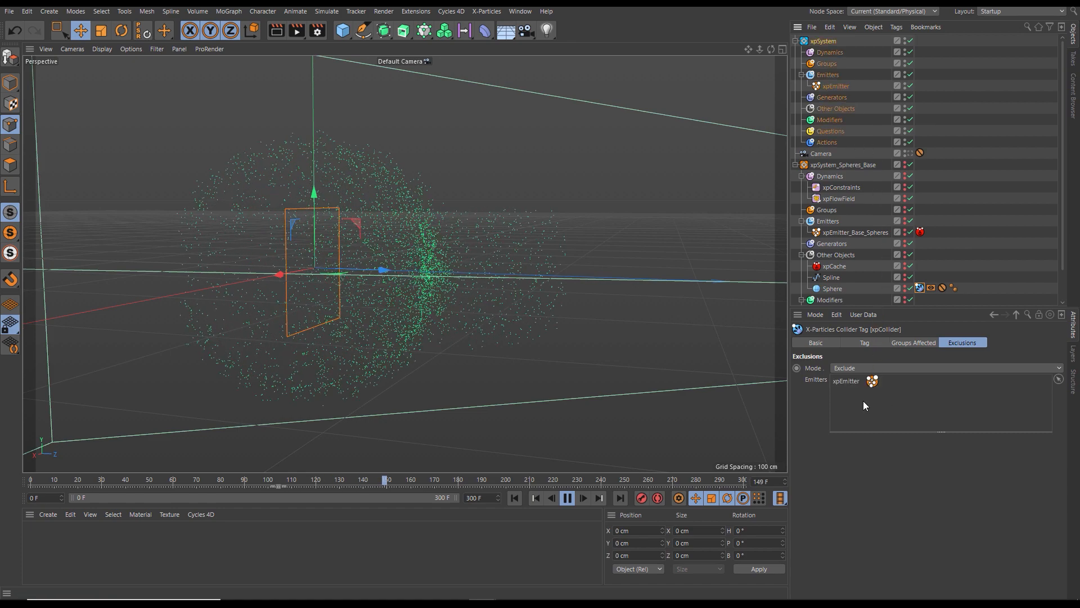
pyautogui.click(514, 497)
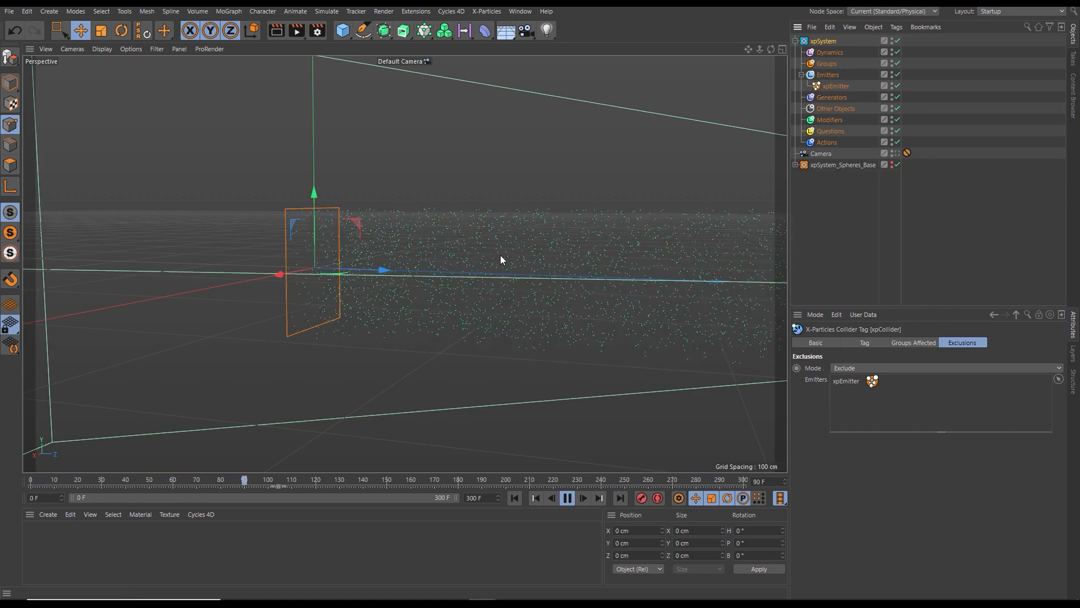
# - Rename the new system's emitter to xpEmitter_Water
pyautogui.click(834, 86)
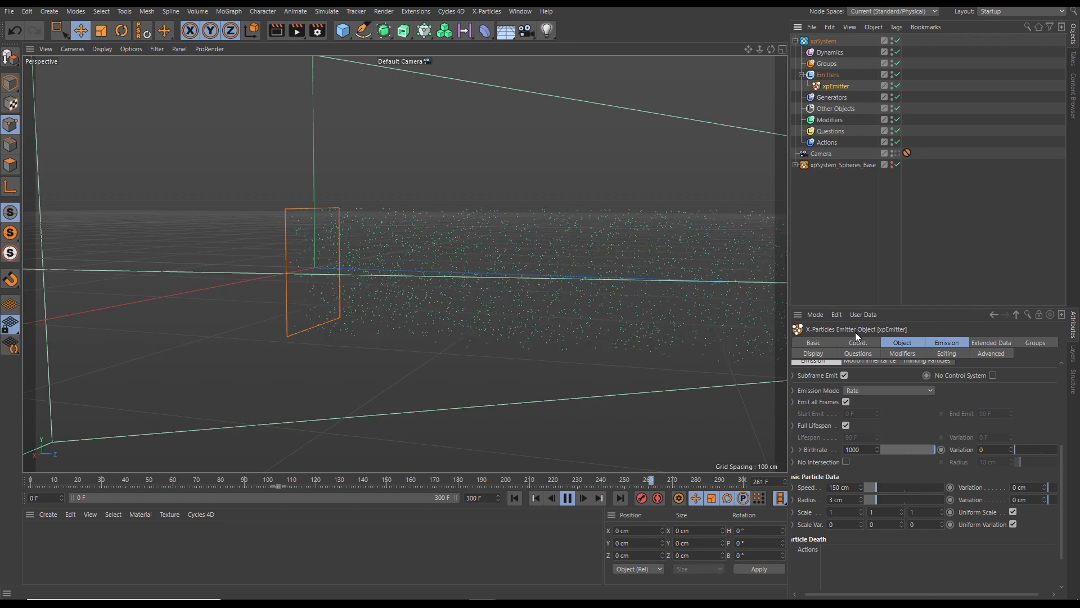
pyautogui.click(909, 342)
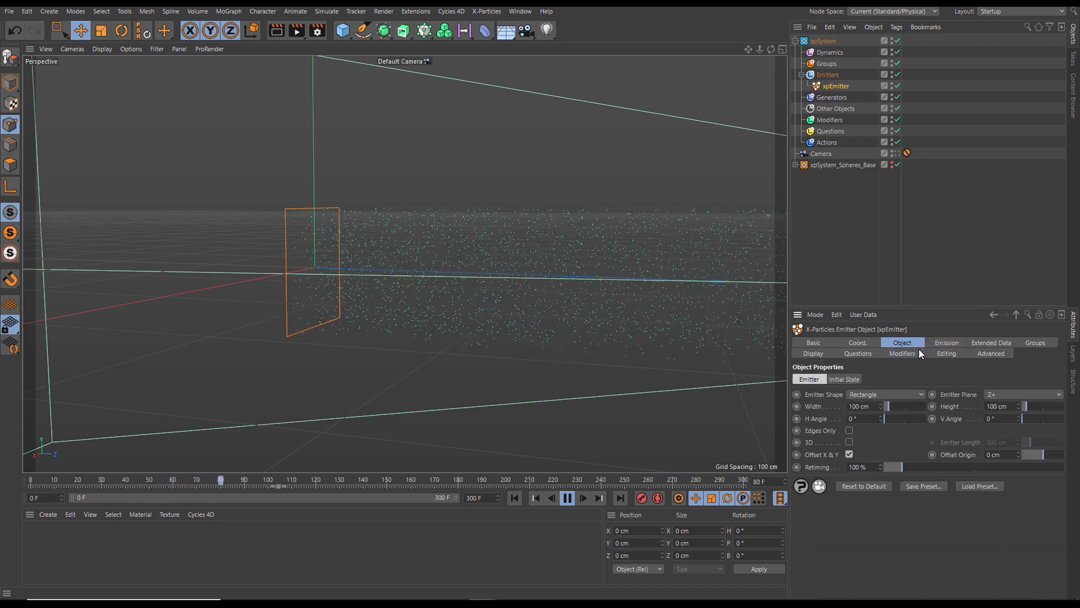
pyautogui.click(815, 343)
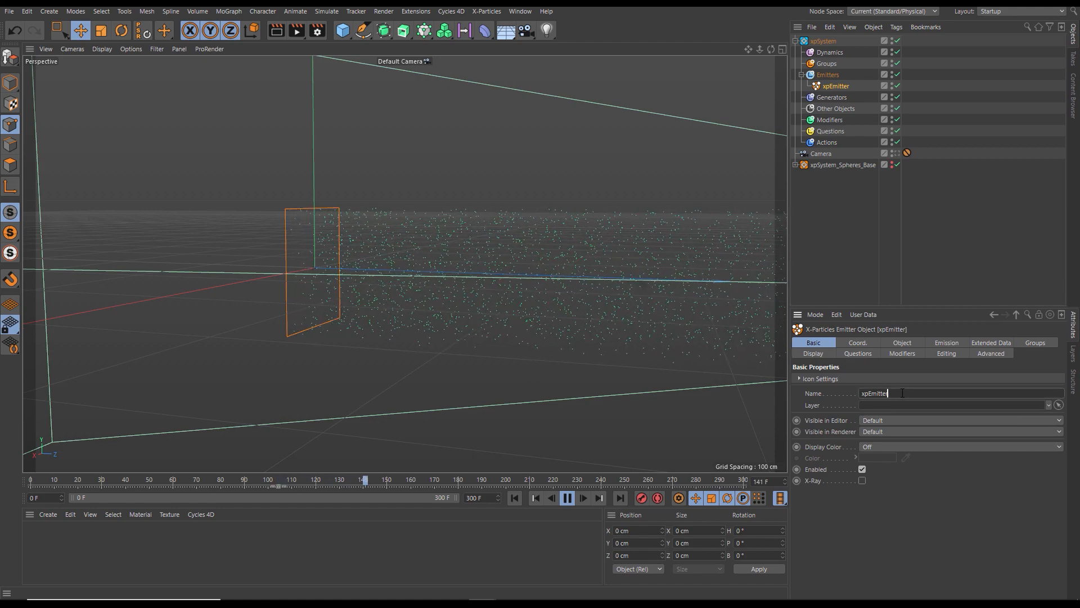
pyautogui.write('_Water')
pyautogui.press('Return')
# - Set the water emitter's icon color to cyan with hue 182°, saturation 100% and value 100%
pyautogui.click(814, 354)
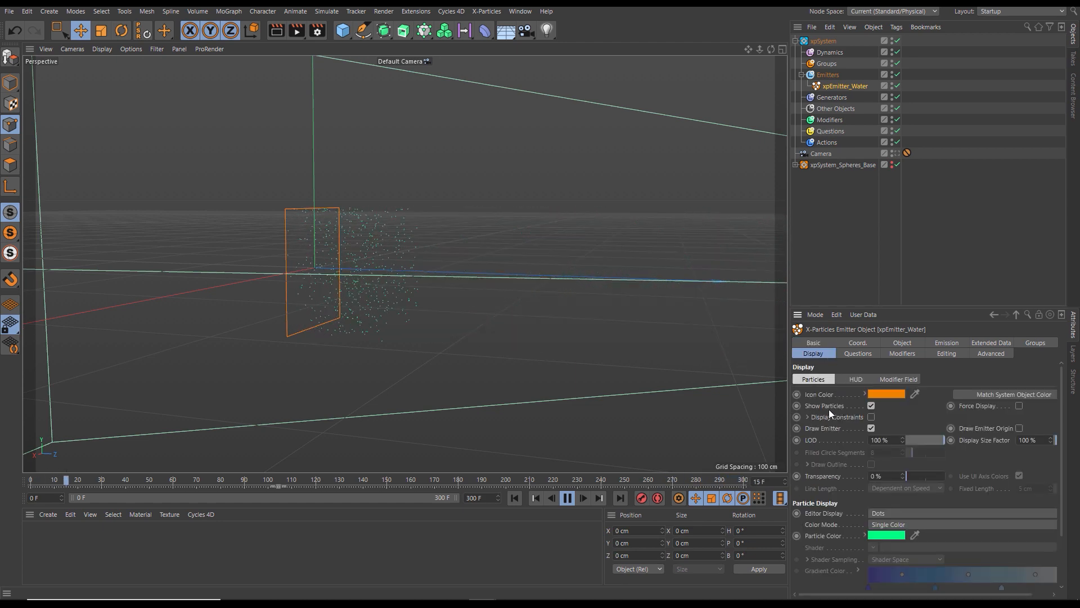
pyautogui.click(881, 394)
pyautogui.moveTo(929, 395); pyautogui.dragTo(901, 395)
pyautogui.moveTo(984, 418); pyautogui.dragTo(1001, 419)
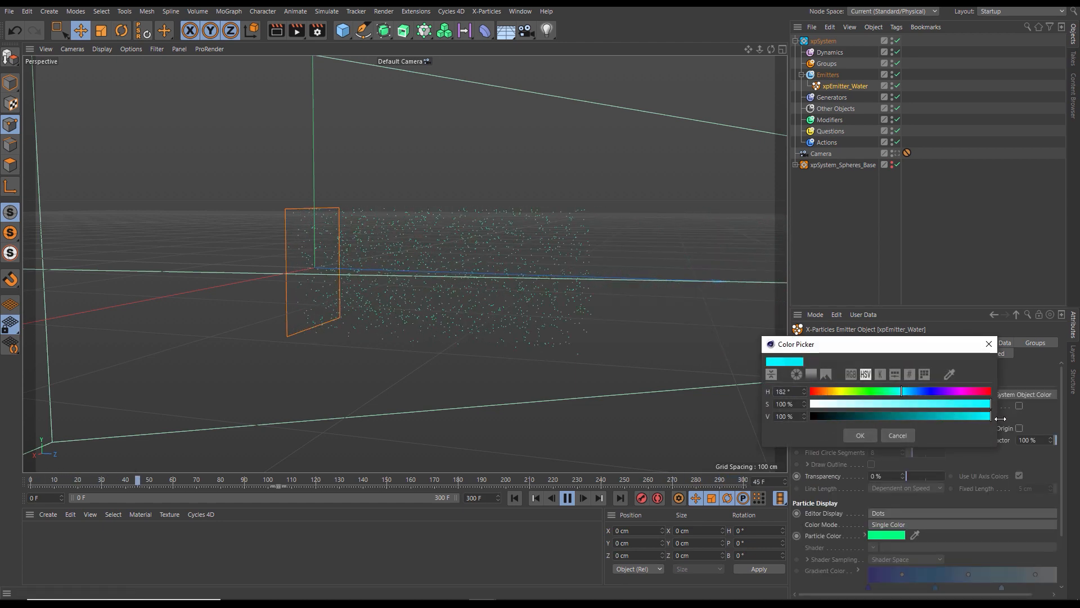
pyautogui.click(869, 432)
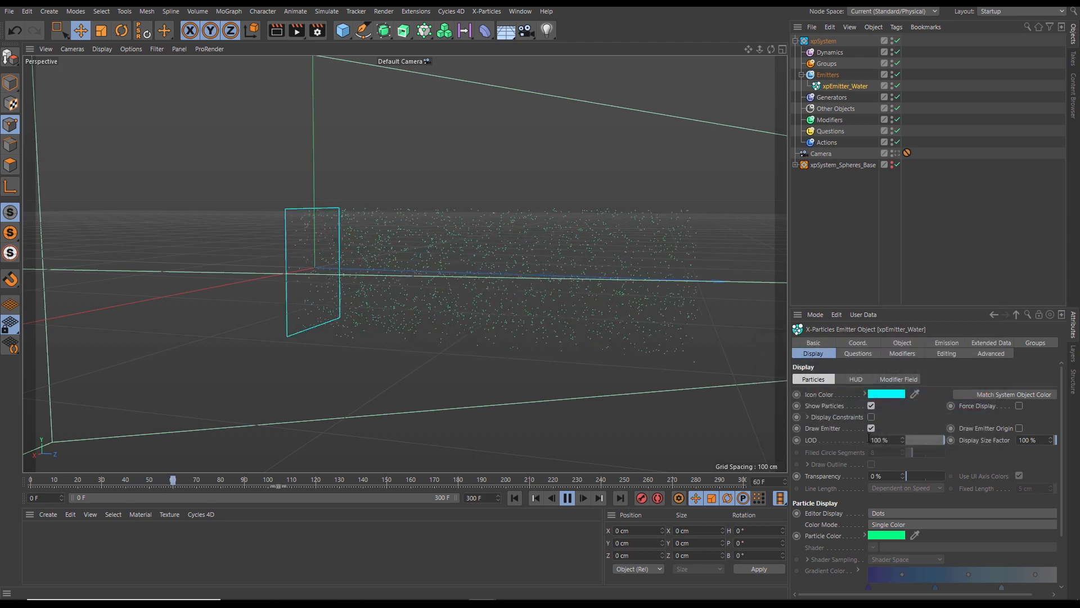
# - Display the water emitter's particles as Squares and set their particle color to blue with hue 200°, saturation 90%, value 100%
pyautogui.click(878, 513)
pyautogui.click(884, 341)
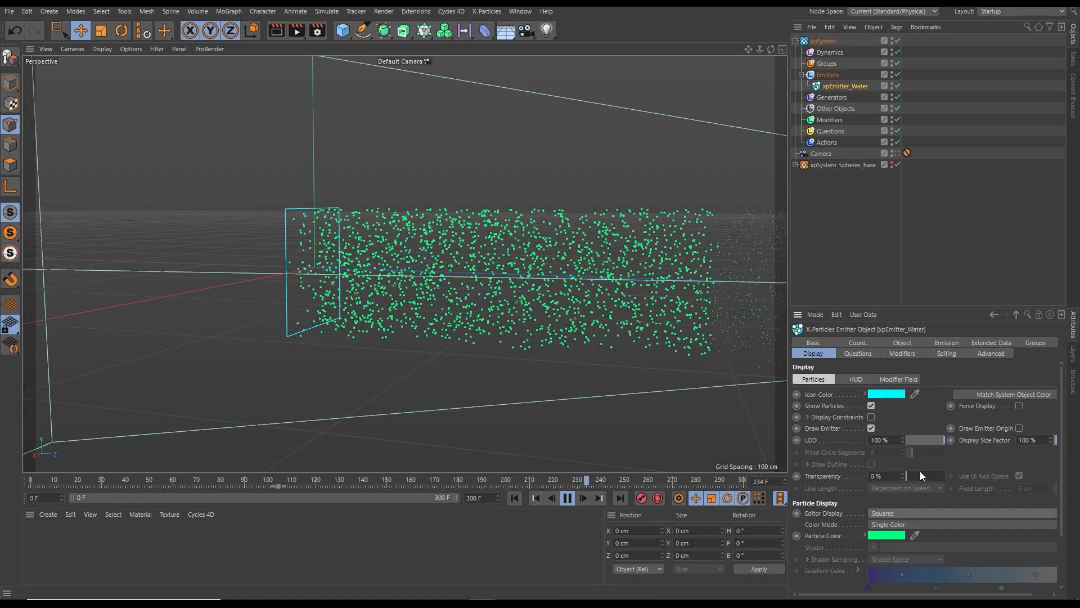
pyautogui.click(886, 535)
pyautogui.moveTo(894, 531); pyautogui.dragTo(916, 532)
pyautogui.click(978, 544)
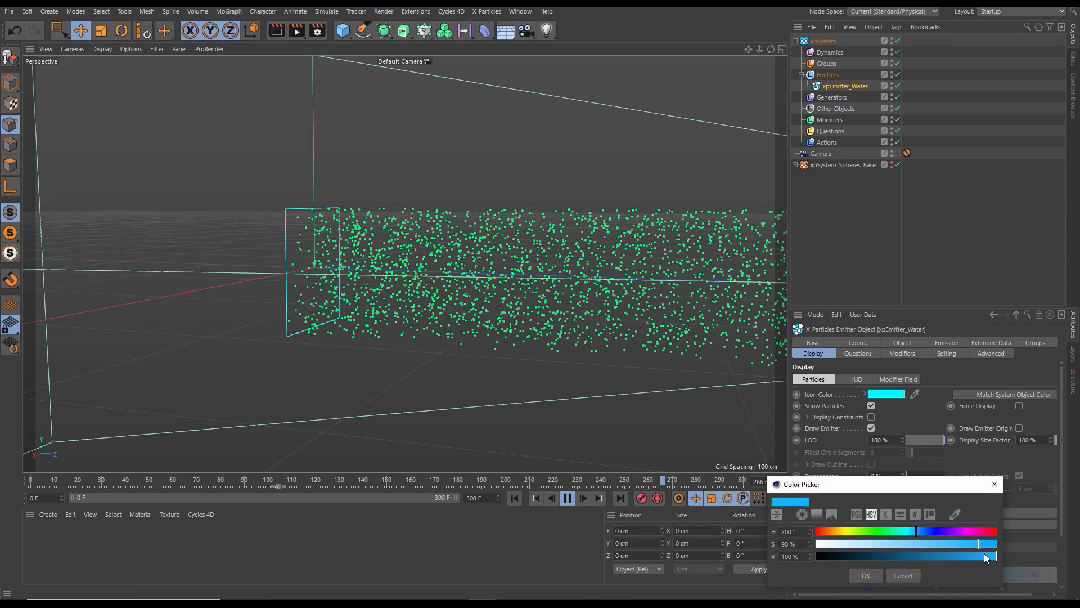
pyautogui.click(867, 574)
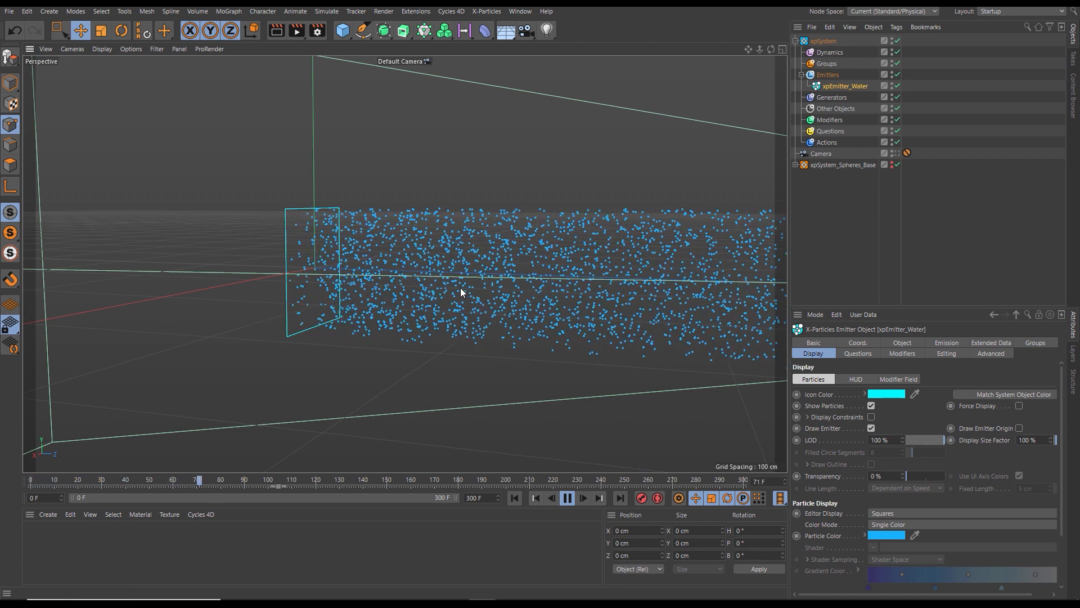
# - Replay the simulation from the start and examine the water particle stream from several angles
pyautogui.scroll(-8, 459, 280)
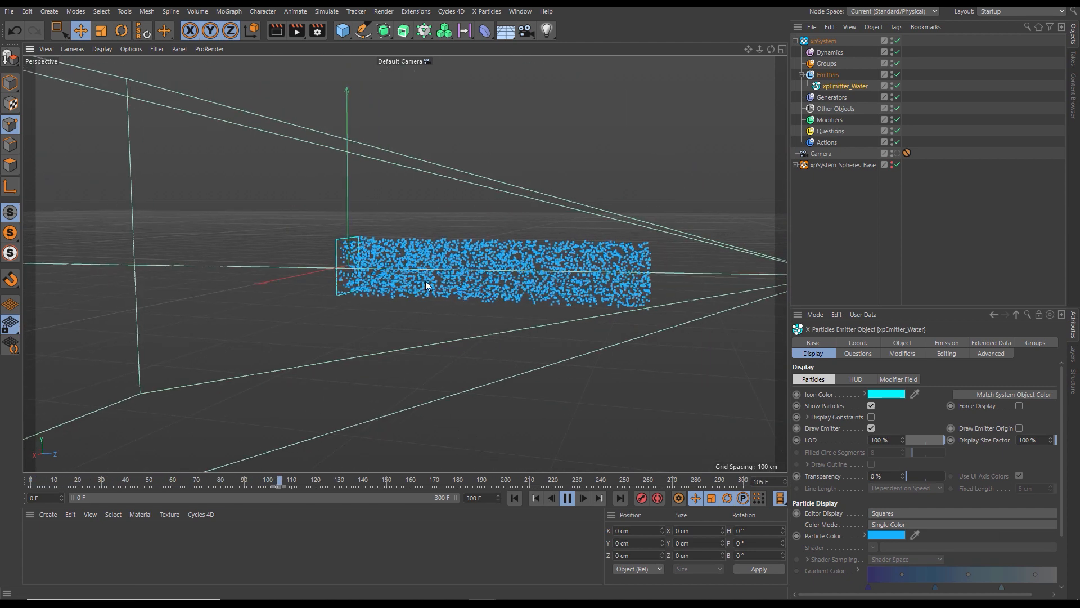
pyautogui.keyDown('alt'); pyautogui.moveTo(426, 282); pyautogui.dragTo(433, 311); pyautogui.keyUp('alt')
pyautogui.click(566, 499)
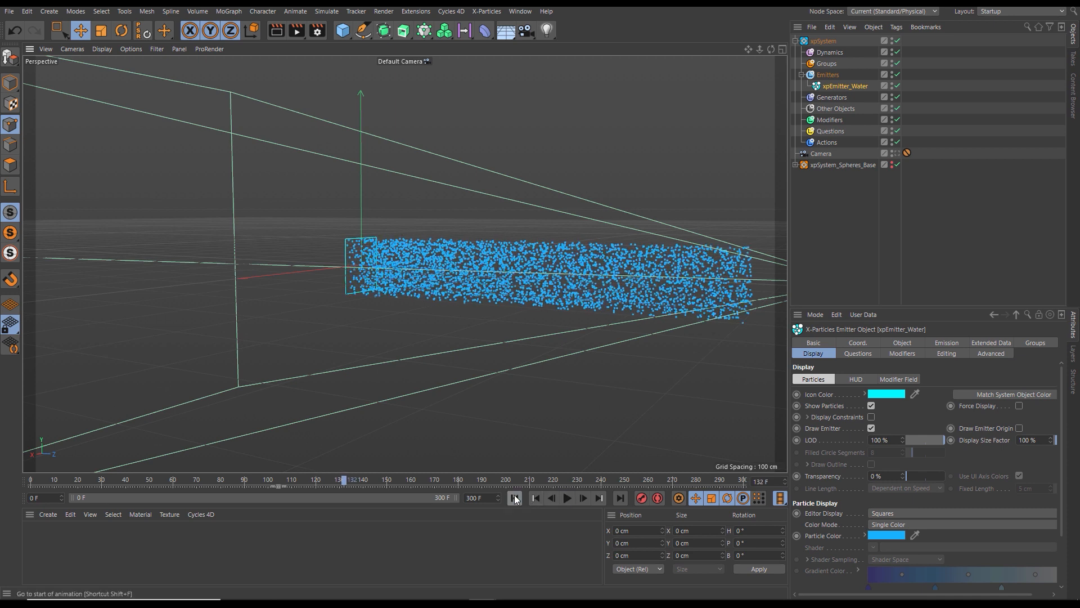
pyautogui.click(514, 498)
pyautogui.keyDown('alt'); pyautogui.moveTo(349, 255); pyautogui.dragTo(471, 275); pyautogui.keyUp('alt')
pyautogui.click(568, 498)
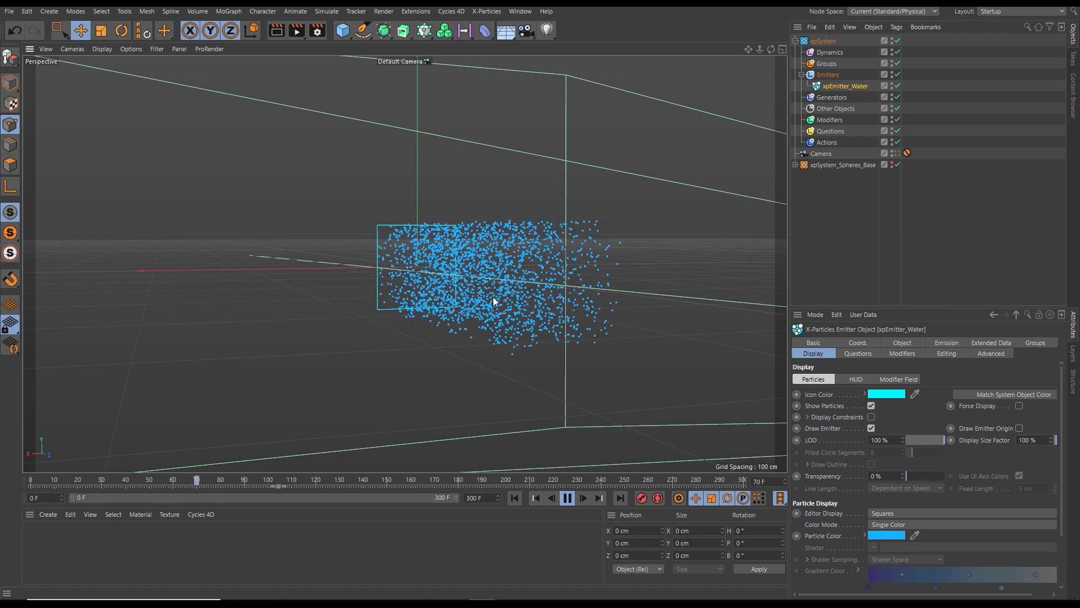
pyautogui.moveTo(460, 279)
pyautogui.keyDown('alt'); pyautogui.mouseDown()
pyautogui.moveTo(377, 275)
pyautogui.moveTo(383, 302)
pyautogui.moveTo(451, 286)
pyautogui.mouseUp(); pyautogui.keyUp('alt')
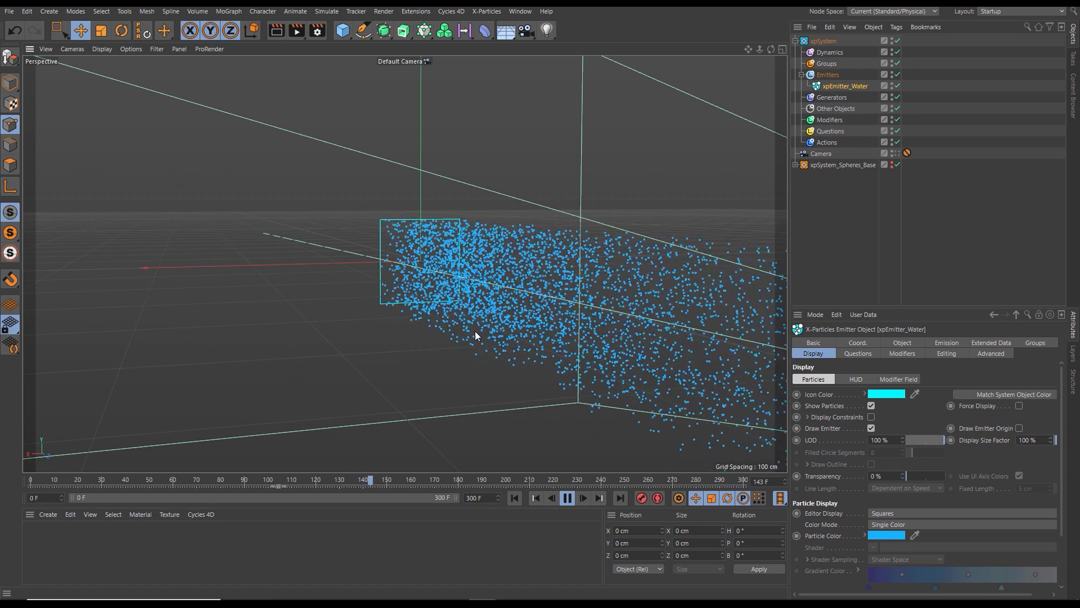
pyautogui.click(567, 497)
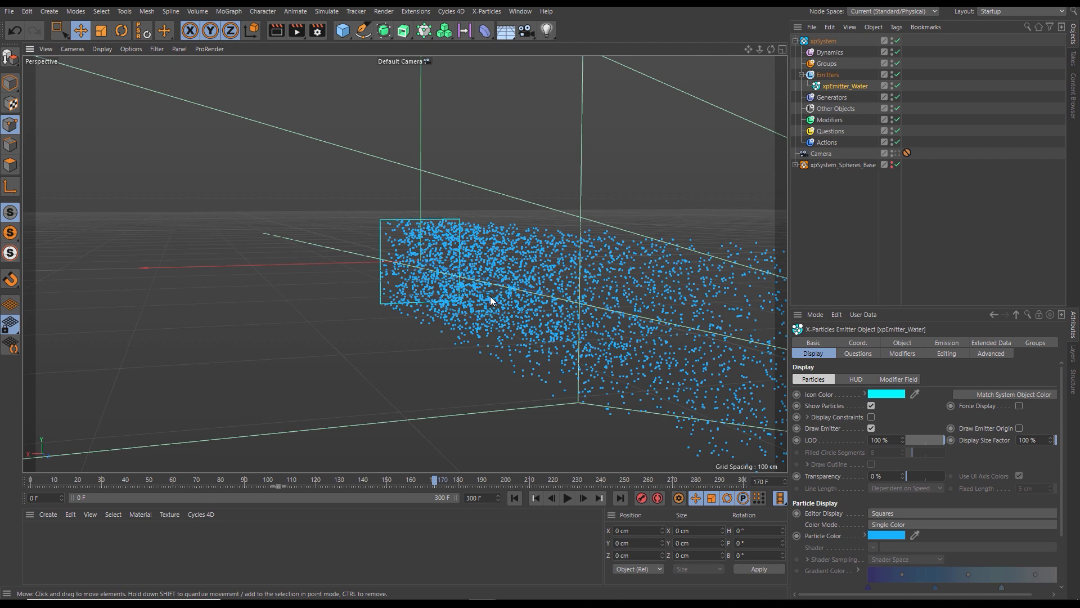
pyautogui.keyDown('alt'); pyautogui.moveTo(543, 289); pyautogui.dragTo(488, 266); pyautogui.keyUp('alt')
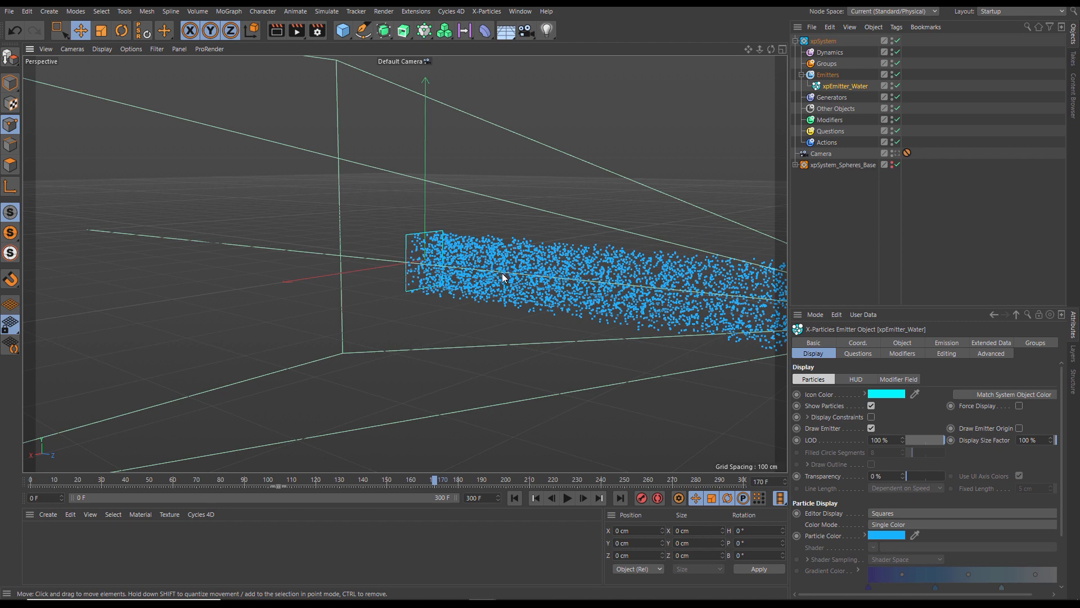
pyautogui.keyDown('alt'); pyautogui.moveTo(518, 269); pyautogui.dragTo(511, 289); pyautogui.keyUp('alt')
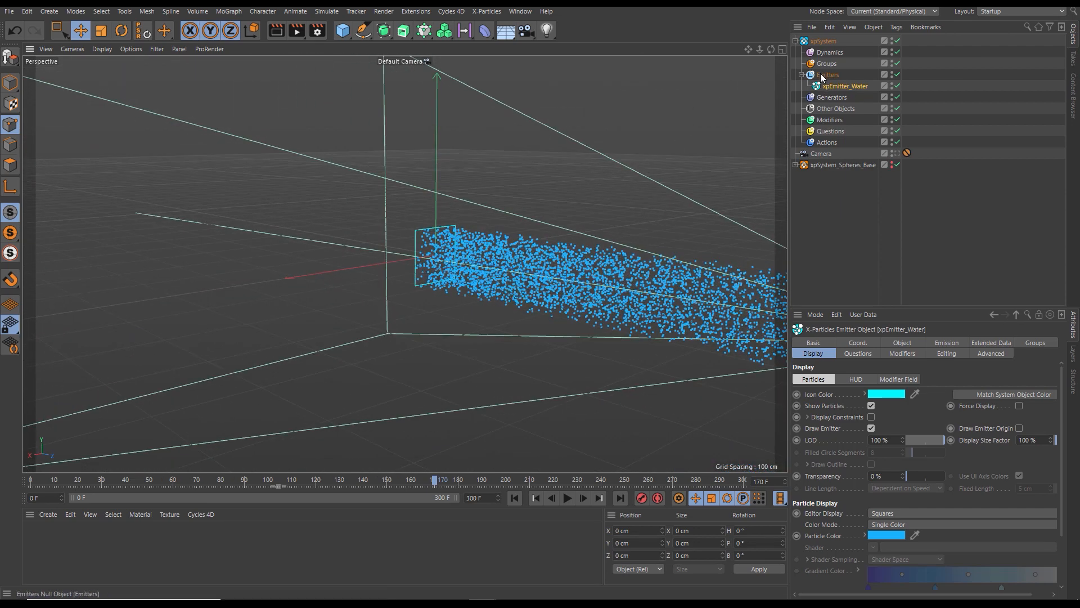
# - Add an xpFlowField from the Dynamics folder of the new xpSystem
pyautogui.click(834, 53)
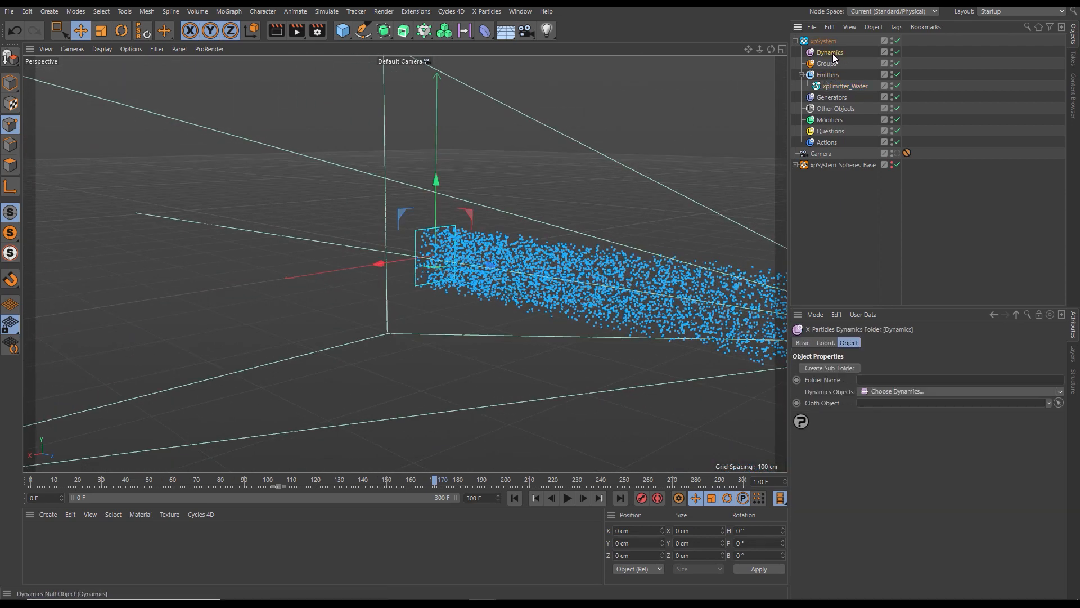
pyautogui.click(1060, 392)
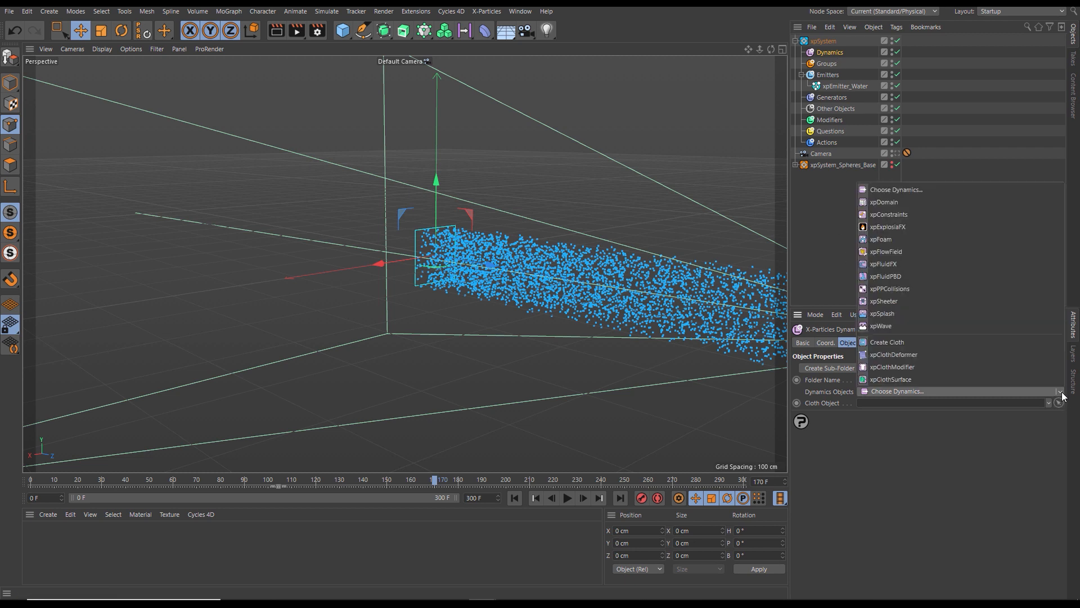
pyautogui.click(884, 252)
pyautogui.keyDown('alt'); pyautogui.moveTo(492, 269); pyautogui.dragTo(518, 247); pyautogui.keyUp('alt')
pyautogui.keyDown('alt'); pyautogui.moveTo(550, 193); pyautogui.dragTo(519, 259); pyautogui.keyUp('alt')
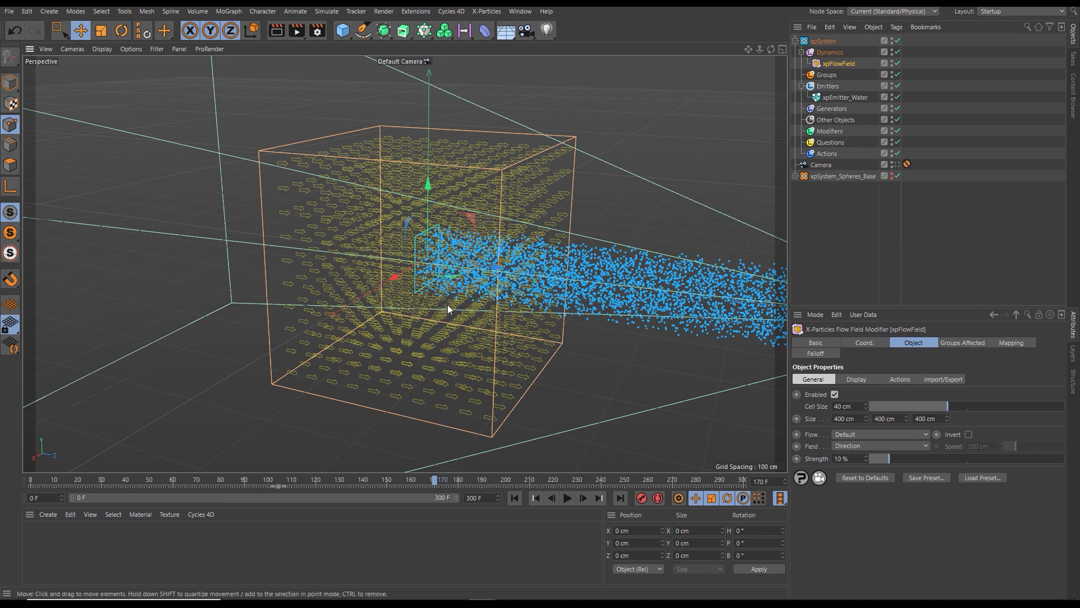
pyautogui.keyDown('alt'); pyautogui.moveTo(447, 305); pyautogui.dragTo(491, 320); pyautogui.keyUp('alt')
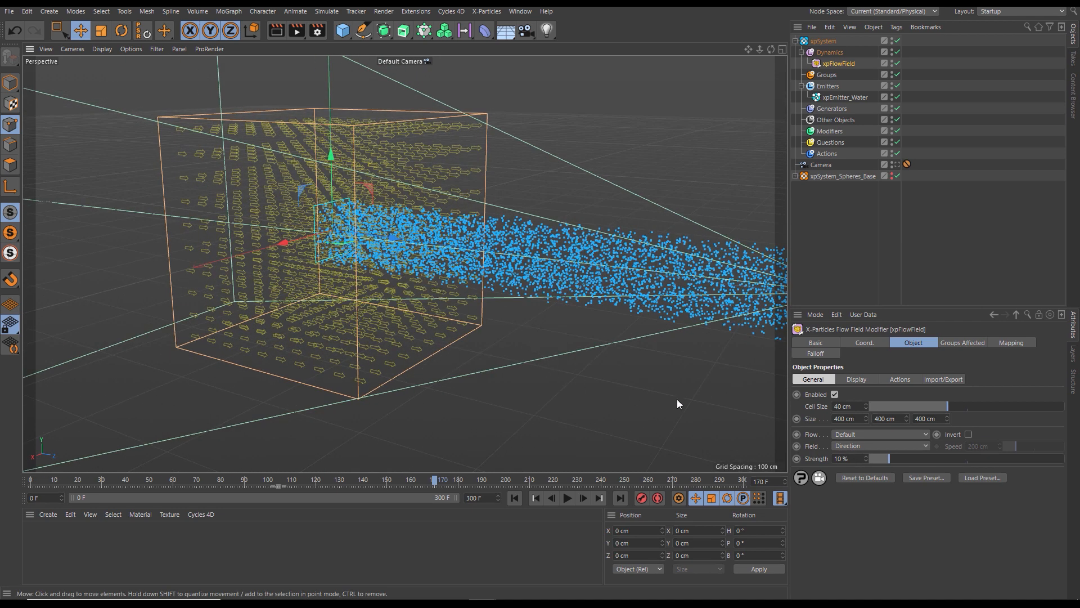
# - Set the new flow field's Flow to Particles with xpEmitter_Base_Spheres as its source object, and replay the simulation
pyautogui.click(849, 434)
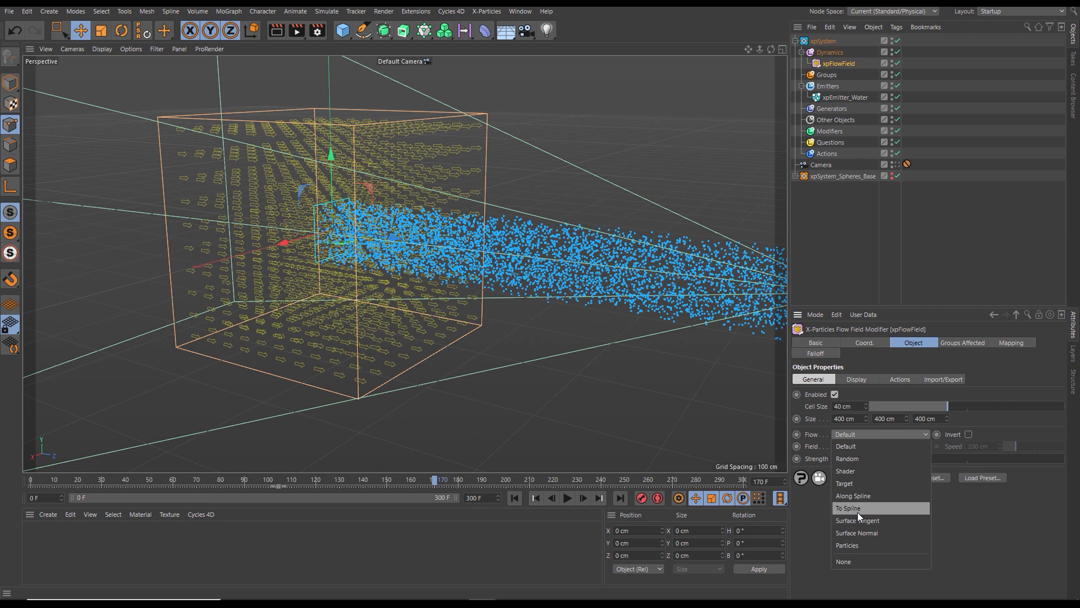
pyautogui.click(852, 545)
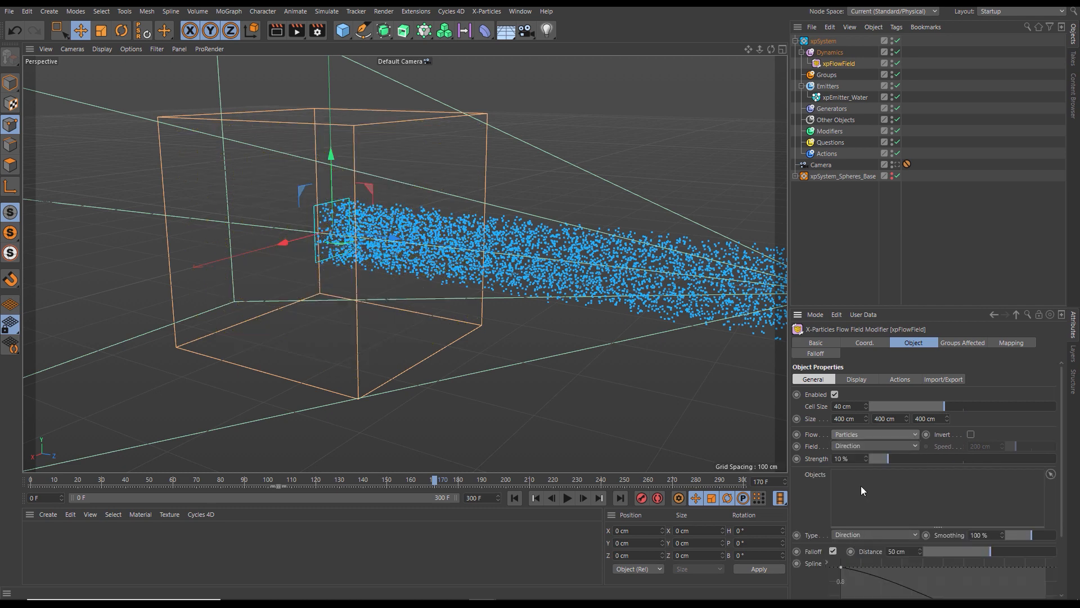
pyautogui.click(795, 176)
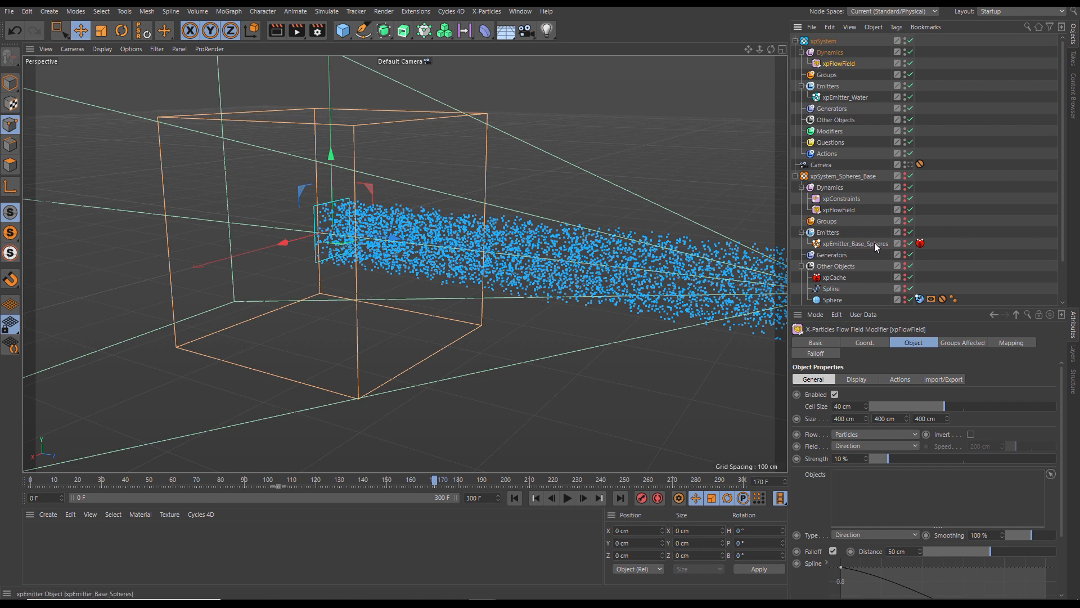
pyautogui.moveTo(856, 241); pyautogui.dragTo(885, 491)
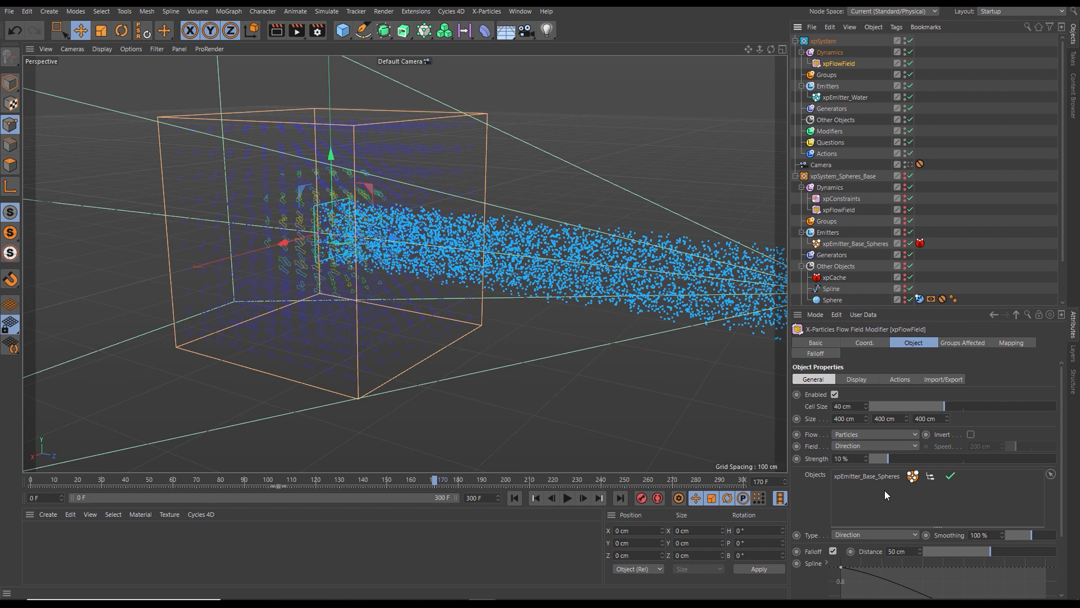
pyautogui.click(515, 498)
pyautogui.click(568, 498)
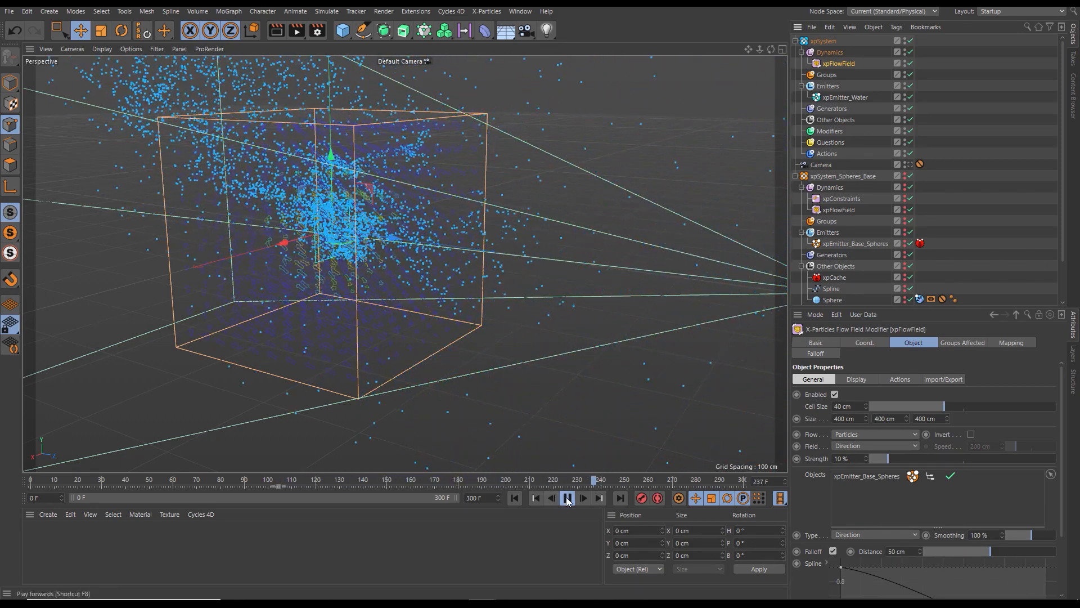
pyautogui.click(515, 498)
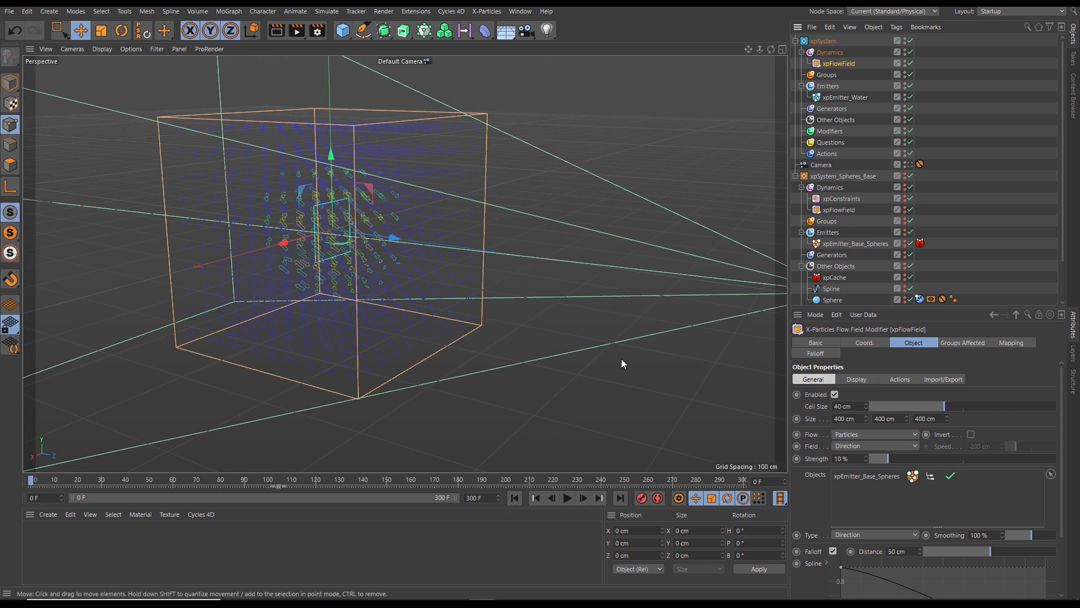
# - Set the flow field's Strength to 80% and its Field mode to Velocity
pyautogui.moveTo(886, 309); pyautogui.dragTo(926, 139)
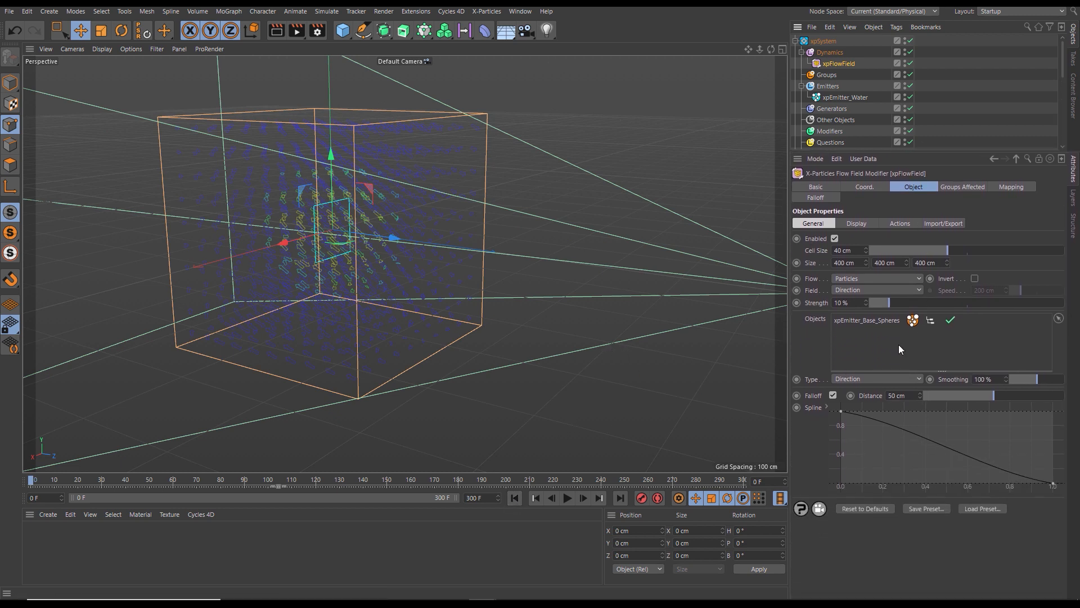
pyautogui.moveTo(922, 304); pyautogui.dragTo(1010, 308)
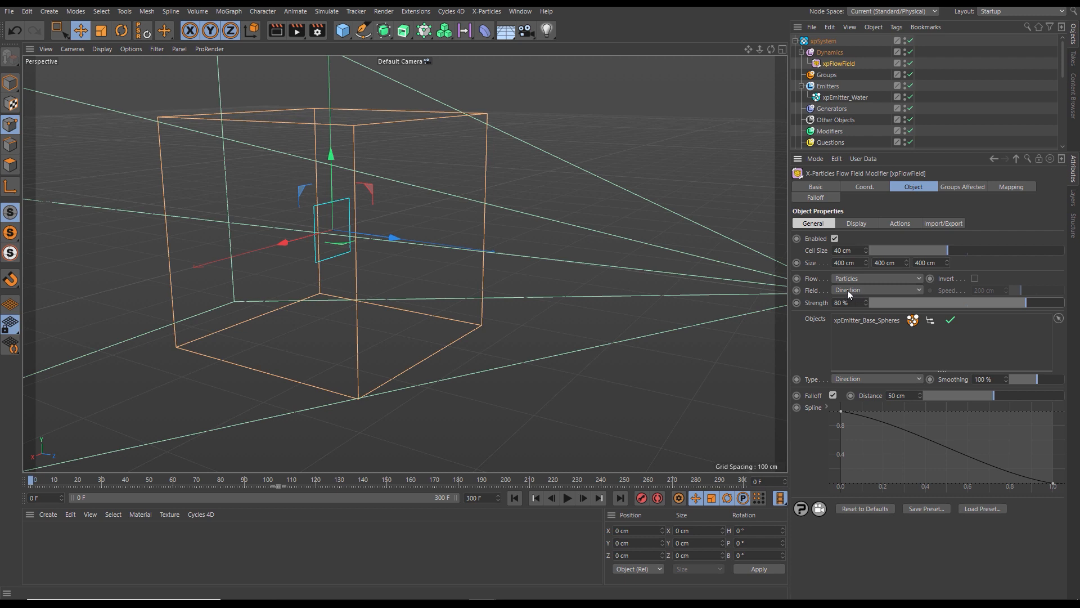
pyautogui.click(864, 290)
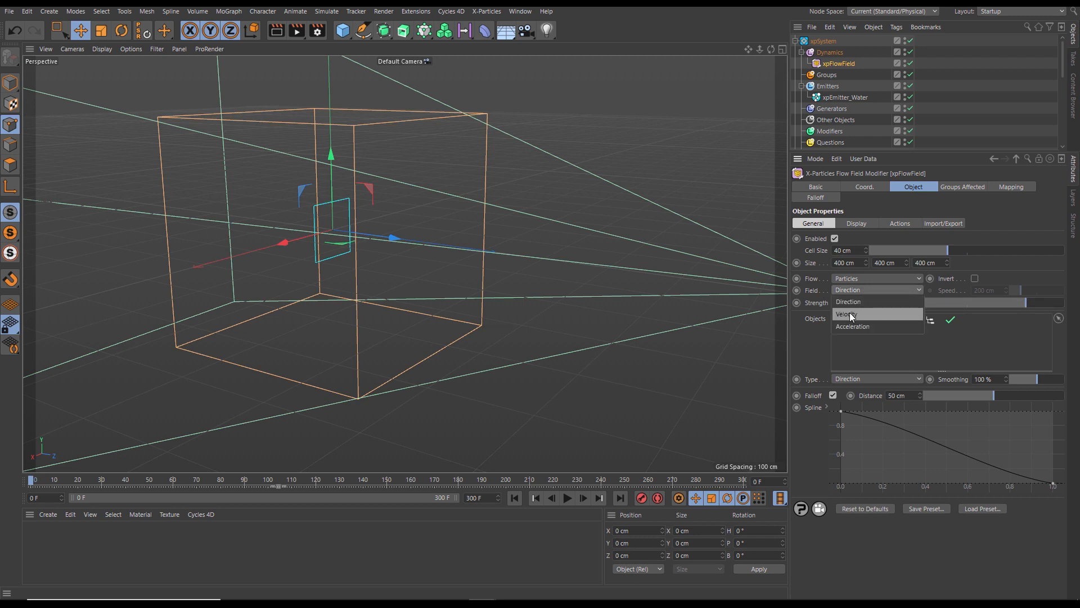
pyautogui.click(848, 314)
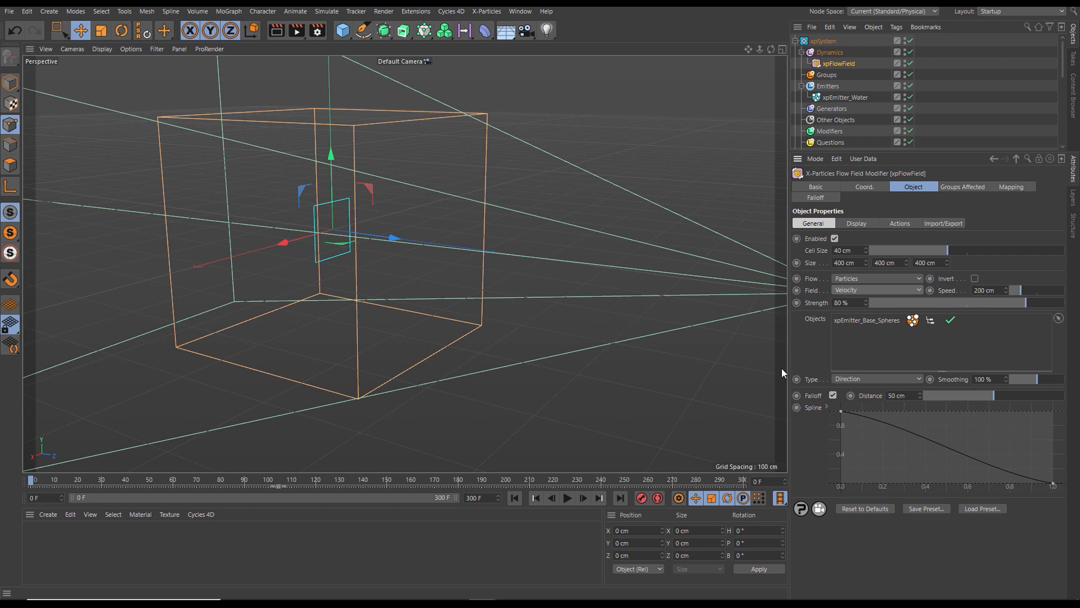
# - Disable Falloff on the flow field and replay the simulation to check the particle motion from another angle
pyautogui.click(835, 394)
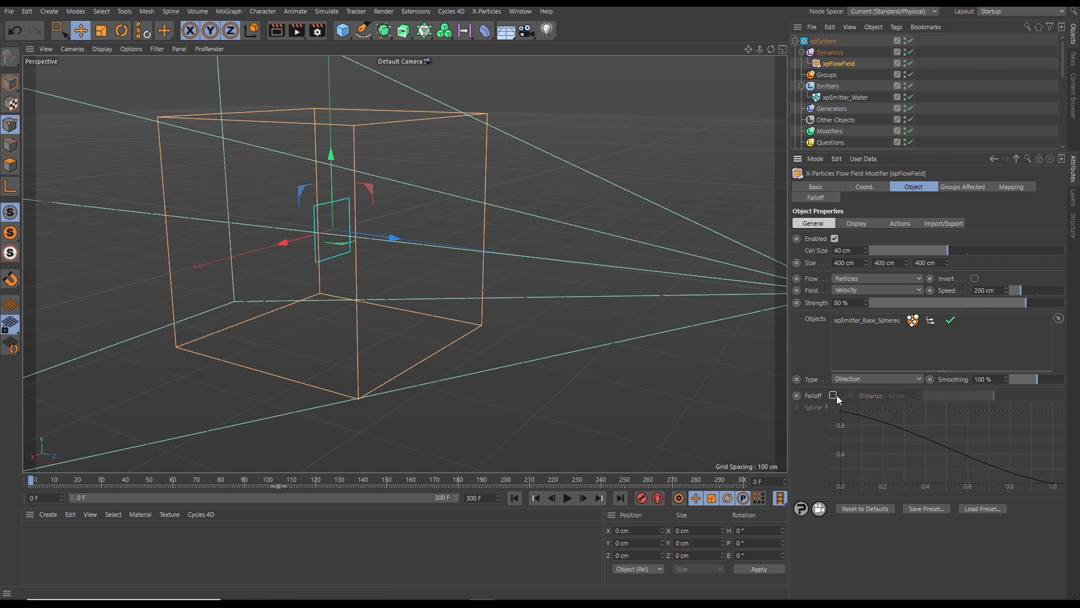
pyautogui.click(567, 499)
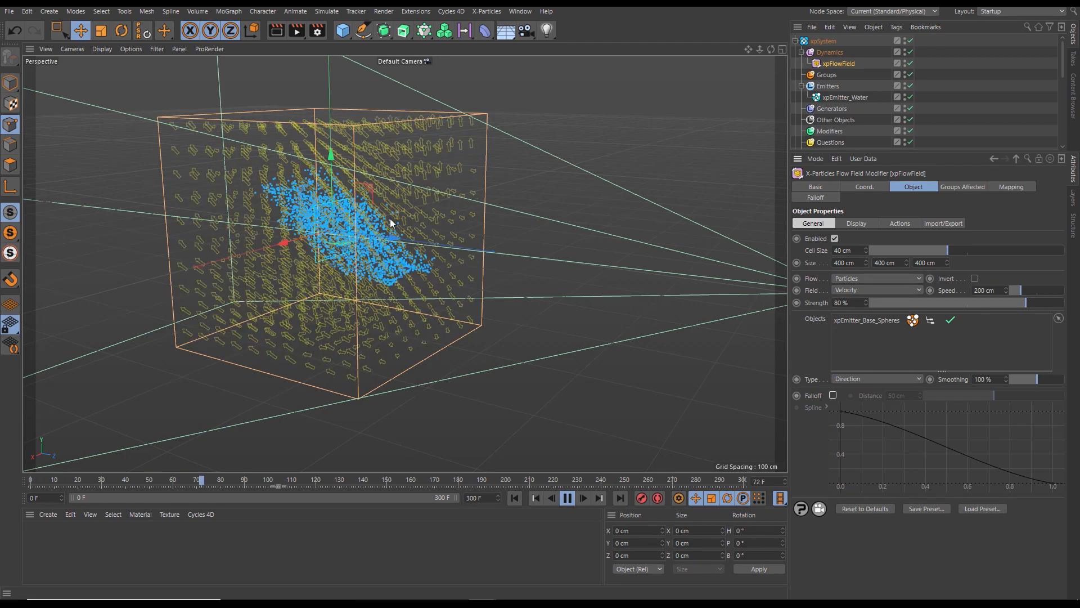
pyautogui.keyDown('alt'); pyautogui.moveTo(371, 241); pyautogui.dragTo(329, 270); pyautogui.keyUp('alt')
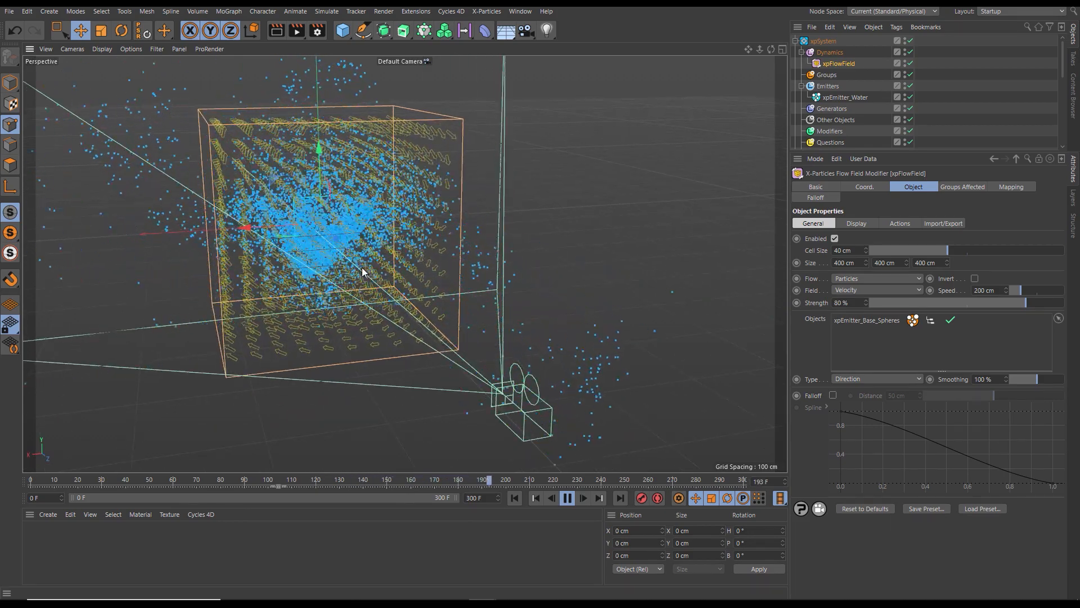
pyautogui.click(510, 498)
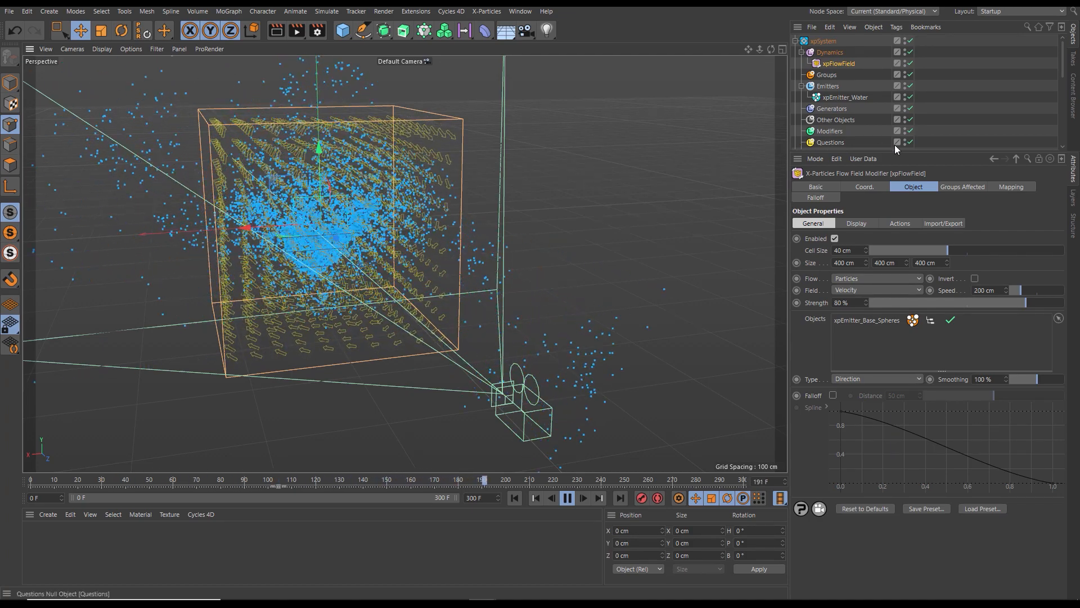
# - Show xpSystem_Spheres_Base in the viewport and replay the simulation to compare the water particles with the base spheres
pyautogui.moveTo(896, 150); pyautogui.dragTo(904, 316)
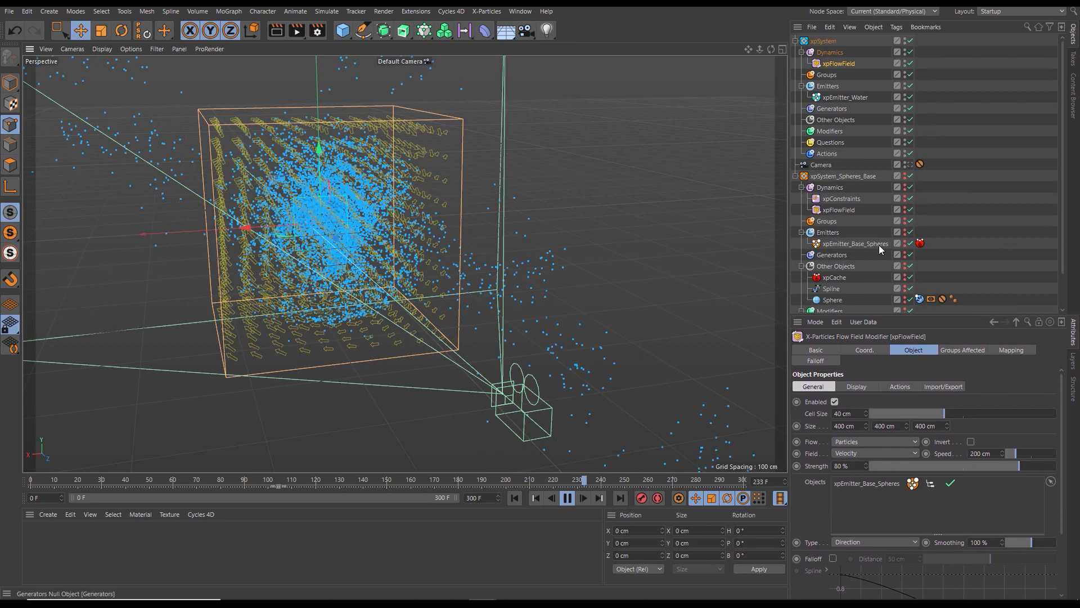
pyautogui.keyDown('ctrl'); pyautogui.keyDown('alt'); pyautogui.click(904, 179); pyautogui.keyUp('alt'); pyautogui.keyUp('ctrl')
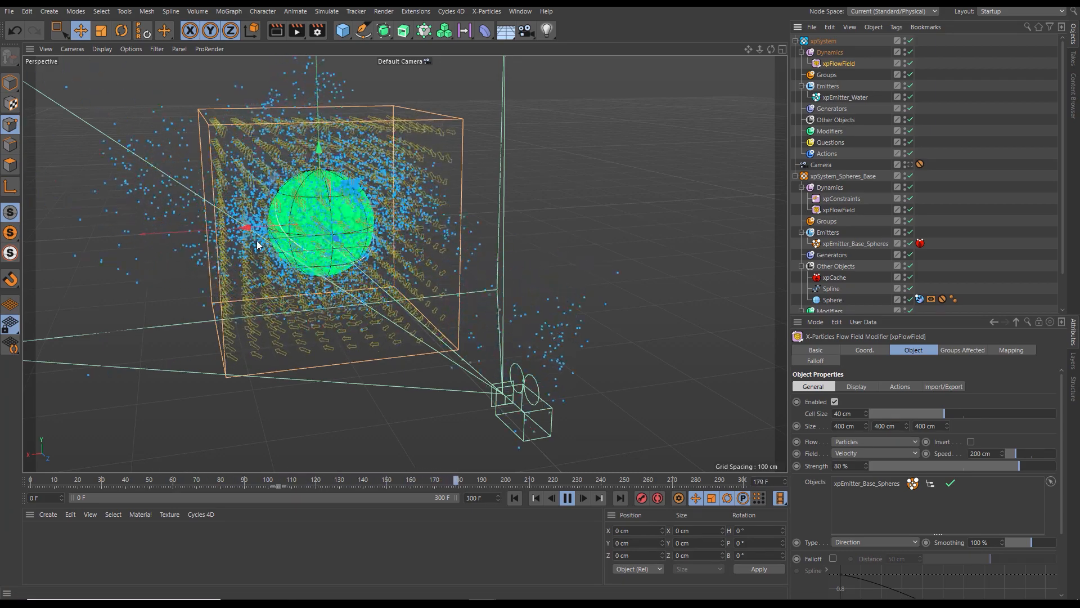
pyautogui.click(521, 498)
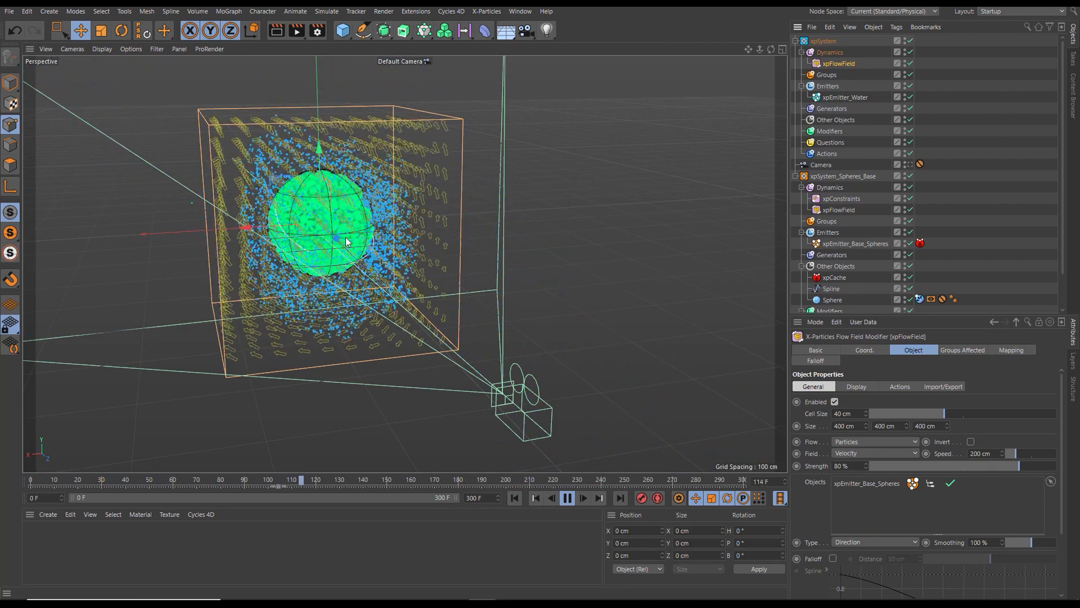
pyautogui.click(567, 497)
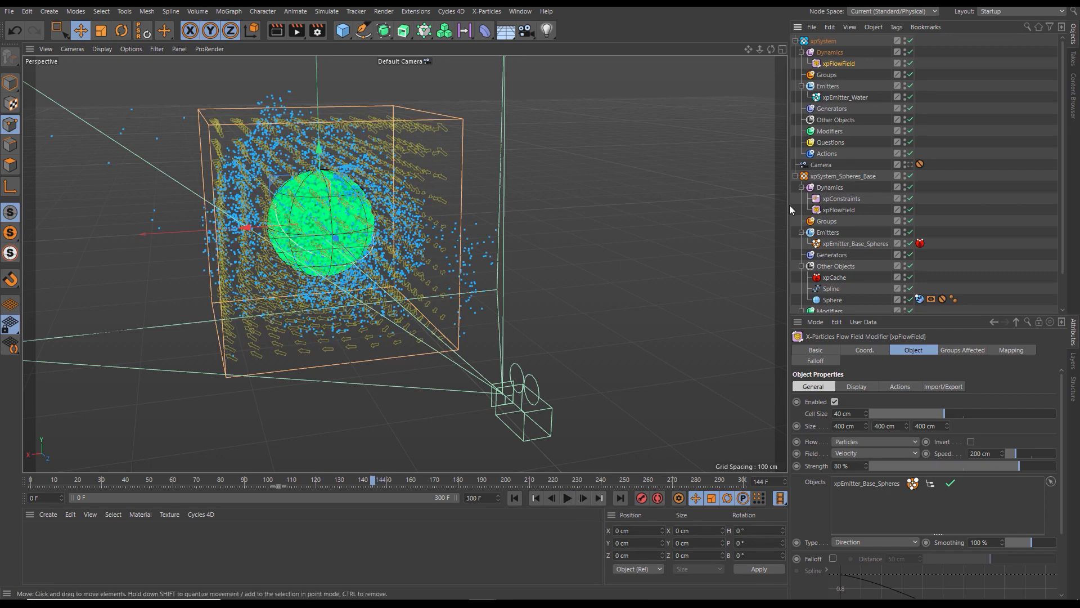
# - Hide xpSystem_Spheres_Base in the viewport again and collapse its hierarchy
pyautogui.click(906, 178)
pyautogui.click(794, 176)
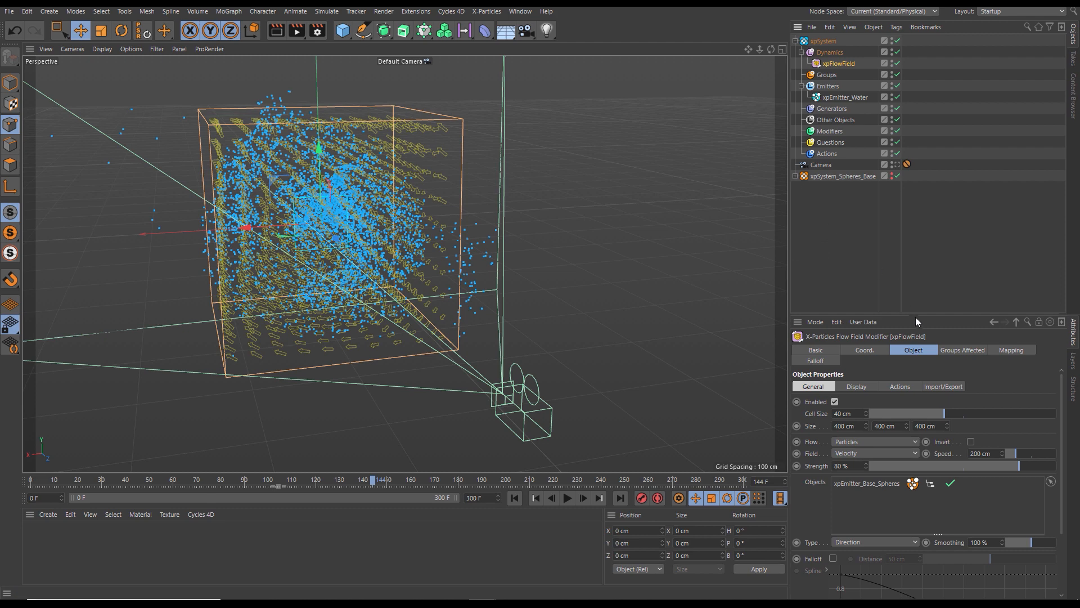
pyautogui.moveTo(914, 316); pyautogui.dragTo(901, 368)
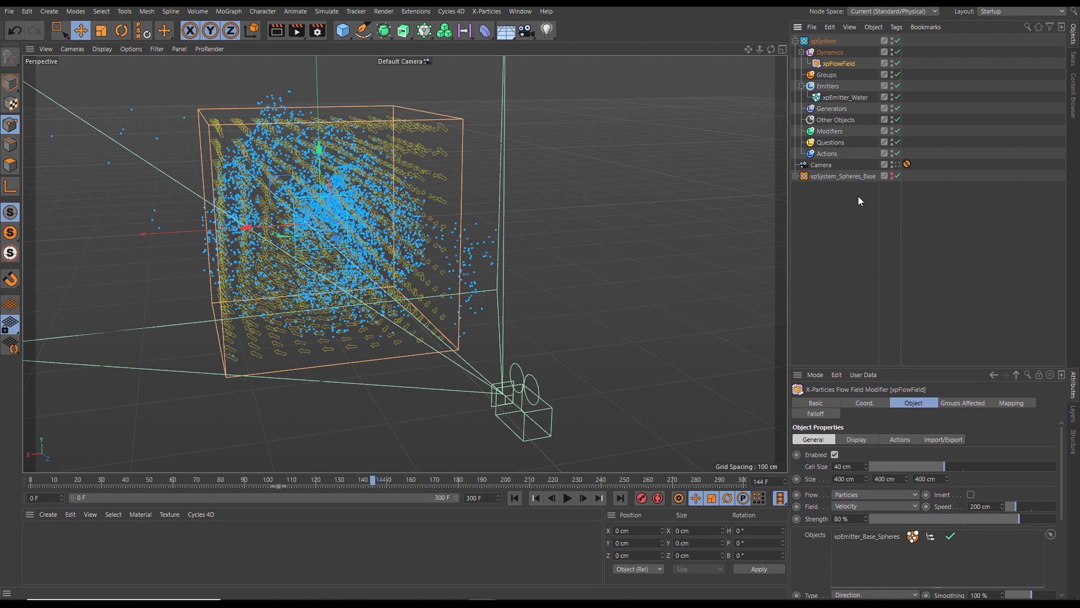
pyautogui.keyDown('alt'); pyautogui.moveTo(344, 267); pyautogui.dragTo(330, 256); pyautogui.keyUp('alt')
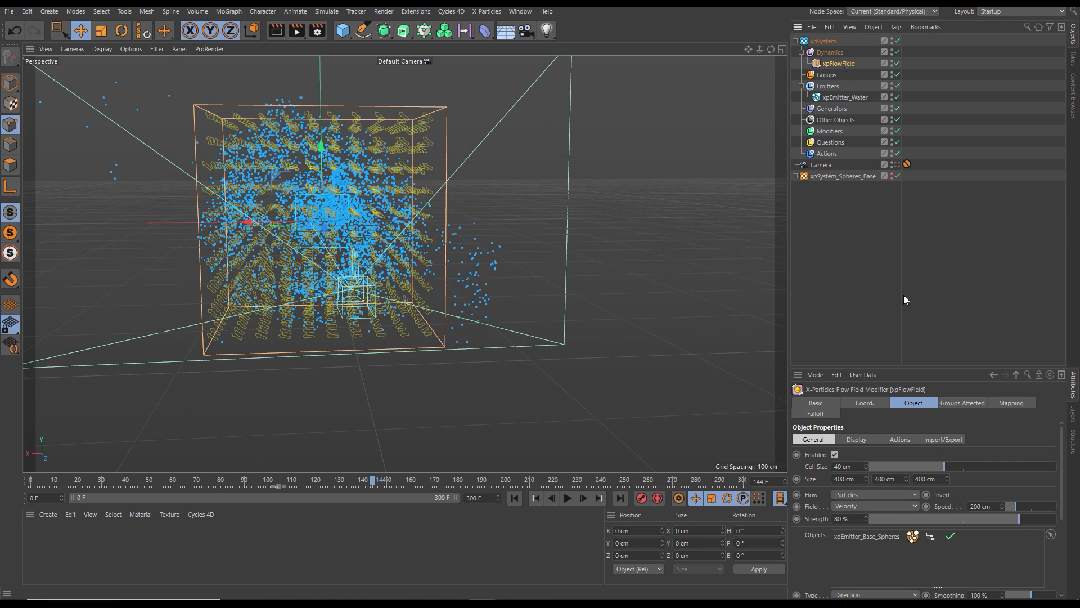
# - Hide the flow field in the viewport and replay the simulation to check the water particles from another angle
pyautogui.click(892, 61)
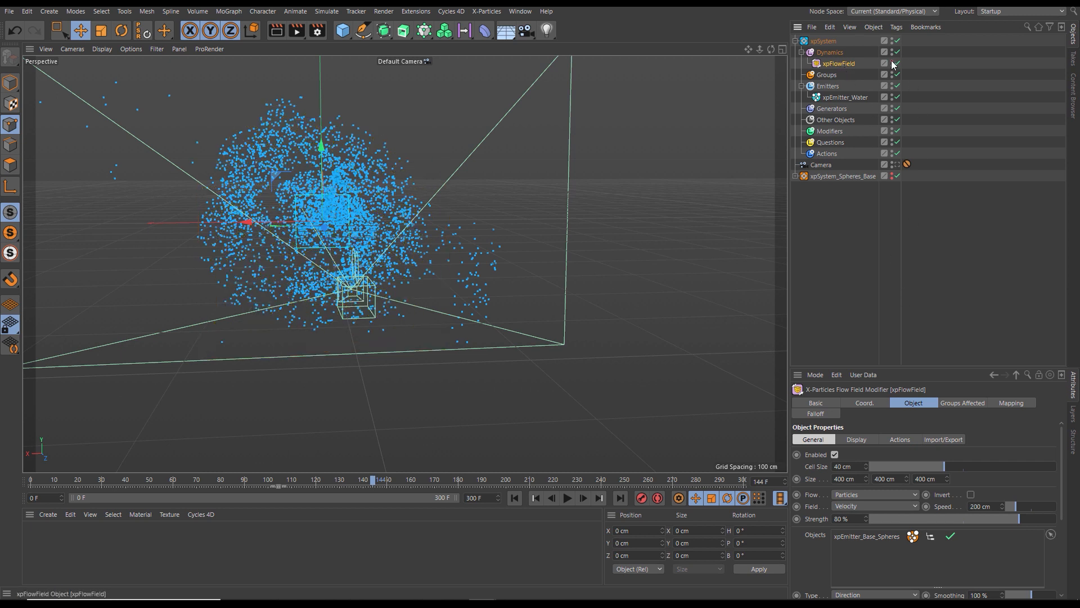
pyautogui.click(514, 498)
pyautogui.click(567, 499)
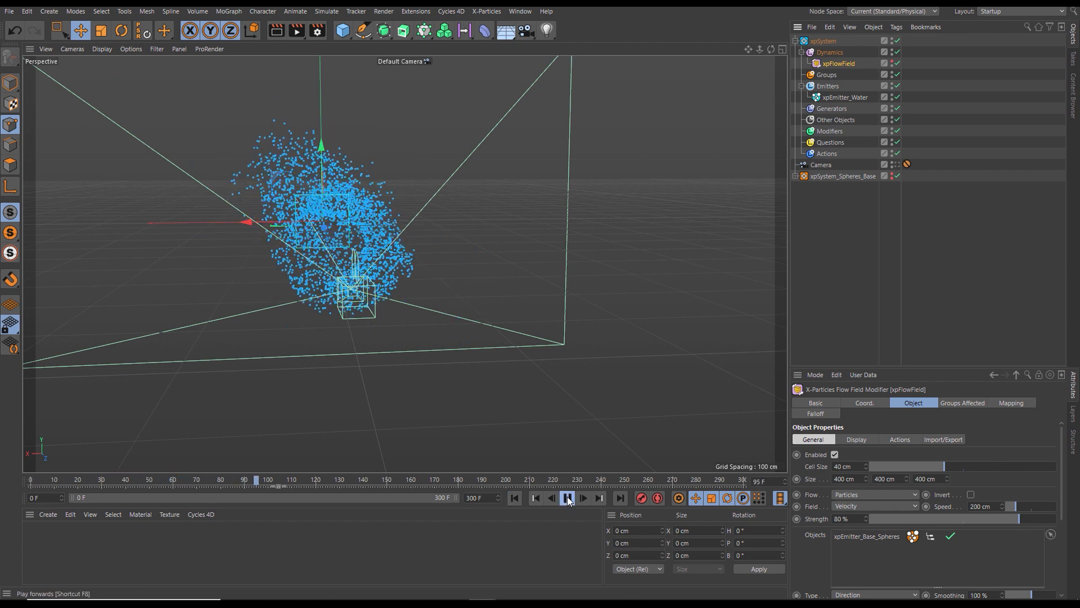
pyautogui.click(568, 499)
pyautogui.keyDown('alt'); pyautogui.moveTo(337, 239); pyautogui.dragTo(369, 267, button='middle'); pyautogui.keyUp('alt')
pyautogui.moveTo(377, 256)
pyautogui.keyDown('alt'); pyautogui.mouseDown()
pyautogui.moveTo(366, 252)
pyautogui.moveTo(367, 263)
pyautogui.mouseUp(); pyautogui.keyUp('alt')
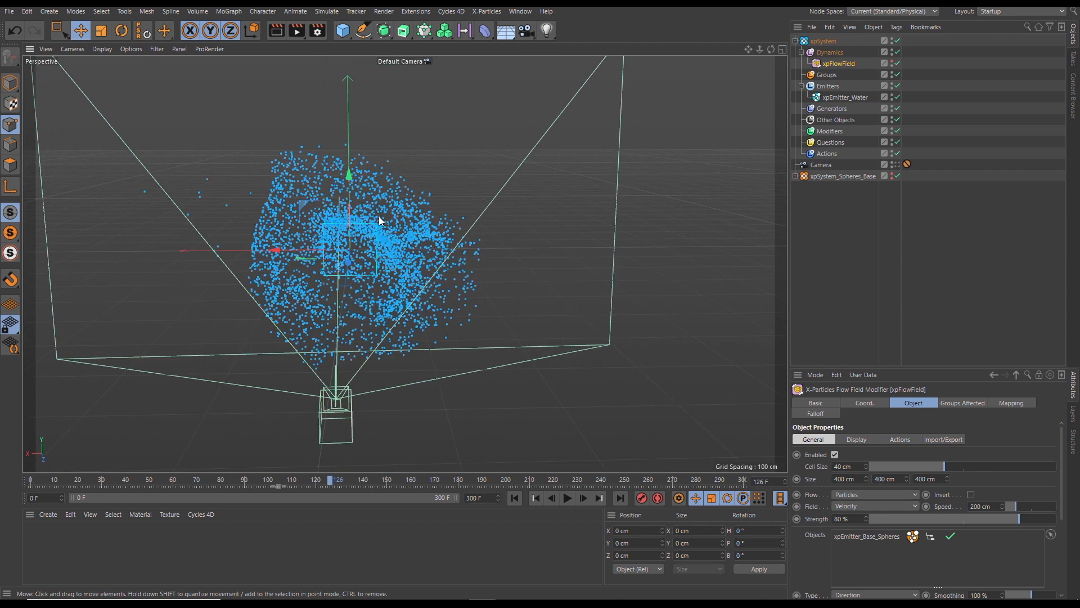
pyautogui.click(515, 498)
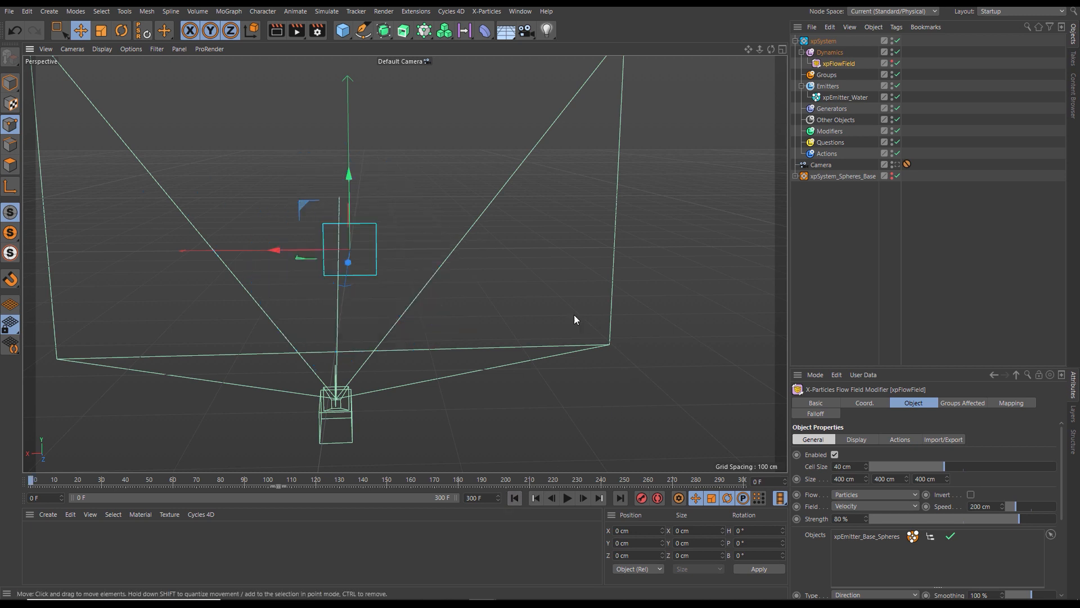
# - Flatten xpEmitter_Water to a height of about 9.6 cm in Model mode and replay the simulation
pyautogui.click(838, 97)
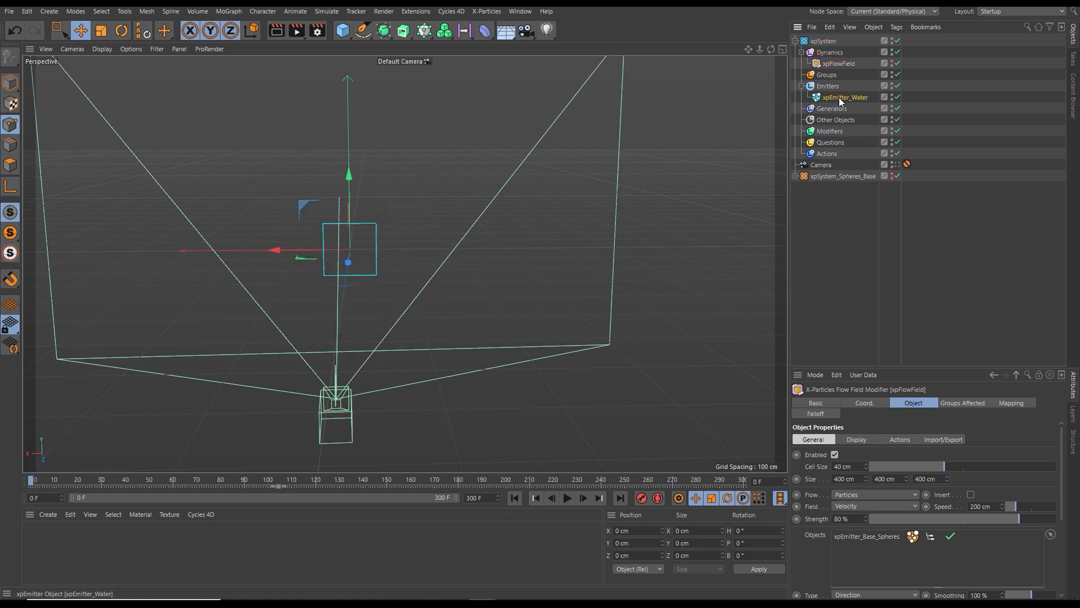
pyautogui.click(10, 83)
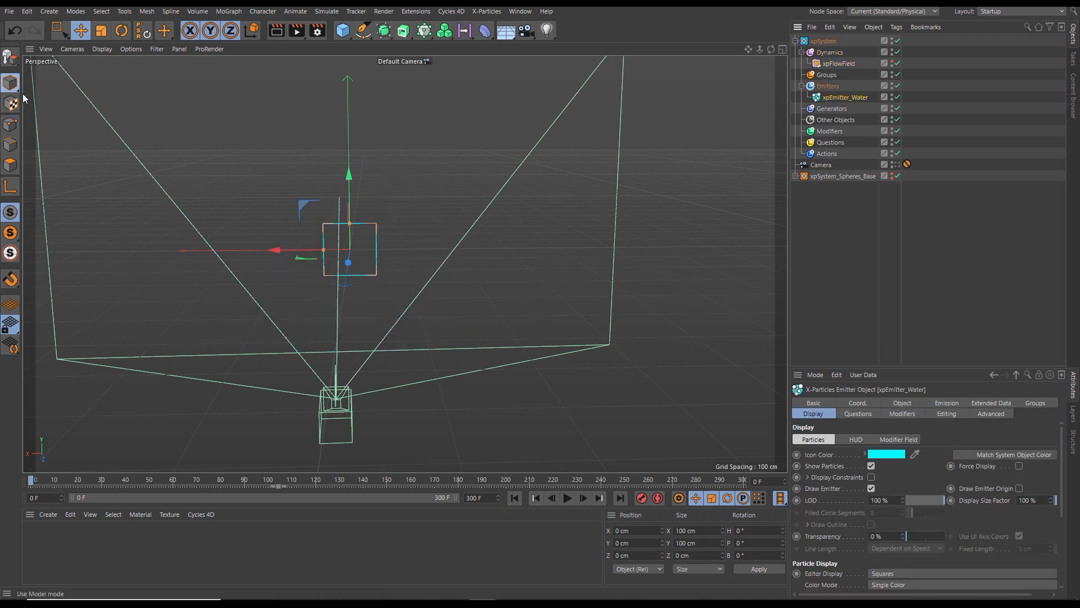
pyautogui.moveTo(349, 224); pyautogui.dragTo(343, 248)
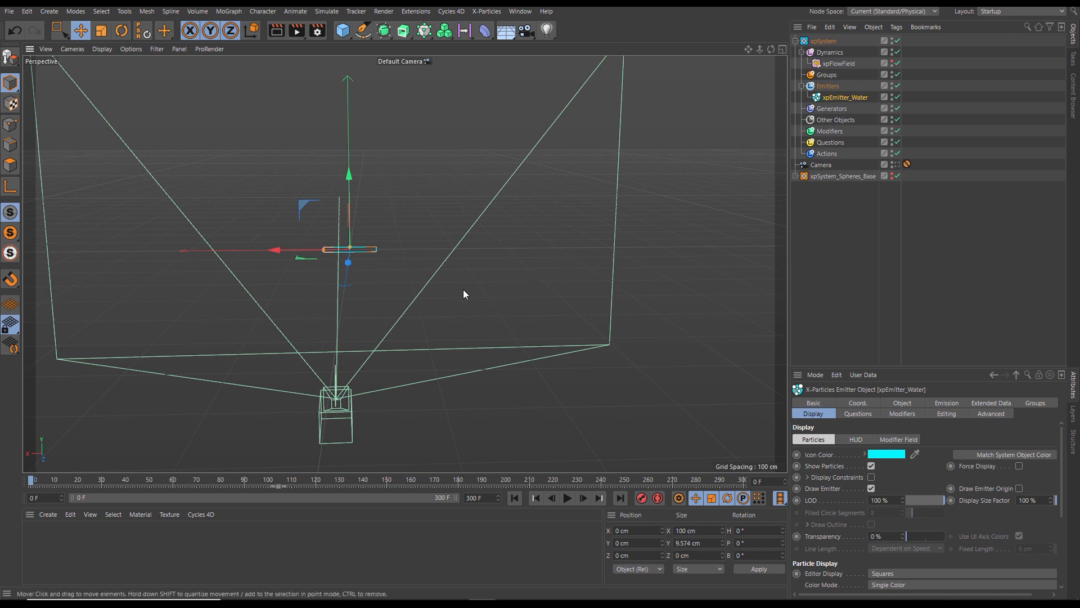
pyautogui.keyDown('alt'); pyautogui.moveTo(463, 289); pyautogui.dragTo(432, 282); pyautogui.keyUp('alt')
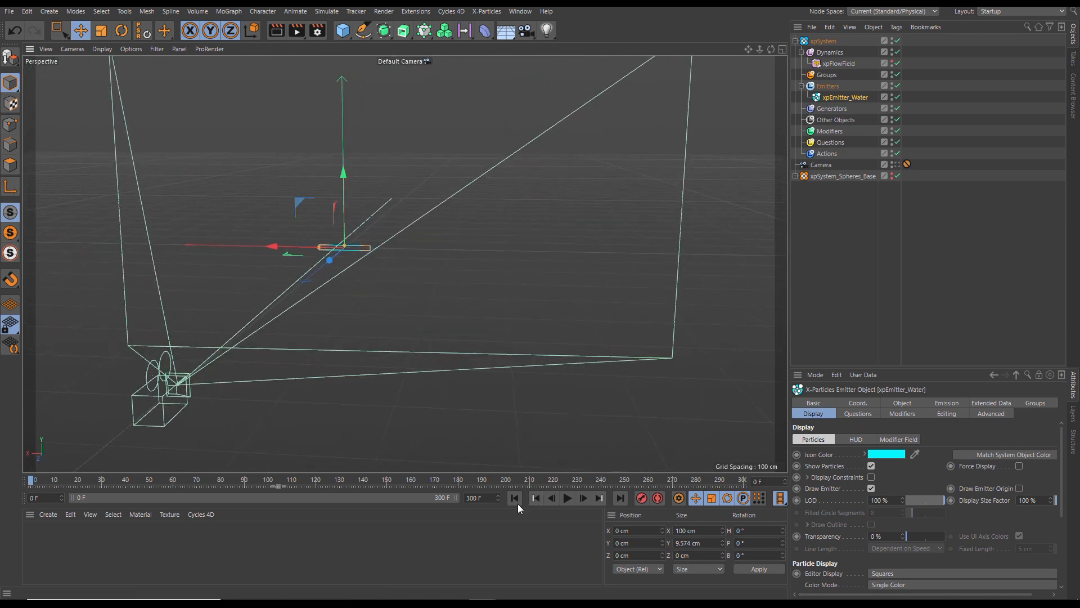
pyautogui.click(567, 498)
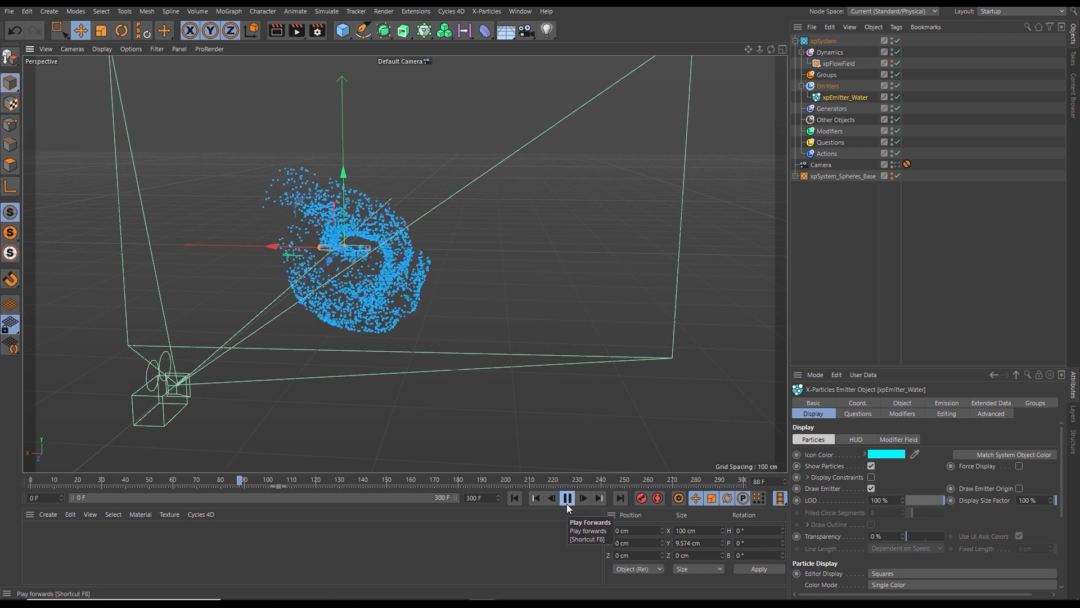
pyautogui.click(567, 498)
pyautogui.click(514, 498)
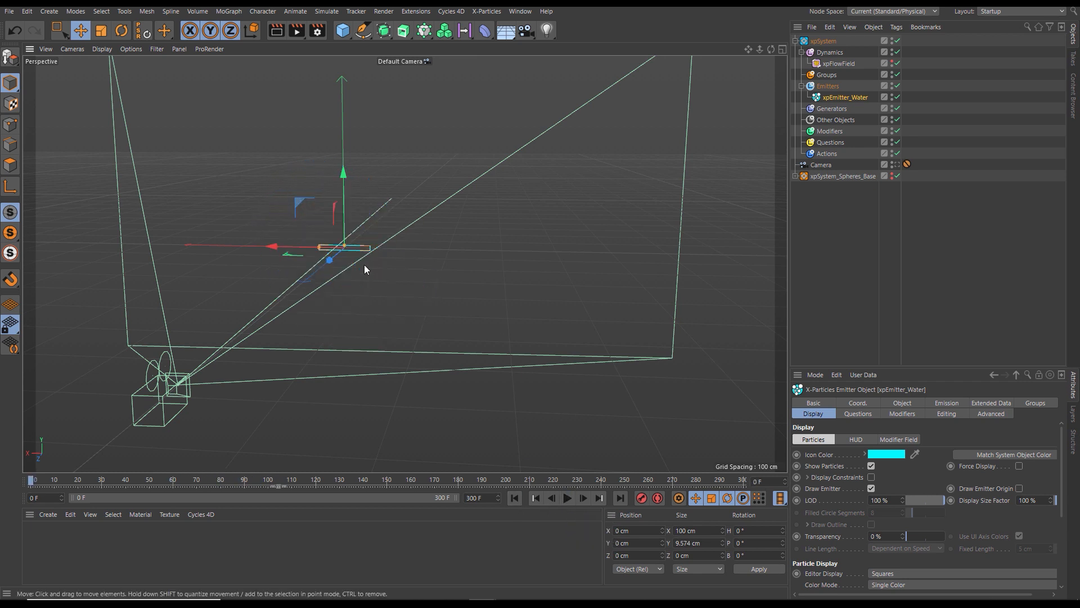
# - Reduce xpEmitter_Water's height further to about 4.2 cm and play the simulation
pyautogui.keyDown('alt'); pyautogui.moveTo(363, 265); pyautogui.dragTo(404, 265); pyautogui.keyUp('alt')
pyautogui.keyDown('alt'); pyautogui.moveTo(394, 266); pyautogui.dragTo(398, 277, button='middle'); pyautogui.keyUp('alt')
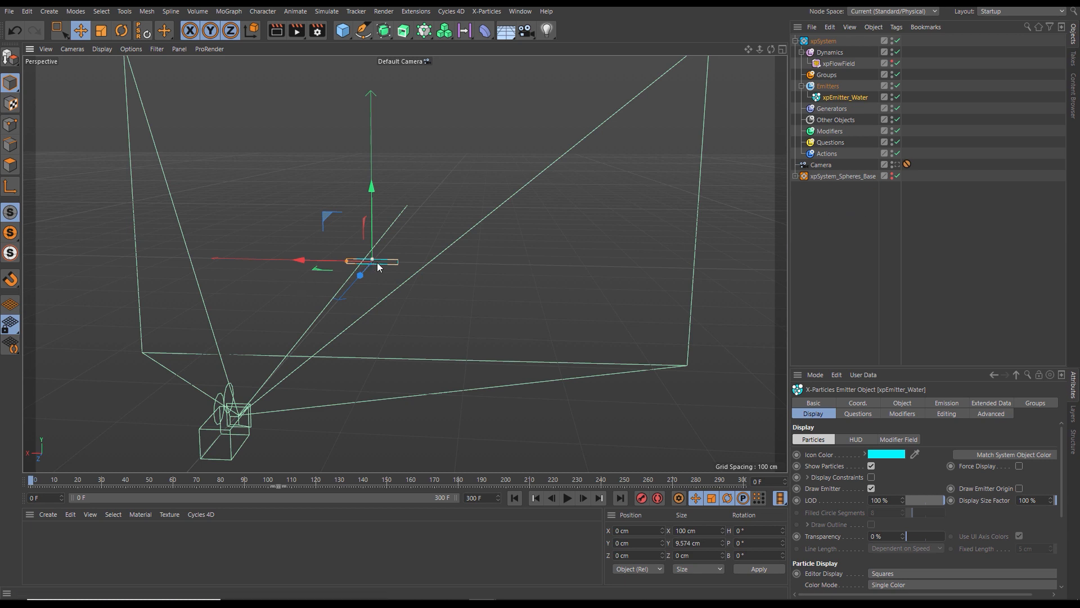
pyautogui.scroll(3, 375, 261)
pyautogui.moveTo(373, 258); pyautogui.dragTo(373, 261)
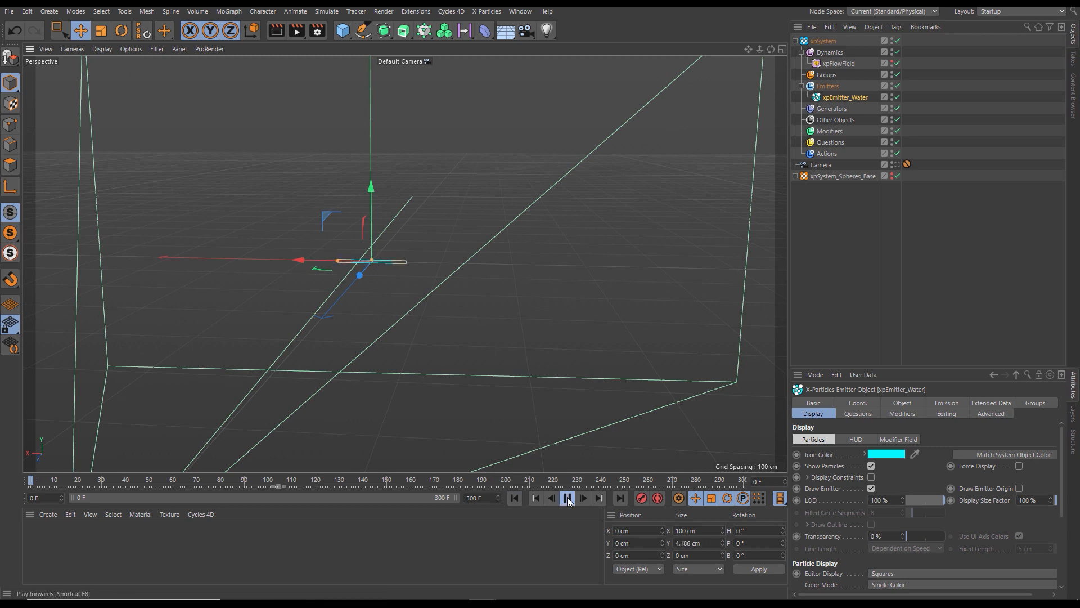
pyautogui.click(567, 498)
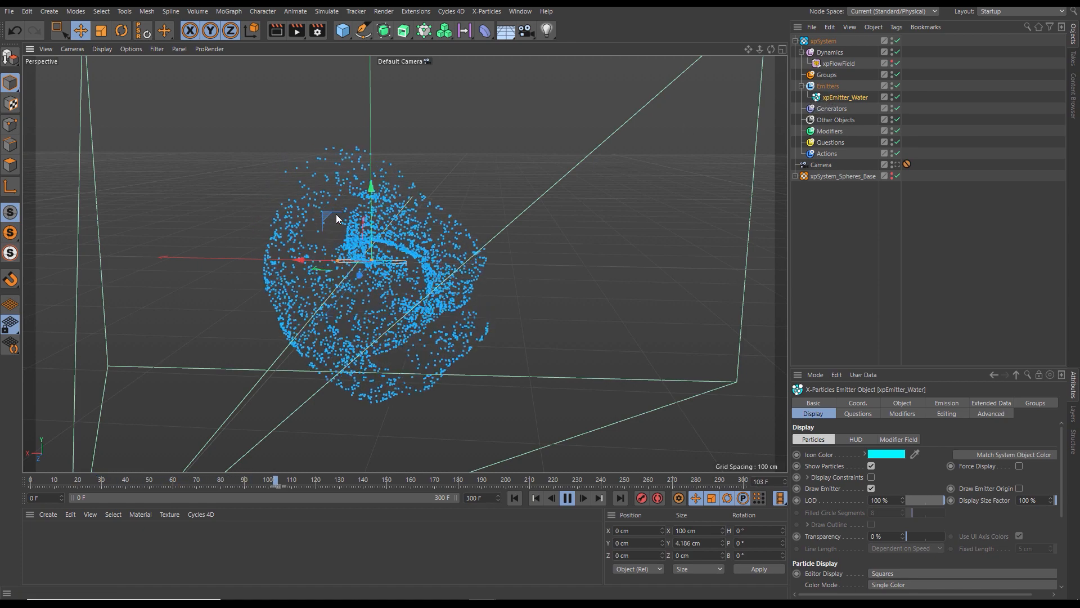
# - Add an xpFluidFX object to the water system's Dynamics folder, then stop and rewind the simulation
pyautogui.click(833, 53)
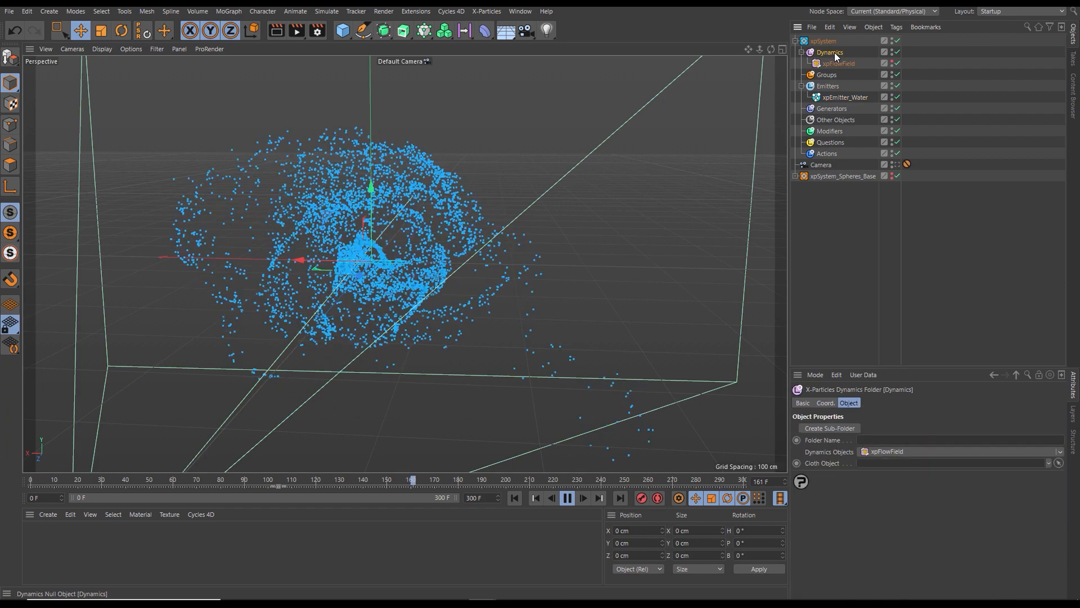
pyautogui.click(1060, 452)
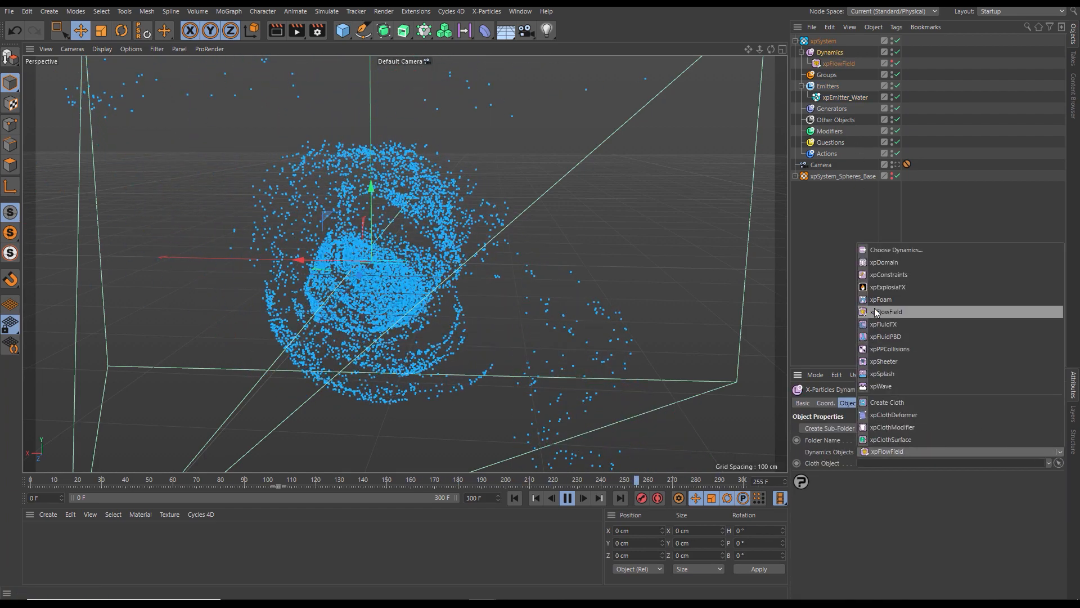
pyautogui.click(882, 324)
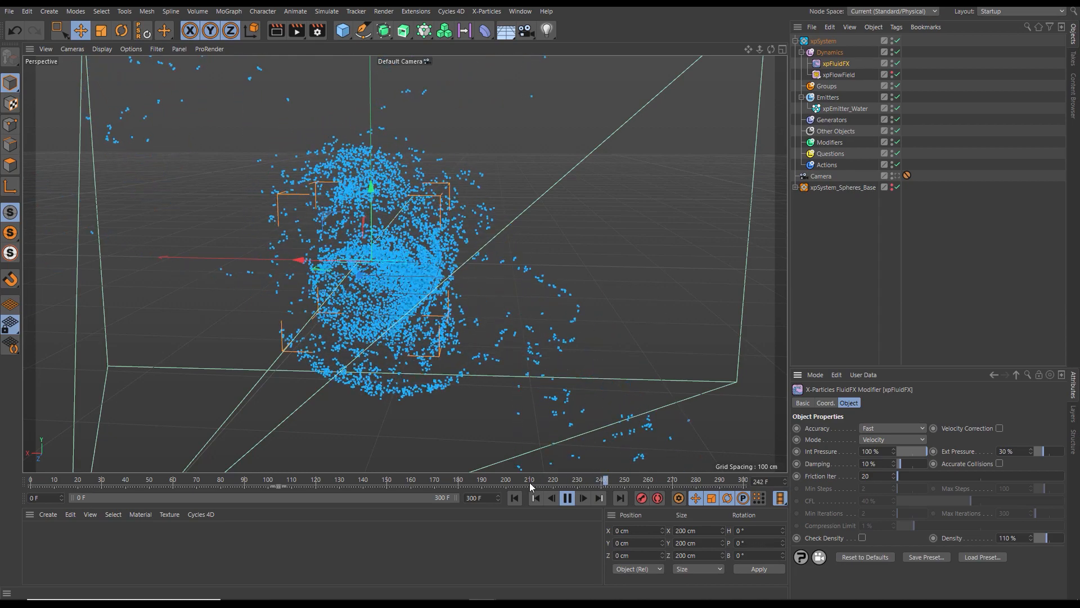
pyautogui.click(567, 497)
pyautogui.click(515, 497)
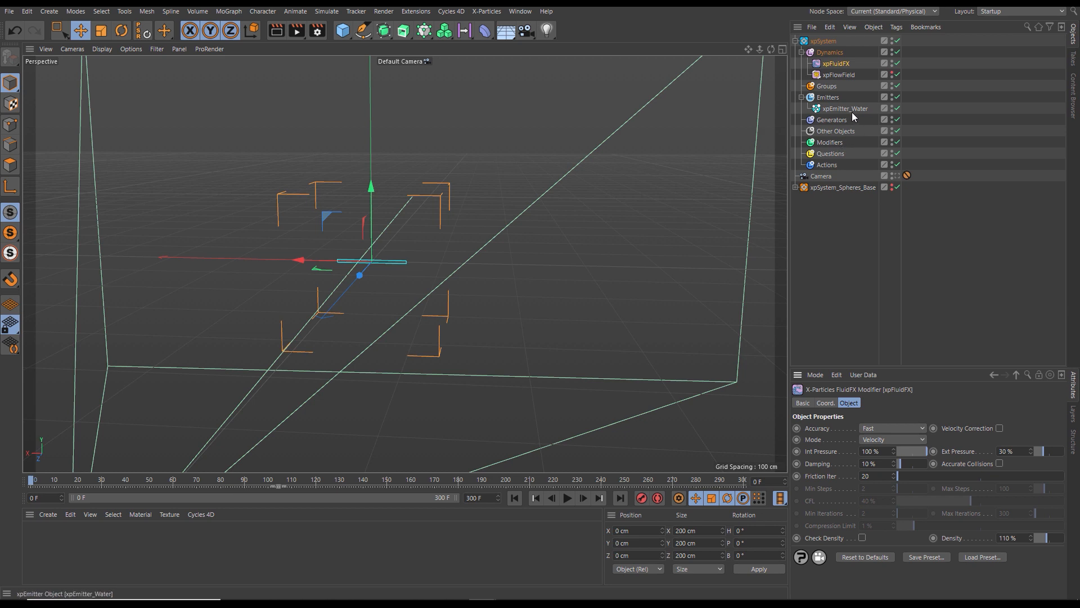
# - Set the Viscosity in xpEmitter_Water's extended Fluid Data to 3
pyautogui.click(830, 109)
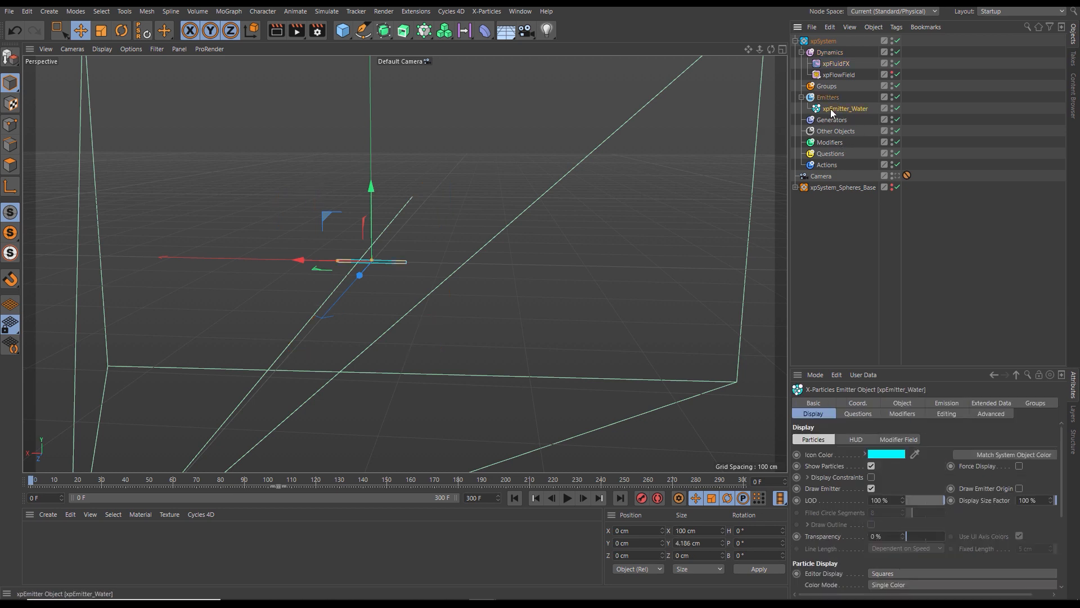
pyautogui.click(989, 403)
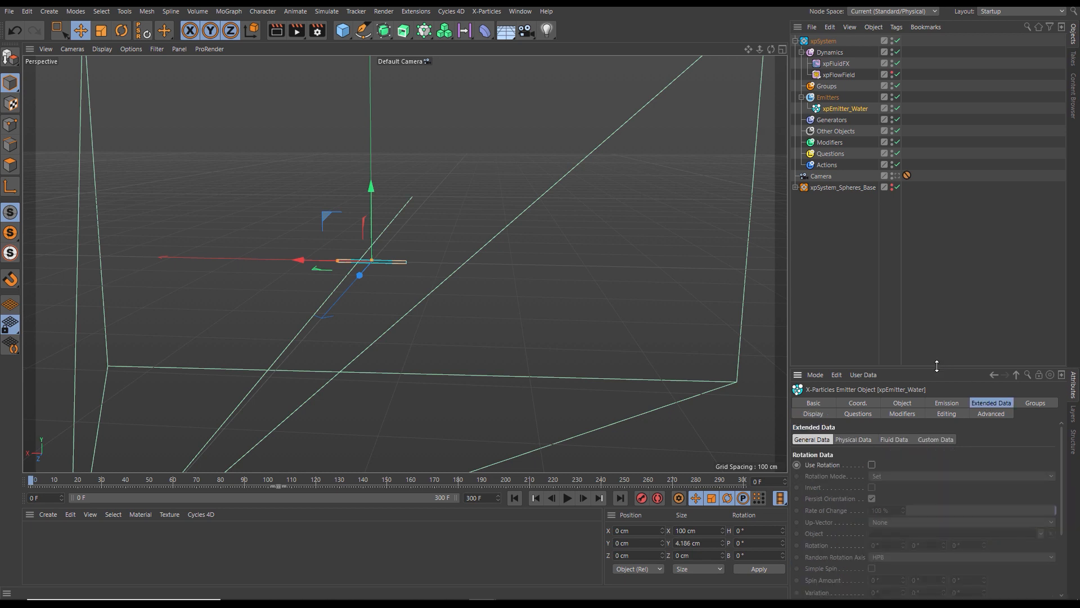
pyautogui.moveTo(937, 366); pyautogui.dragTo(925, 225)
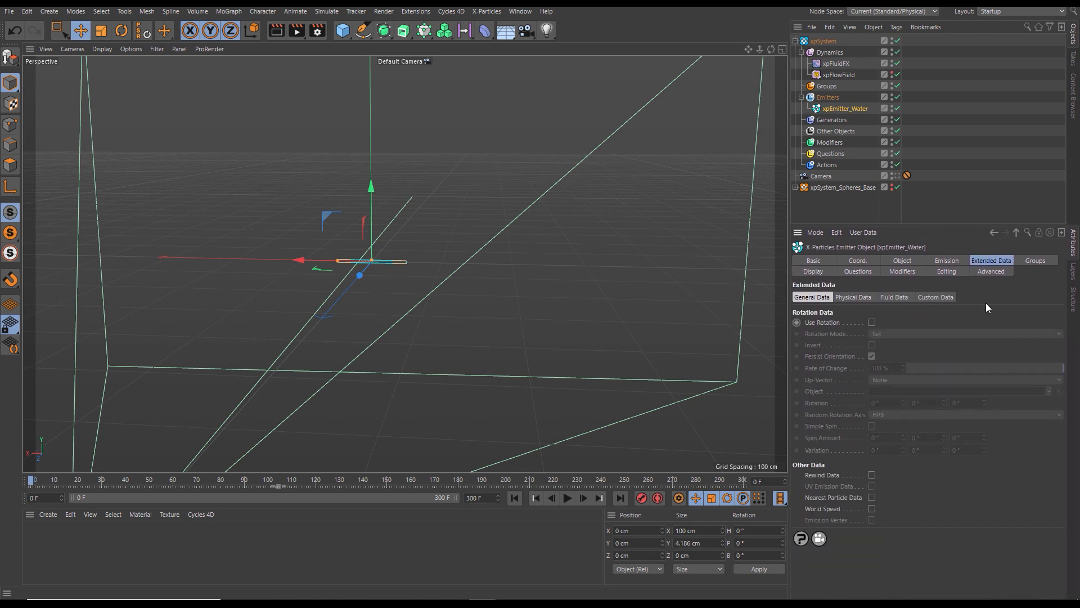
pyautogui.click(894, 297)
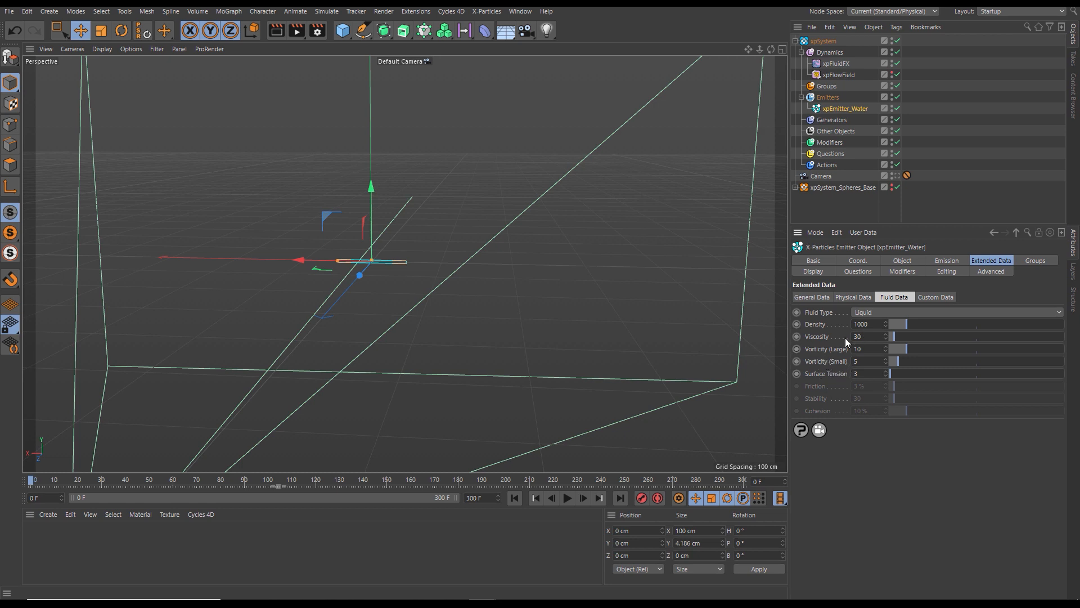
pyautogui.moveTo(869, 336); pyautogui.dragTo(845, 340)
pyautogui.write('3')
pyautogui.press('Return')
# - Set the water emitter's Vorticity (Large) to 30, Vorticity (Small) to 28 and Surface Tension to 16
pyautogui.click(871, 349)
pyautogui.write('30')
pyautogui.press('Tab')
pyautogui.write('28')
pyautogui.press('Return')
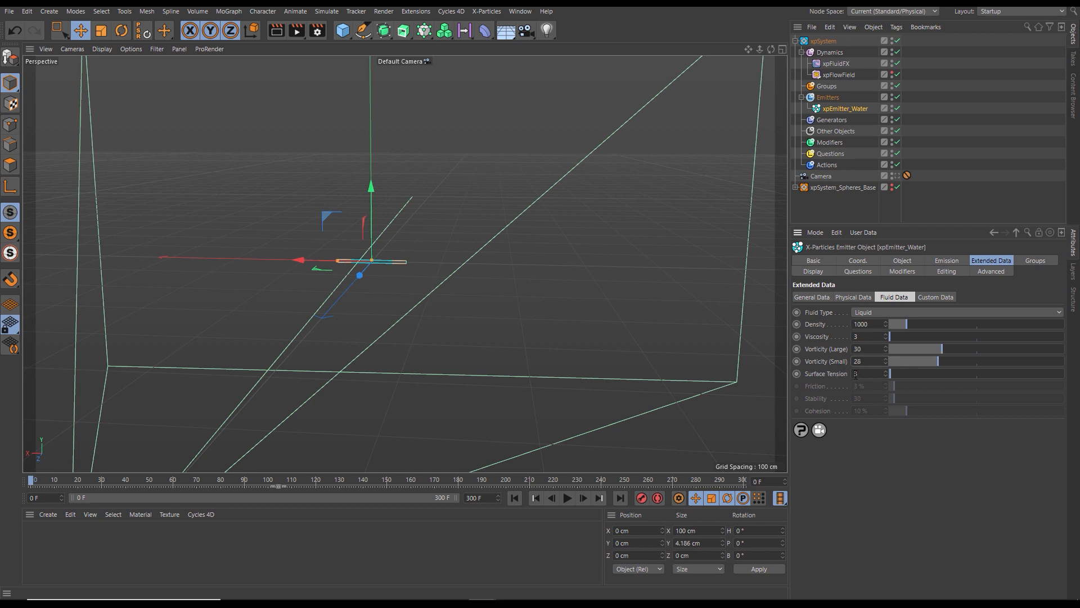
pyautogui.write('16')
pyautogui.press('Return')
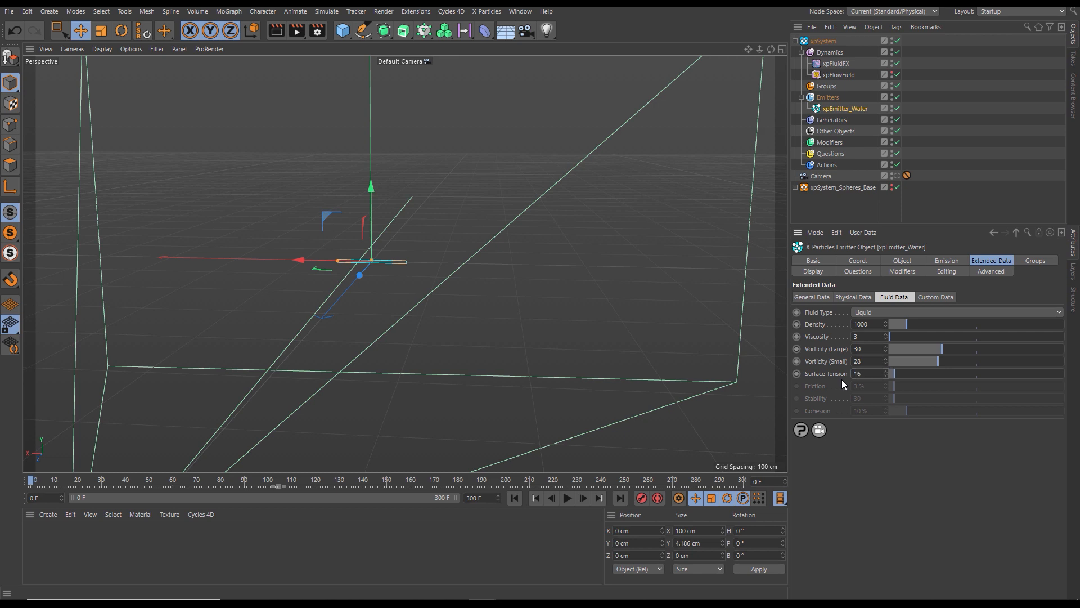
# - Replay the simulation to check the water's fluid behaviour and rewind it to the first frame
pyautogui.click(567, 499)
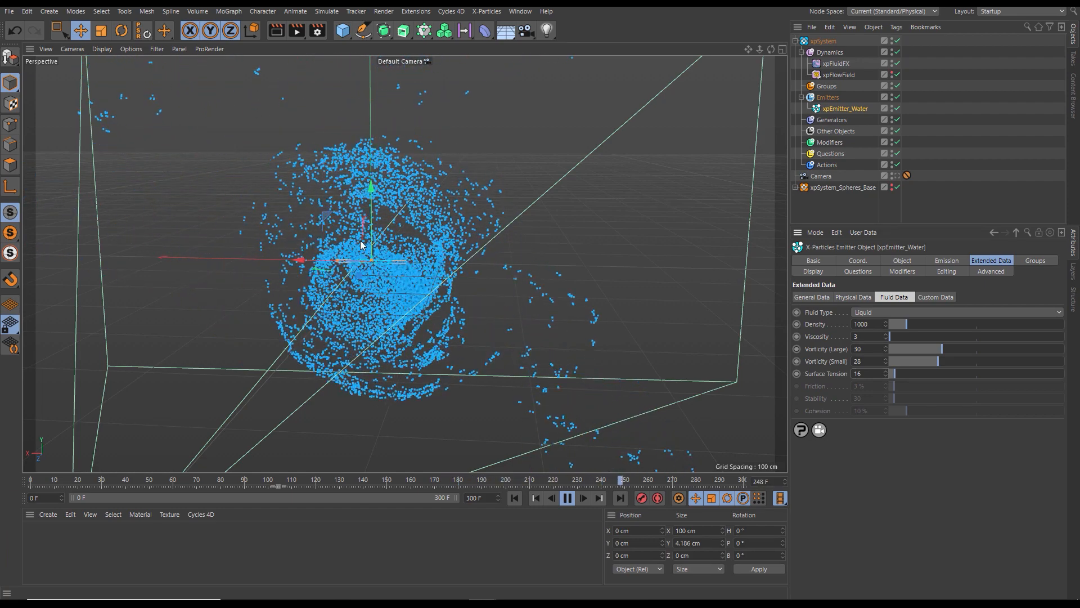
pyautogui.click(568, 497)
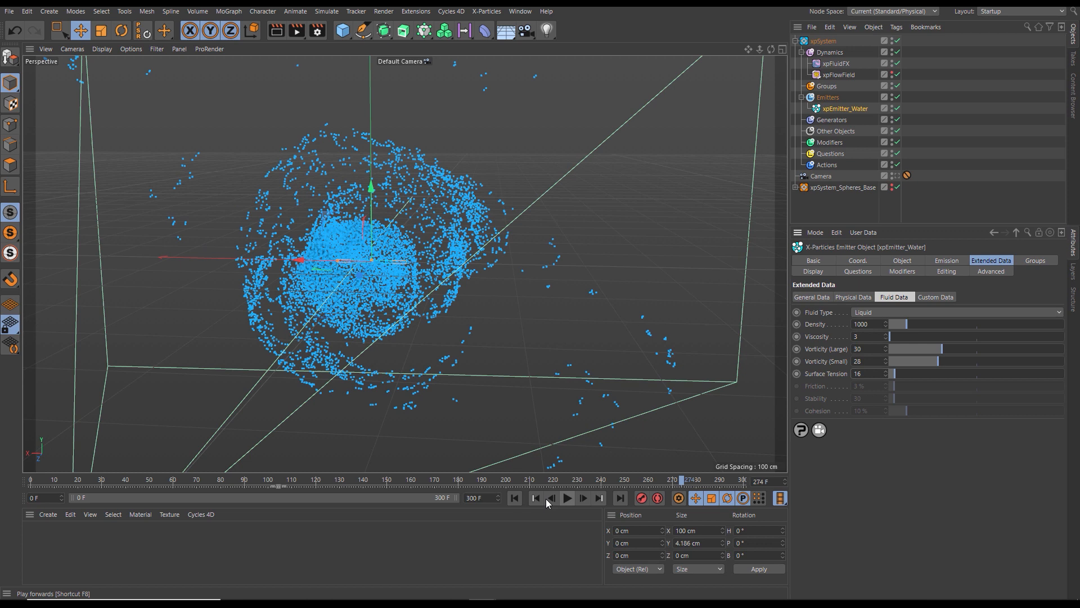
pyautogui.click(515, 499)
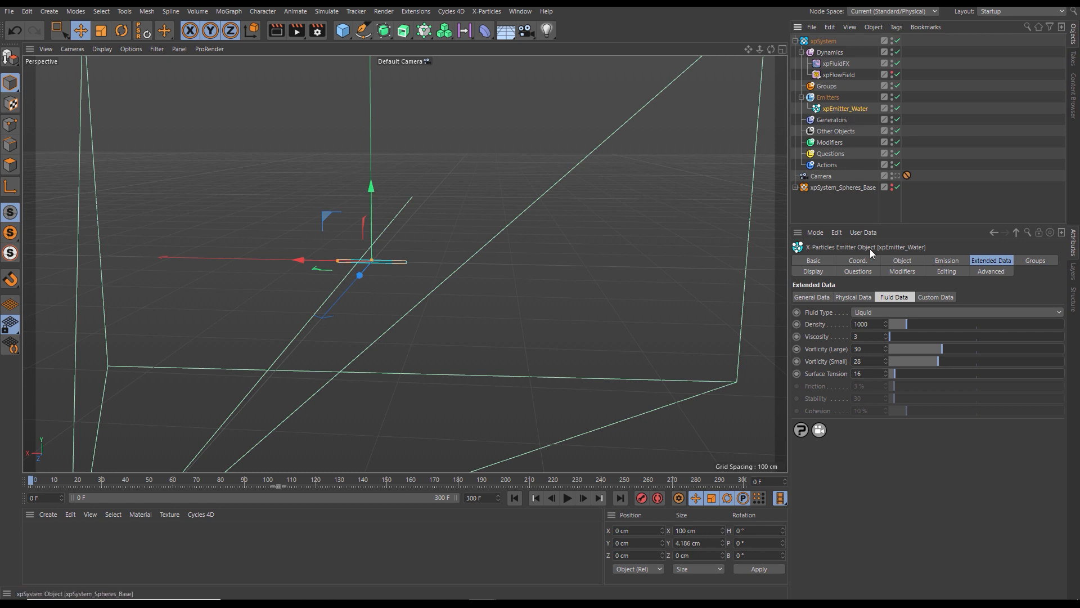
# - Set xpEmitter_Water's Birthrate to 600 and limit its emission to frames 16 through 100 instead of all frames
pyautogui.click(943, 261)
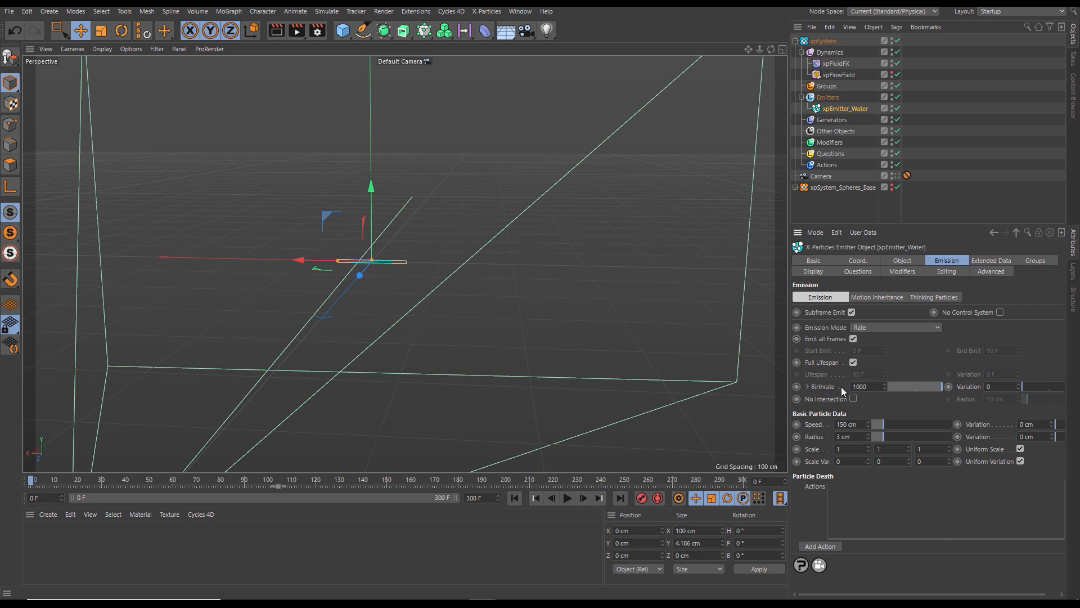
pyautogui.moveTo(870, 387); pyautogui.dragTo(817, 392)
pyautogui.press('Return')
pyautogui.click(852, 339)
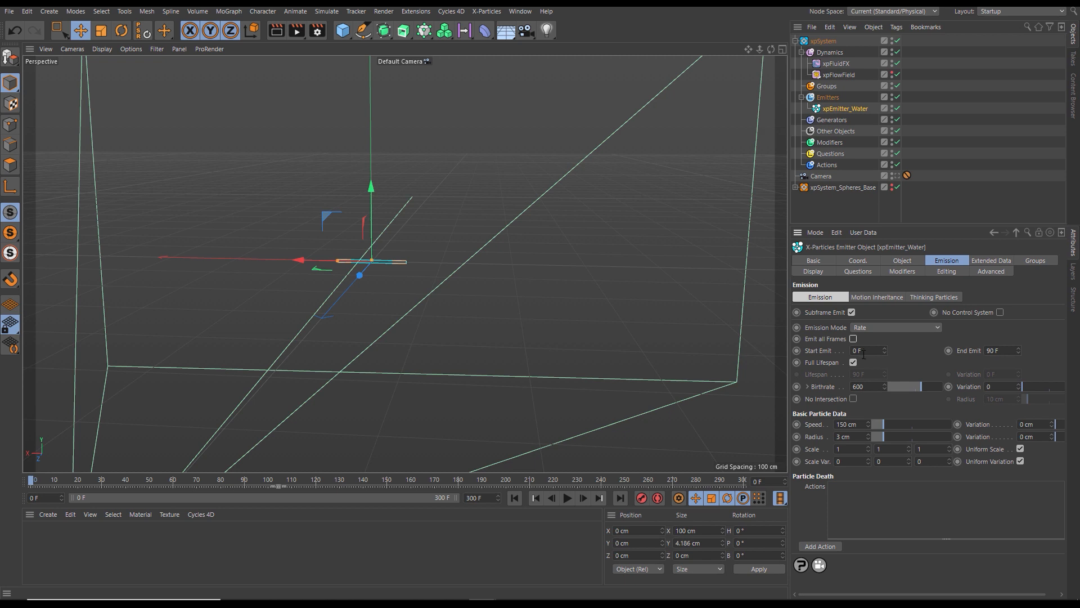
pyautogui.click(867, 351)
pyautogui.click(1007, 350)
# - Set the water particles' Radius to 1 cm, replay the simulation and rewind it
pyautogui.click(849, 437)
pyautogui.write('1')
pyautogui.press('Return')
pyautogui.click(567, 497)
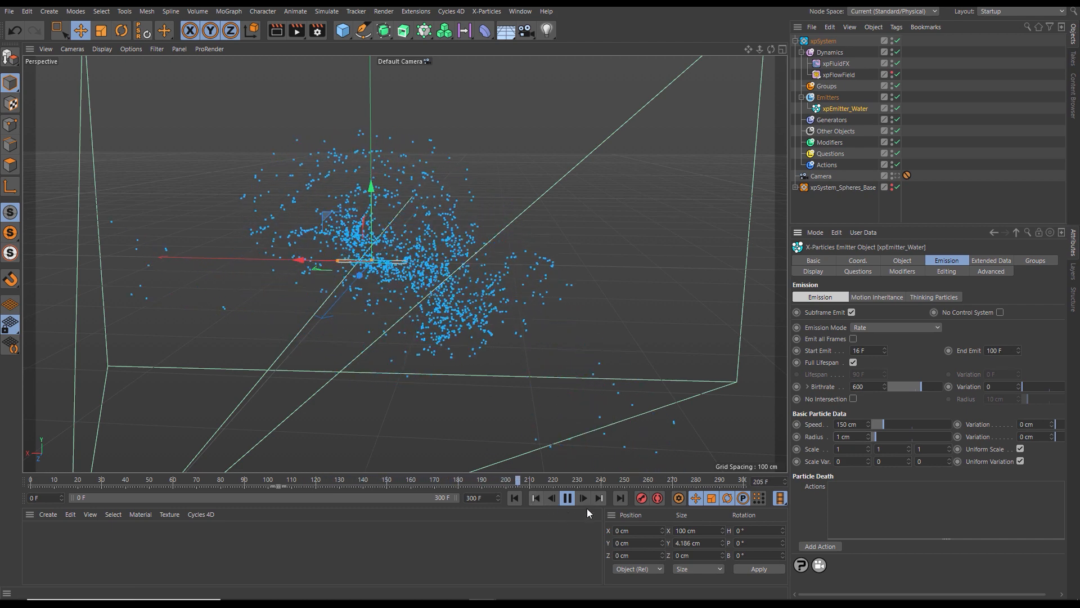
pyautogui.click(568, 498)
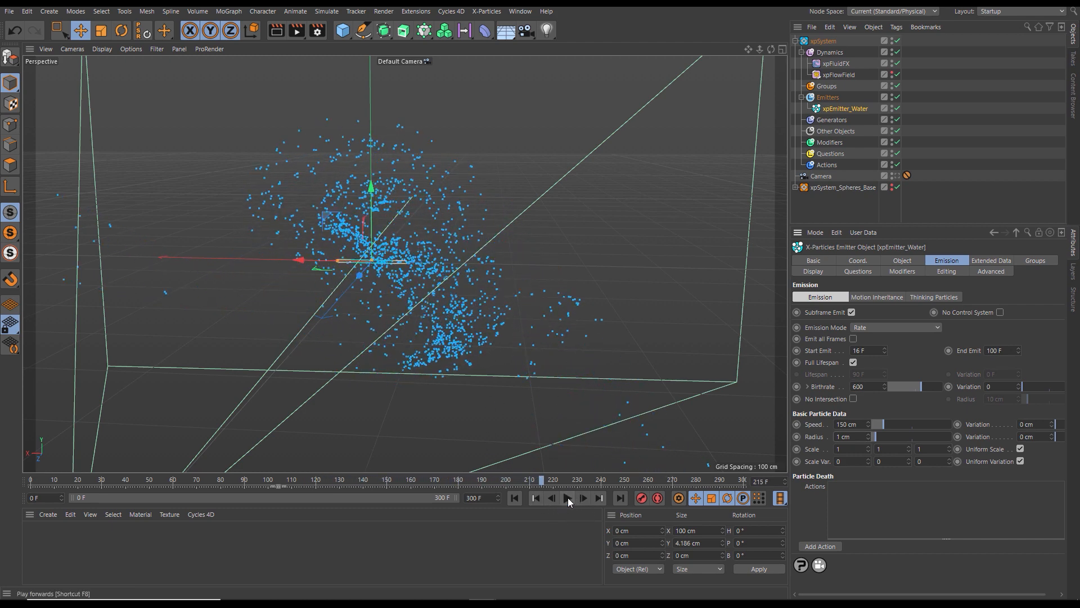
pyautogui.click(517, 500)
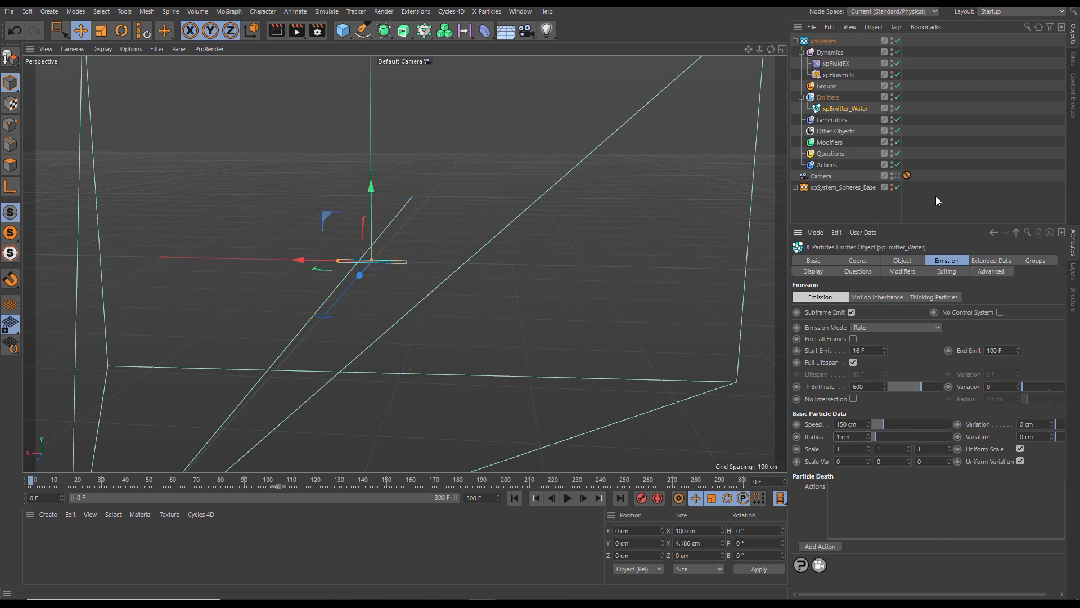
# - Add an xpSheeter object to the water system's Dynamics folder and play the simulation to check its effect
pyautogui.click(830, 53)
pyautogui.click(1060, 309)
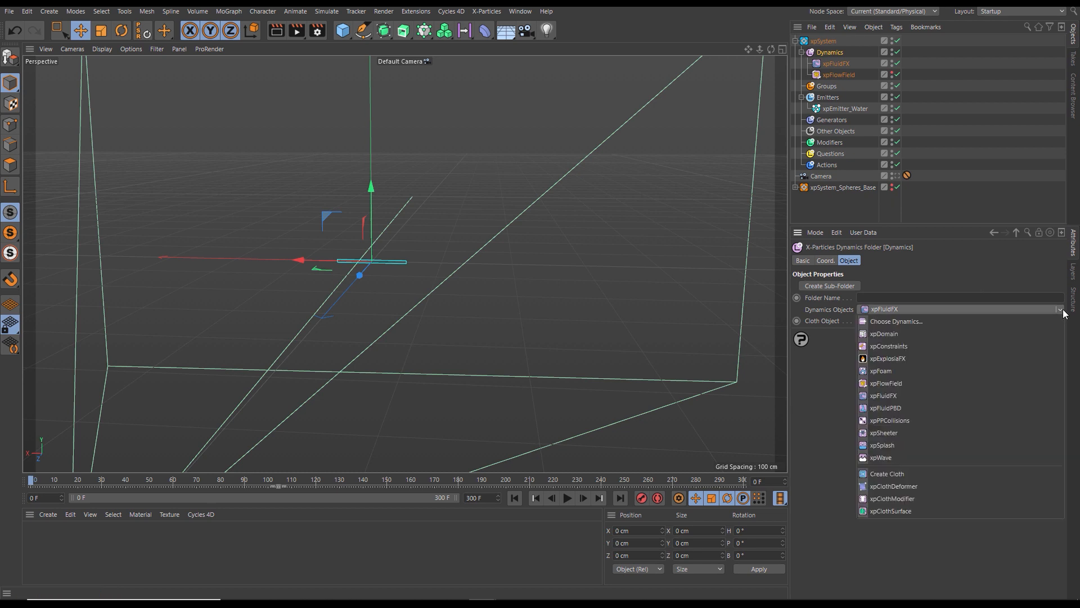
pyautogui.click(886, 433)
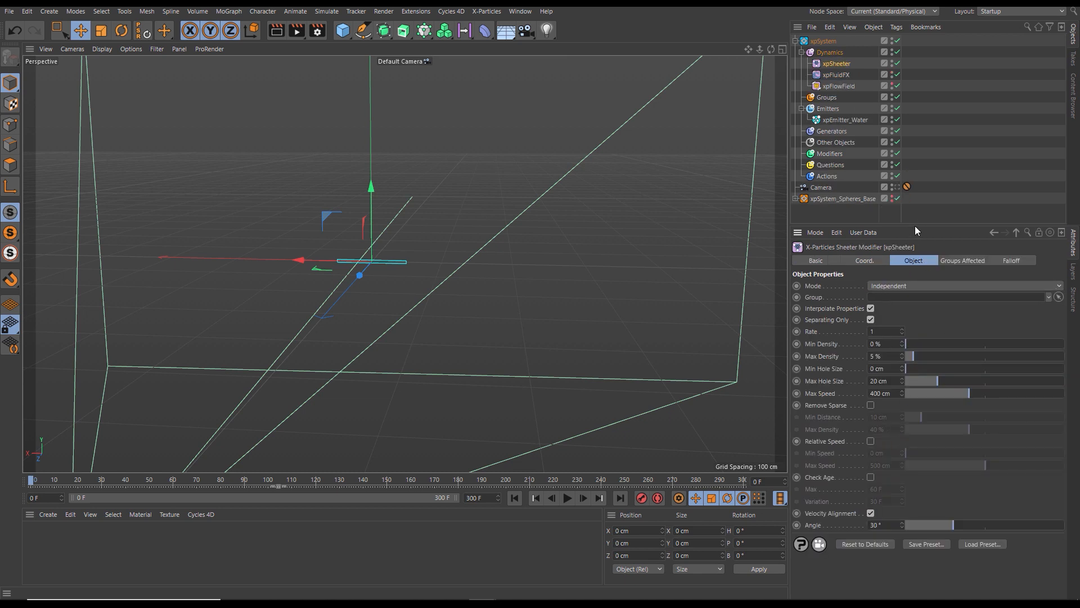
pyautogui.moveTo(914, 225); pyautogui.dragTo(920, 180)
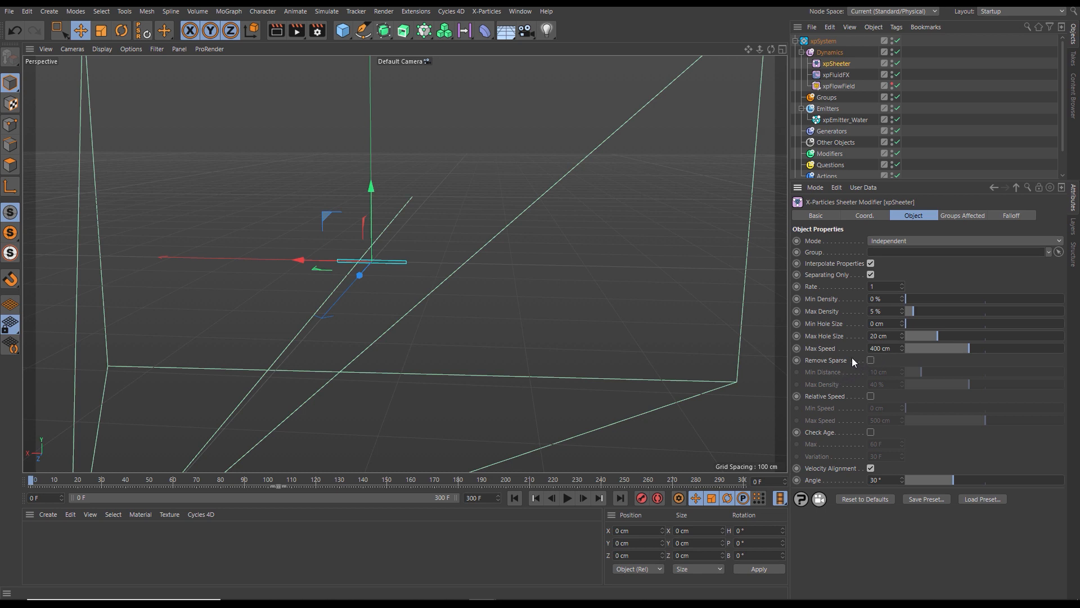
pyautogui.click(568, 501)
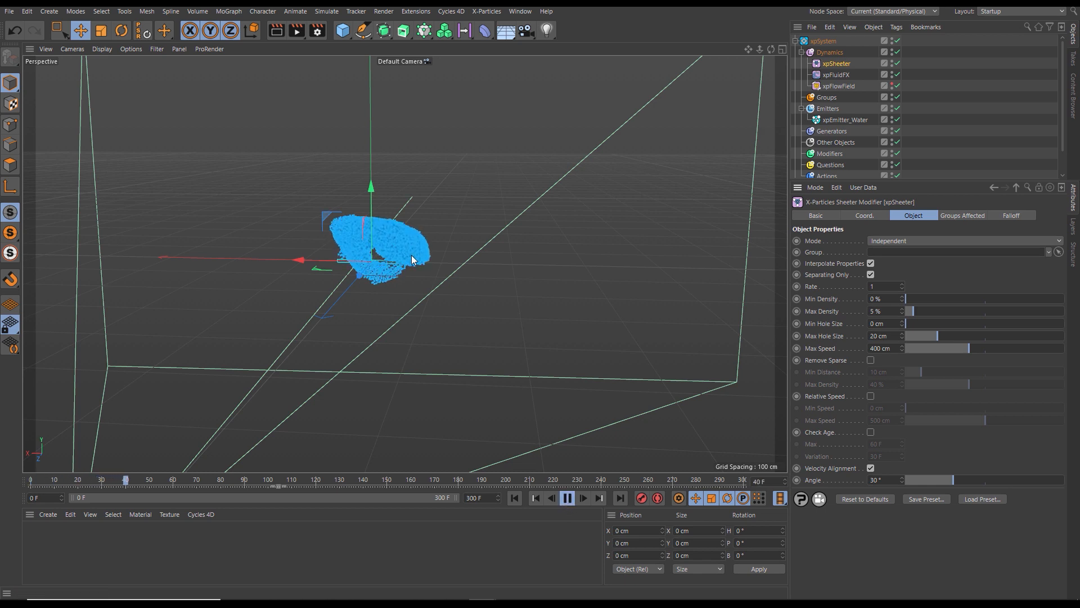
# - Stop the playback, set the xpSheeter's Max Hole Size to 6 cm and replay the simulation from the first frame
pyautogui.click(567, 498)
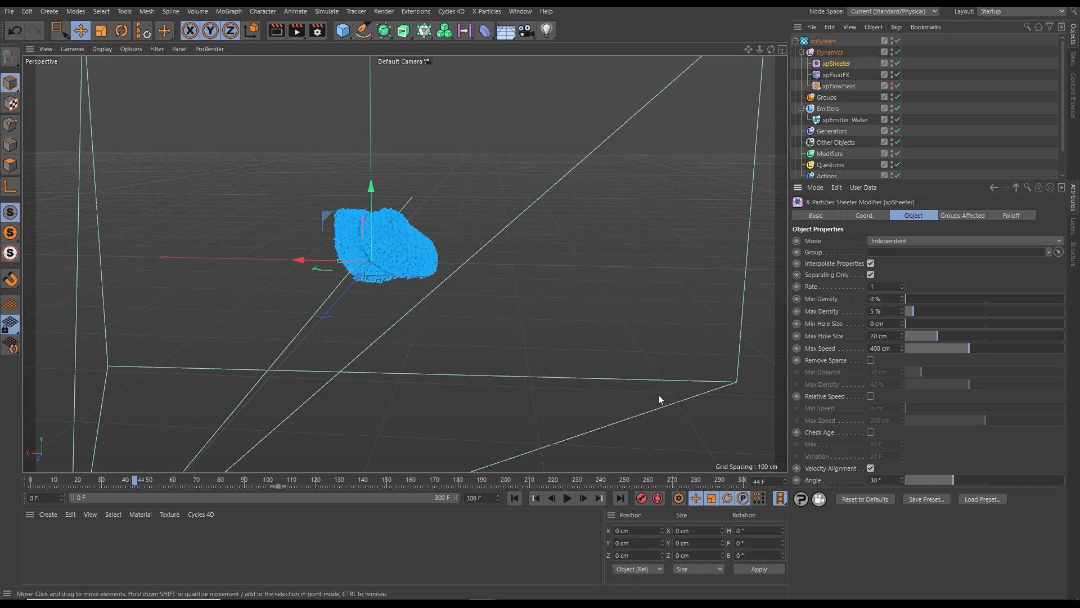
pyautogui.click(885, 334)
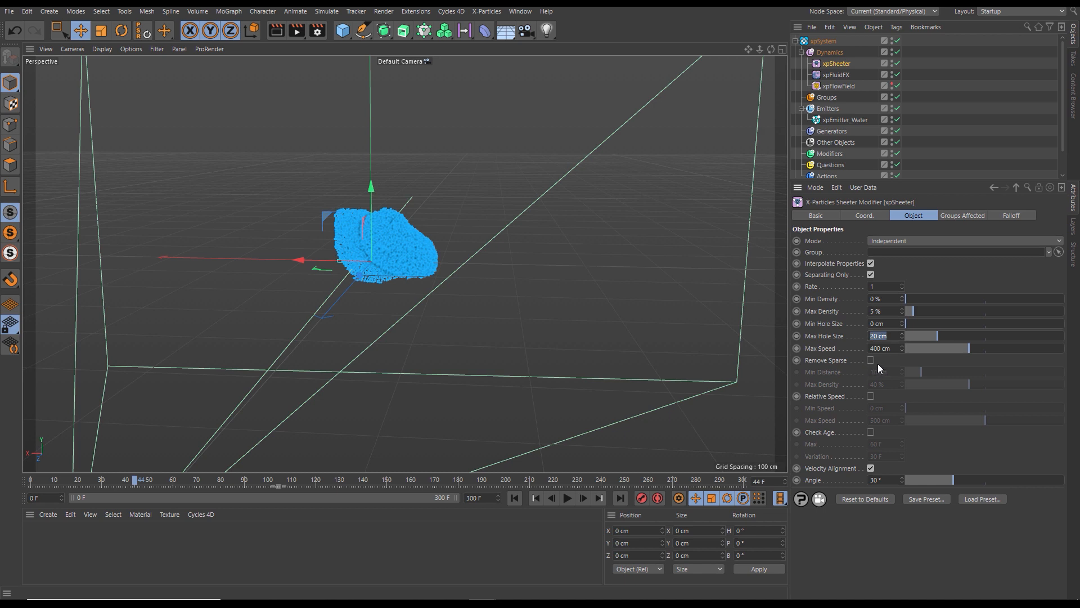
pyautogui.write('6')
pyautogui.press('Return')
pyautogui.click(514, 498)
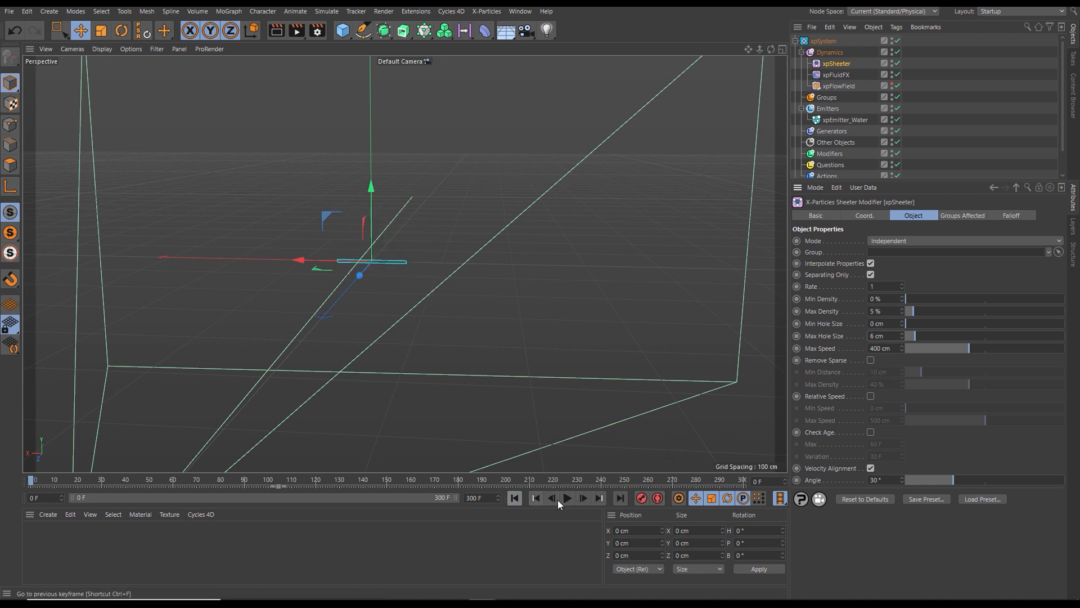
pyautogui.click(567, 498)
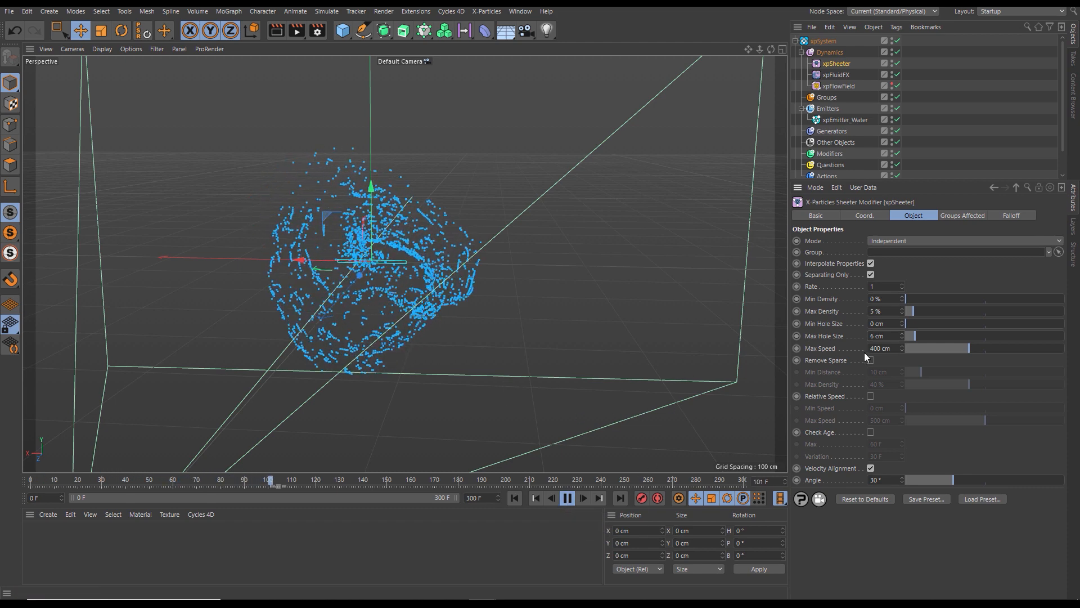
# - Raise the xpSheeter's Max Density to 45% while the simulation plays and restart it from the first frame
pyautogui.moveTo(916, 313); pyautogui.dragTo(943, 313)
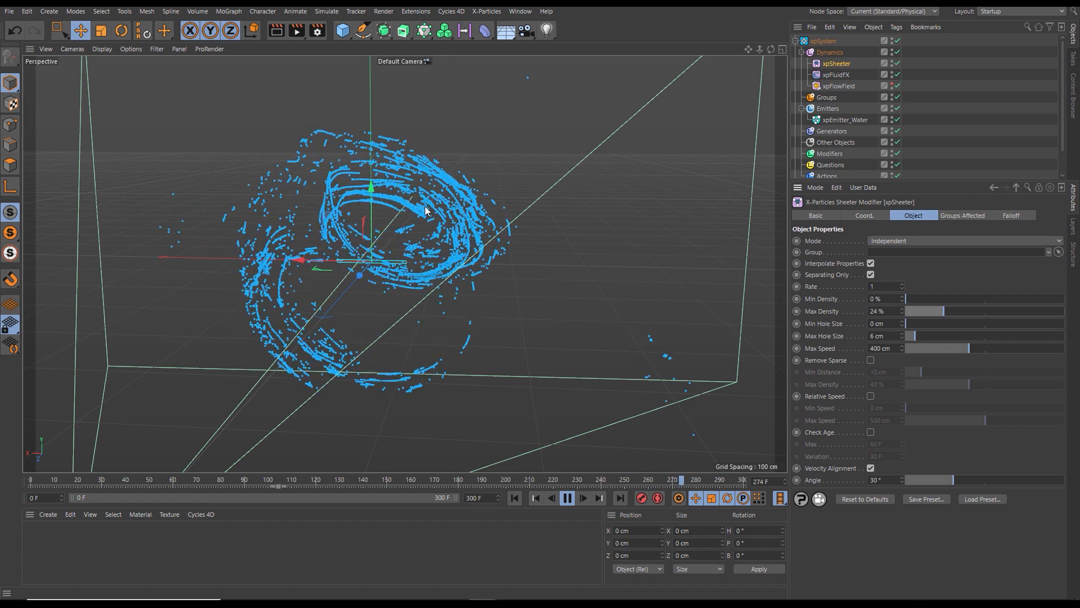
pyautogui.moveTo(929, 312); pyautogui.dragTo(977, 312)
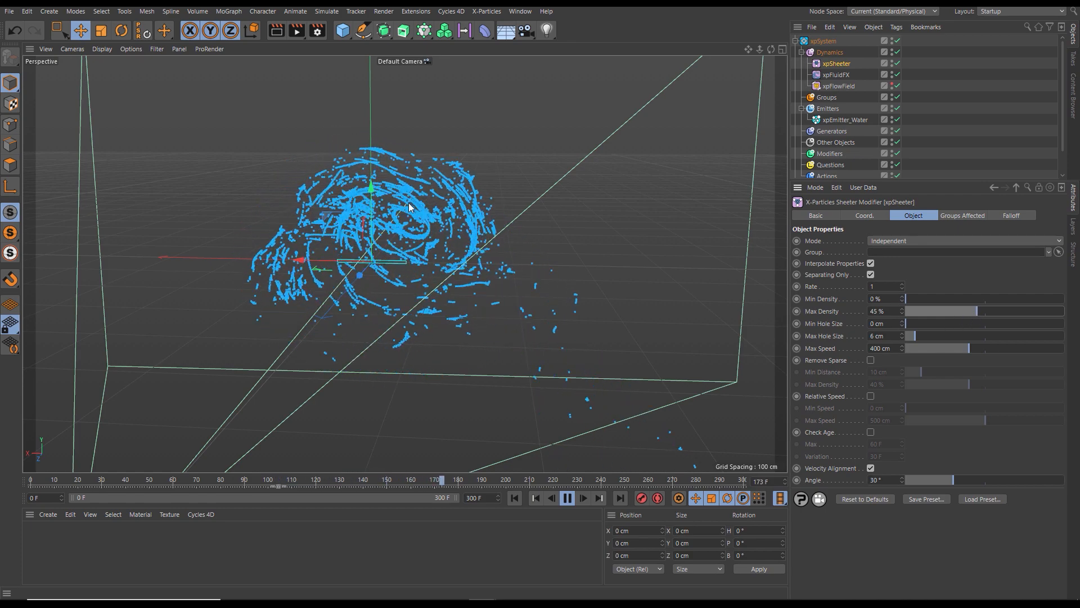
pyautogui.click(514, 497)
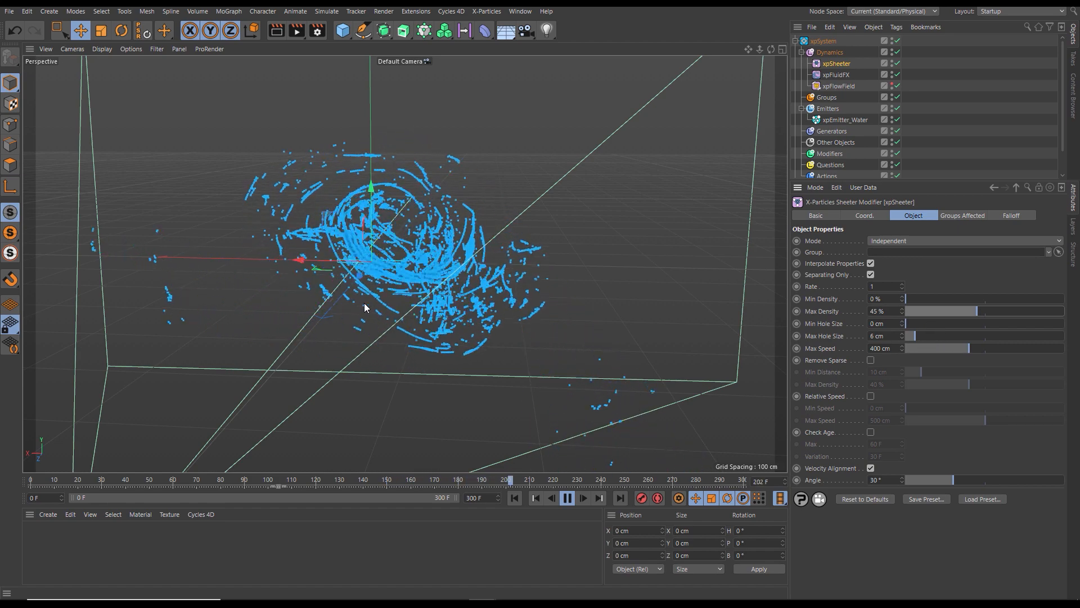
# - Set the xpSheeter's Max Hole Size to 8 cm and pause the simulation after checking the water sheets
pyautogui.click(902, 333)
pyautogui.click(902, 333)
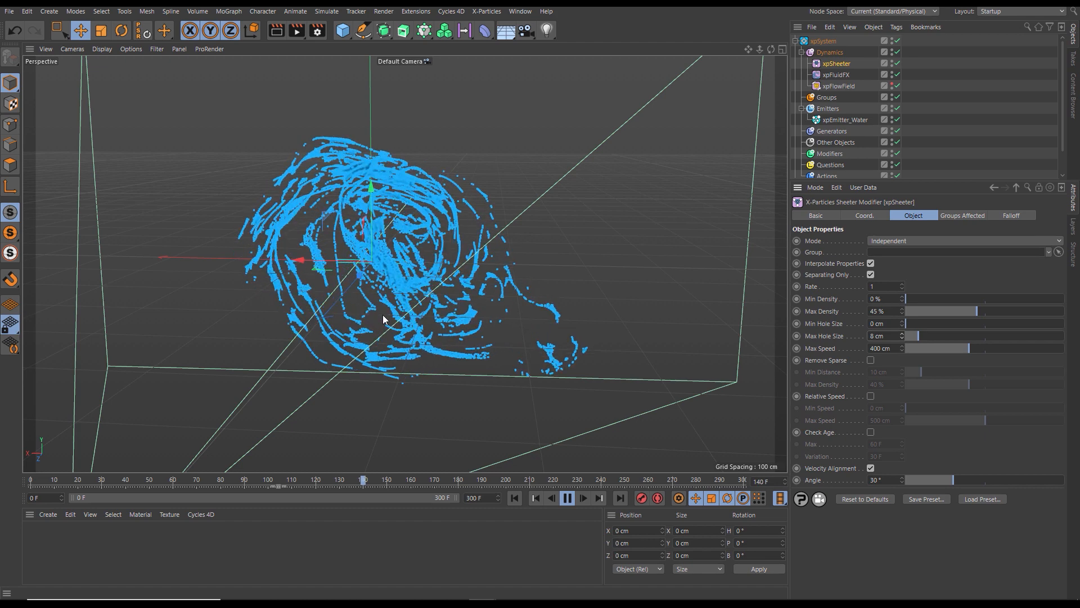
pyautogui.click(567, 498)
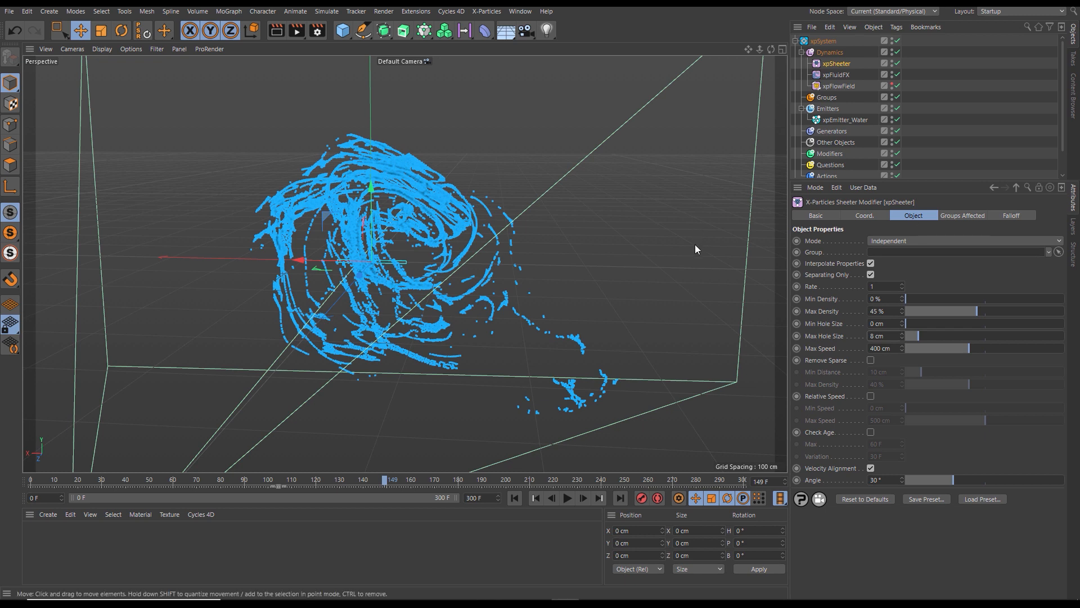
# - Replay the simulation up to frame 66 and make xpSystem_Spheres_Base visible in the viewport
pyautogui.moveTo(938, 180); pyautogui.dragTo(920, 351)
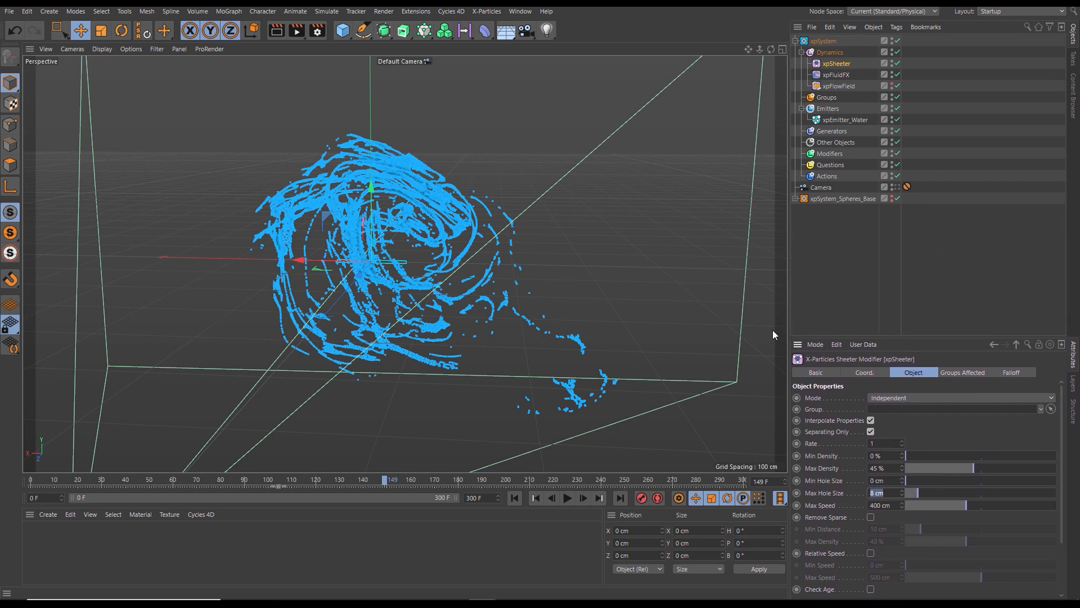
pyautogui.click(515, 498)
pyautogui.click(565, 499)
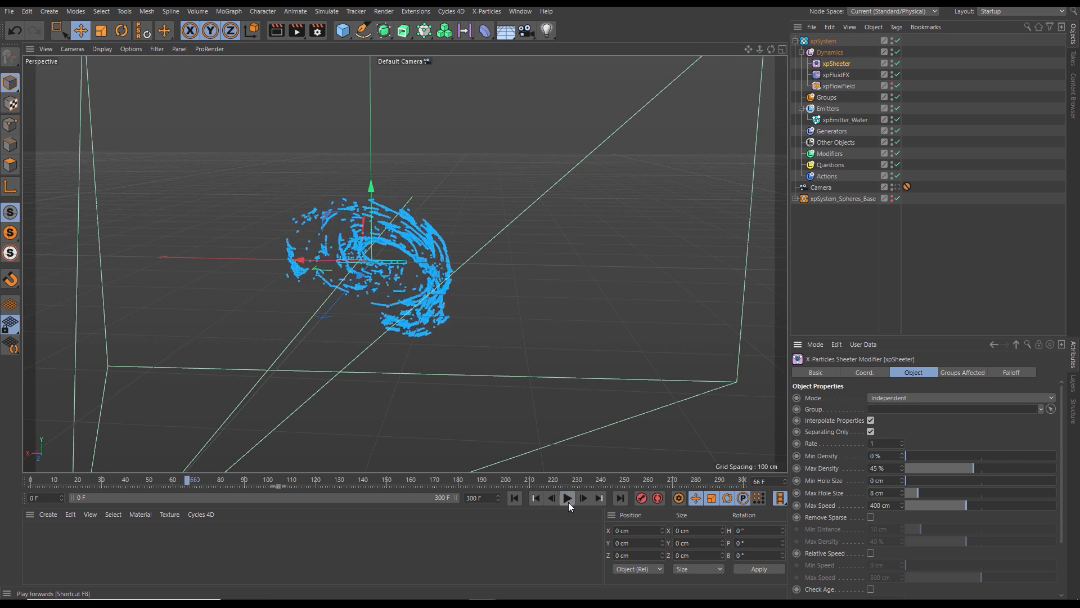
pyautogui.click(567, 498)
pyautogui.click(891, 200)
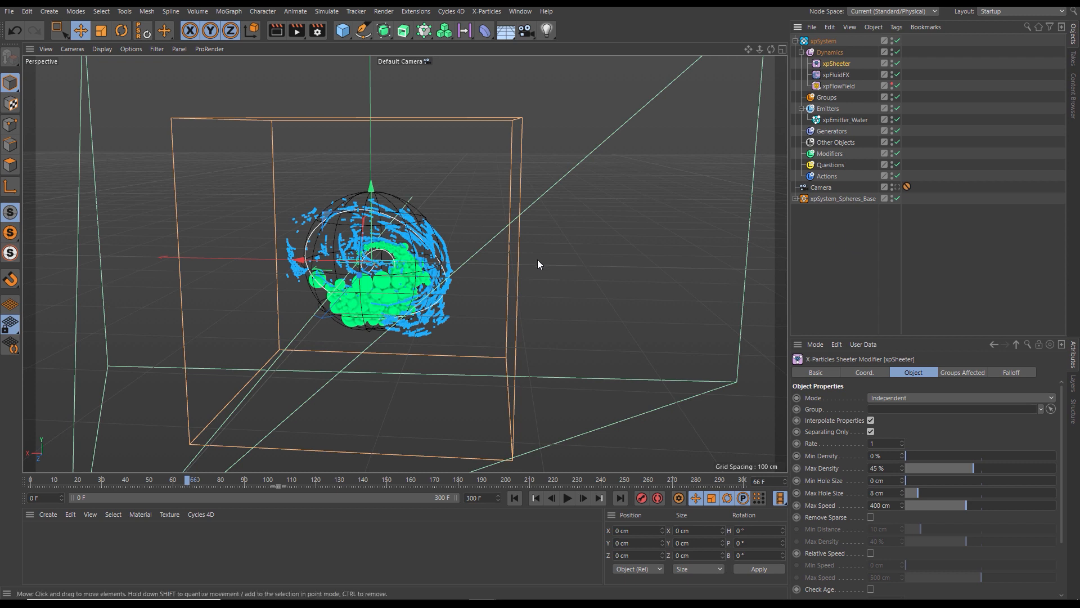
# - Copy the Sphere collider from xpSystem_Spheres_Base into the water system's Other Objects folder
pyautogui.click(795, 198)
pyautogui.scroll(-3, 1062, 211)
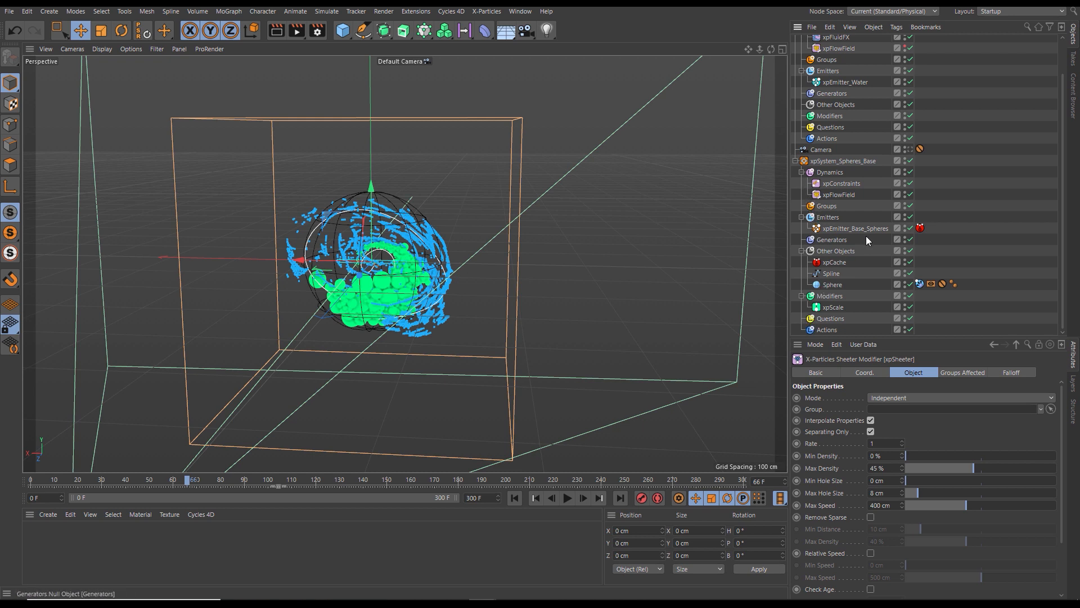
pyautogui.scroll(2, 1001, 236)
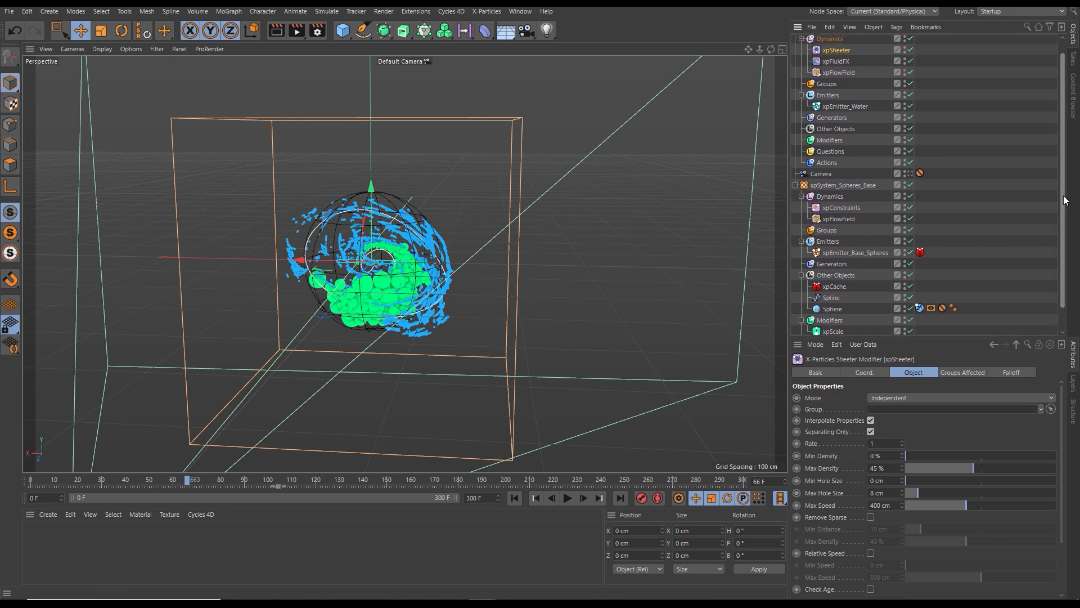
pyautogui.click(838, 309)
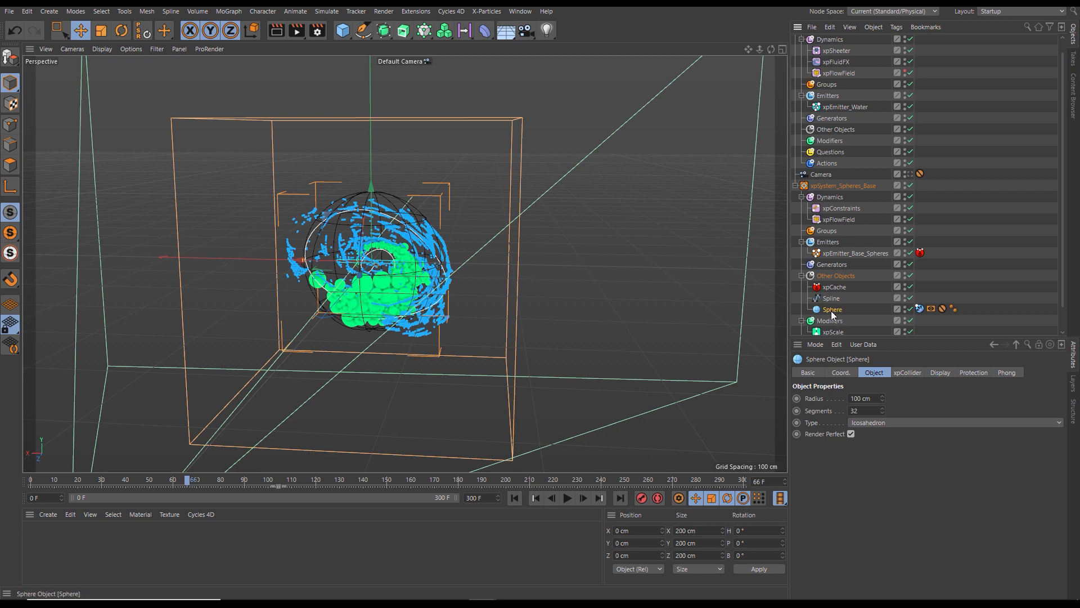
pyautogui.moveTo(831, 310); pyautogui.dragTo(833, 131)
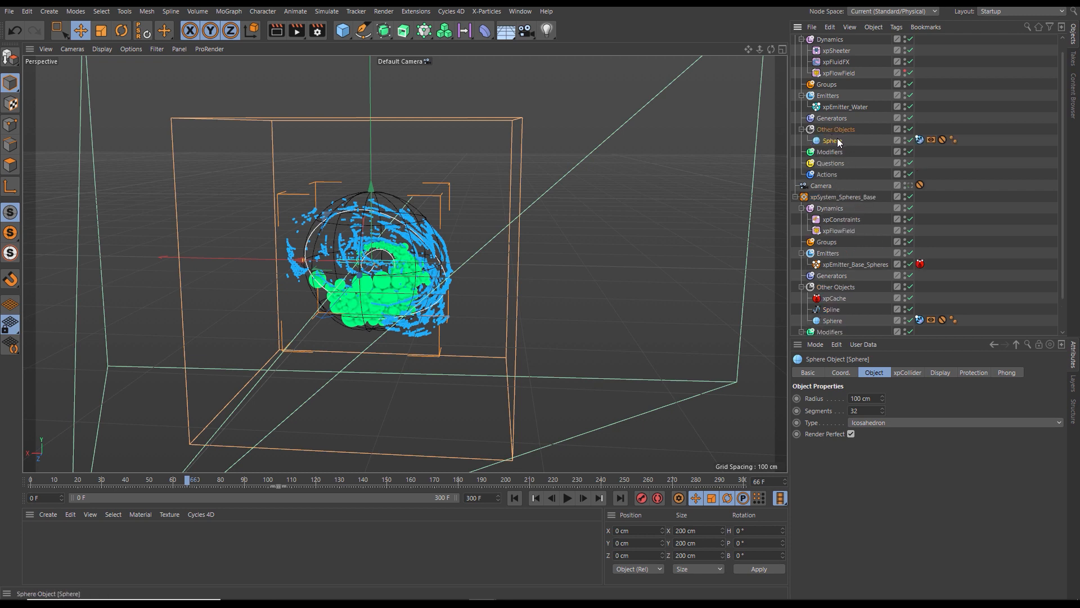
pyautogui.click(795, 197)
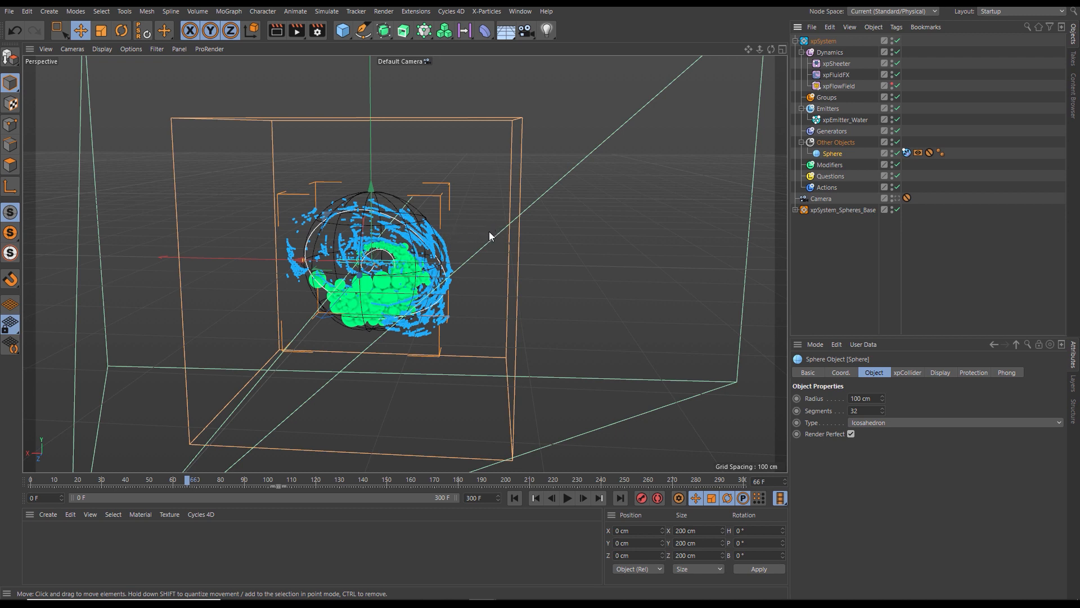
# - Remove xpEmitter_Water from the copied Sphere's xpCollider exclusions and set the collider's Normals to Outside
pyautogui.click(906, 152)
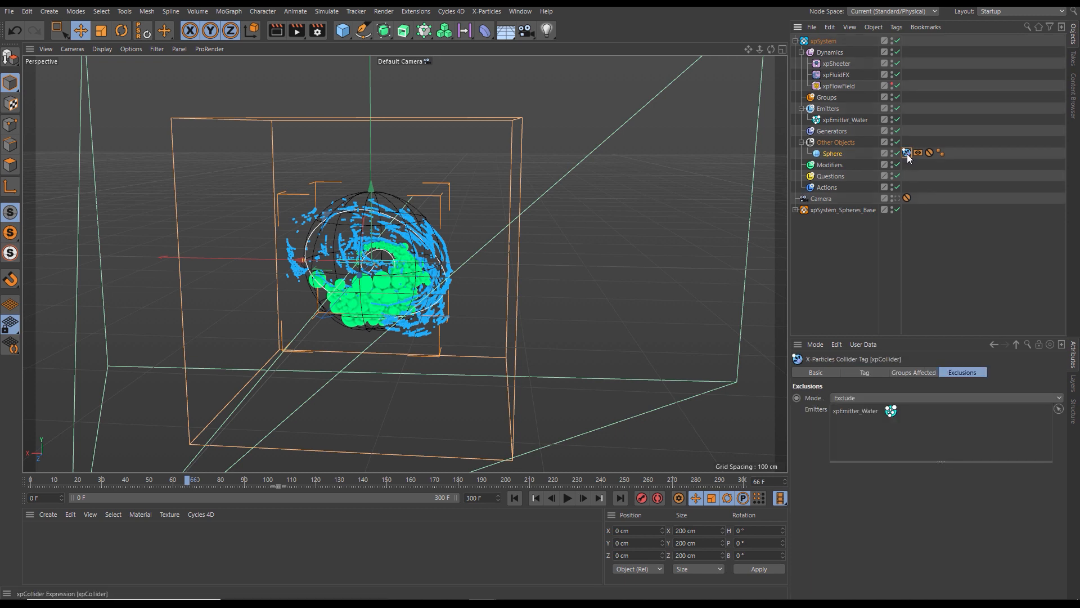
pyautogui.click(855, 411)
pyautogui.press('Delete')
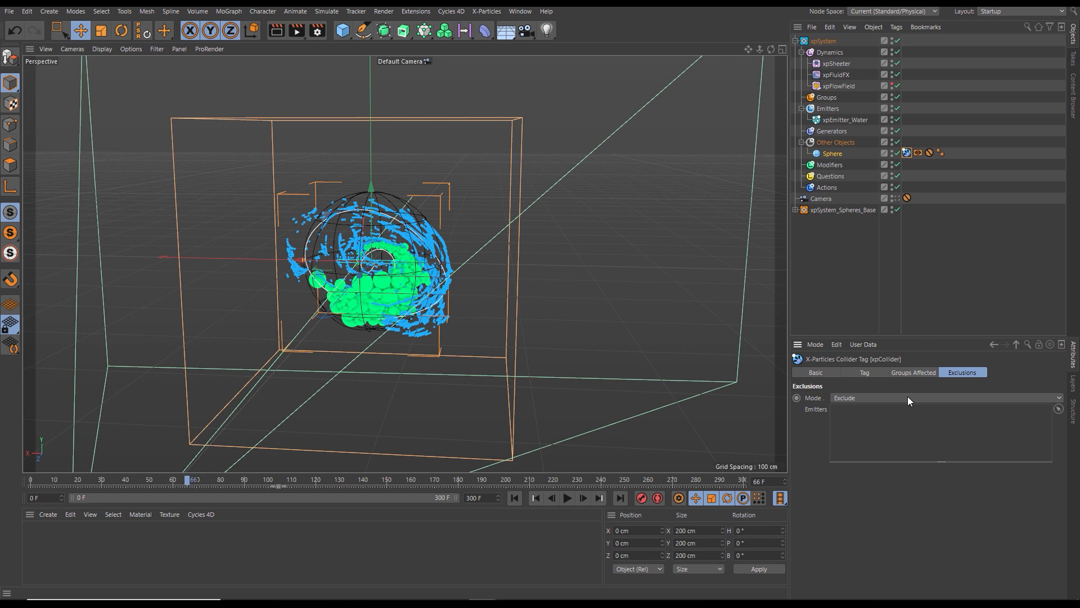
pyautogui.click(877, 373)
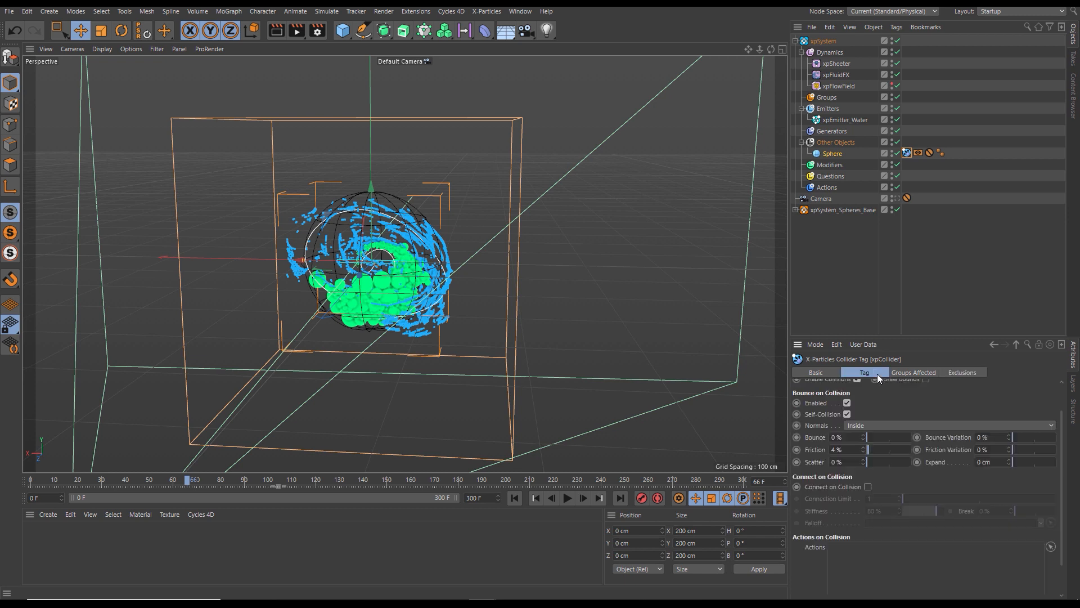
pyautogui.click(859, 427)
pyautogui.click(857, 437)
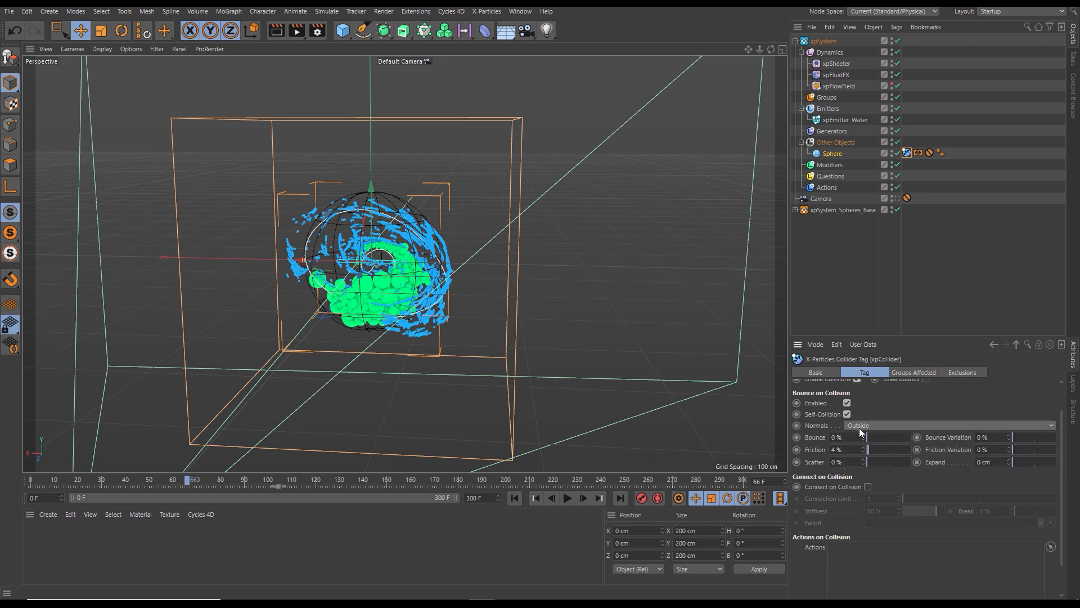
# - Replay the simulation from the first frame, pausing to examine how the water moves around the collider sphere
pyautogui.click(514, 497)
pyautogui.click(567, 498)
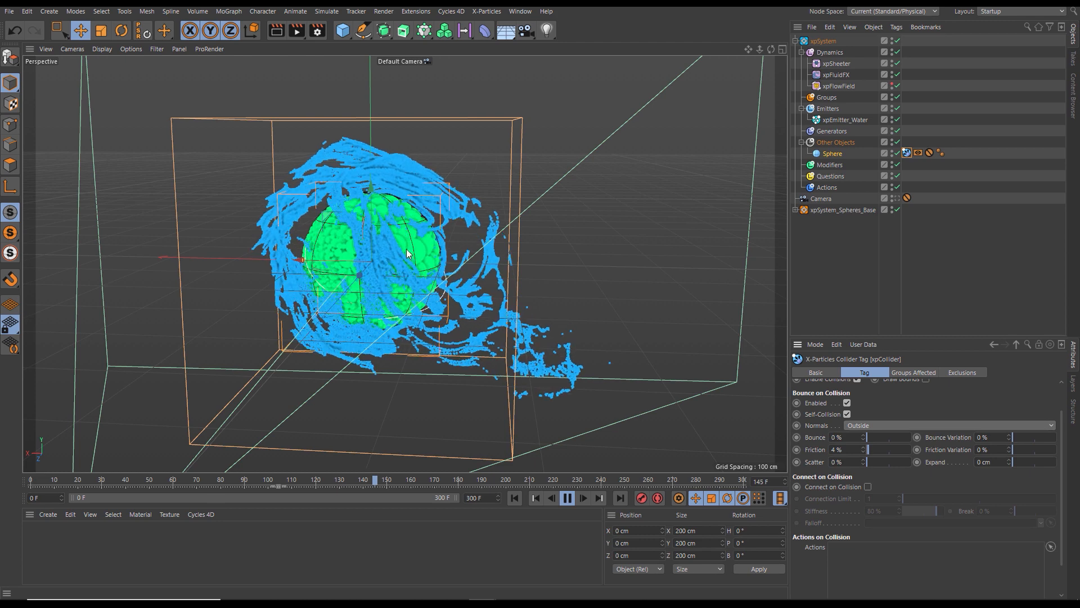
pyautogui.click(568, 504)
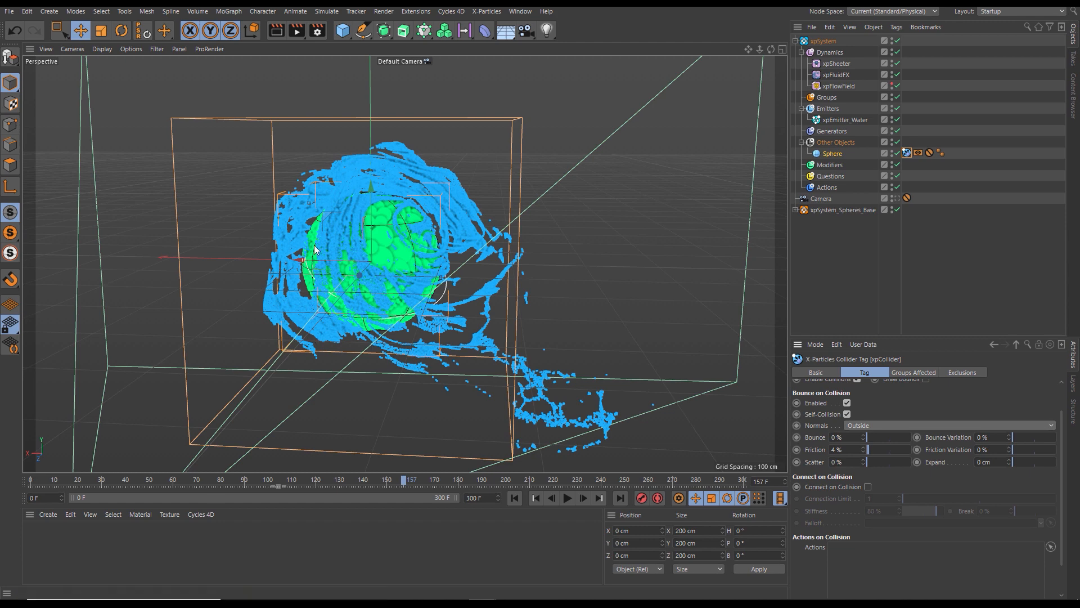
pyautogui.click(567, 498)
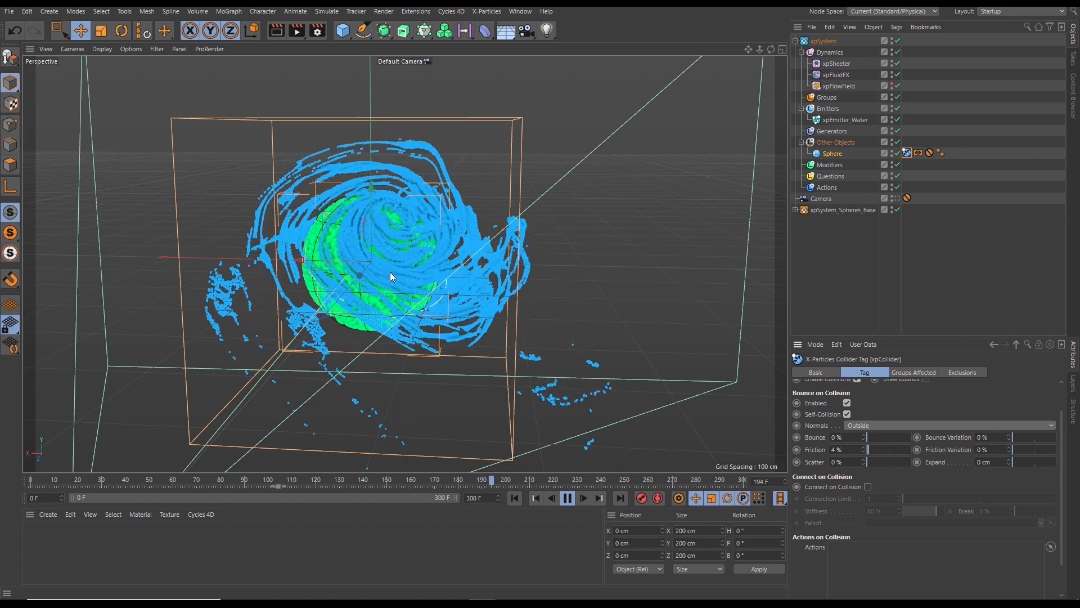
pyautogui.click(567, 499)
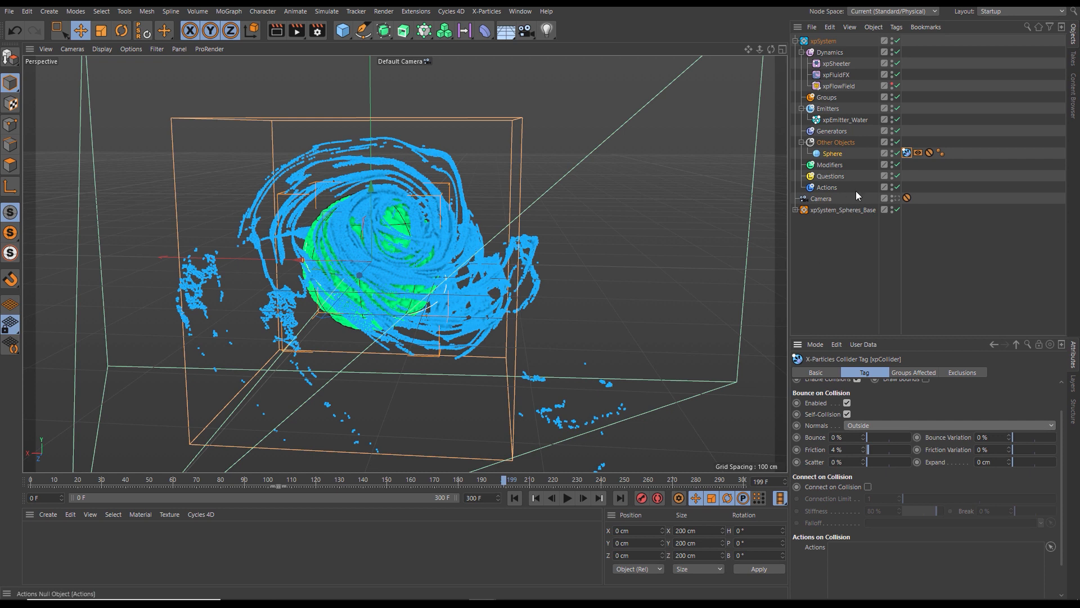
# - Add an xpGravity motion modifier to the water system's Modifiers folder and replay the simulation to check its effect
pyautogui.click(829, 165)
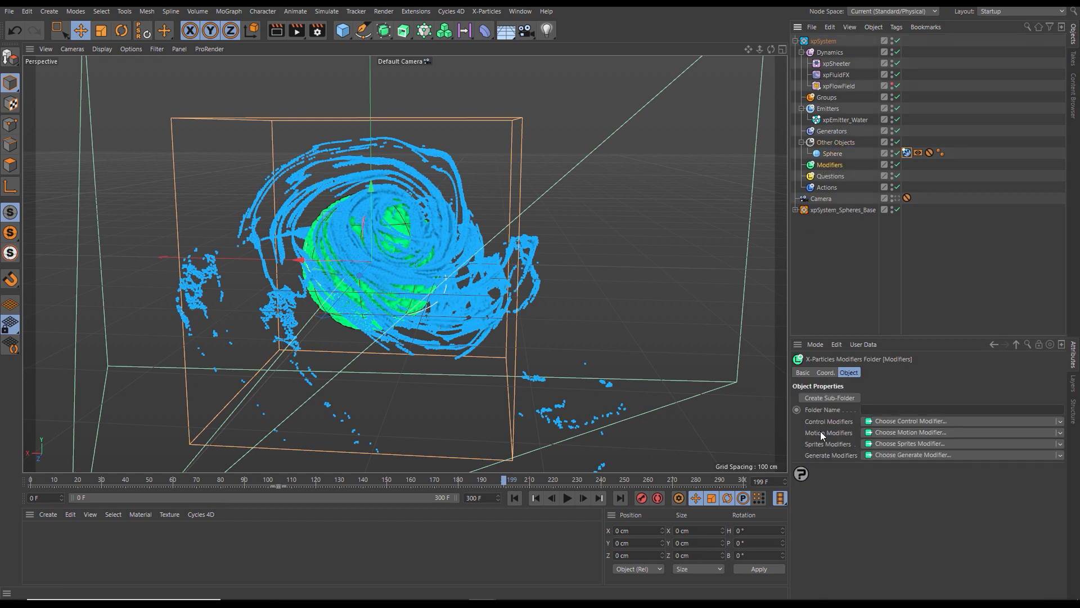
pyautogui.click(1060, 434)
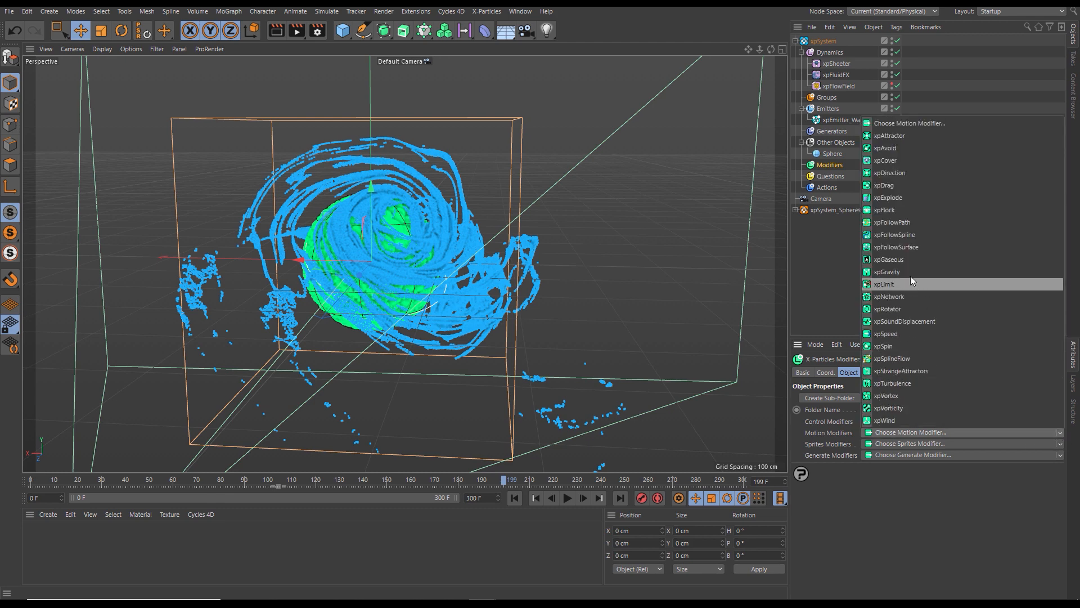
pyautogui.click(890, 272)
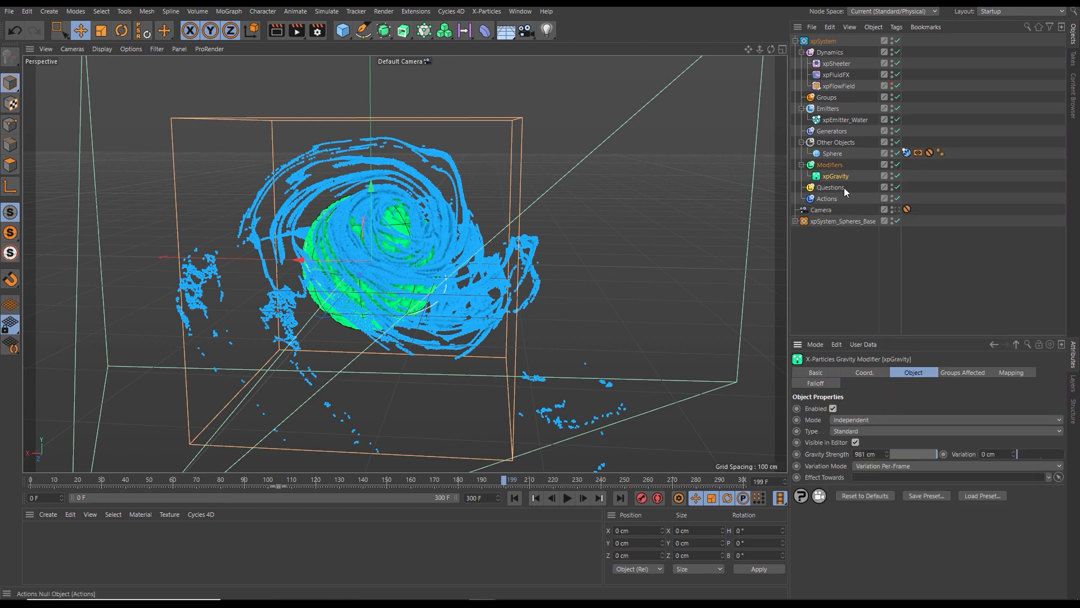
pyautogui.click(515, 498)
pyautogui.click(566, 498)
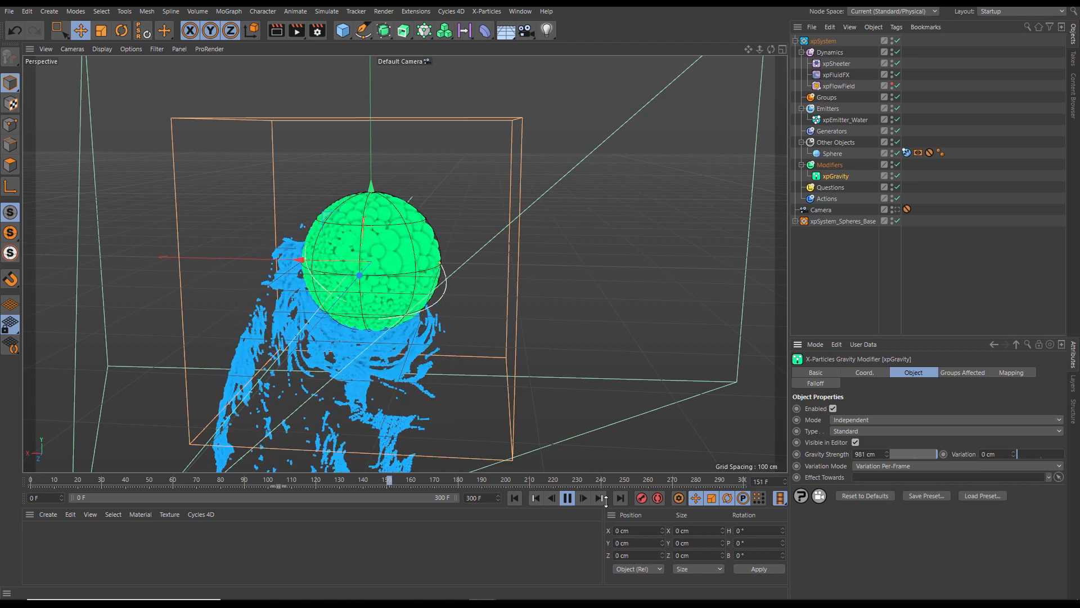
pyautogui.click(570, 500)
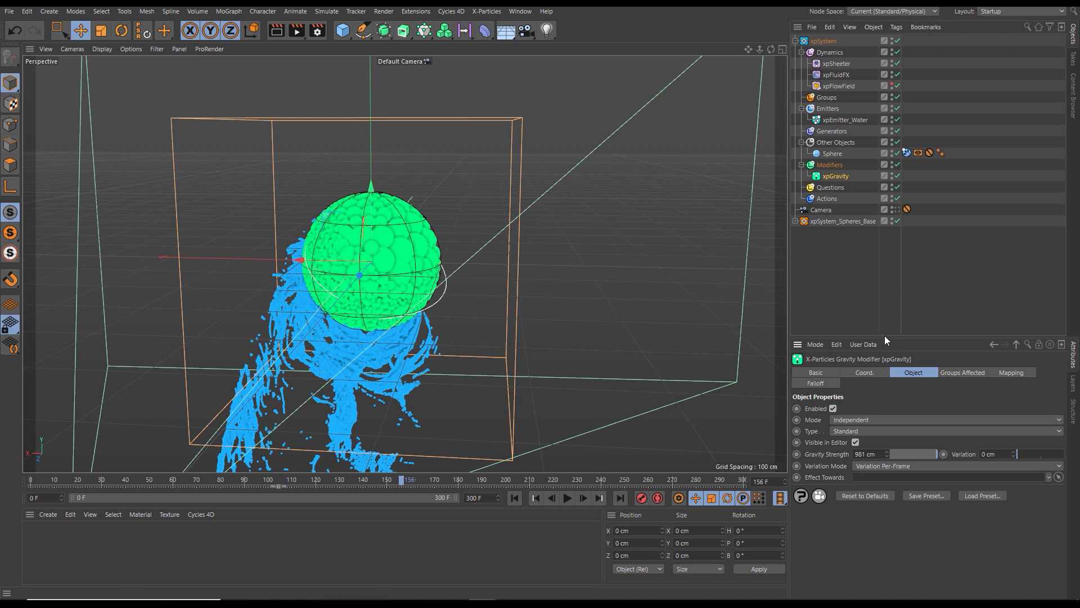
# - Configure xpGravity as Newton type with the water system's Sphere as attractor and both Limit Force Min and Limit Force Max disabled
pyautogui.moveTo(885, 336); pyautogui.dragTo(913, 234)
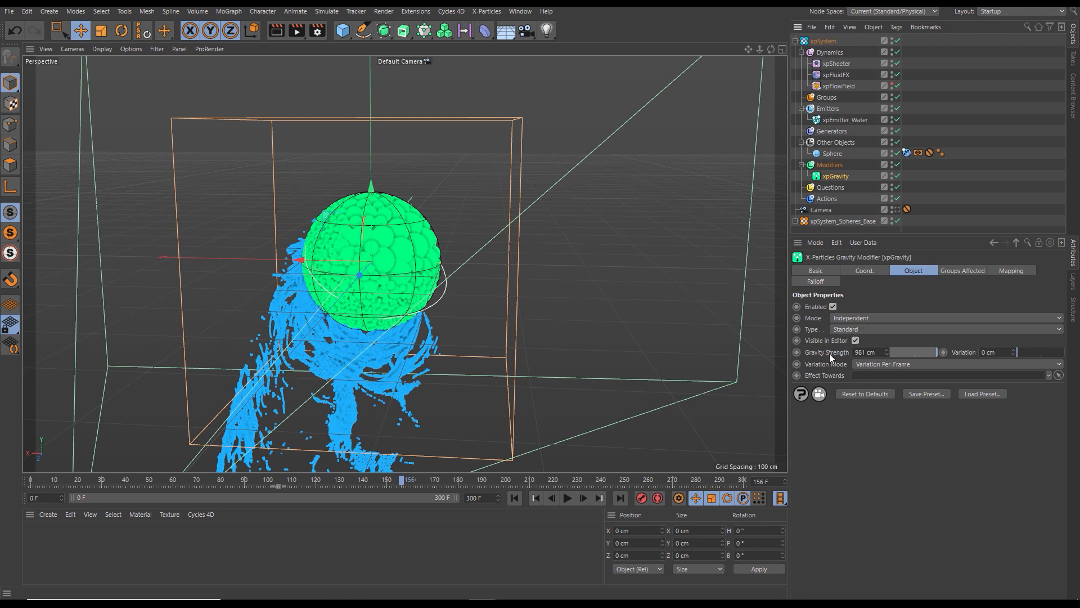
pyautogui.click(867, 328)
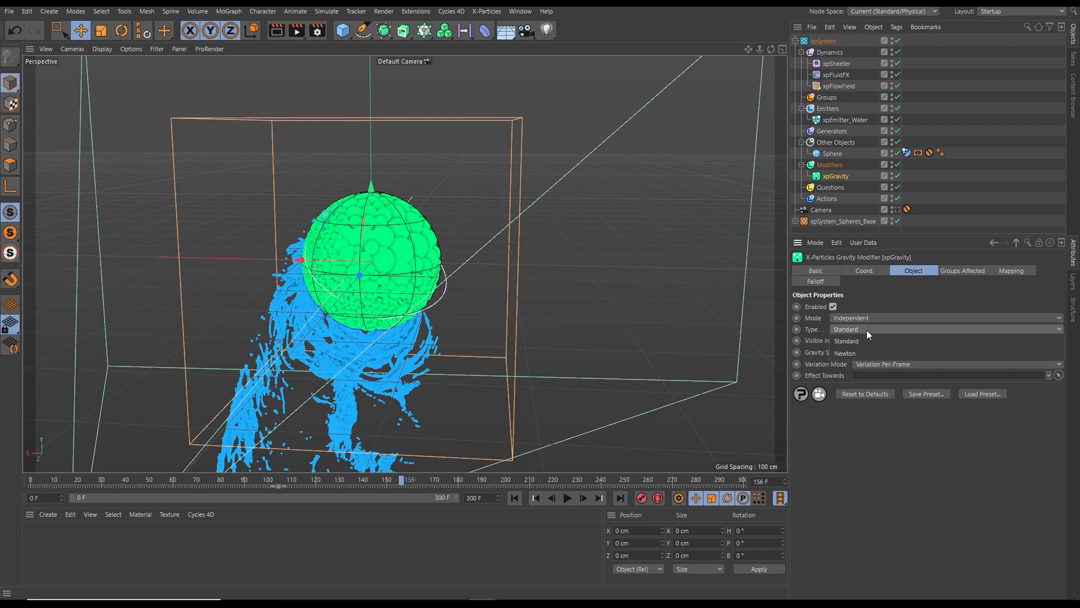
pyautogui.click(846, 353)
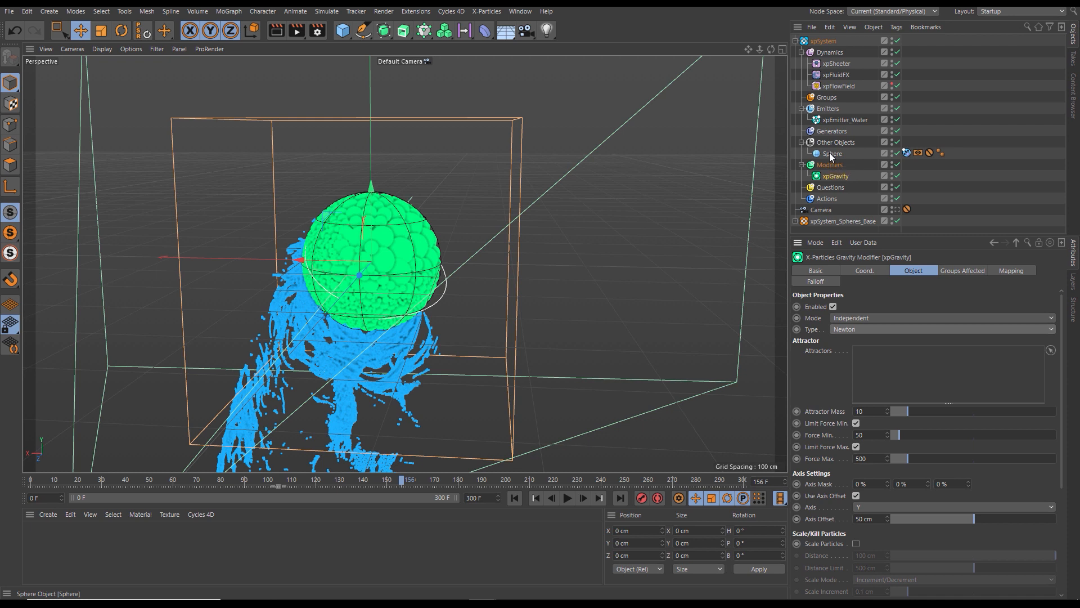
pyautogui.moveTo(831, 156); pyautogui.dragTo(876, 364)
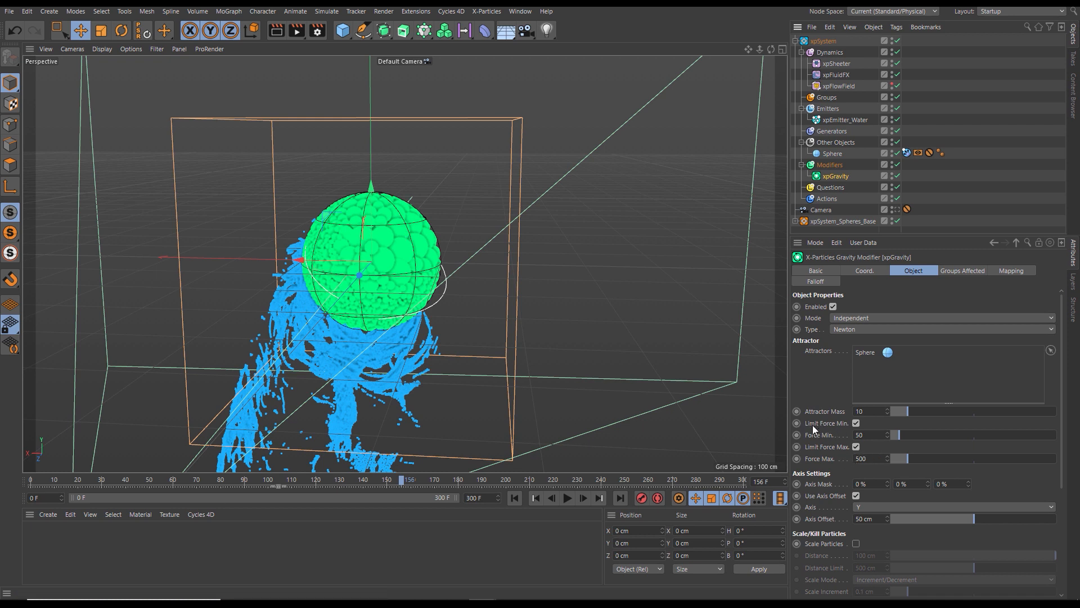
pyautogui.click(856, 423)
pyautogui.click(856, 447)
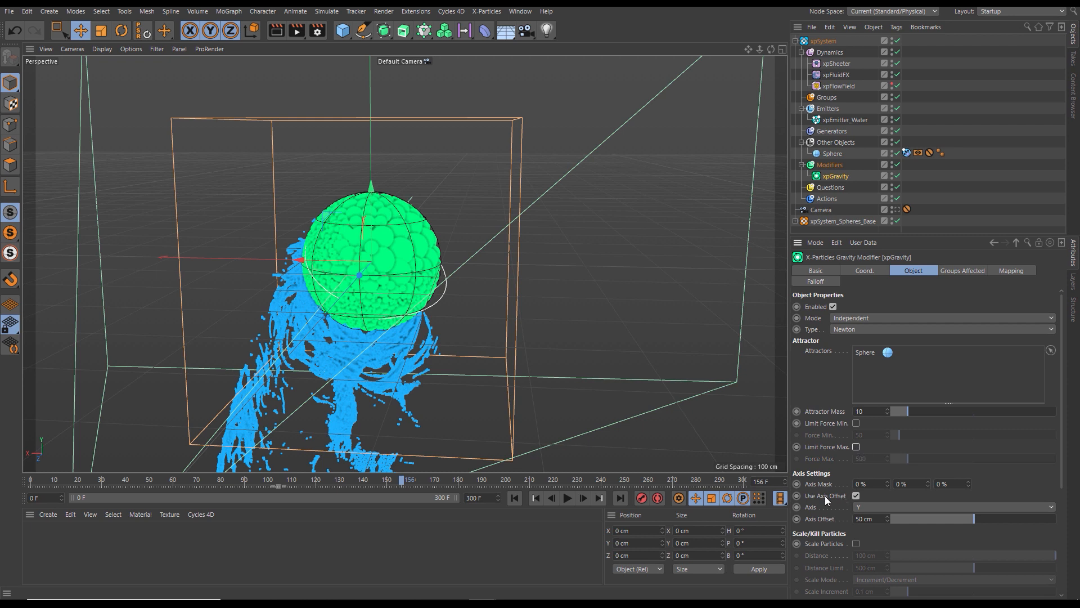
# - Disable Use Axis Offset on the xpGravity modifier and set its Attractor Mass to 8
pyautogui.click(855, 496)
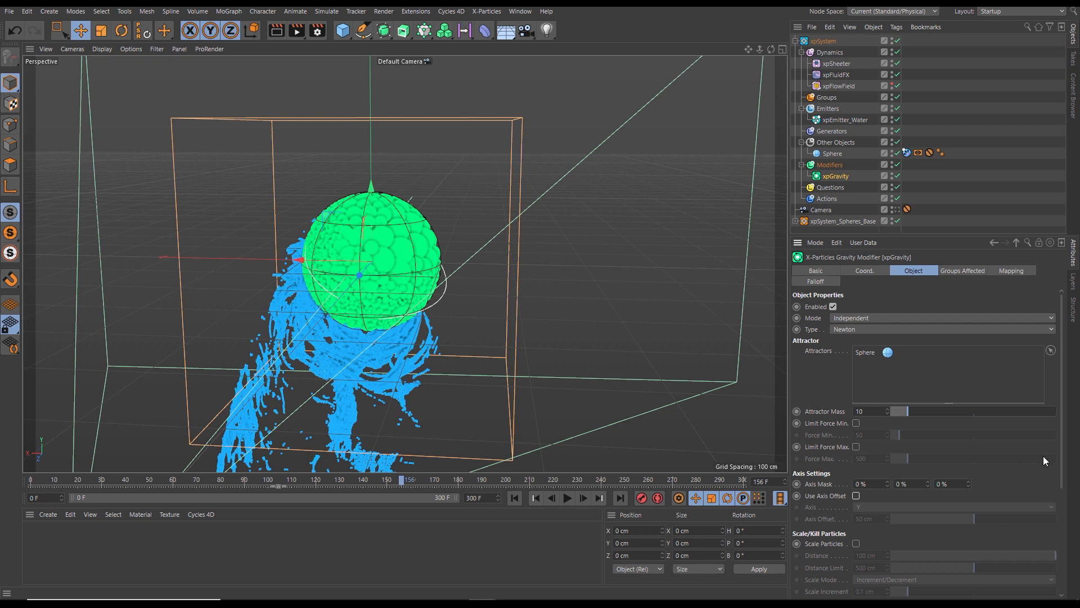
pyautogui.moveTo(1062, 461); pyautogui.dragTo(1064, 572)
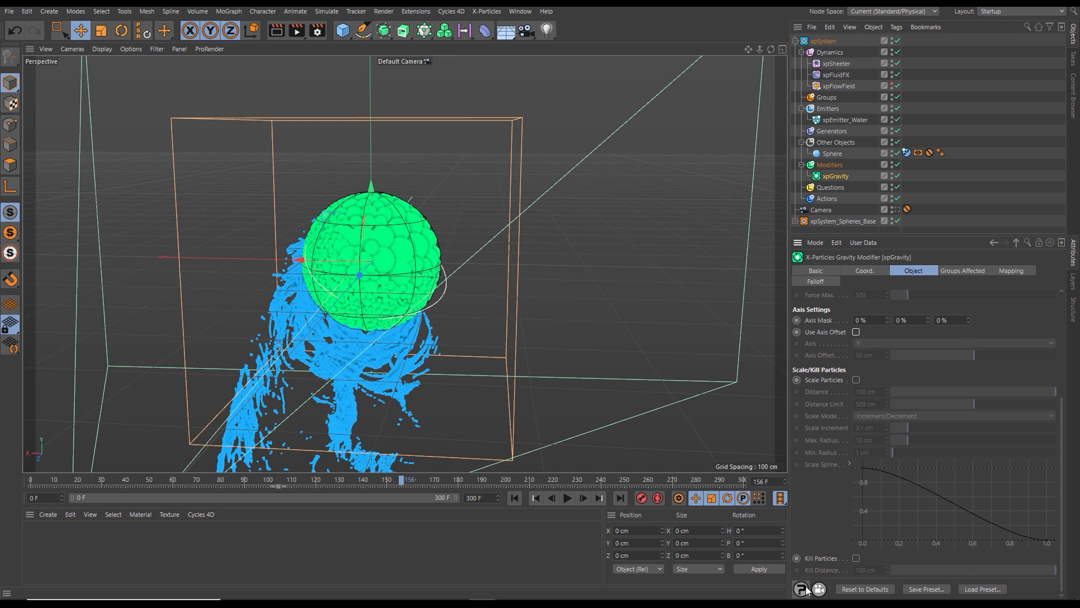
pyautogui.moveTo(1062, 544); pyautogui.dragTo(1062, 432)
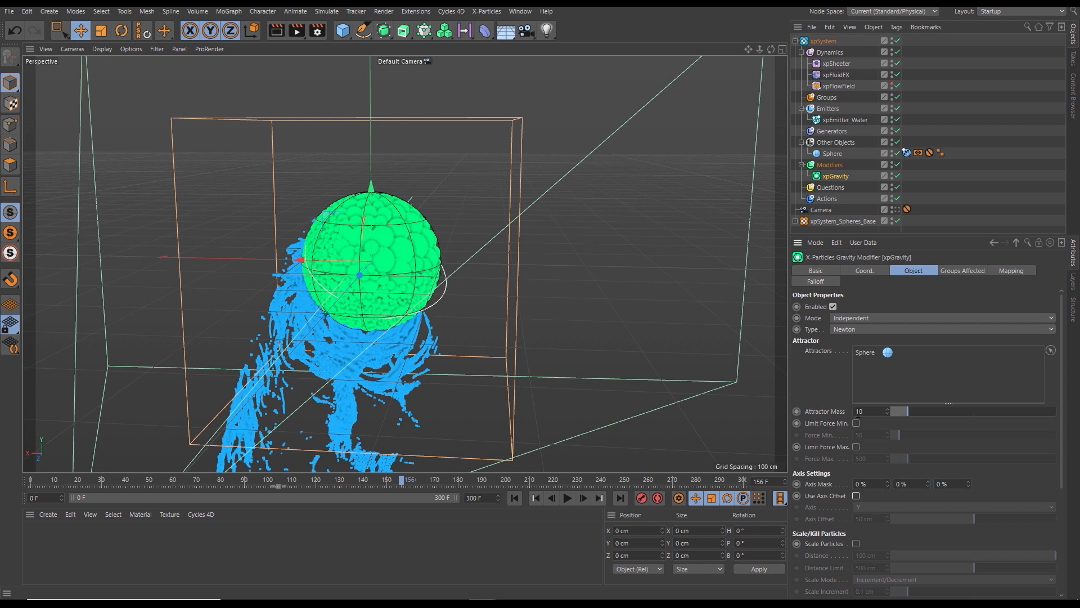
pyautogui.doubleClick(858, 411)
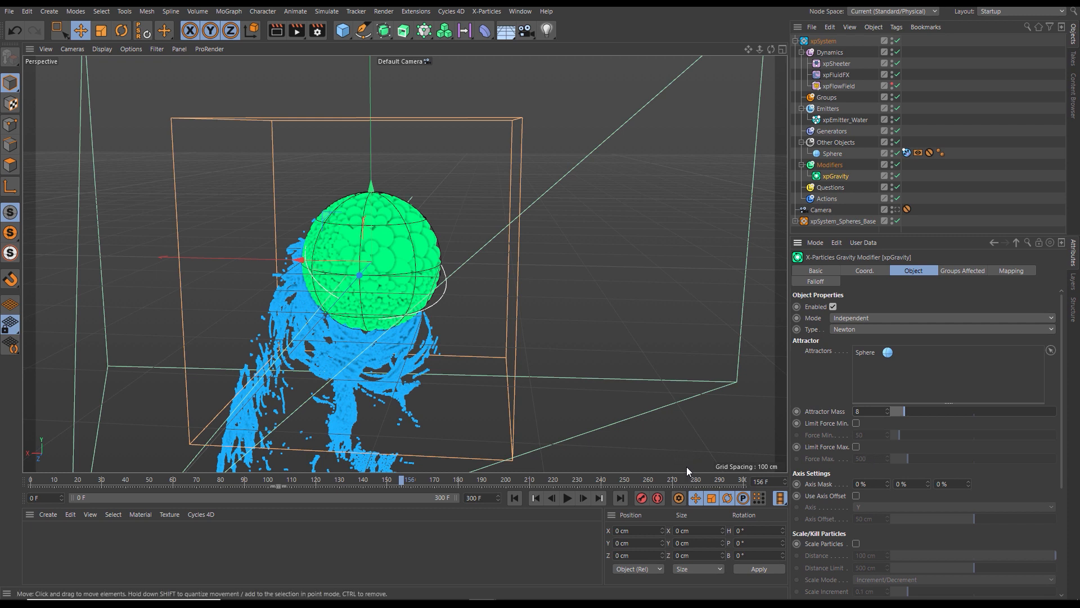
# - Replay the simulation twice from the first frame, pausing to examine how the Newton gravity pulls the water particles, and rewind
pyautogui.click(515, 498)
pyautogui.click(567, 499)
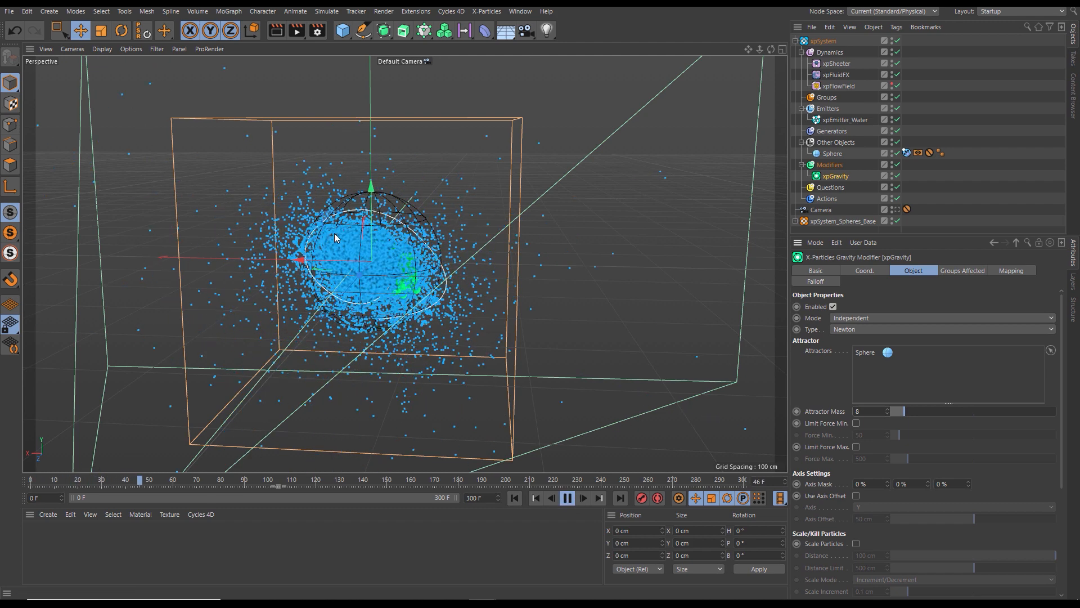
pyautogui.click(567, 498)
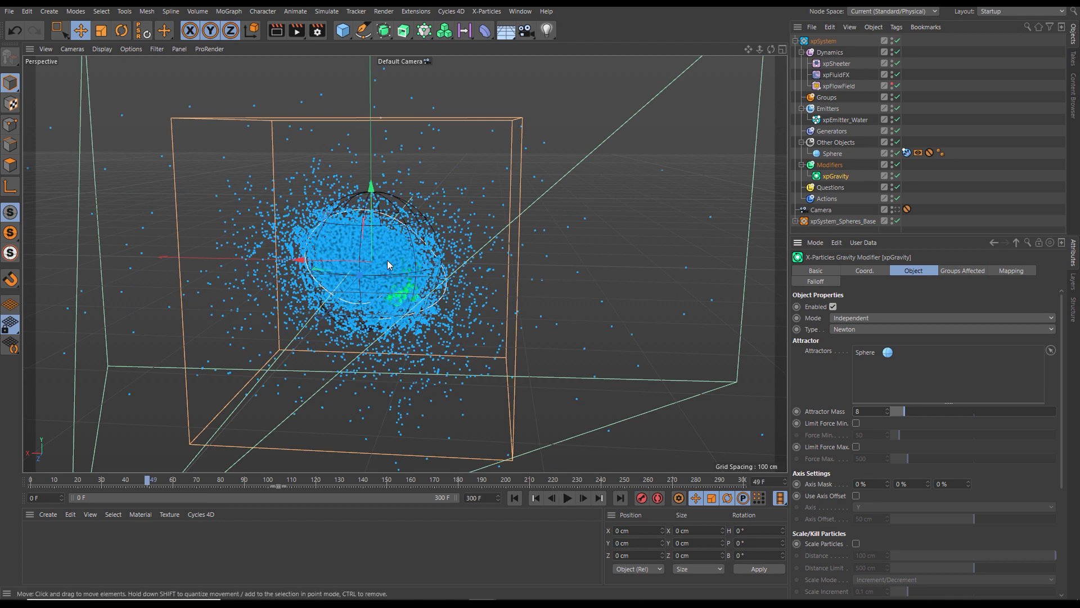
pyautogui.click(514, 499)
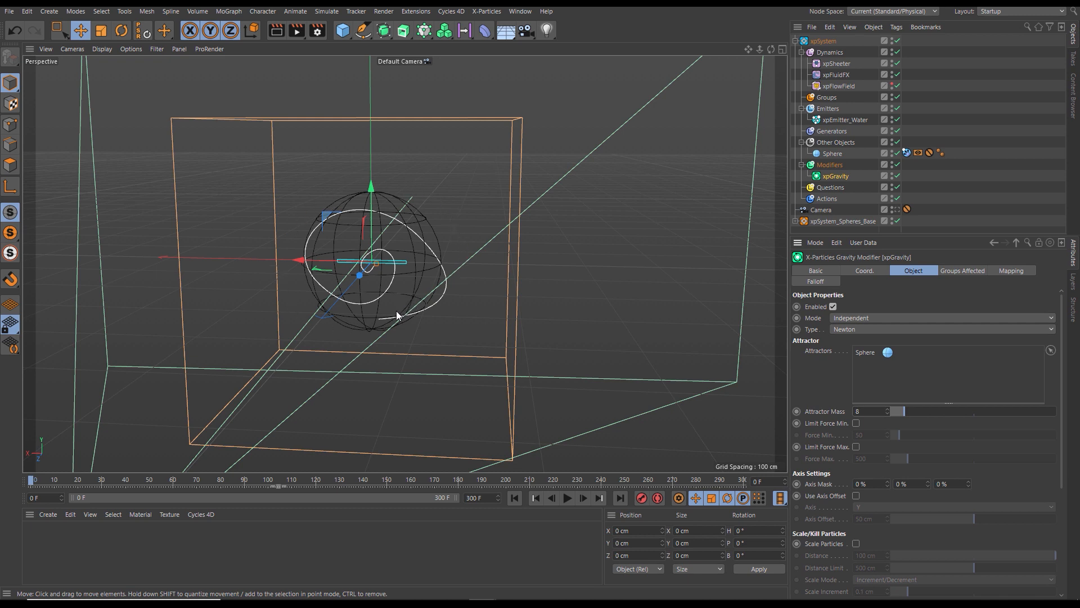
pyautogui.click(568, 499)
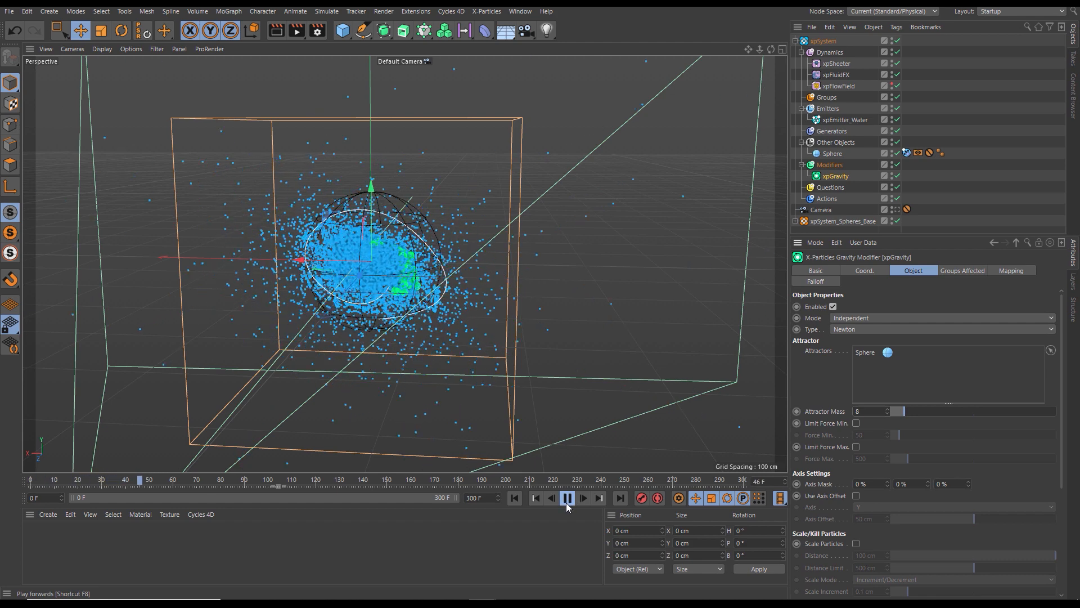
pyautogui.click(568, 499)
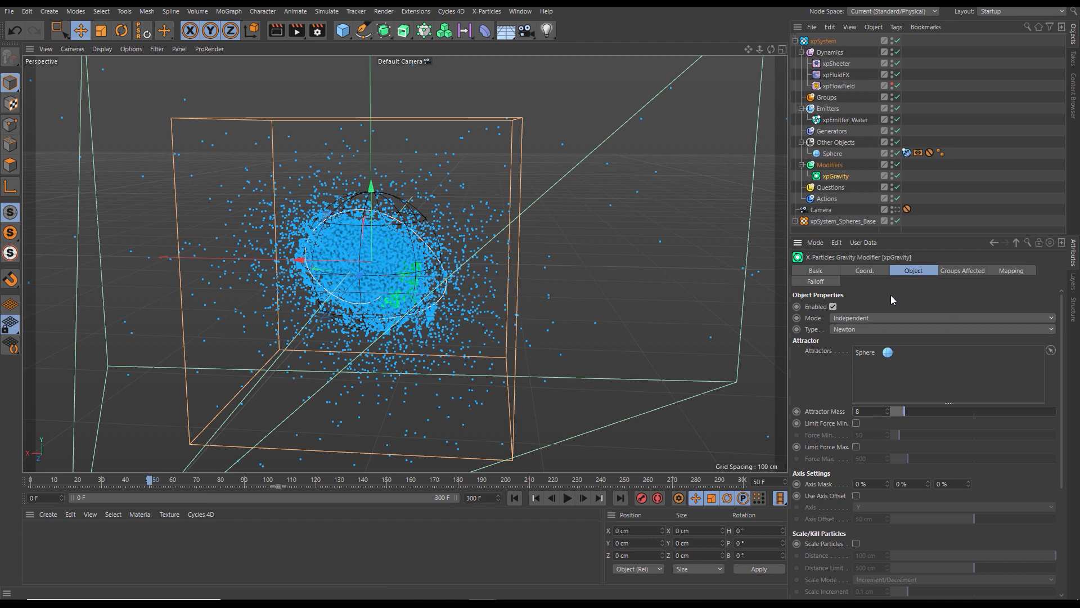
pyautogui.click(517, 498)
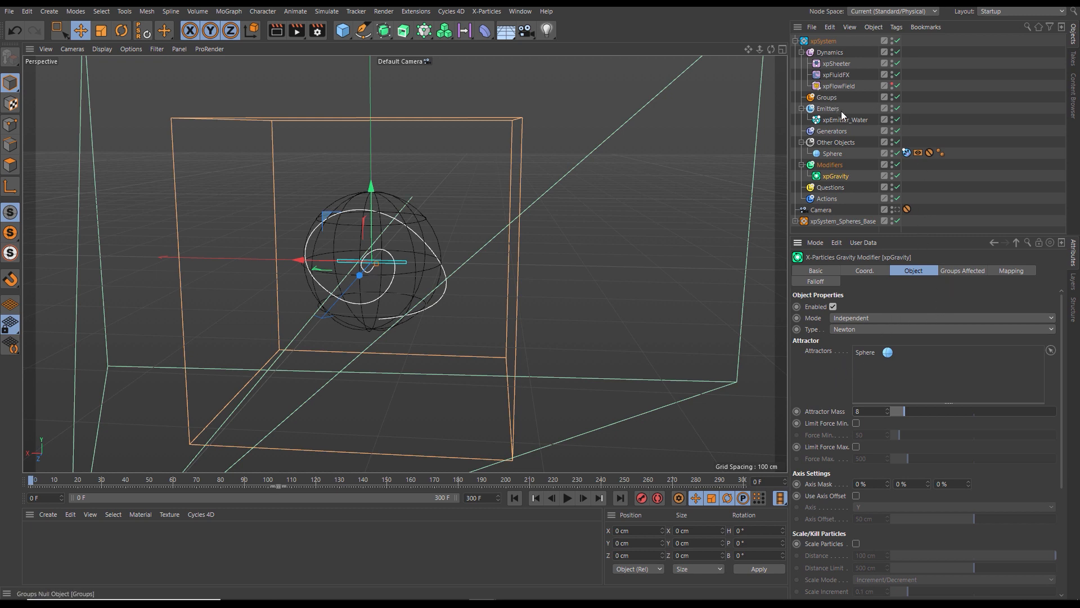
# - Add a Spherical Field to xpFlowField's falloff and shrink it to about 91 cm, slightly inside the collider sphere
pyautogui.click(835, 86)
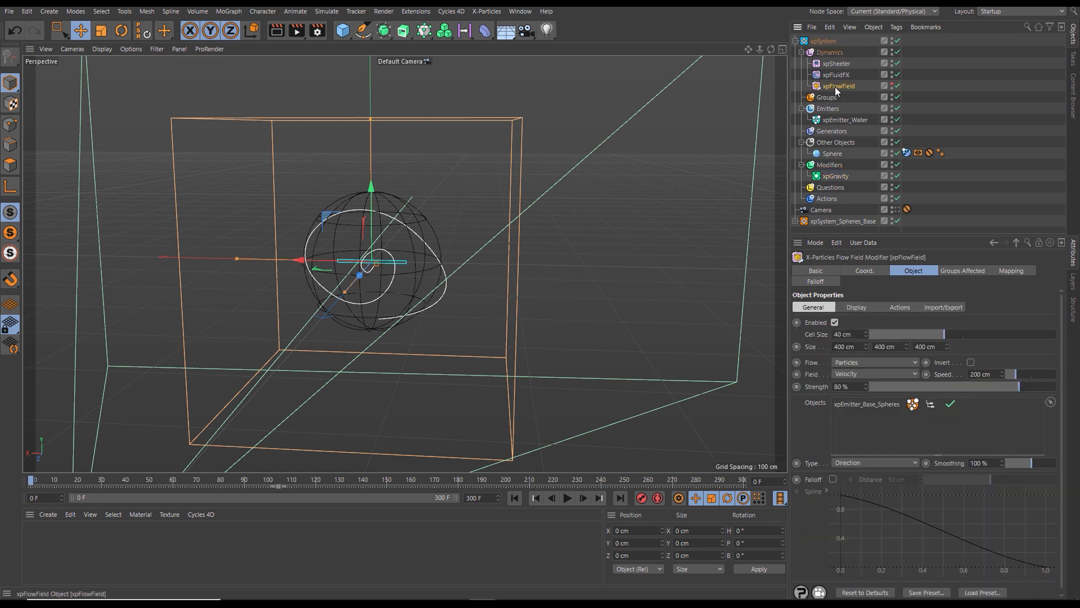
pyautogui.click(815, 282)
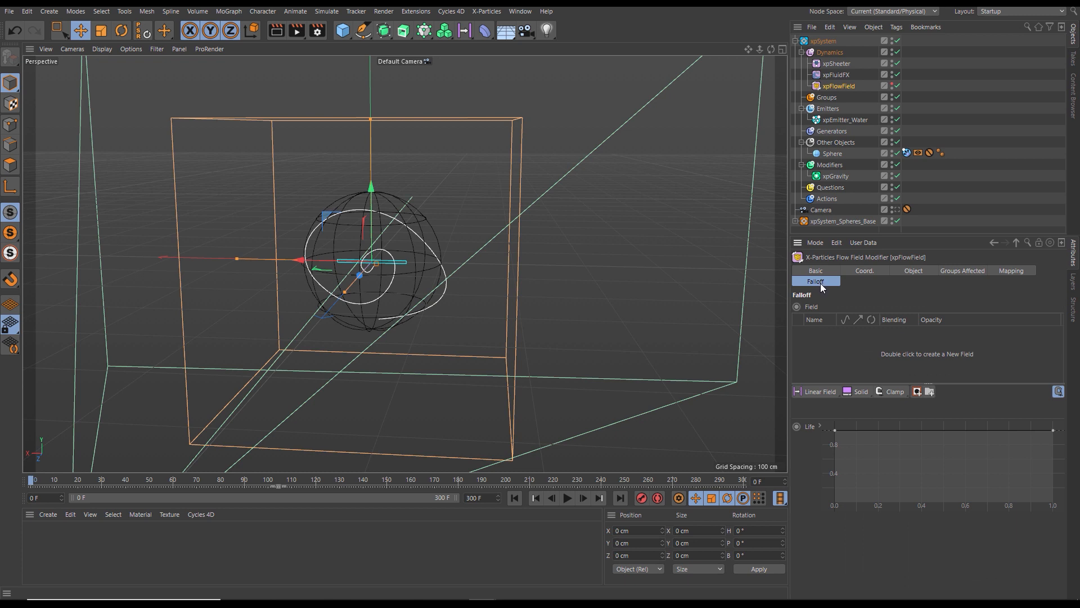
pyautogui.click(813, 392)
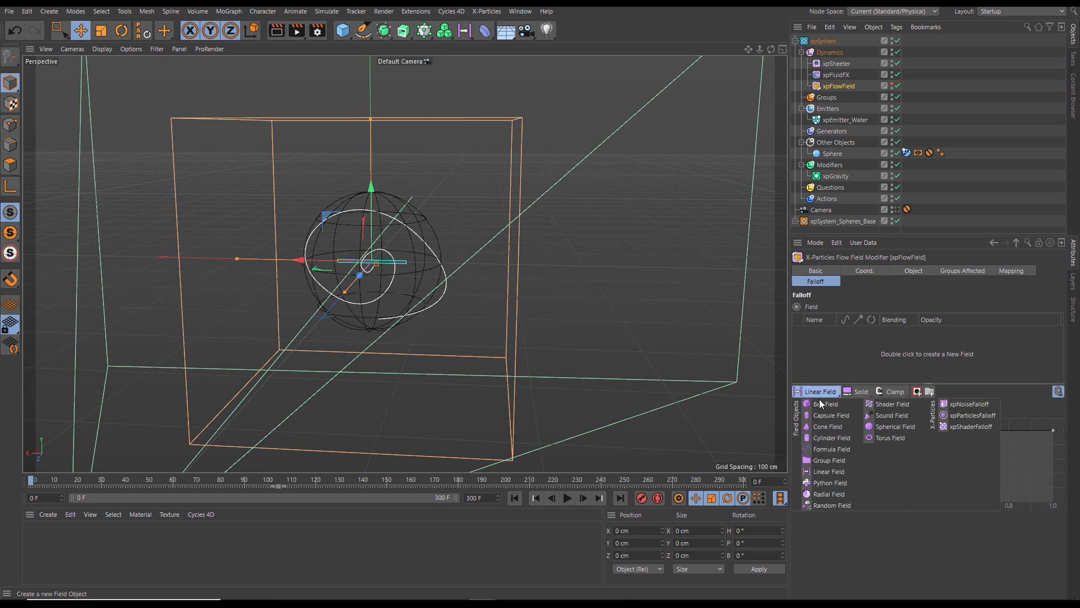
pyautogui.click(878, 427)
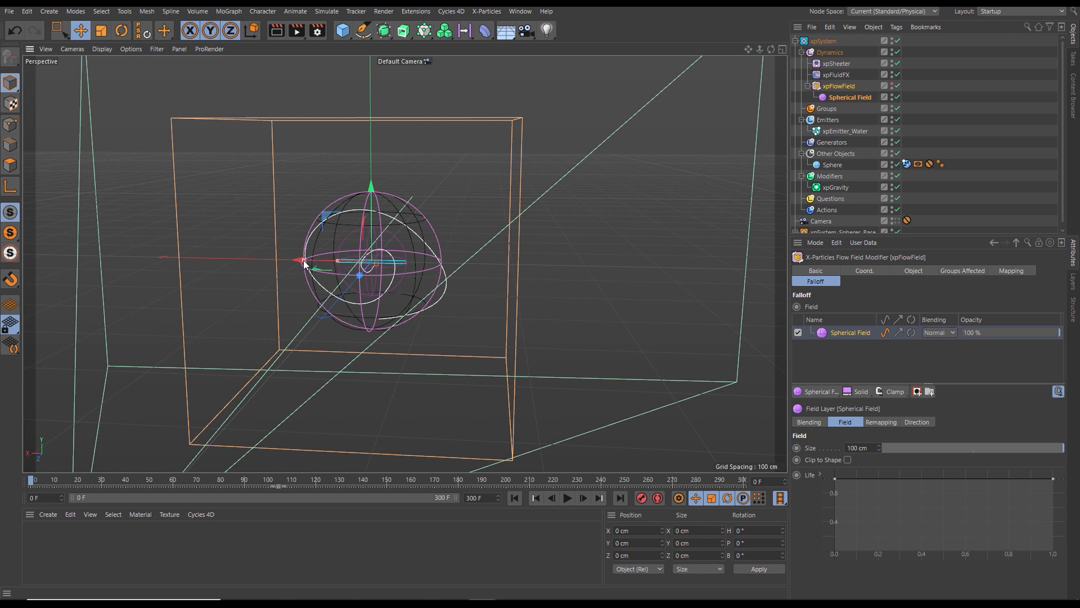
pyautogui.moveTo(305, 263); pyautogui.dragTo(310, 262)
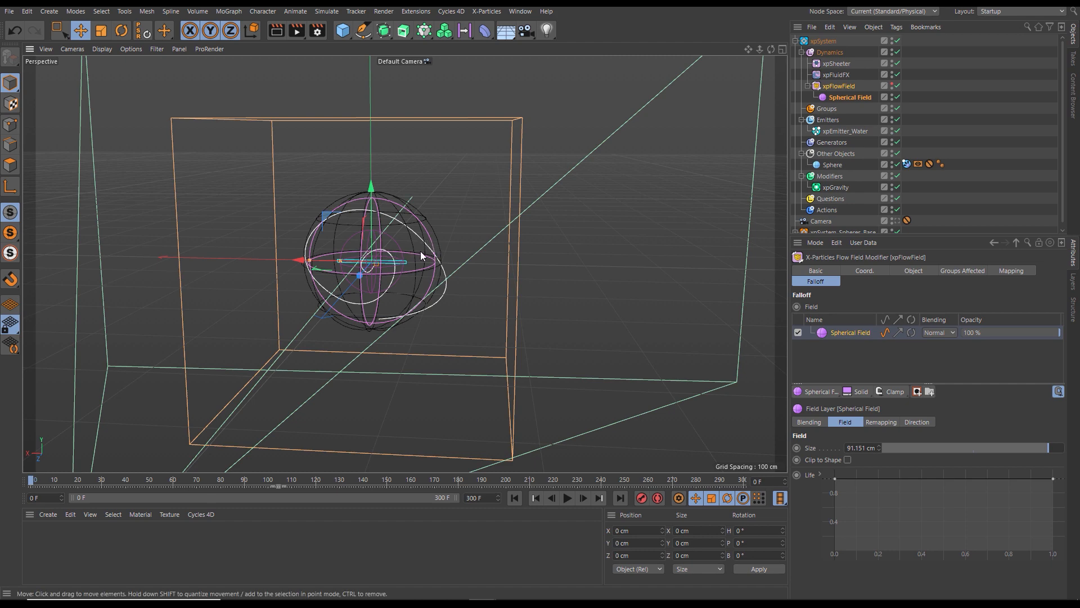
pyautogui.scroll(5, 421, 251)
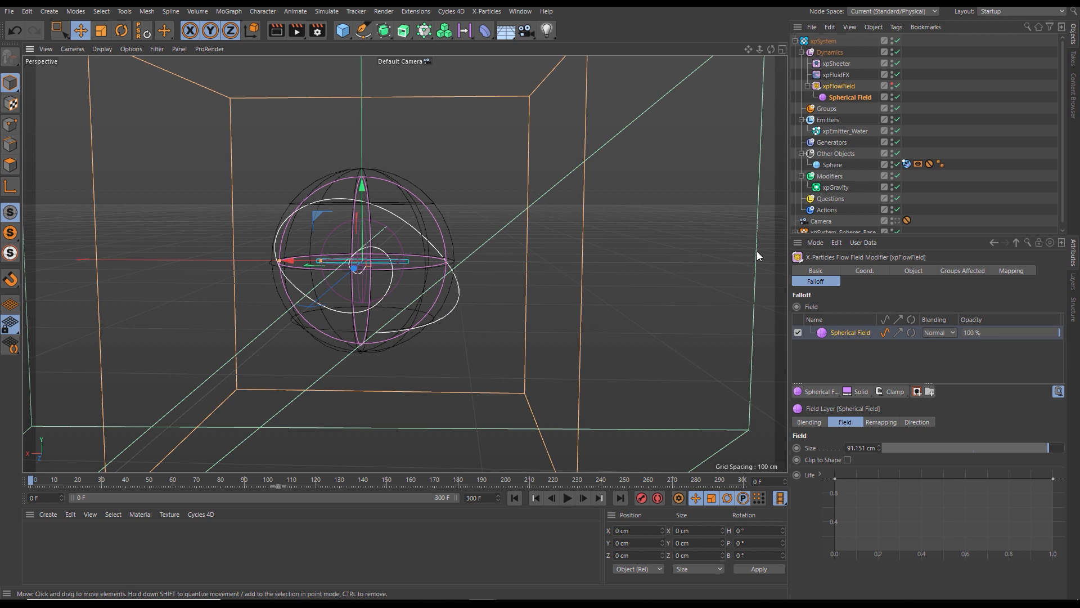
# - Add the water system's Sphere to xpGravity's falloff as a field layer in Volume mode with its remapping inverted
pyautogui.click(833, 188)
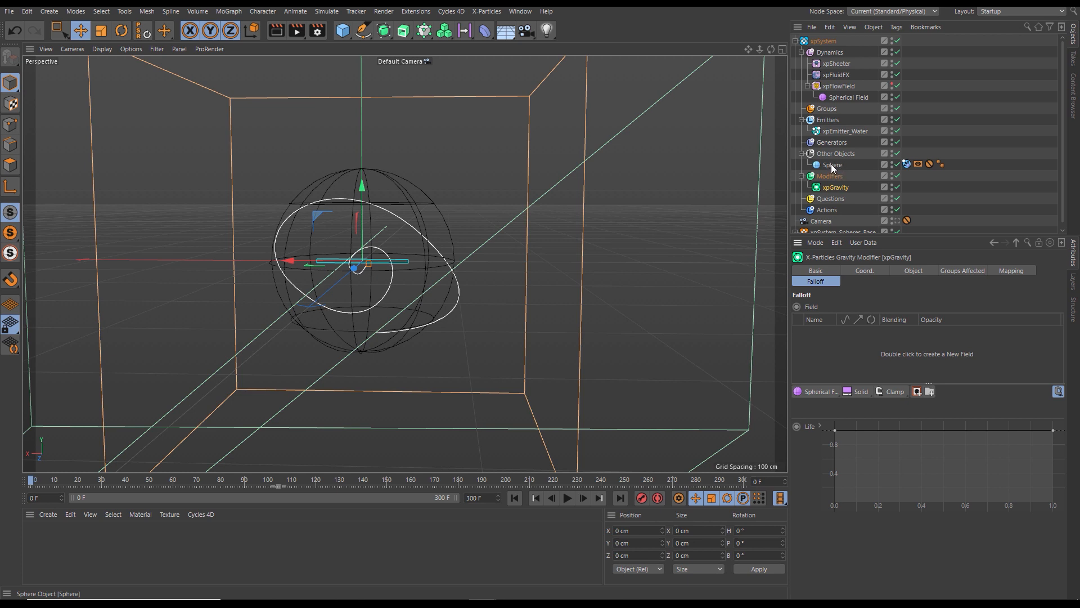
pyautogui.moveTo(832, 167); pyautogui.dragTo(832, 347)
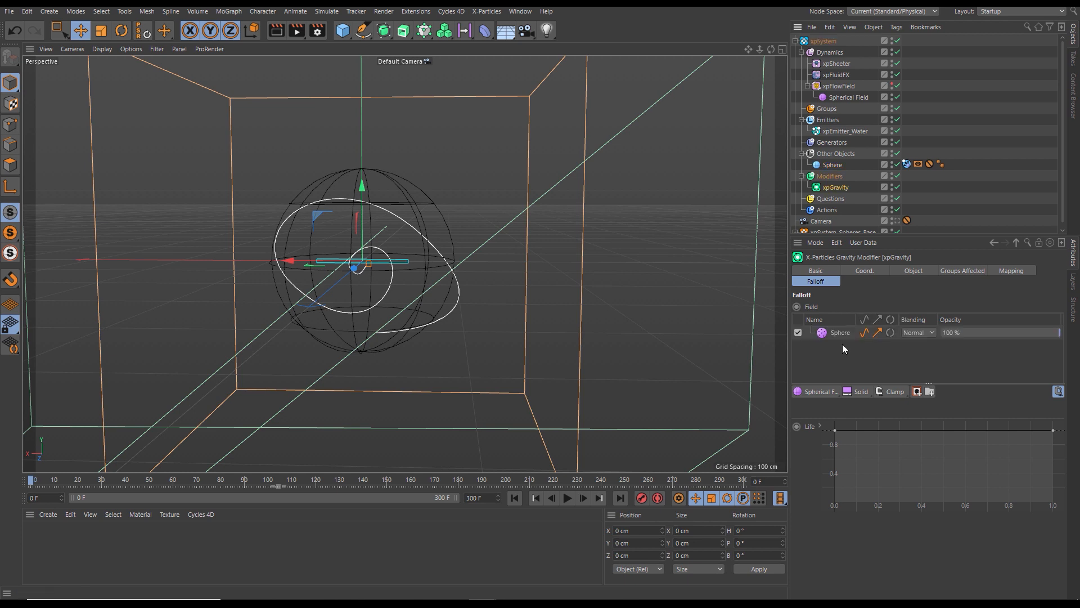
pyautogui.click(839, 333)
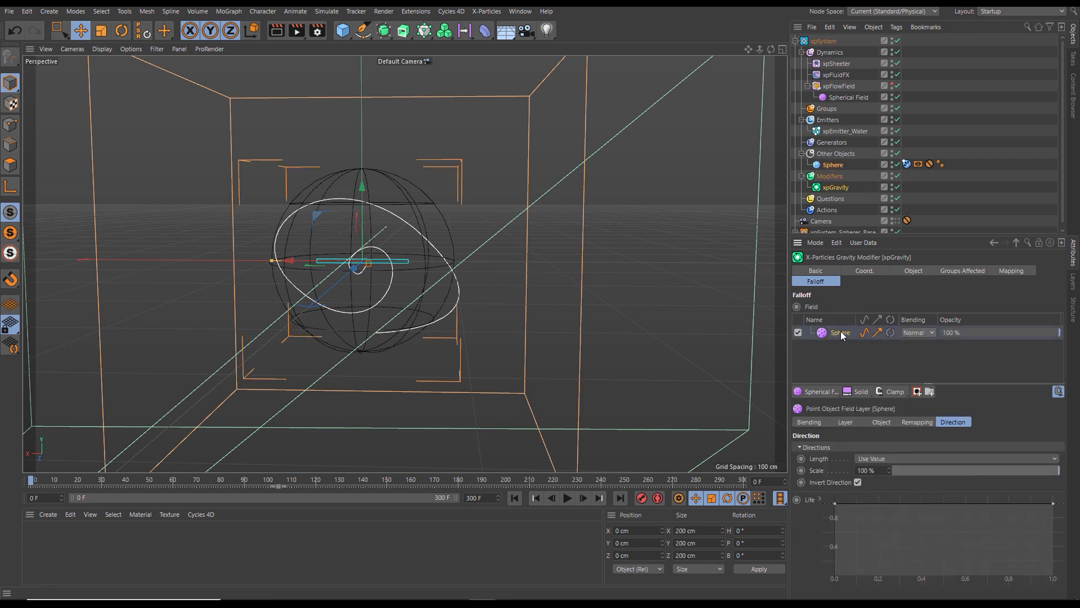
pyautogui.click(845, 422)
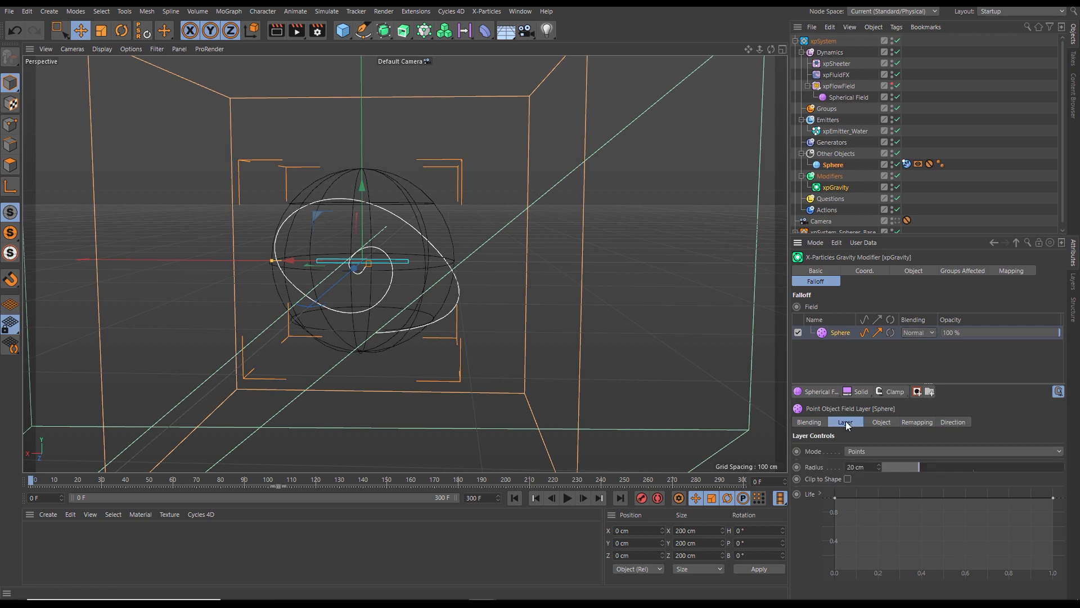
pyautogui.click(856, 451)
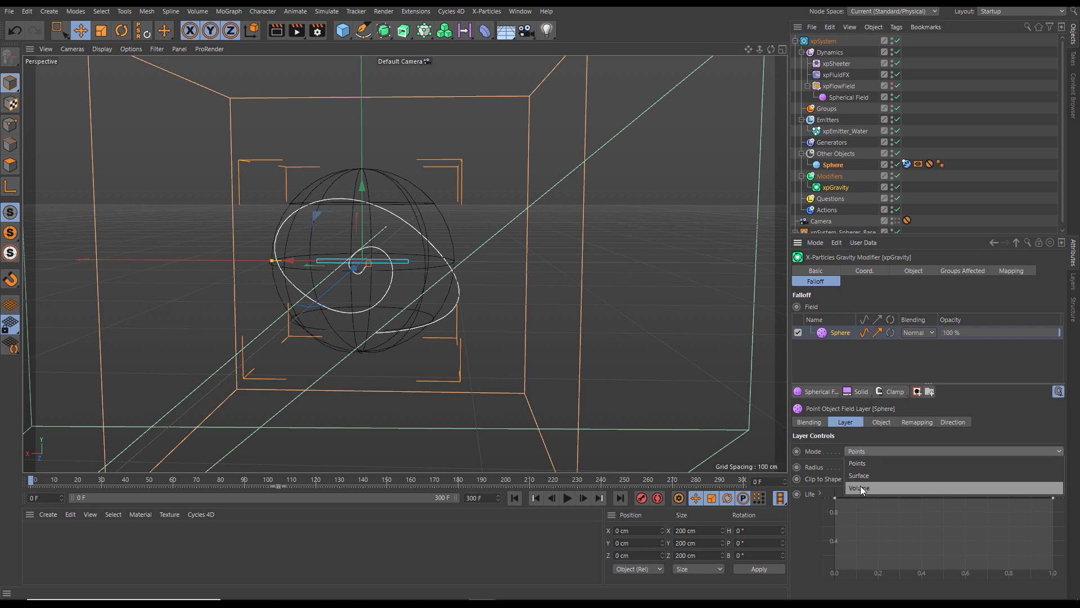
pyautogui.click(854, 487)
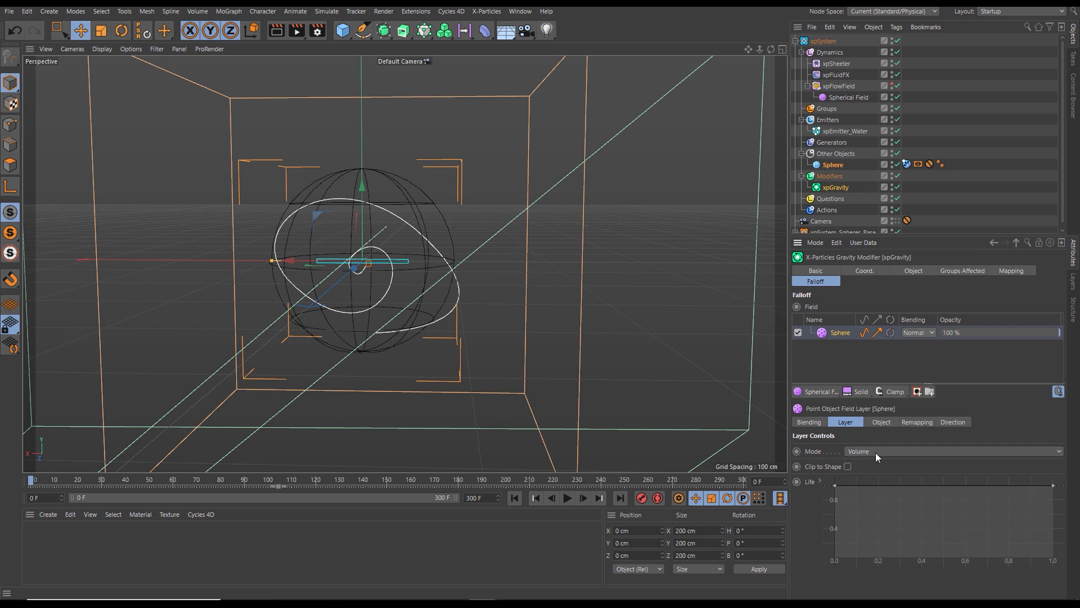
pyautogui.click(914, 421)
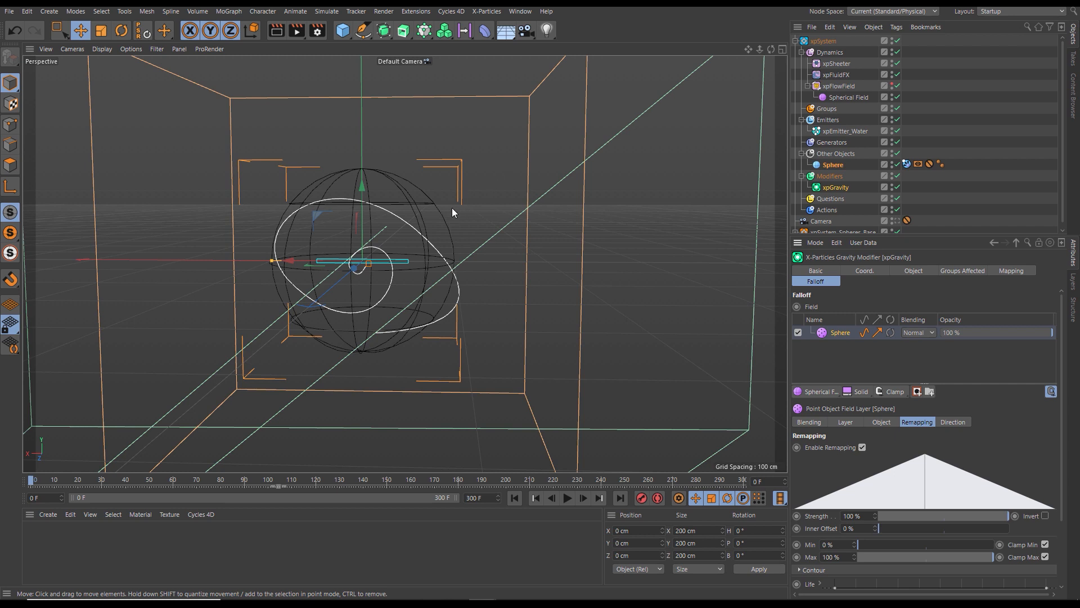
pyautogui.click(1045, 516)
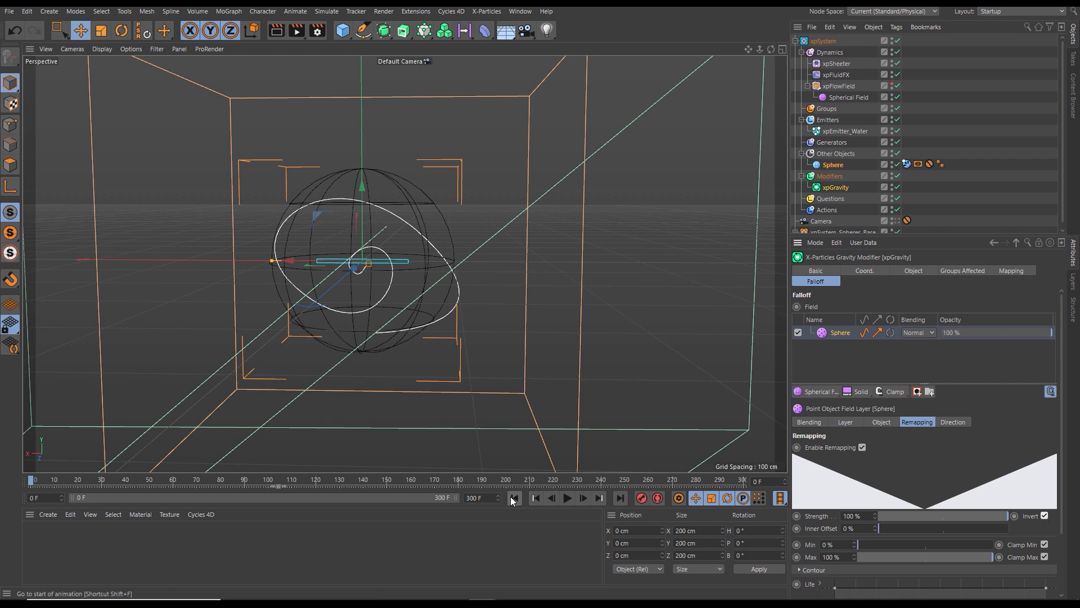
# - Play the simulation to check how the inverted gravity falloff holds the water around the sphere, and return to the first frame
pyautogui.click(567, 498)
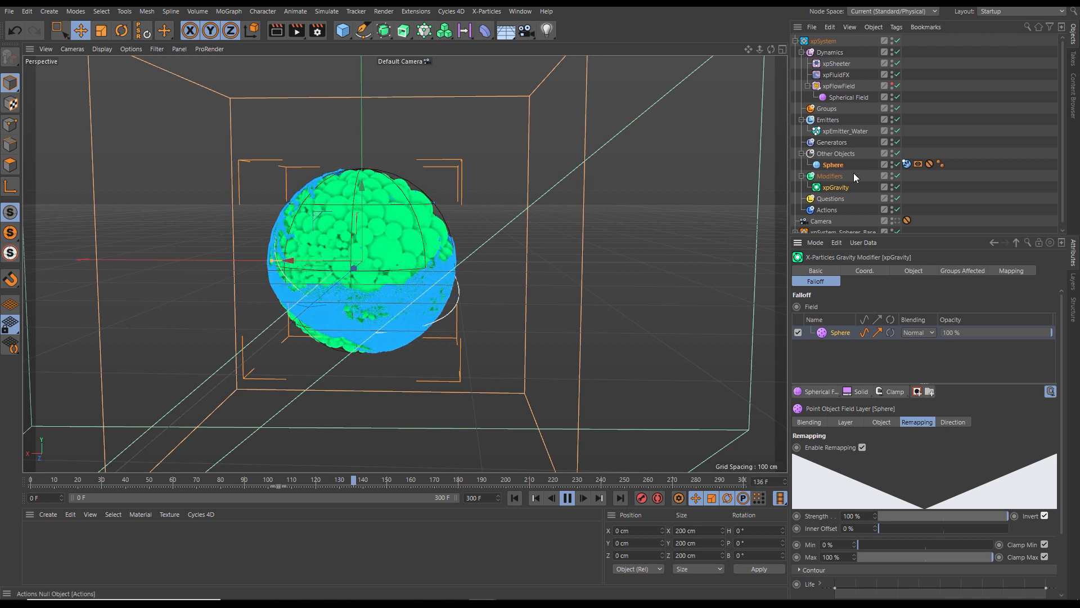
pyautogui.click(832, 187)
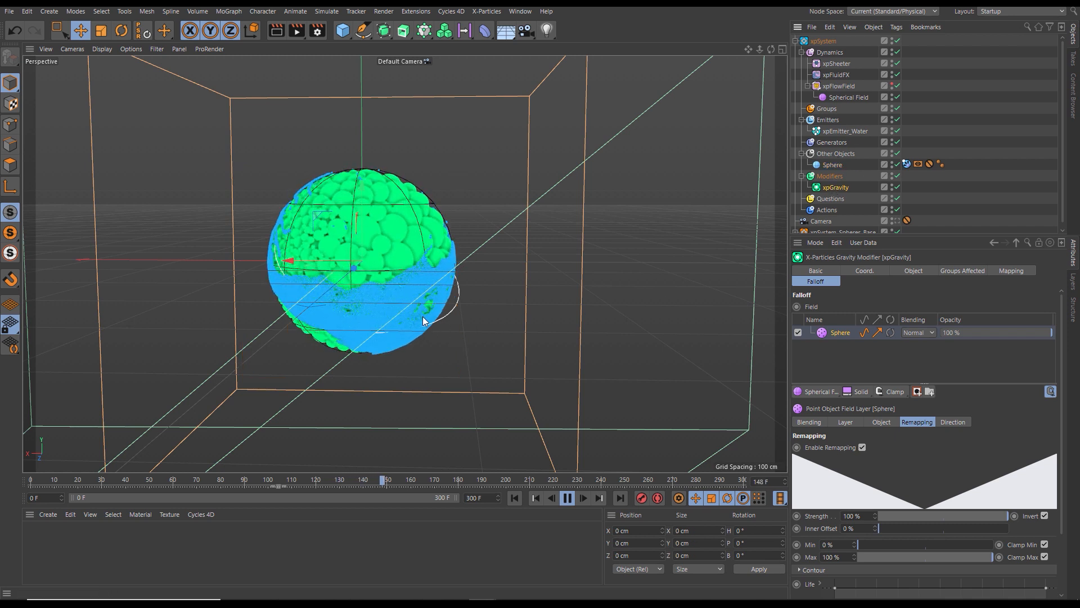
pyautogui.click(516, 498)
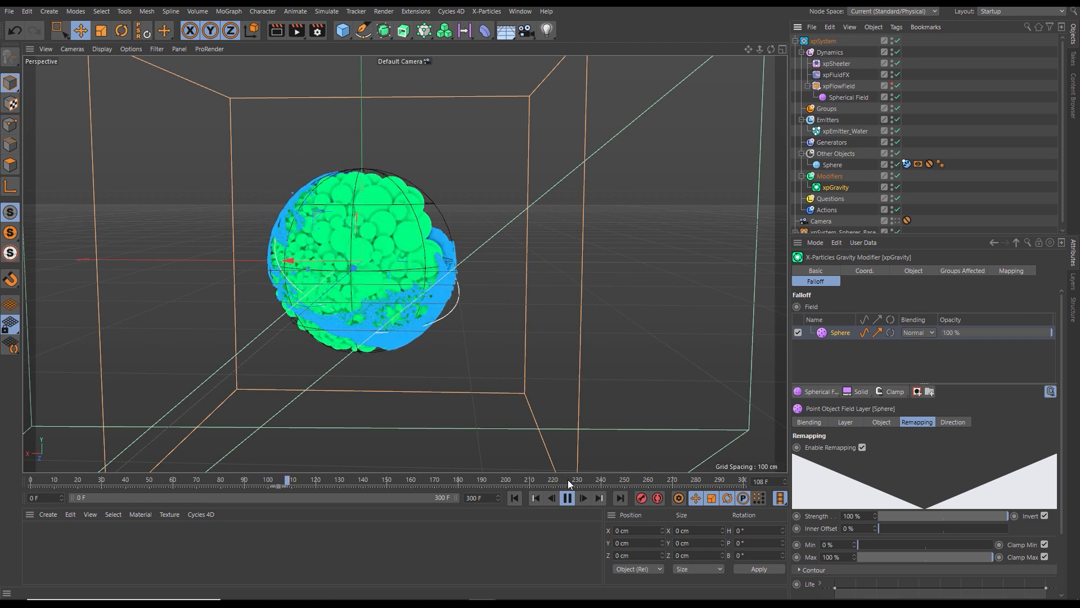
pyautogui.click(567, 497)
pyautogui.click(515, 497)
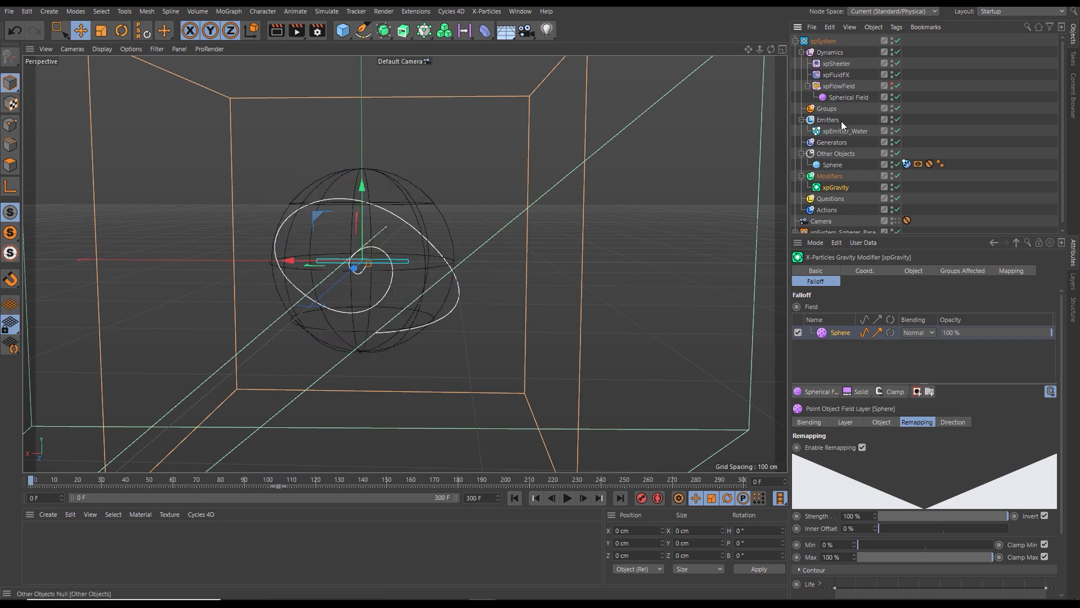
# - Review the flow field's Spherical Field and xpGravity's Sphere falloff, and replay the simulation with pauses to examine their combined effect on the water
pyautogui.click(837, 97)
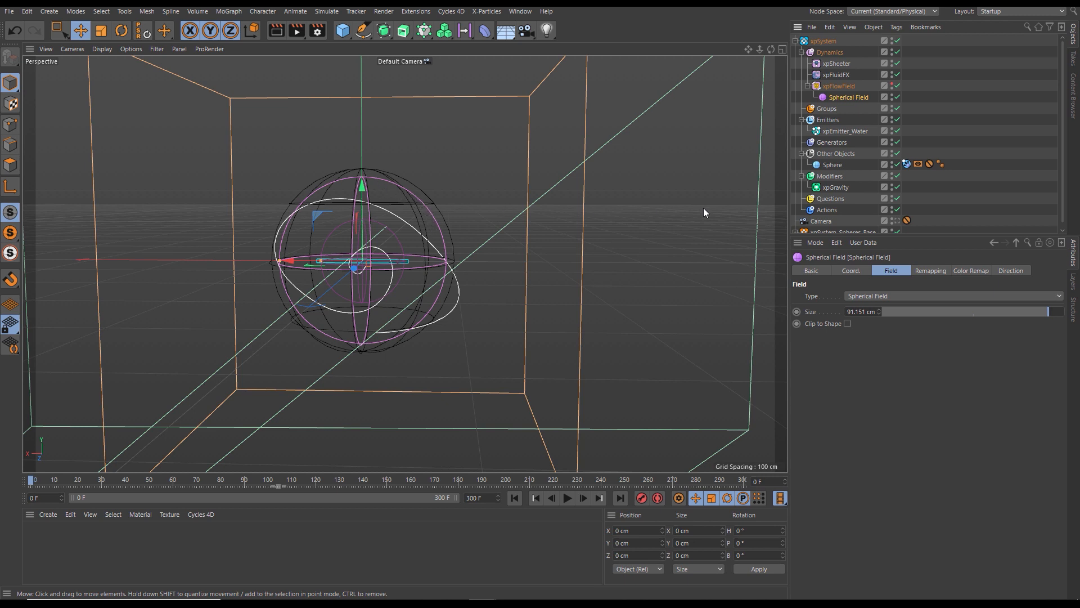
pyautogui.click(836, 187)
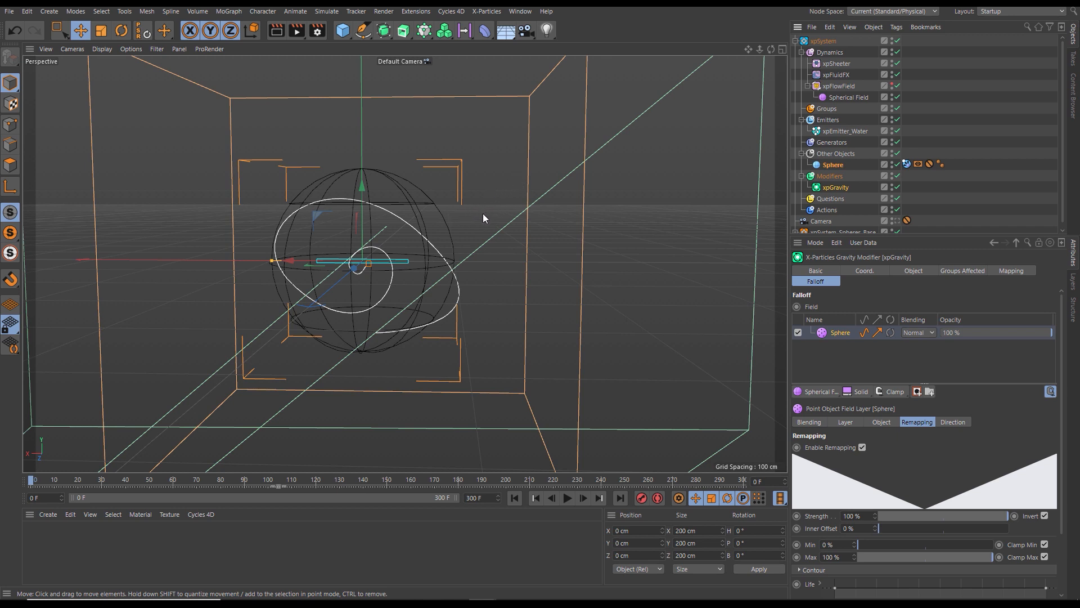
pyautogui.click(567, 498)
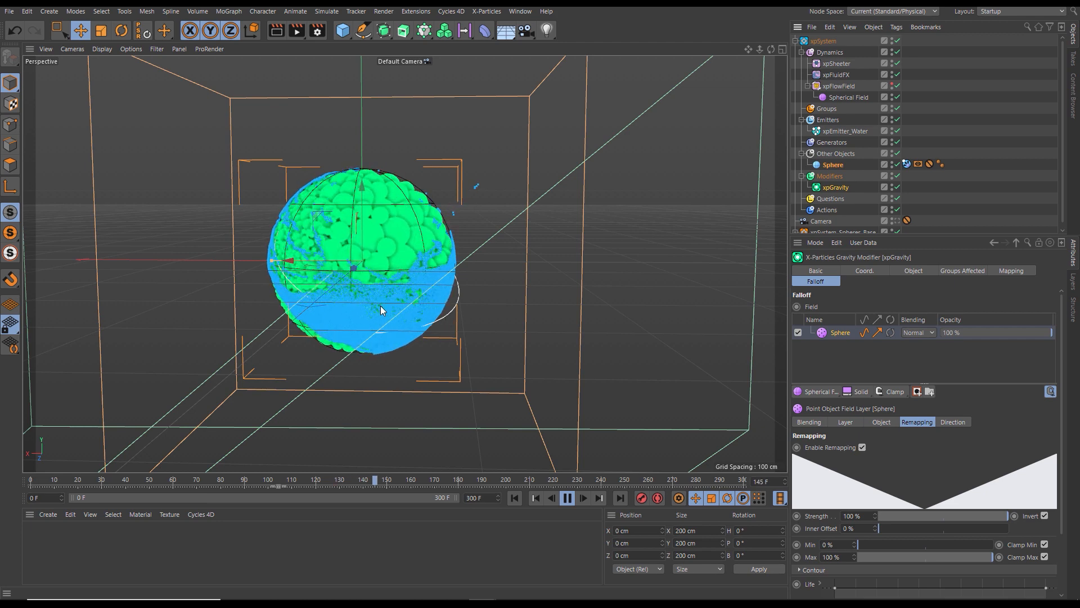
pyautogui.click(567, 498)
pyautogui.click(514, 497)
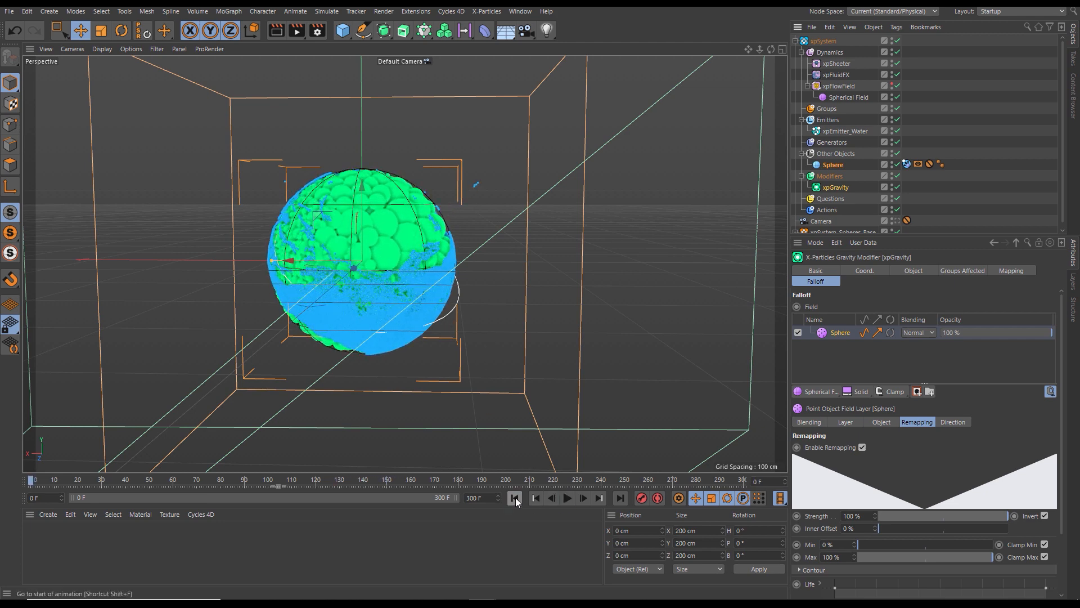
pyautogui.click(568, 498)
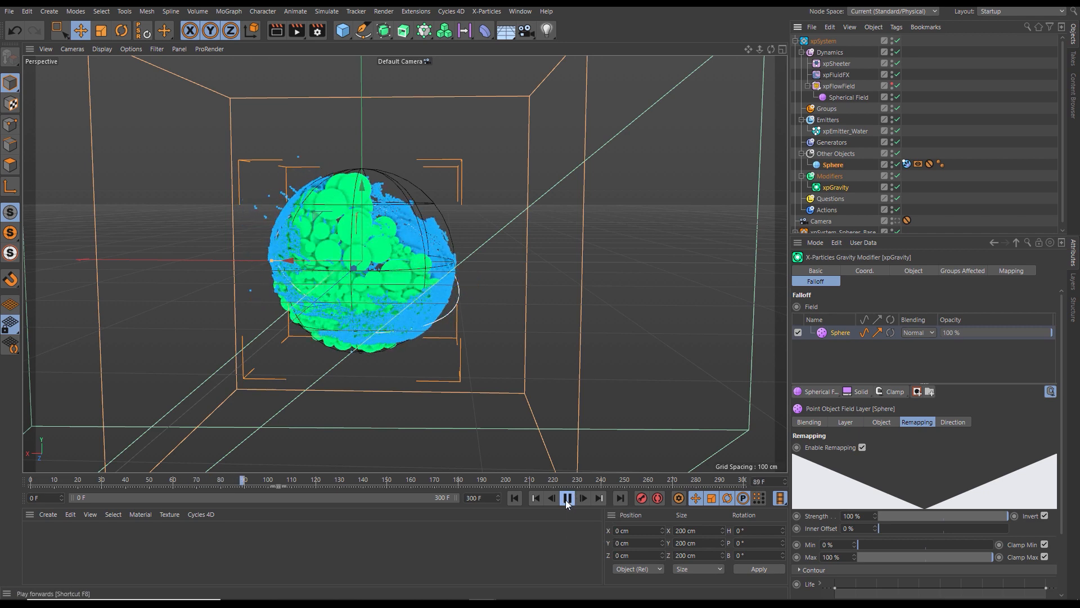
pyautogui.click(567, 498)
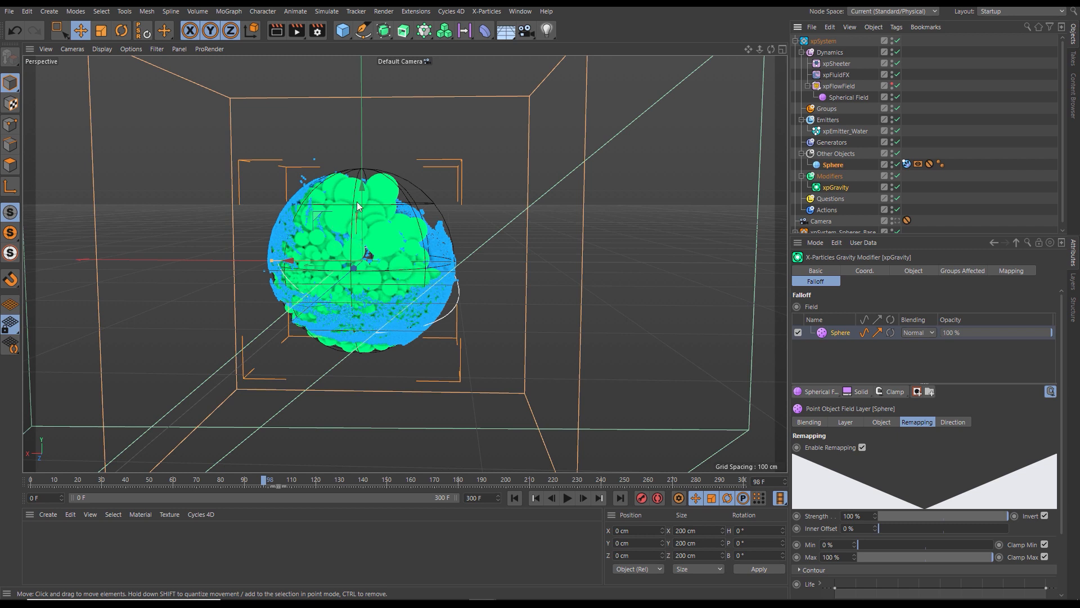
pyautogui.click(567, 497)
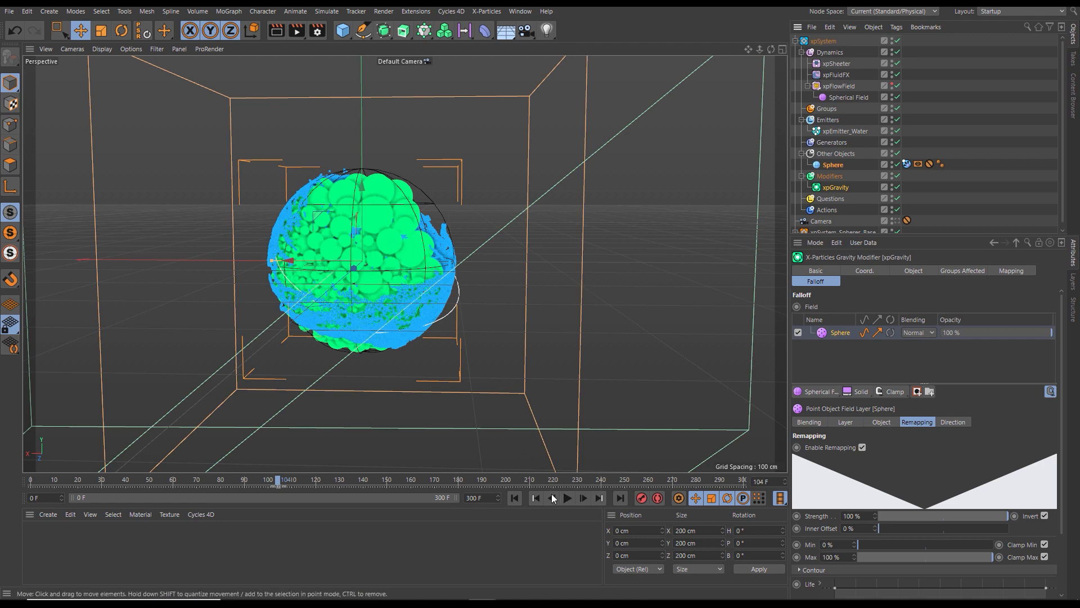
# - Play the simulation in stages to examine how the water spreads over the base spheres, and return to the first frame
pyautogui.click(568, 498)
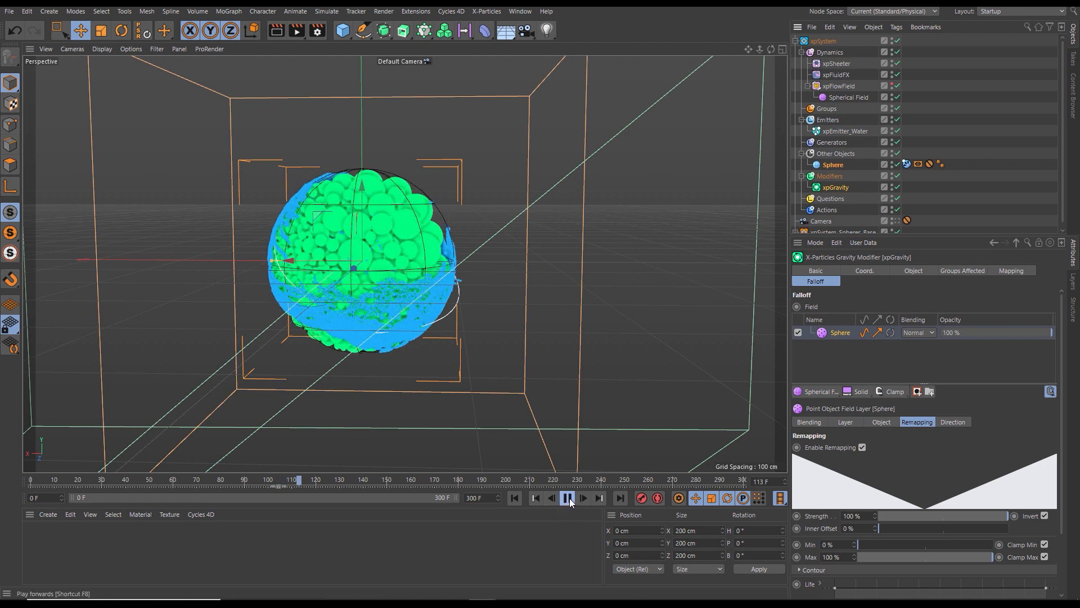
pyautogui.click(568, 499)
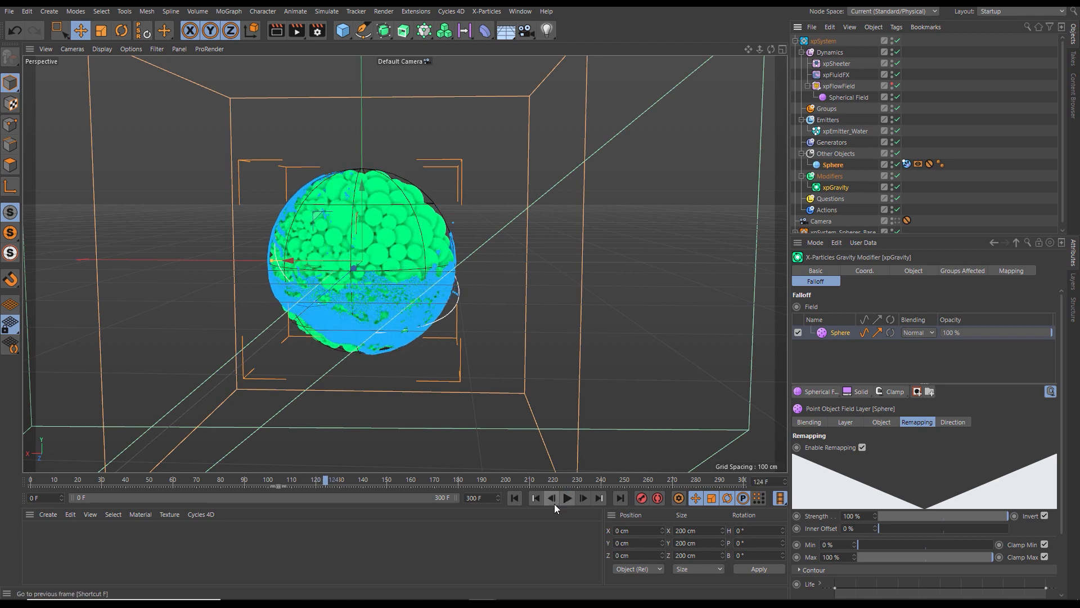
pyautogui.hotkey('shift', 'f')
pyautogui.click(567, 499)
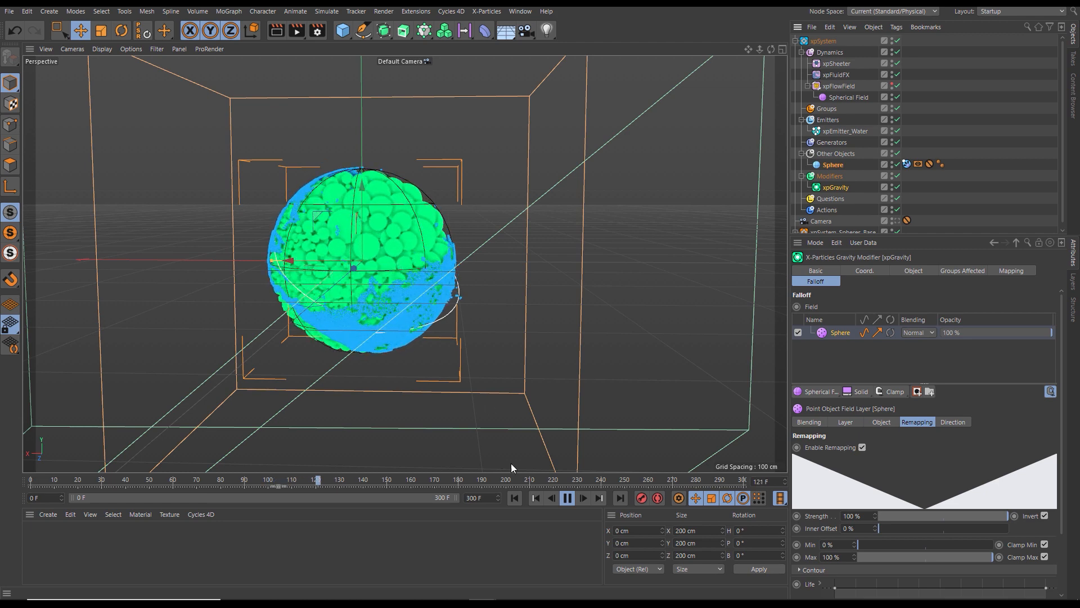
pyautogui.click(567, 497)
pyautogui.click(514, 498)
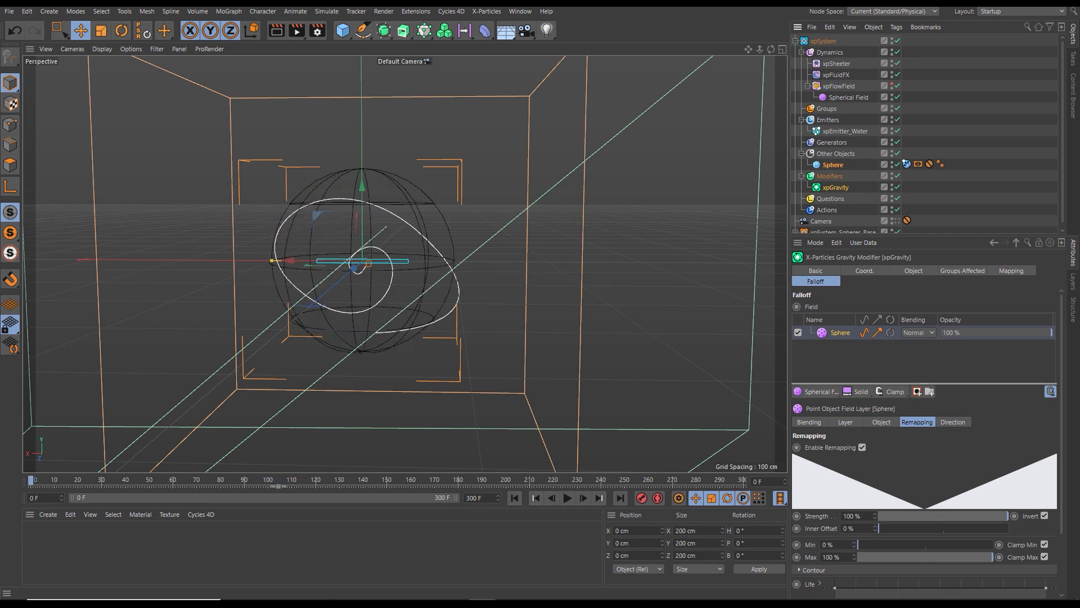
# - Move the water xpSystem below xpSystem_Spheres_Base in the object hierarchy and rename it xpSystem_Water
pyautogui.moveTo(924, 236); pyautogui.dragTo(924, 237)
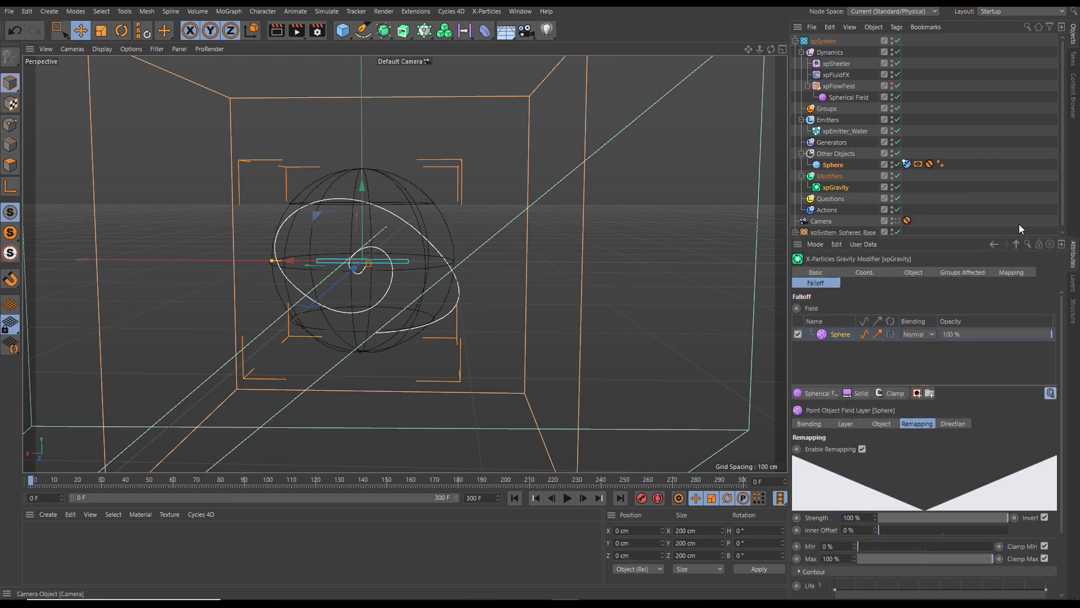
pyautogui.moveTo(949, 237); pyautogui.dragTo(899, 330)
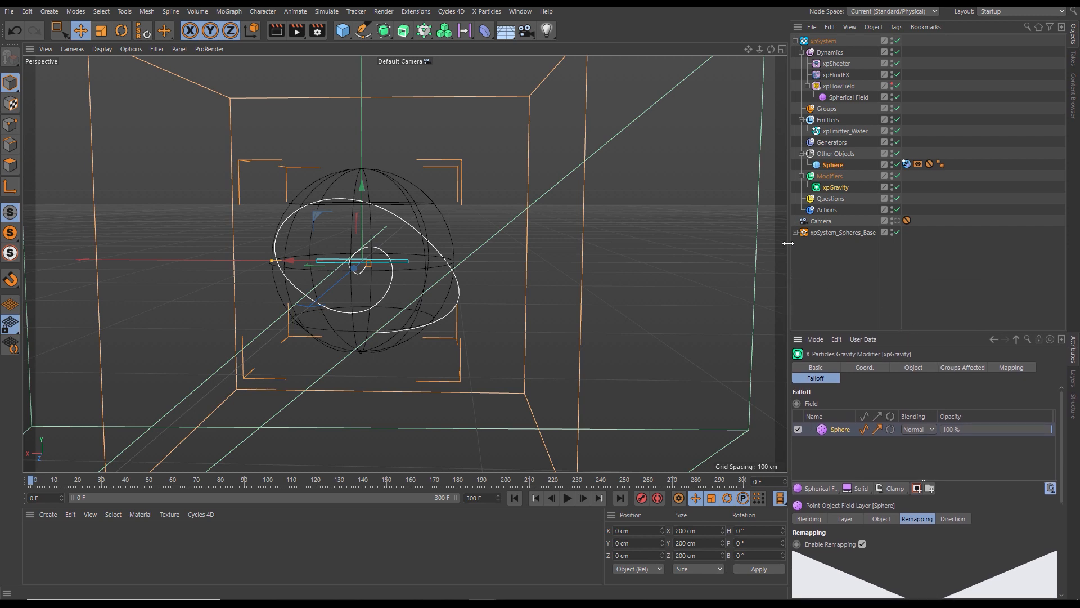
pyautogui.click(795, 40)
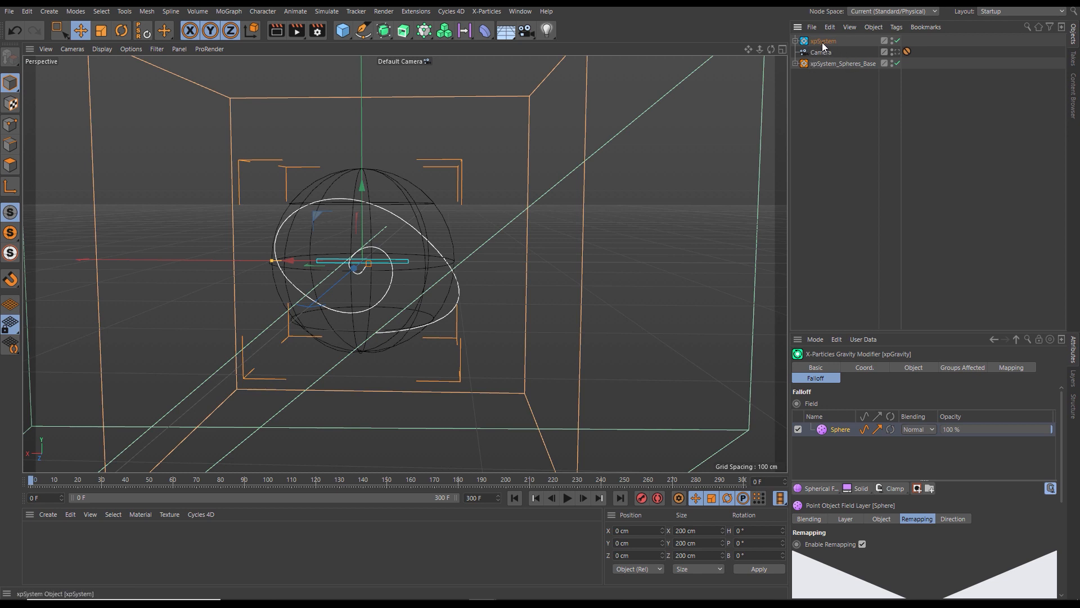
pyautogui.moveTo(822, 42); pyautogui.dragTo(827, 70)
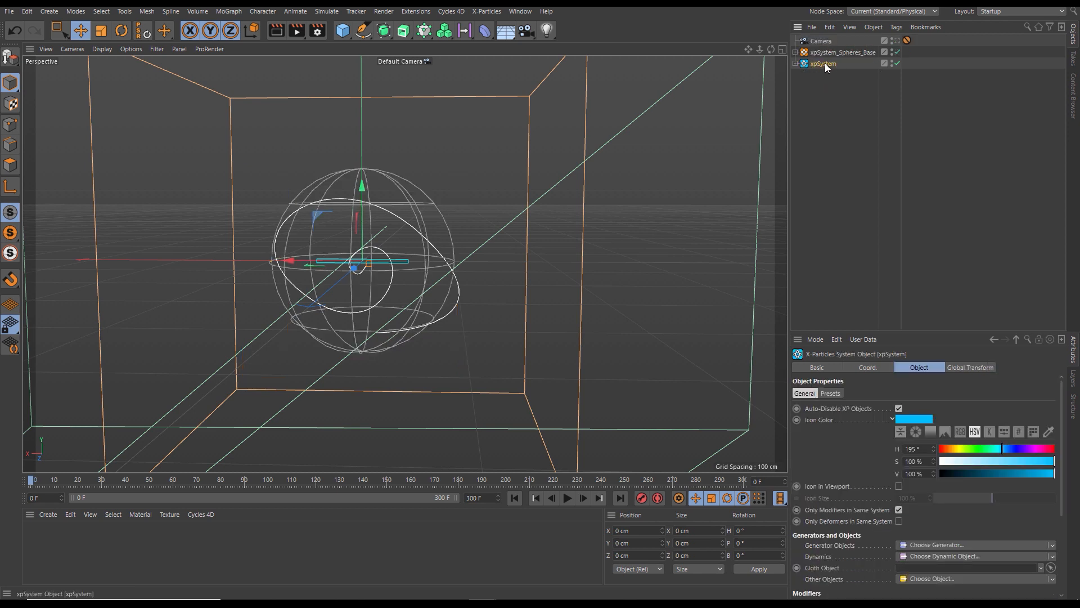
pyautogui.click(830, 366)
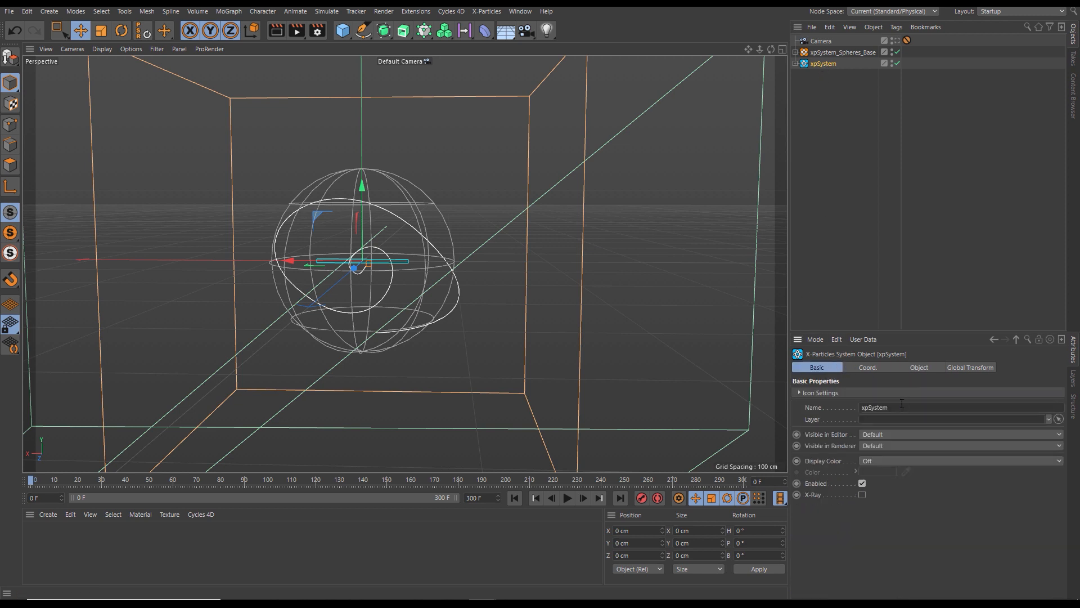
pyautogui.write('Water')
pyautogui.press('Return')
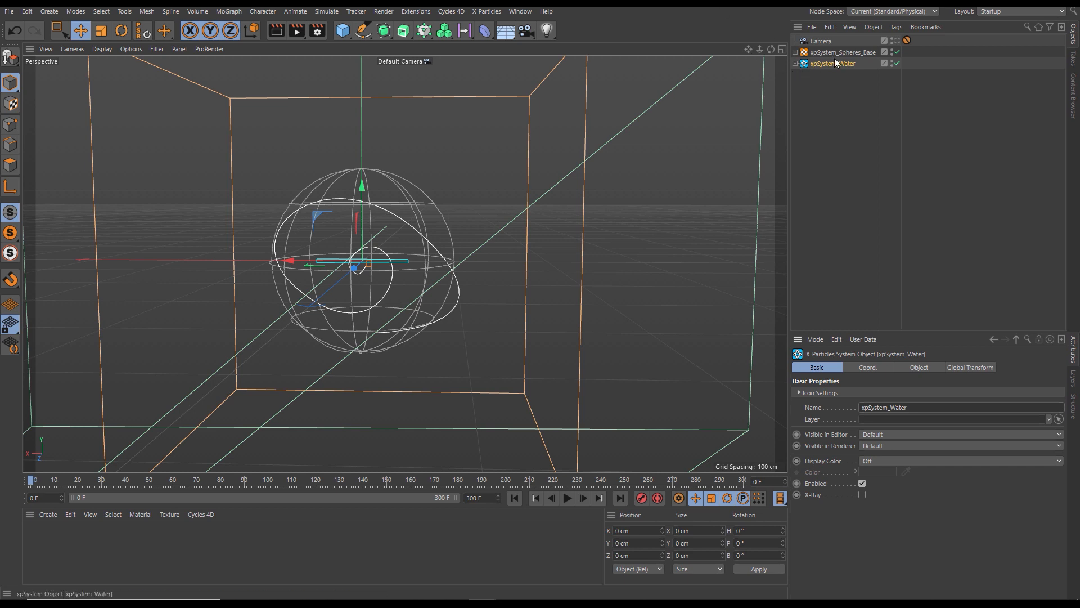
# - Rename the collider Sphere inside xpSystem_Water to Sphere_Water_Outside
pyautogui.click(795, 63)
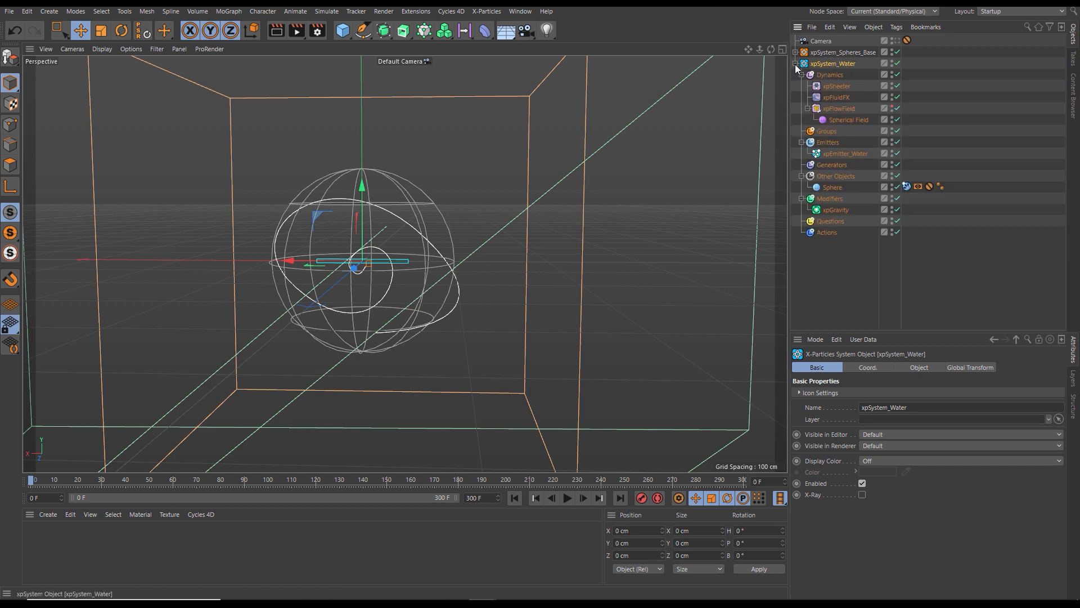
pyautogui.click(832, 188)
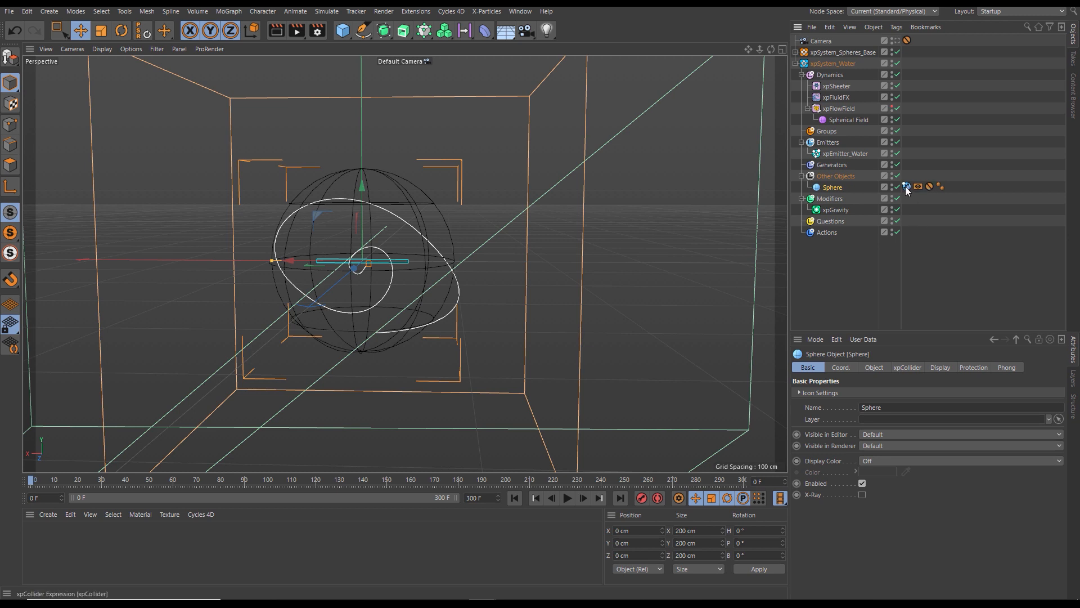
pyautogui.click(900, 409)
pyautogui.write('_Water_Outside')
pyautogui.press('Return')
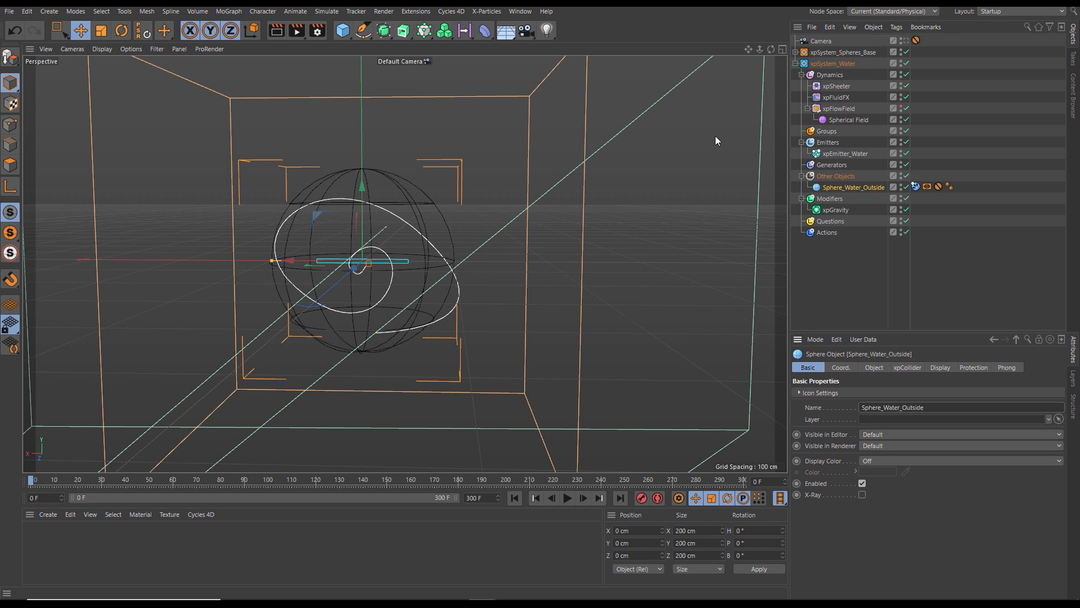
# - Rename the Sphere in xpSystem_Spheres_Base to Sphere_Base_Inside
pyautogui.click(795, 64)
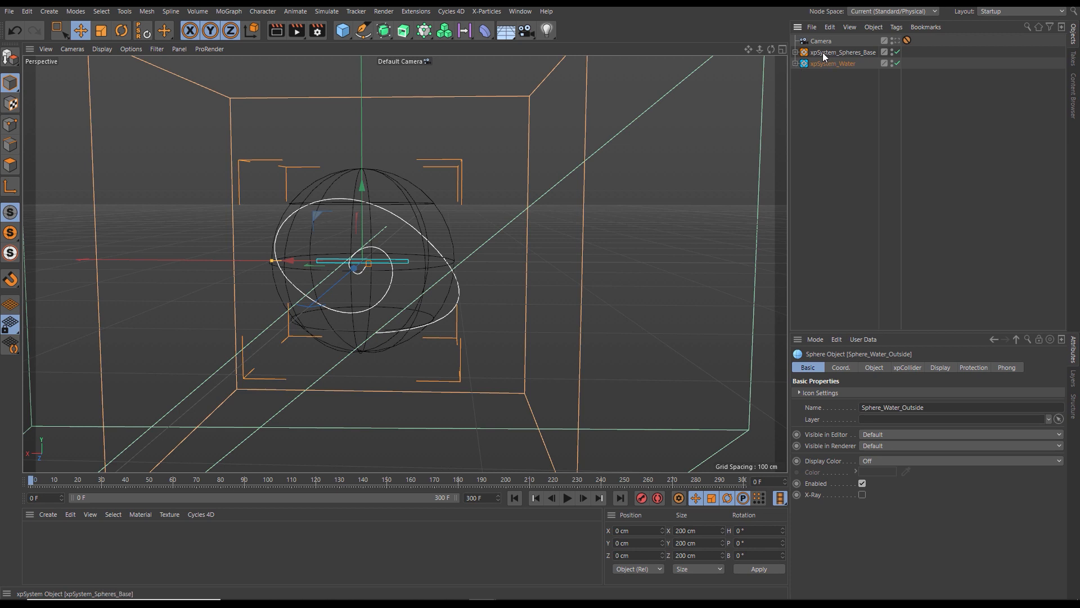
pyautogui.click(795, 52)
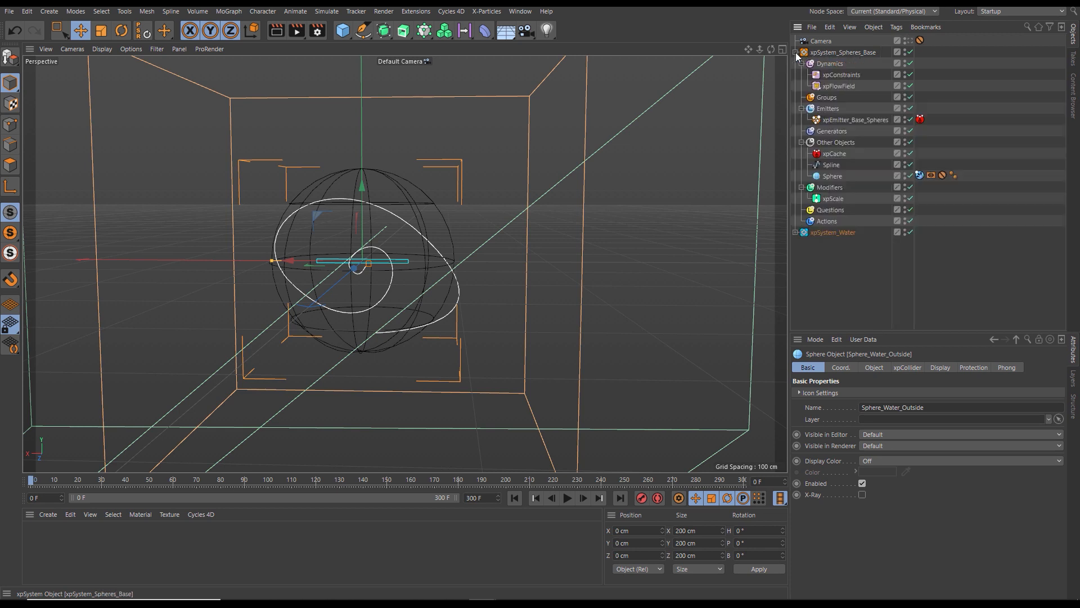
pyautogui.click(832, 177)
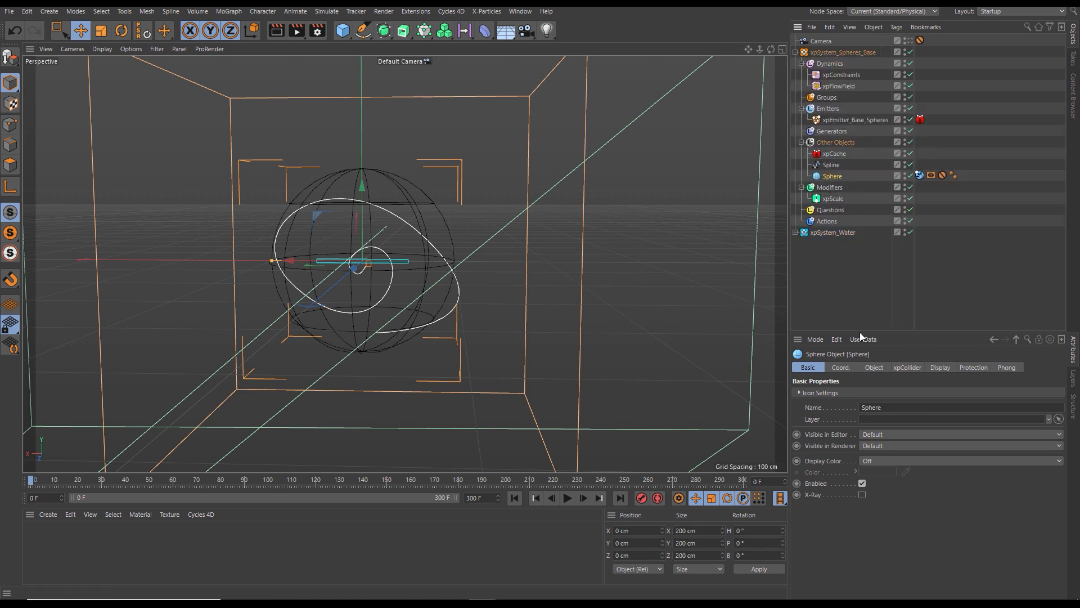
pyautogui.click(900, 407)
pyautogui.write('_Base_Insdie')
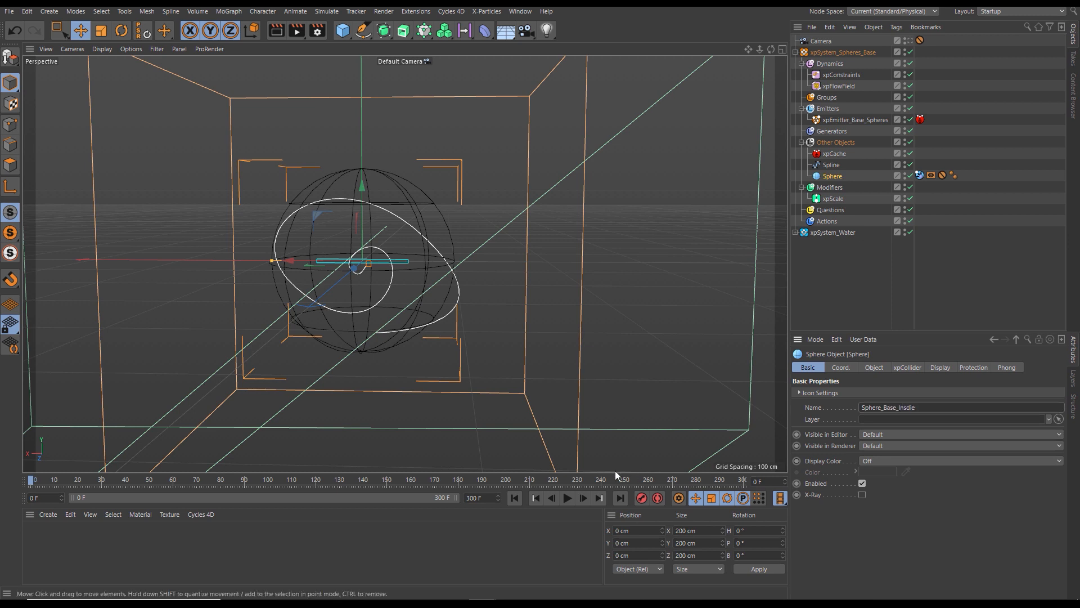
pyautogui.press('BackSpace')
pyautogui.press('BackSpace')
pyautogui.press('BackSpace')
pyautogui.write('ide')
pyautogui.click(873, 284)
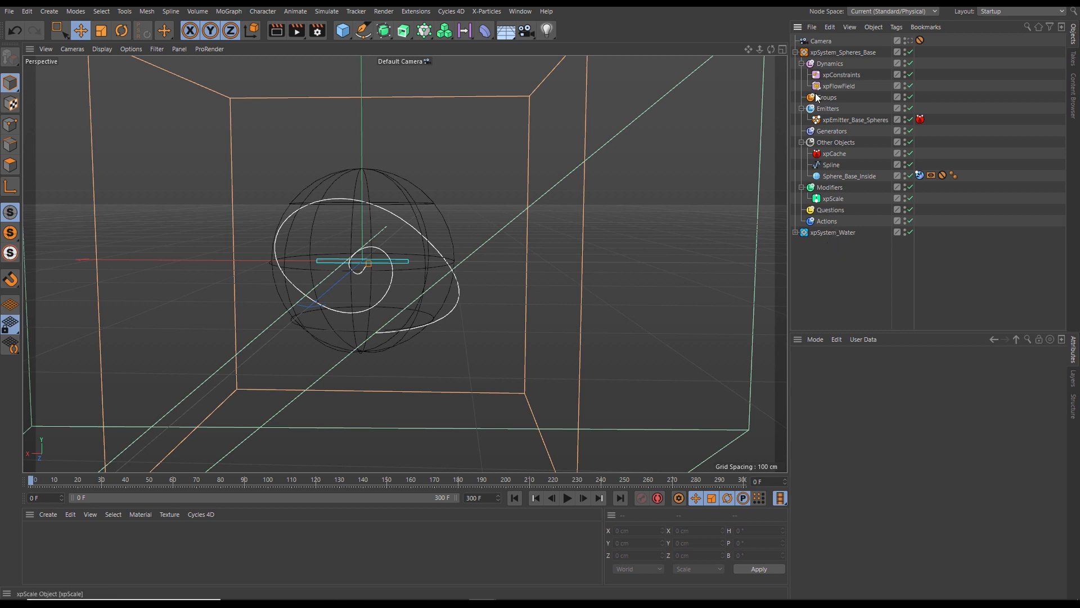
pyautogui.click(796, 52)
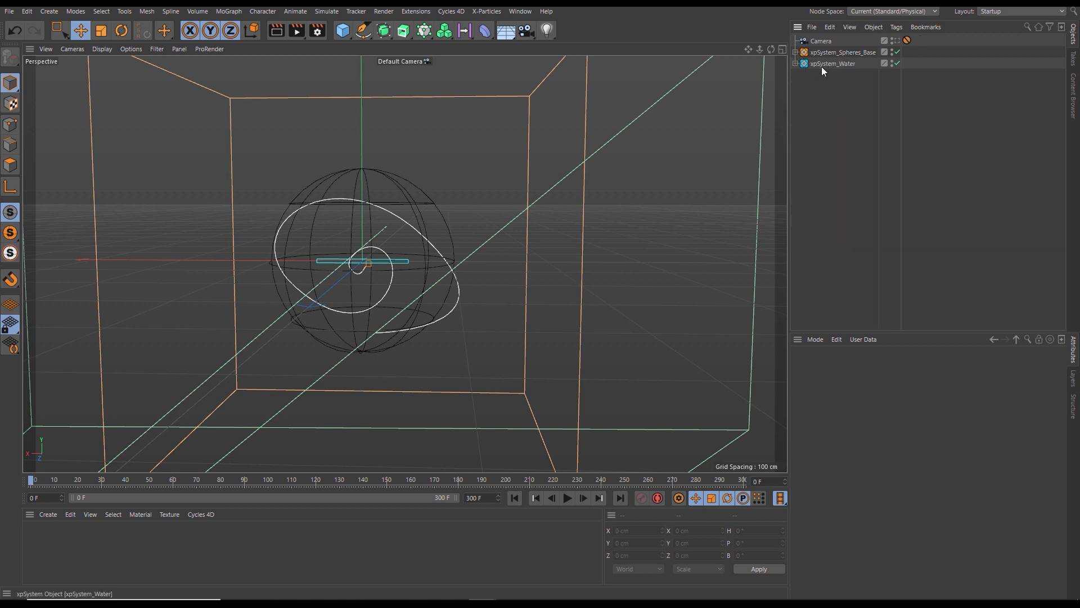
# - Turn off the shading override in Sphere_Water_Outside's Display tag and play the simulation to view the water against the solid sphere
pyautogui.click(795, 63)
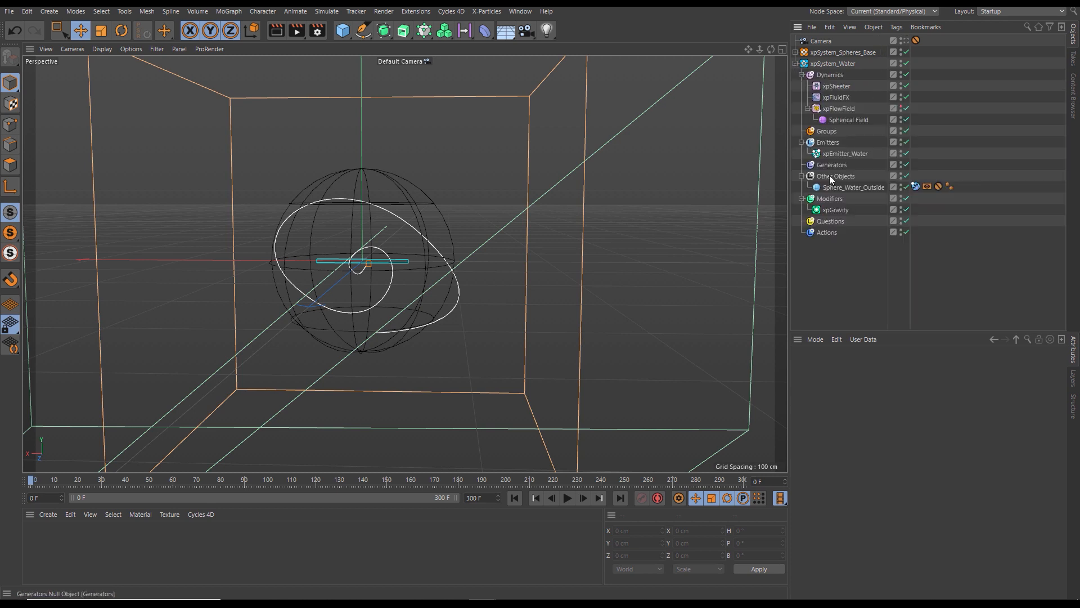
pyautogui.click(845, 187)
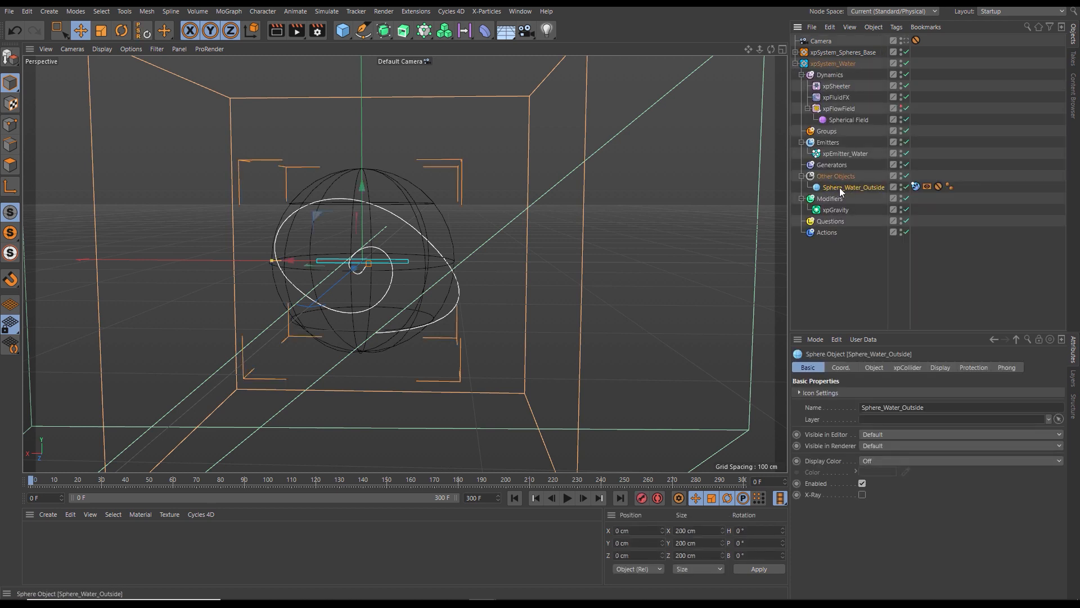
pyautogui.click(928, 186)
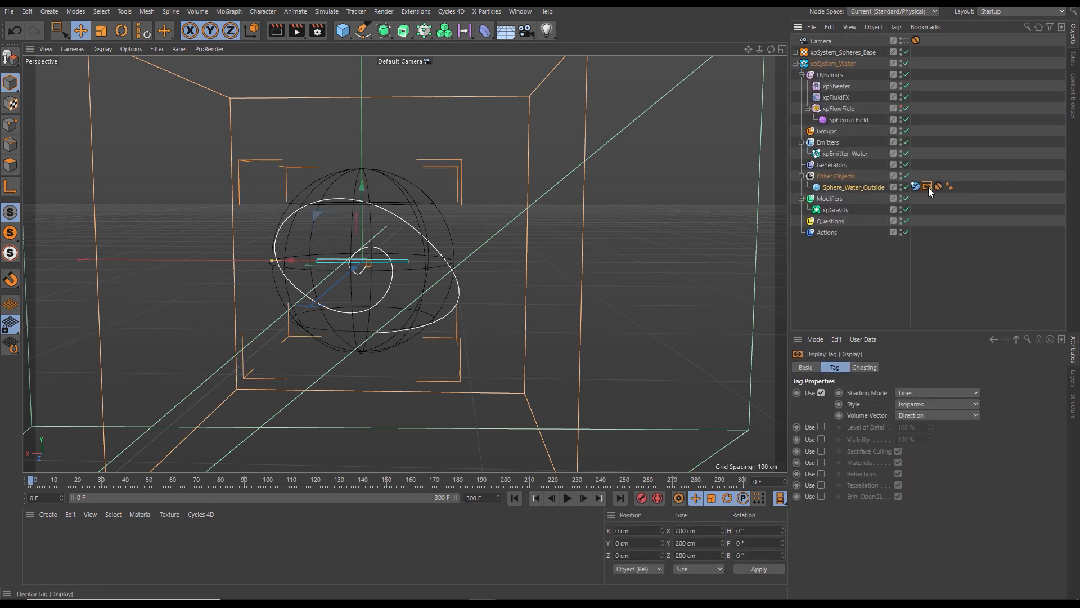
pyautogui.click(821, 392)
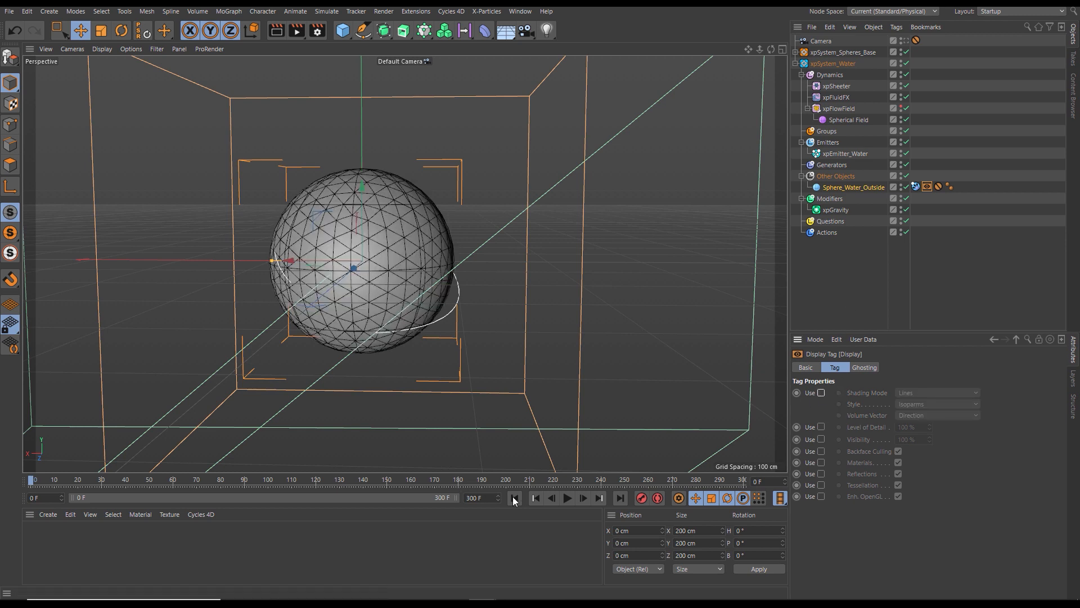
pyautogui.click(568, 498)
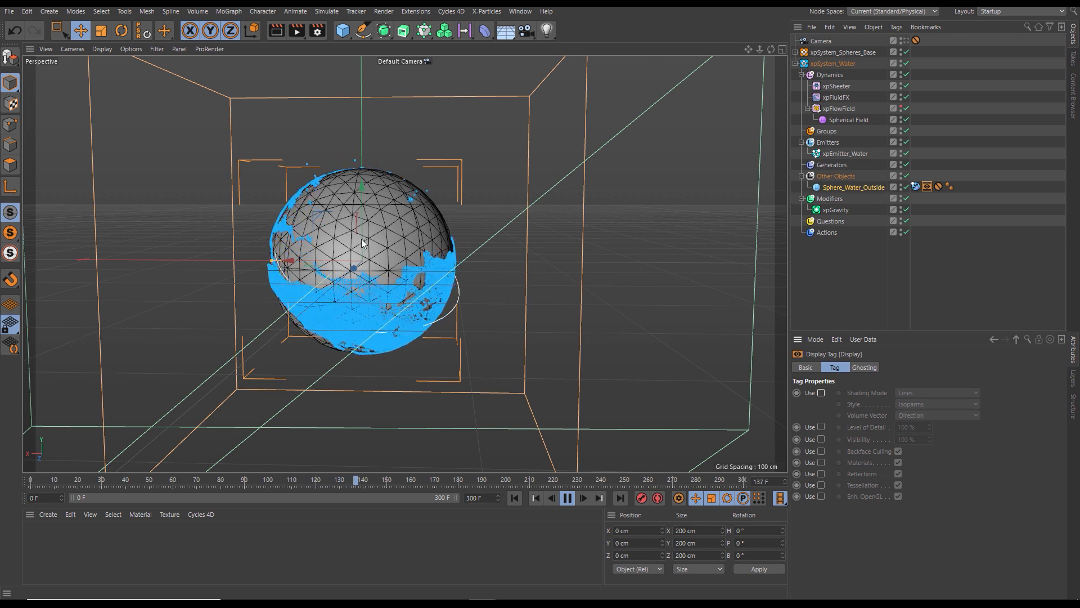
pyautogui.click(564, 499)
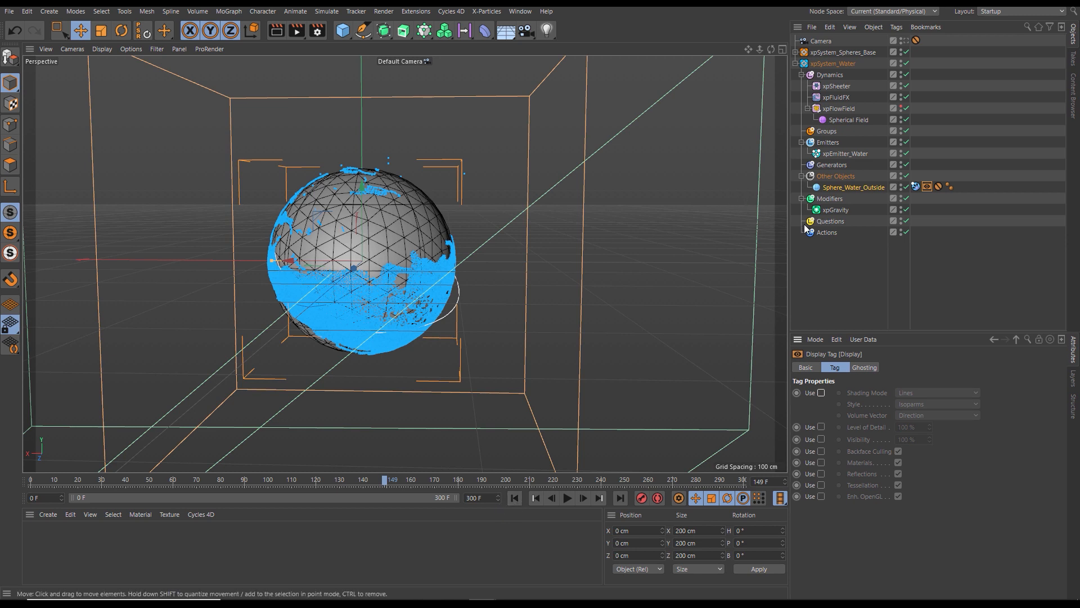
# - Add a Collision deformer as a child of Sphere_Water_Outside and open its collider settings
pyautogui.click(486, 31)
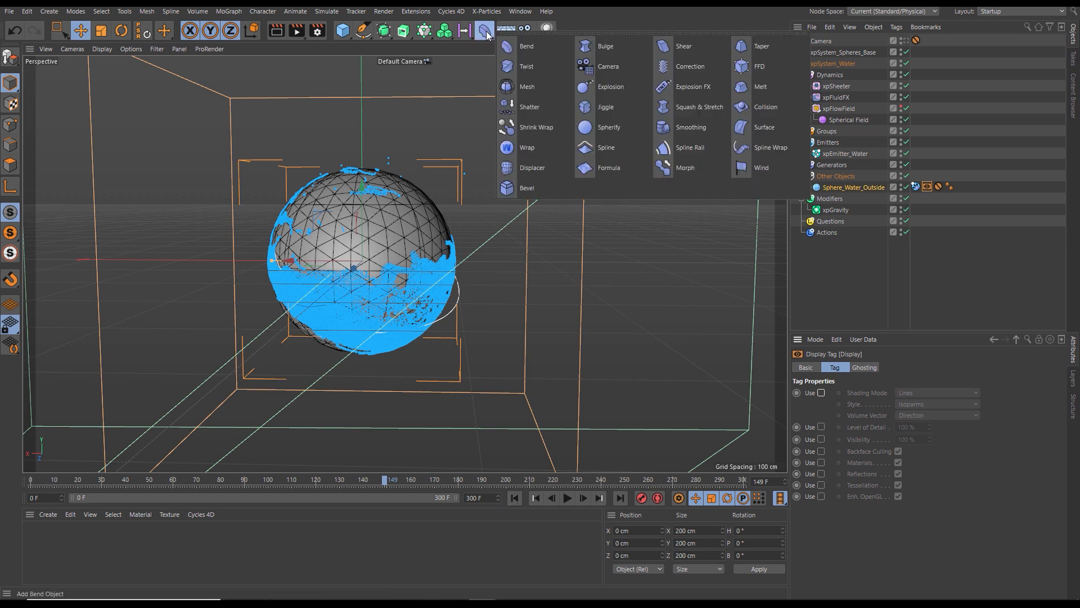
pyautogui.click(762, 107)
pyautogui.moveTo(823, 44); pyautogui.dragTo(830, 200)
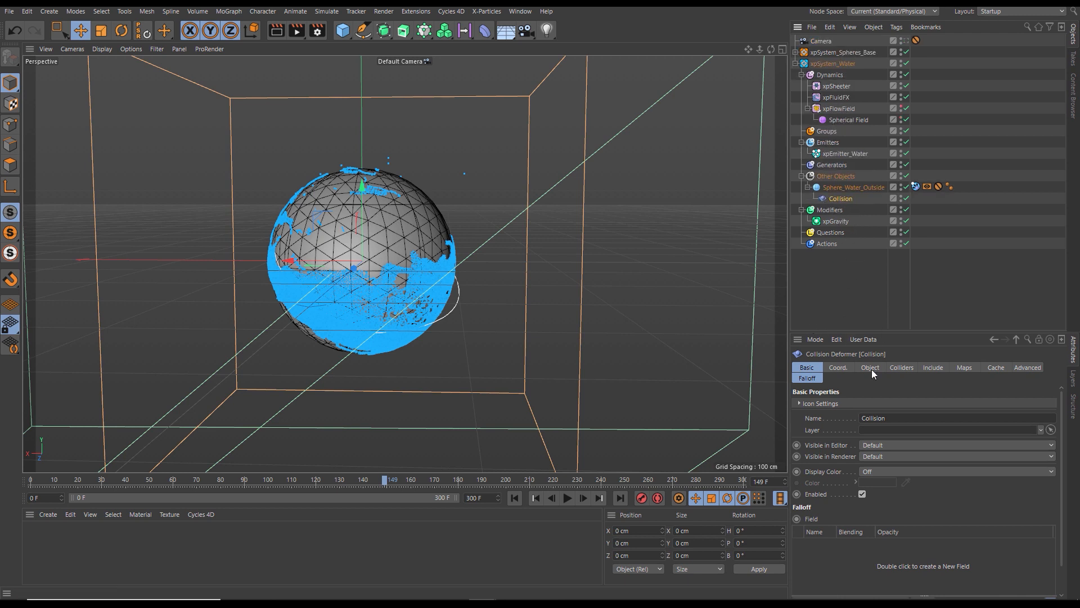
pyautogui.click(903, 366)
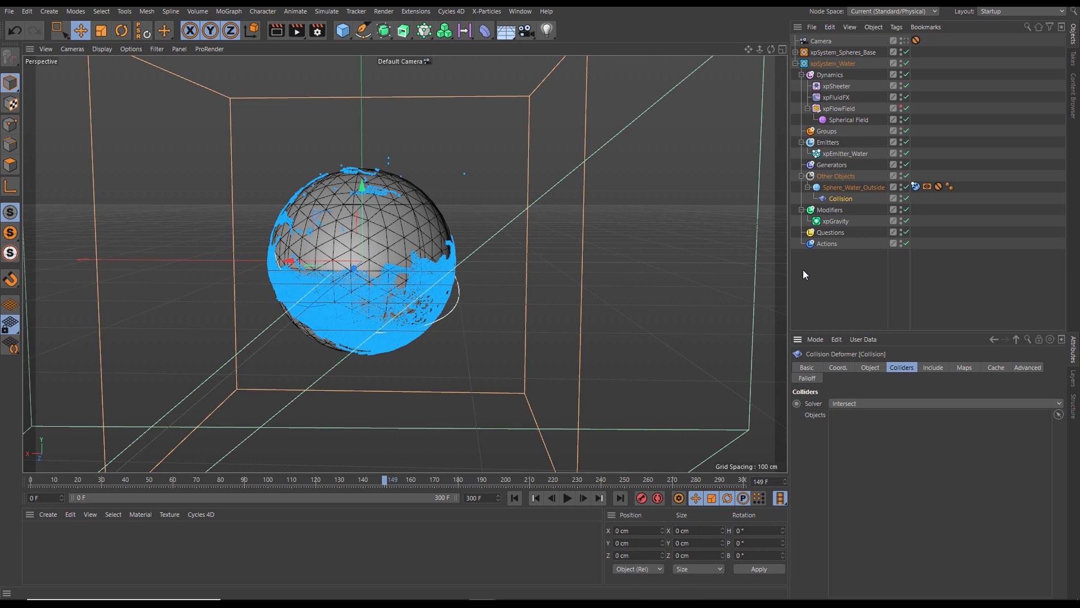
# - Disable Sphere_Water_Outside and add an xpOVDBMesher generator to xpSystem_Water
pyautogui.click(905, 187)
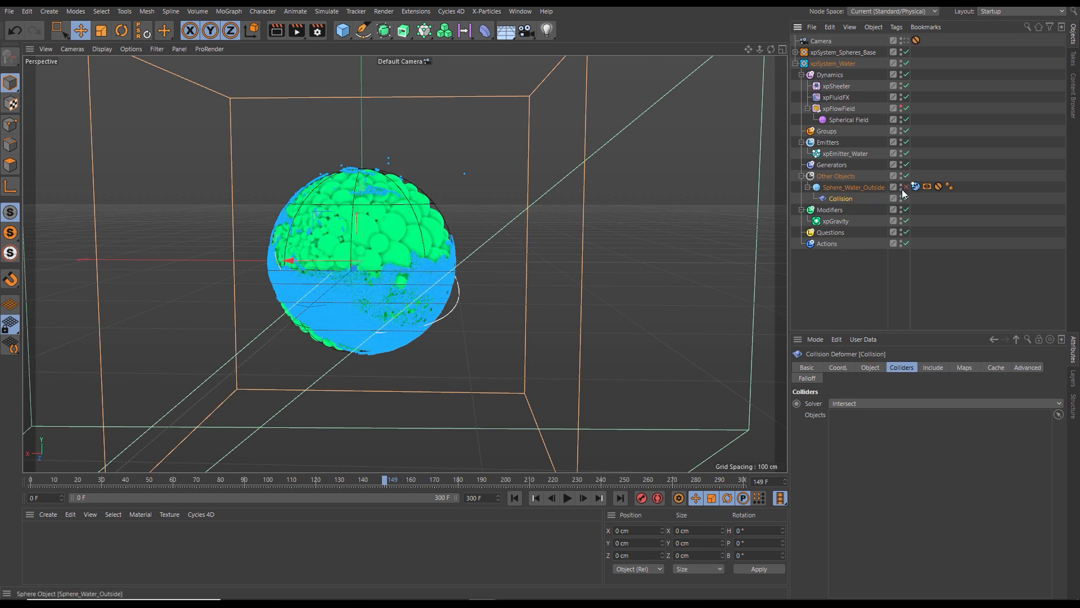
pyautogui.click(827, 165)
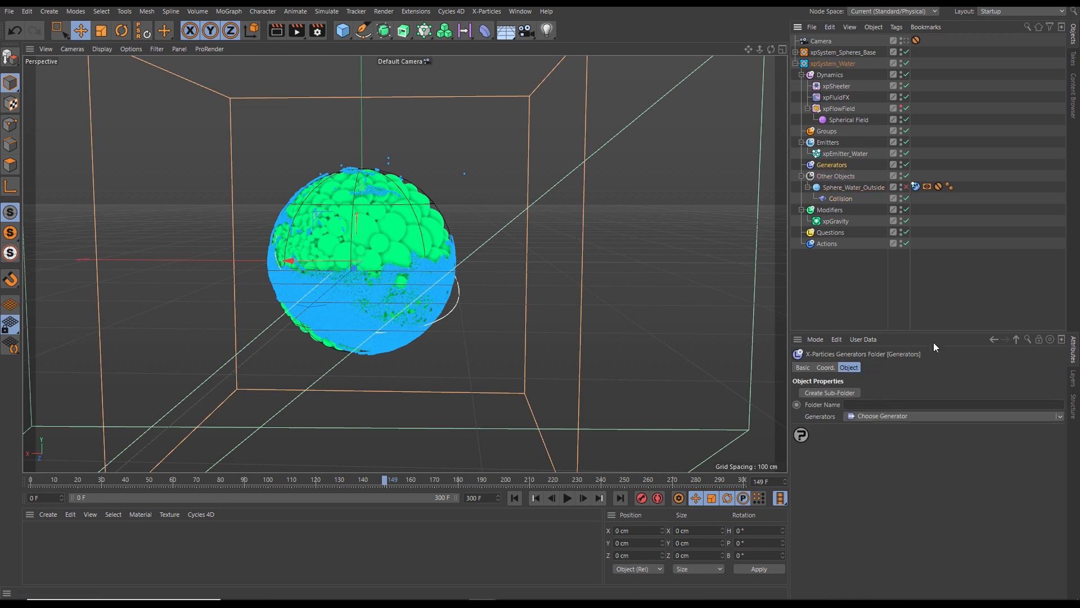
pyautogui.click(1060, 417)
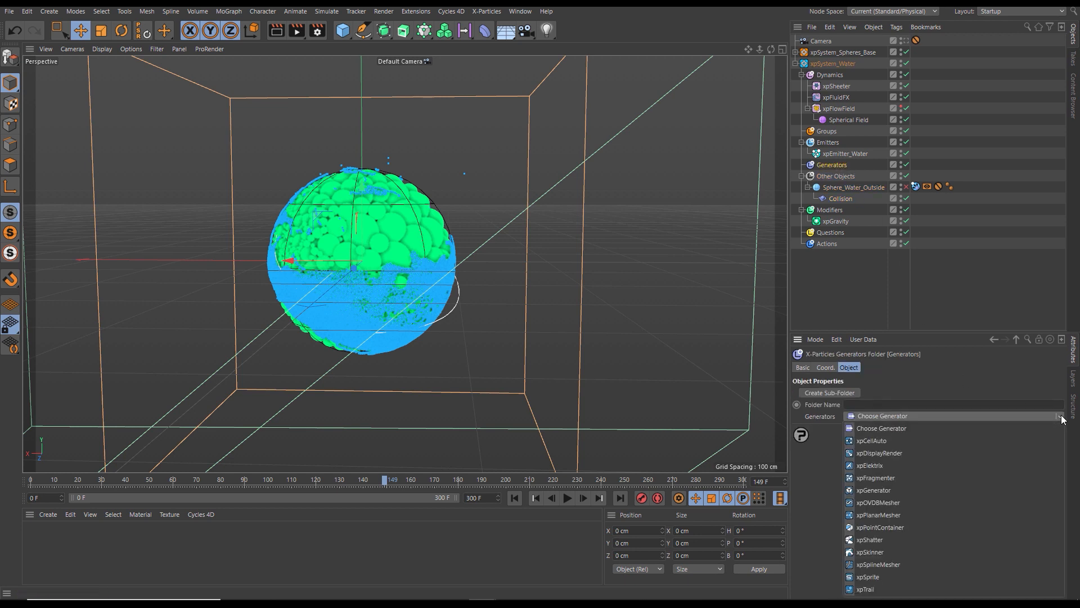
pyautogui.click(870, 502)
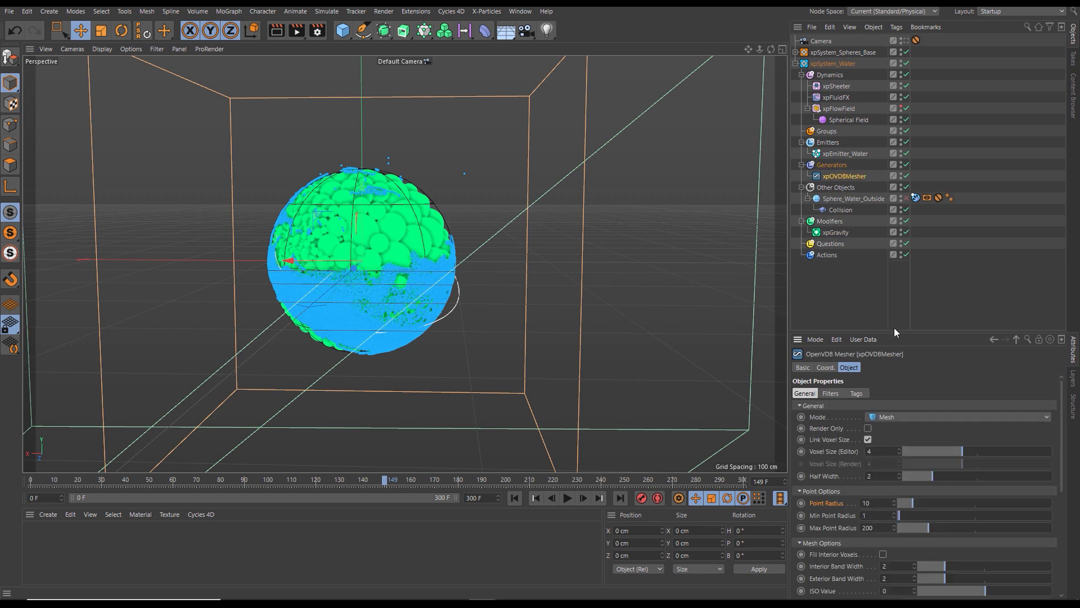
# - Add xpEmitter_Base_Spheres from xpSystem_Spheres_Base as a source of the xpOVDBMesher
pyautogui.moveTo(894, 331); pyautogui.dragTo(862, 198)
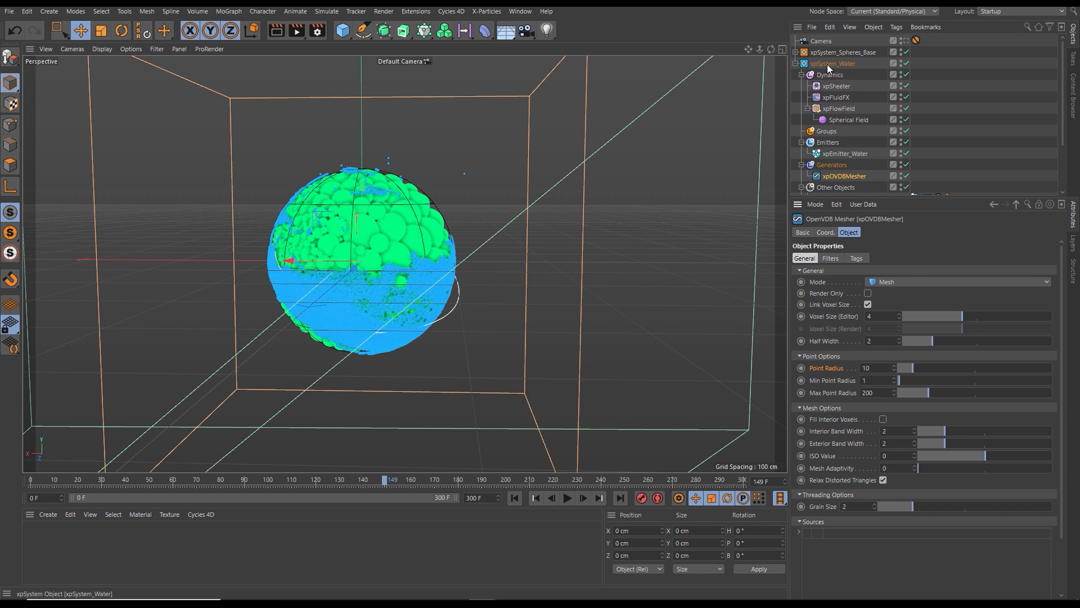
pyautogui.click(796, 64)
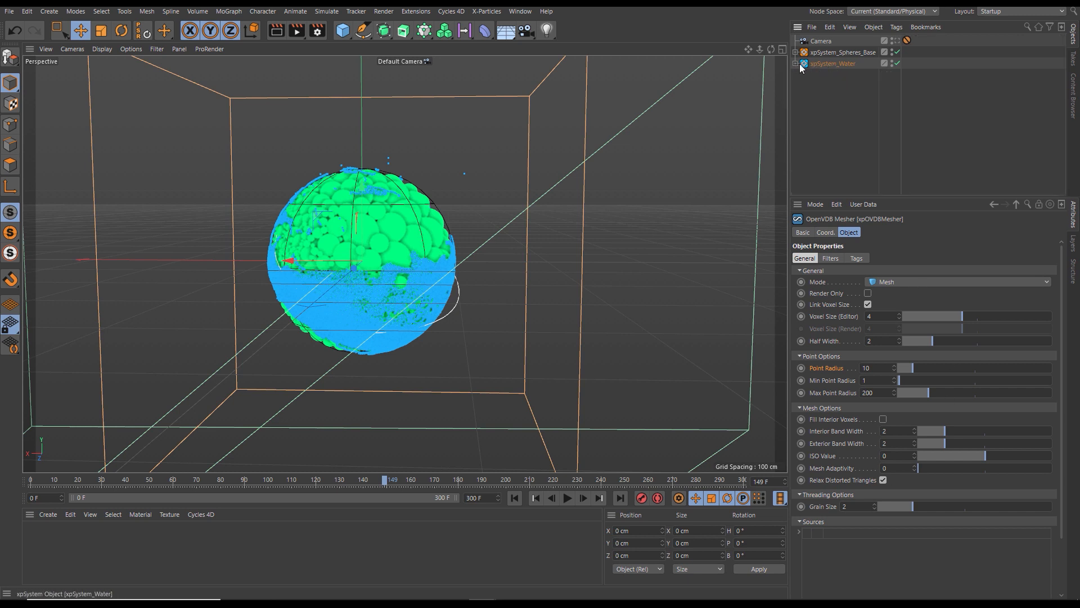
pyautogui.click(795, 52)
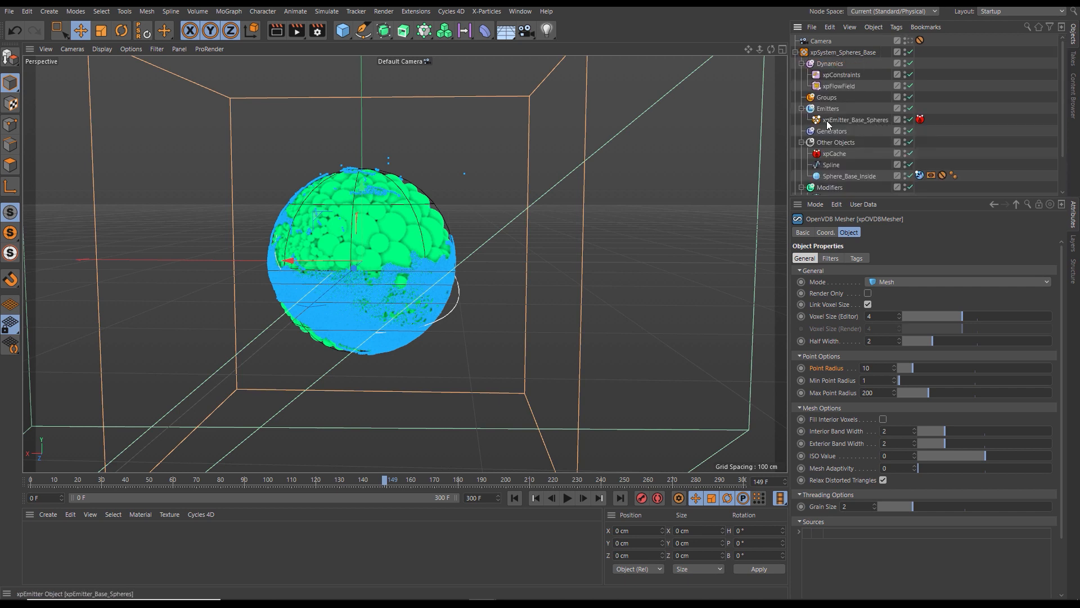
pyautogui.moveTo(851, 120); pyautogui.dragTo(852, 565)
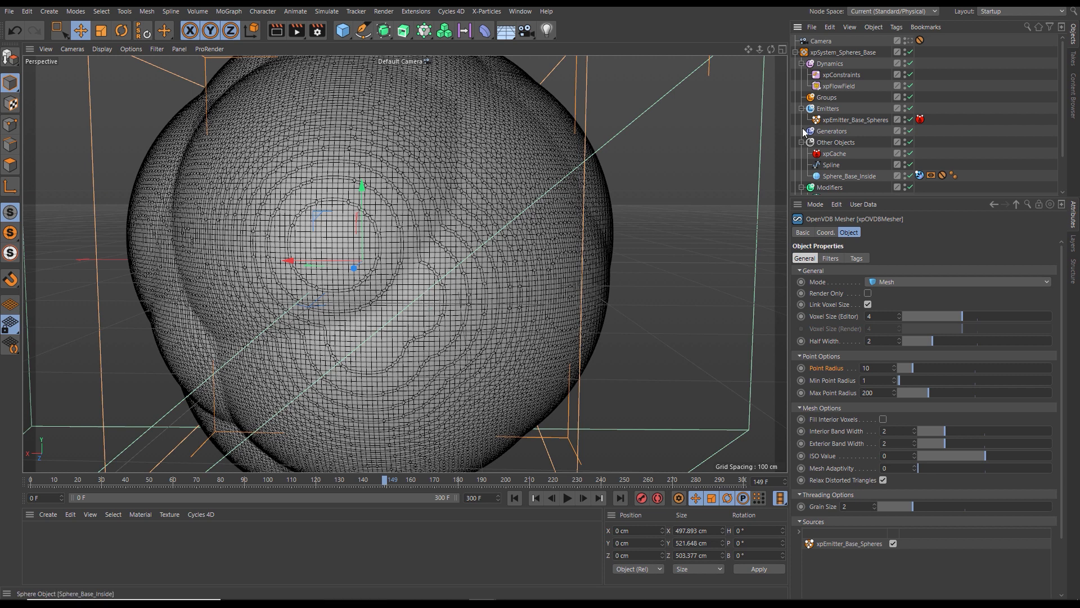
pyautogui.click(795, 52)
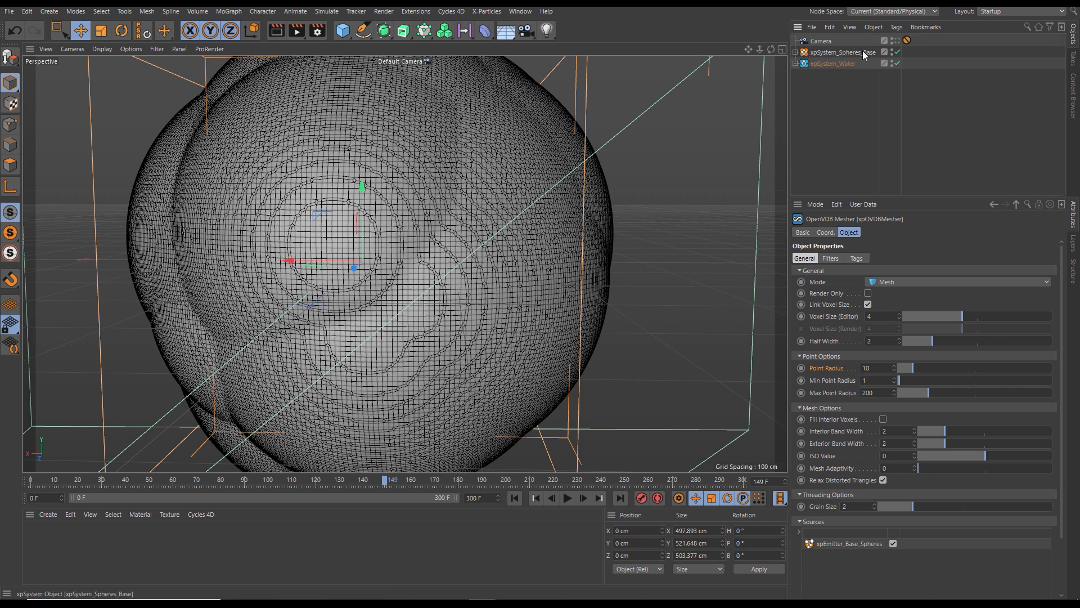
pyautogui.click(795, 63)
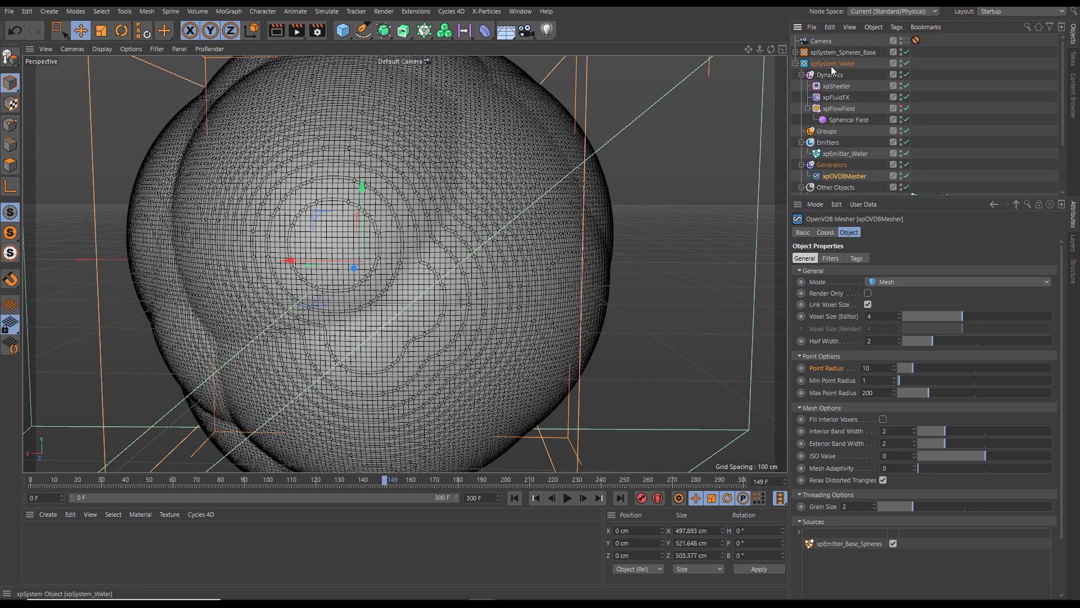
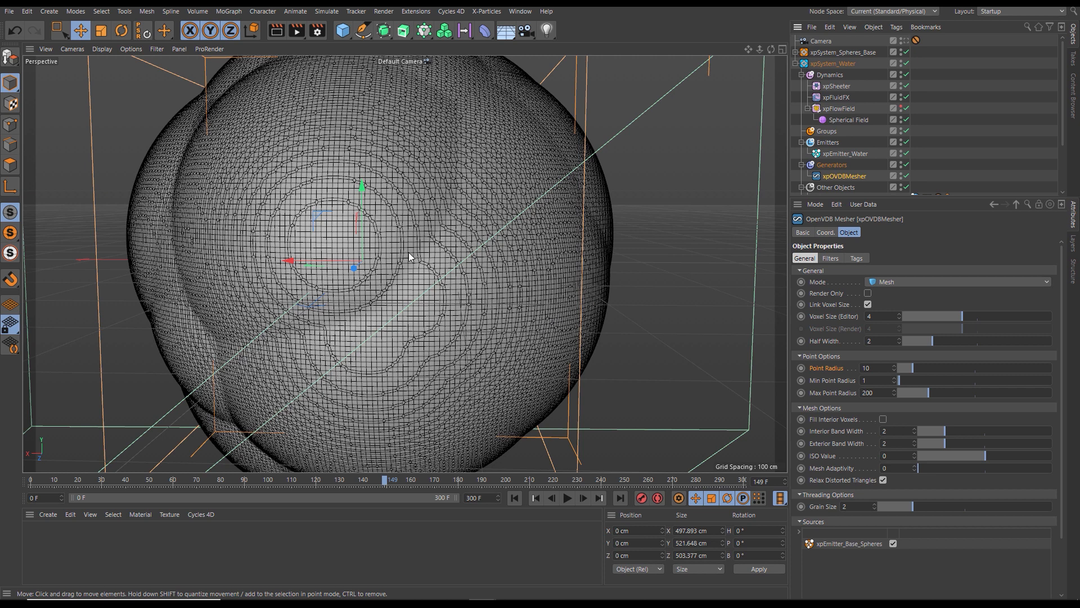
# - Reduce the xpOVDBMesher's Point Radius to 1.5 so the mesh fits closely around the base spheres
pyautogui.click(894, 370)
pyautogui.click(895, 370)
pyautogui.click(895, 370)
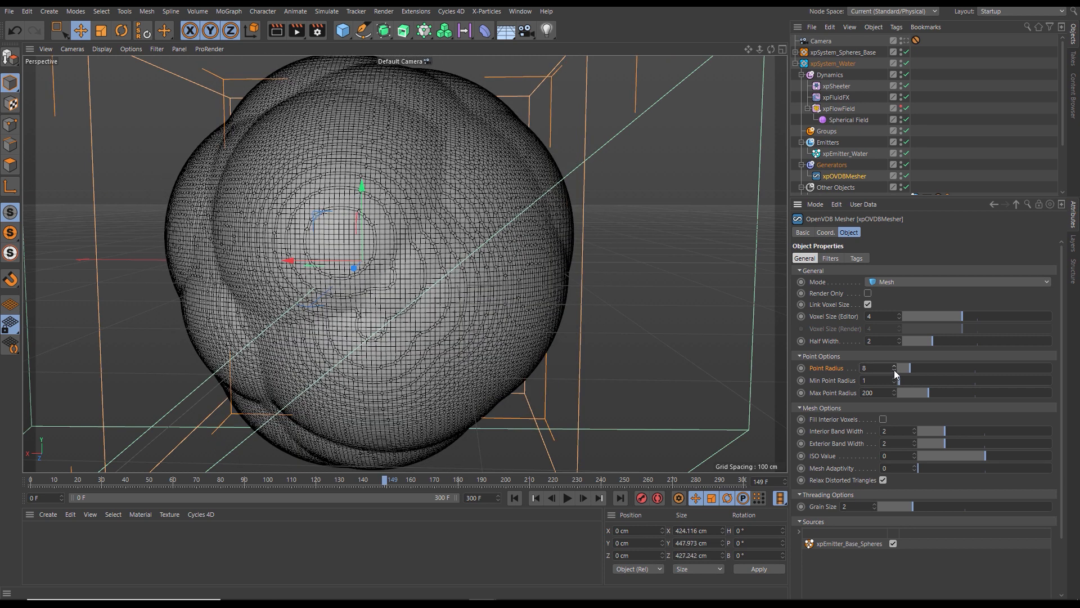
pyautogui.click(894, 371)
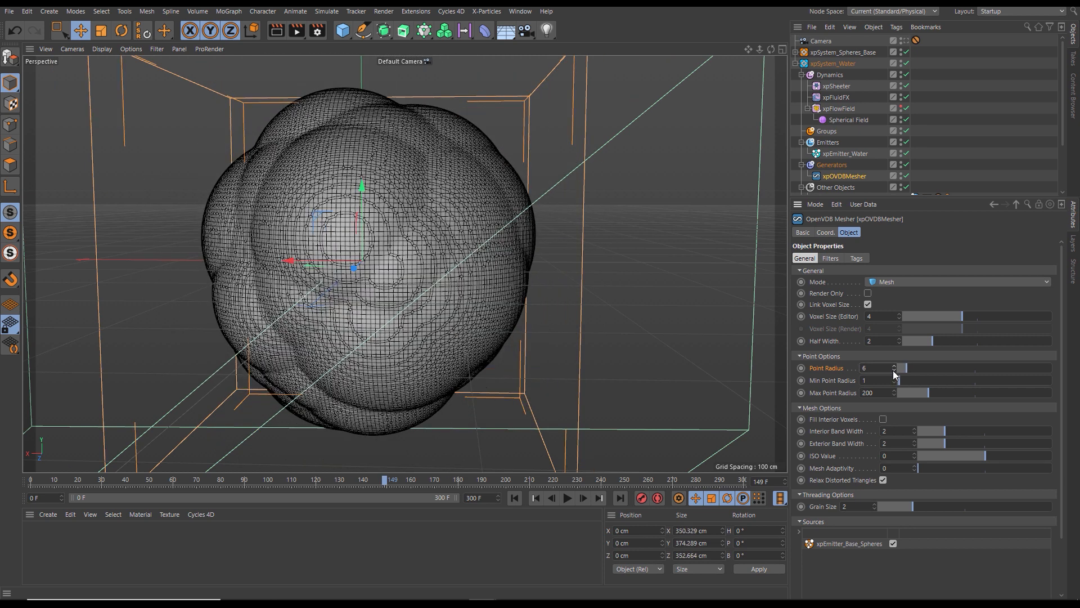
pyautogui.click(894, 370)
pyautogui.click(895, 370)
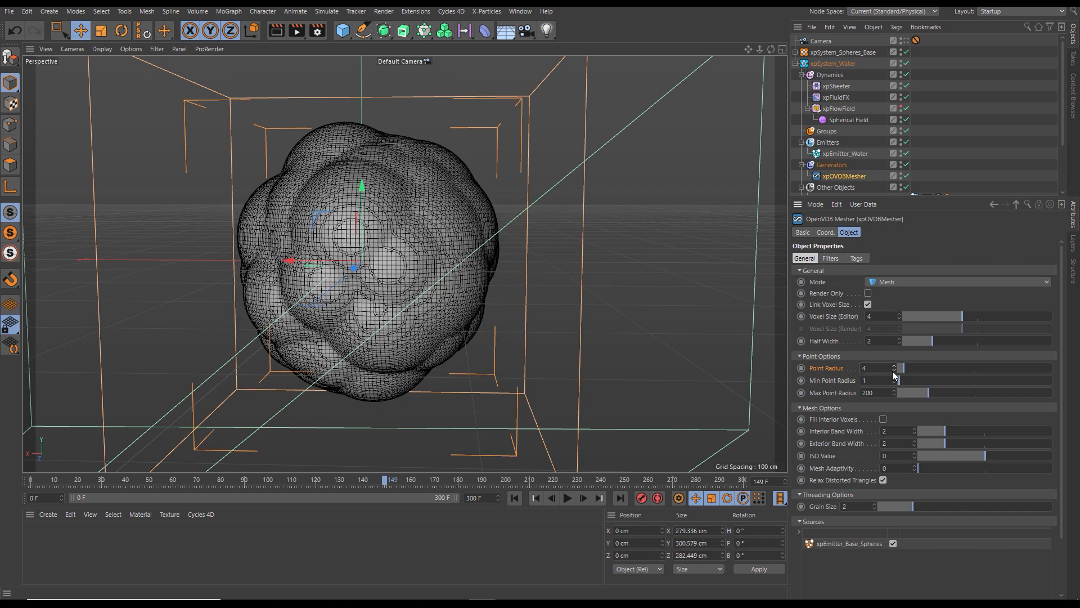
pyautogui.click(895, 370)
pyautogui.click(895, 371)
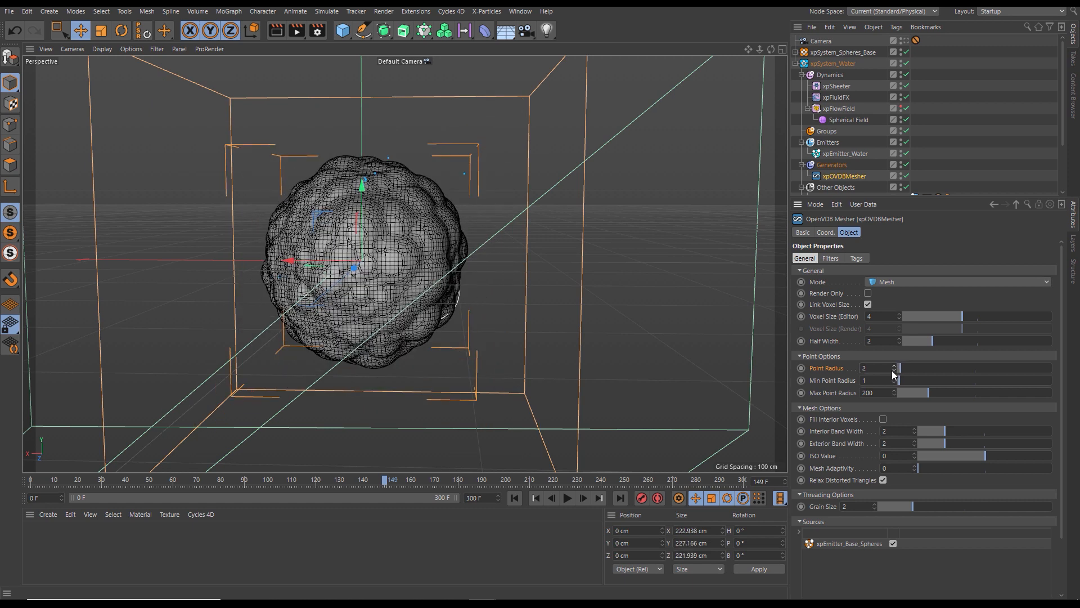
pyautogui.click(894, 371)
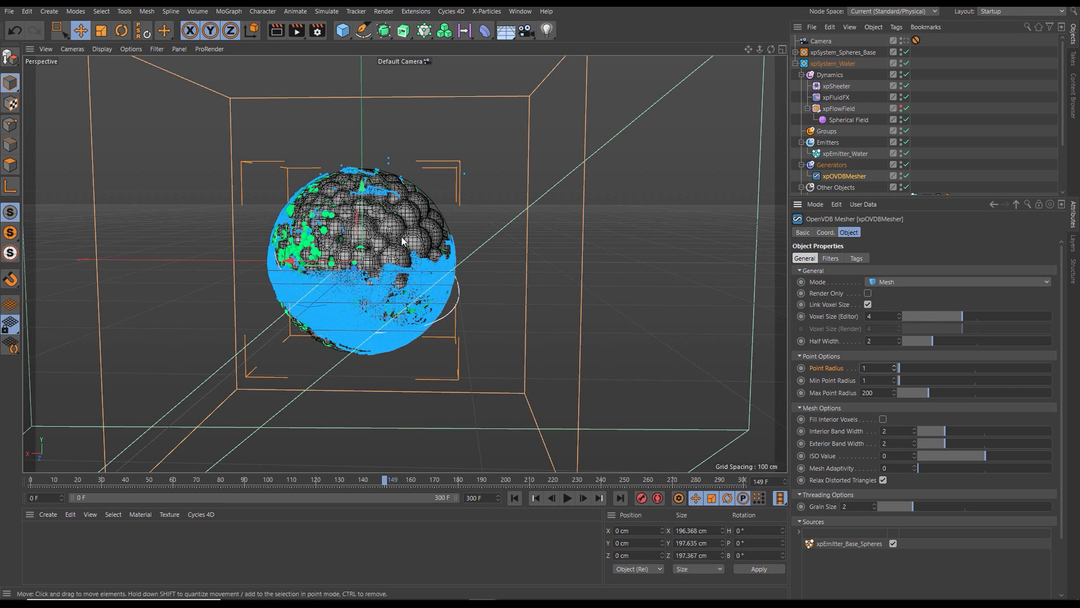
pyautogui.click(895, 366)
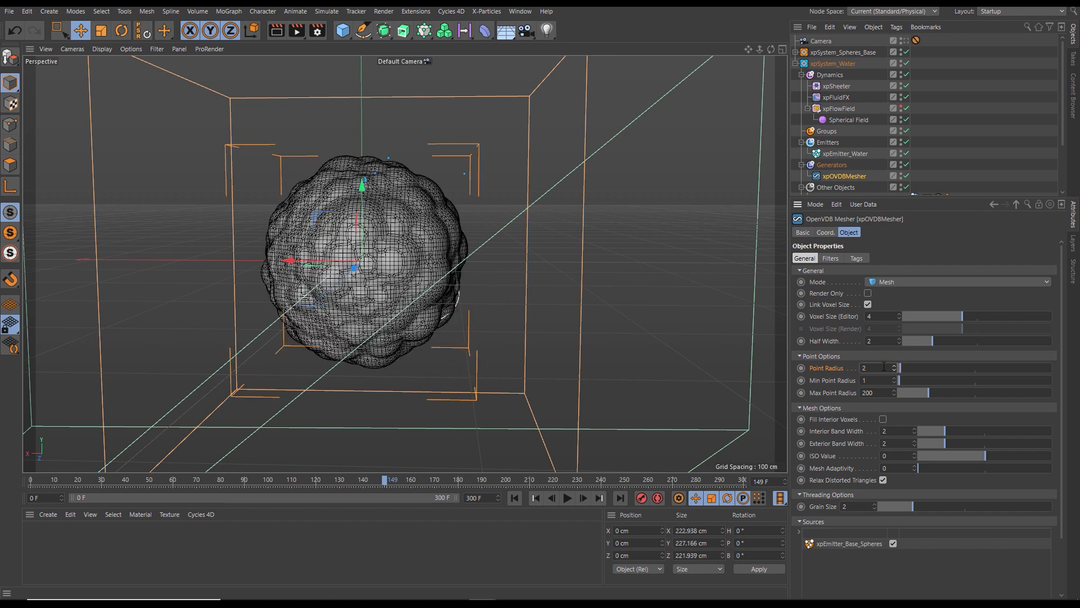
pyautogui.write('1.5')
pyautogui.press('Return')
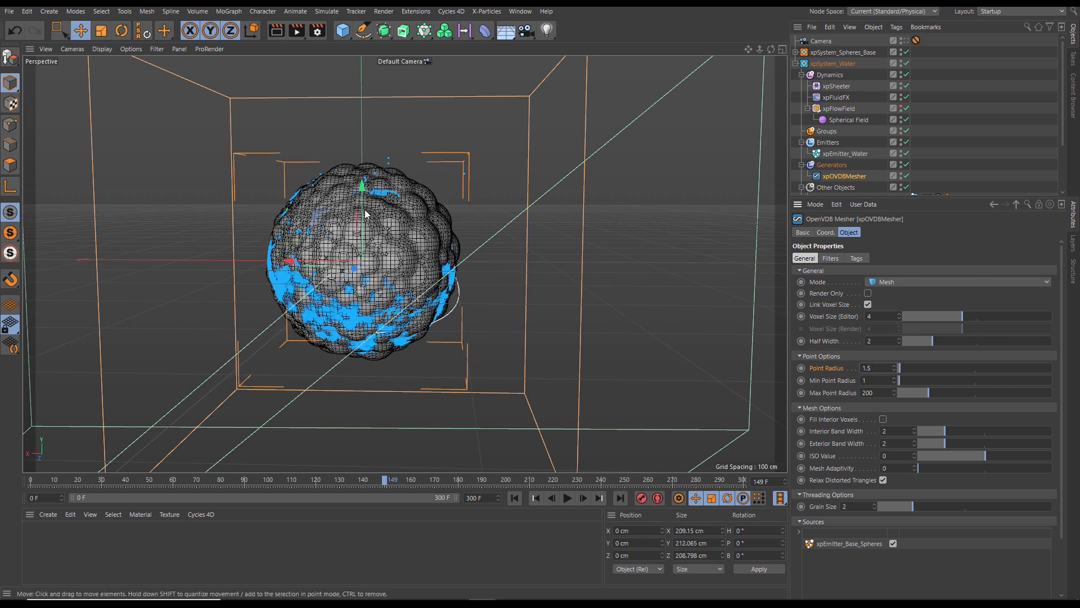
# - Play the simulation from the first frame to check the meshed base spheres, then rewind to frame 0
pyautogui.click(514, 498)
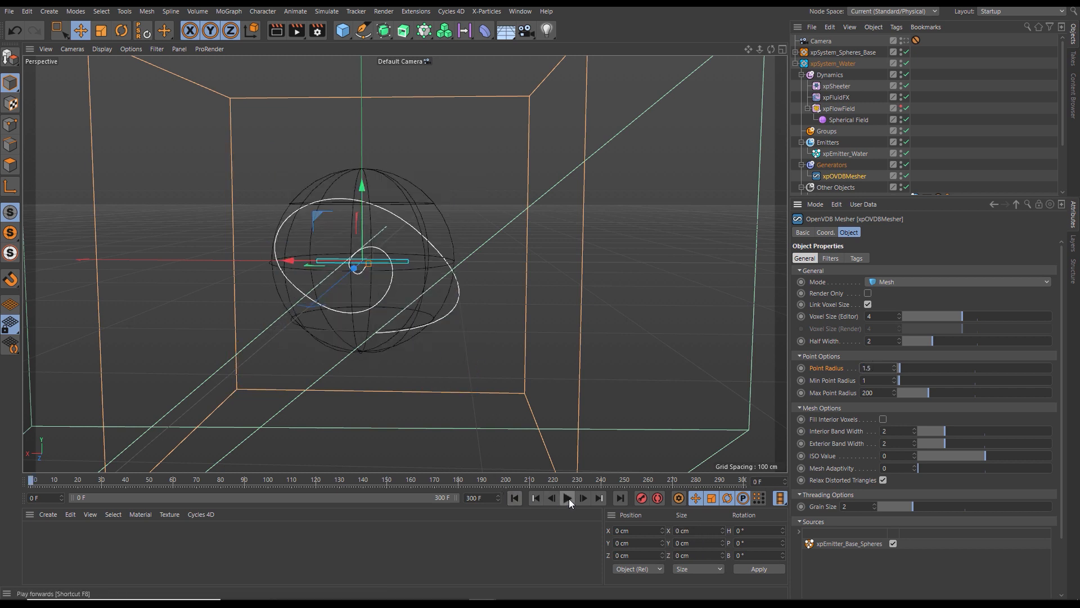
pyautogui.click(568, 498)
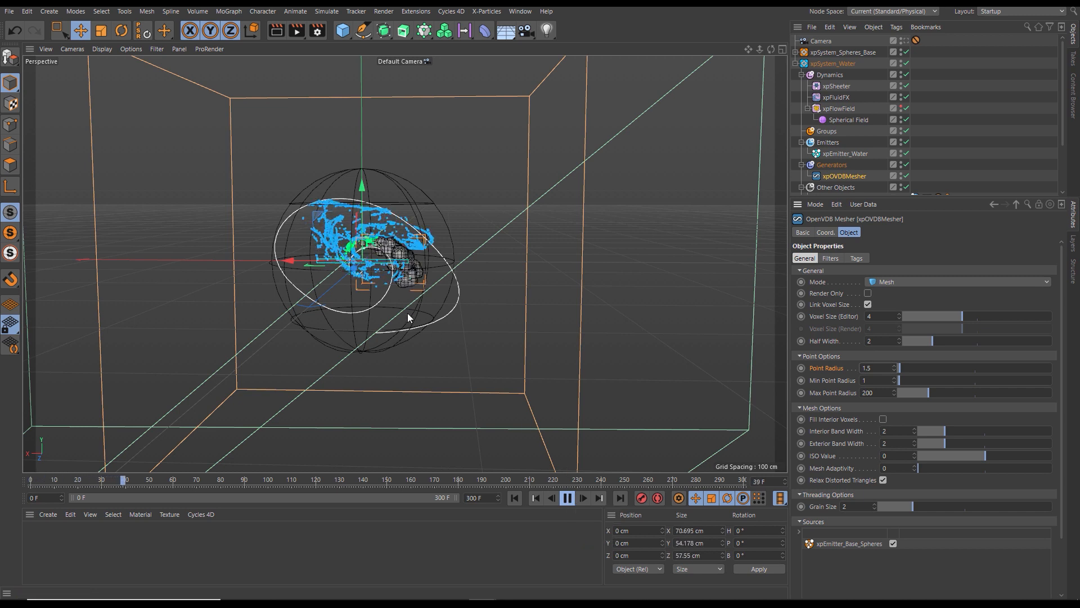
pyautogui.click(564, 498)
pyautogui.click(514, 498)
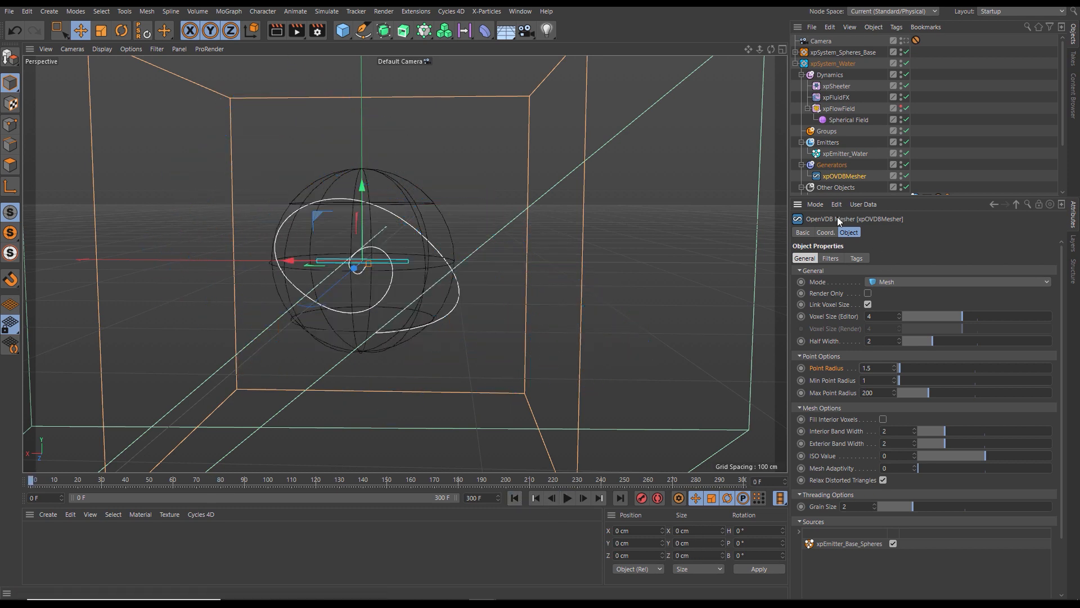
# - Re-enable Sphere_Water_Outside and rename the mesher xpOVDBMesher_Colission_Mesh
pyautogui.moveTo(879, 197); pyautogui.dragTo(874, 236)
pyautogui.click(906, 198)
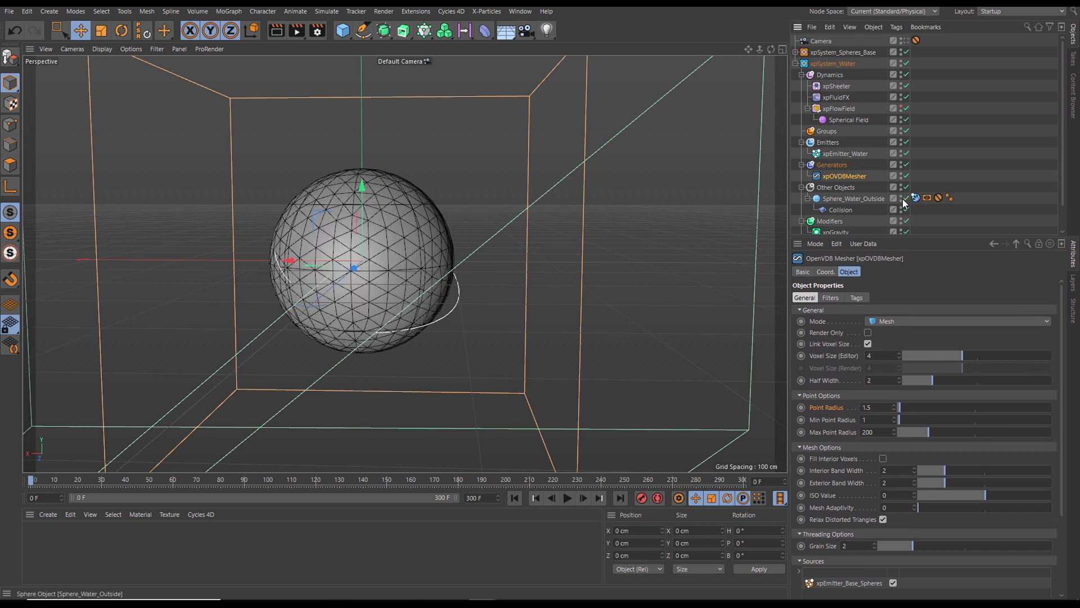
pyautogui.click(839, 210)
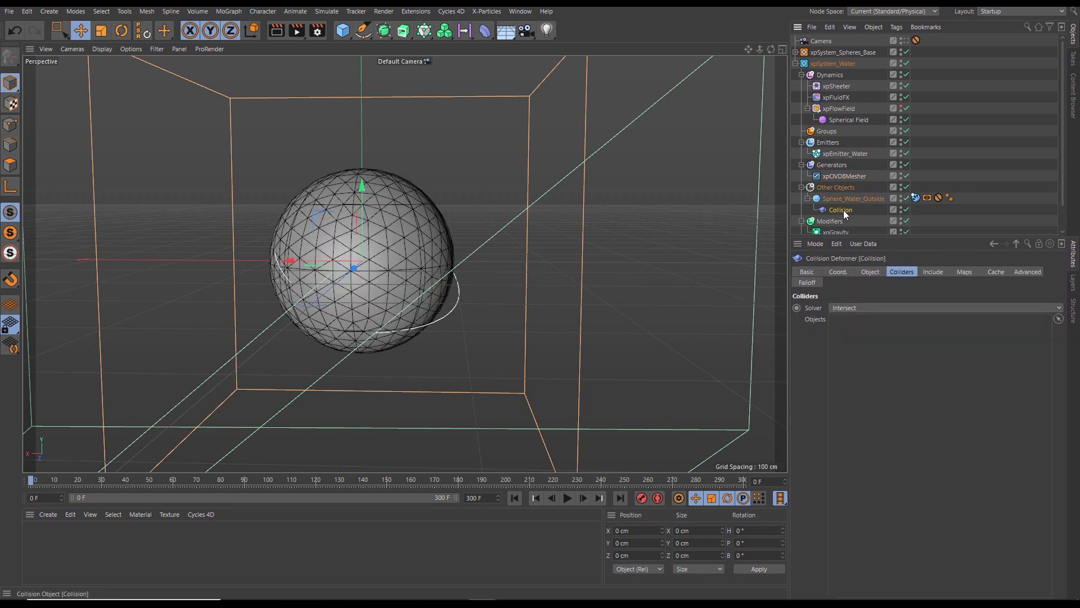
pyautogui.click(847, 177)
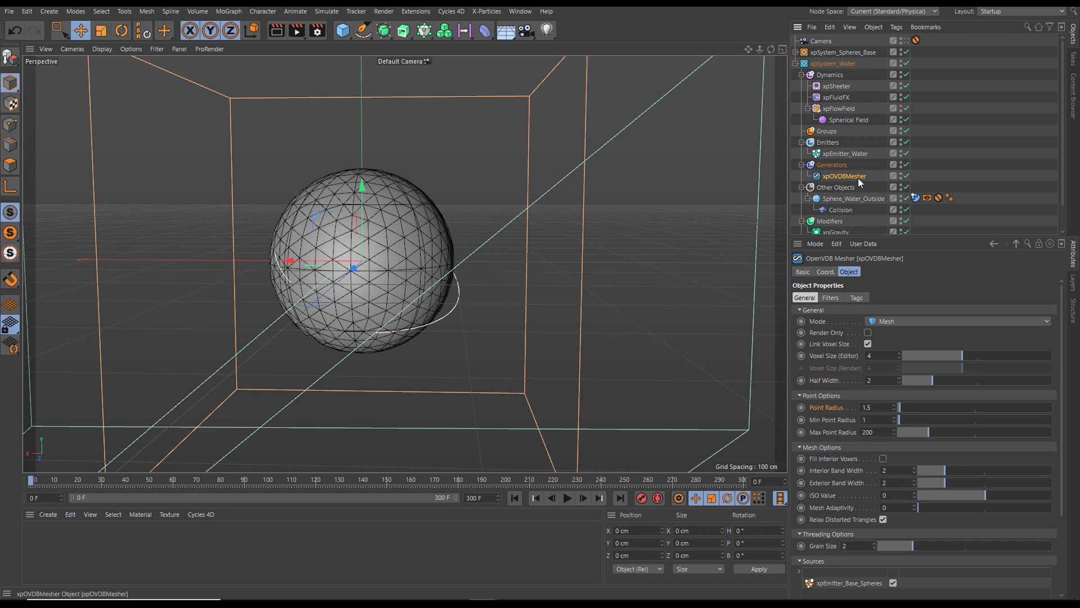
pyautogui.click(809, 272)
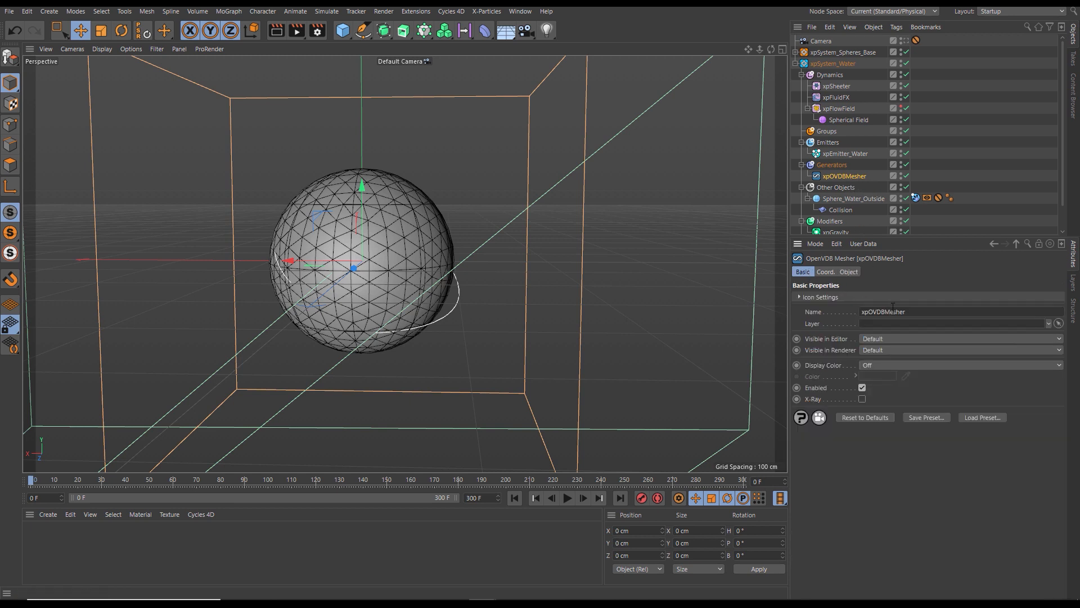
pyautogui.click(925, 313)
pyautogui.write('_Colission_Mesh')
pyautogui.press('Return')
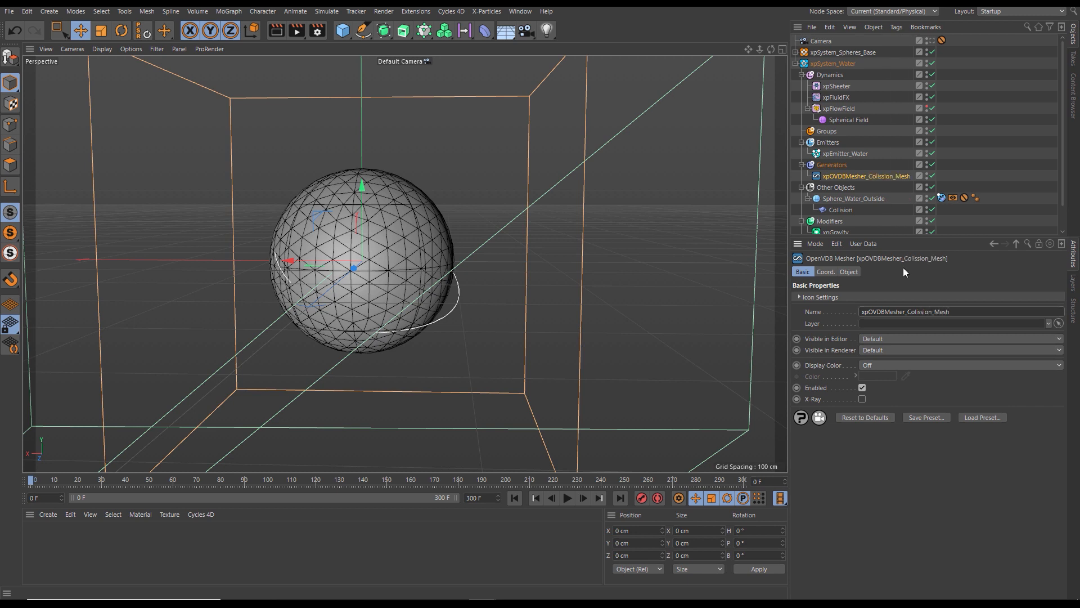
# - Add xpOVDBMesher_Colission_Mesh to the Collision deformer's collider objects and play the simulation to test the deformation
pyautogui.click(836, 210)
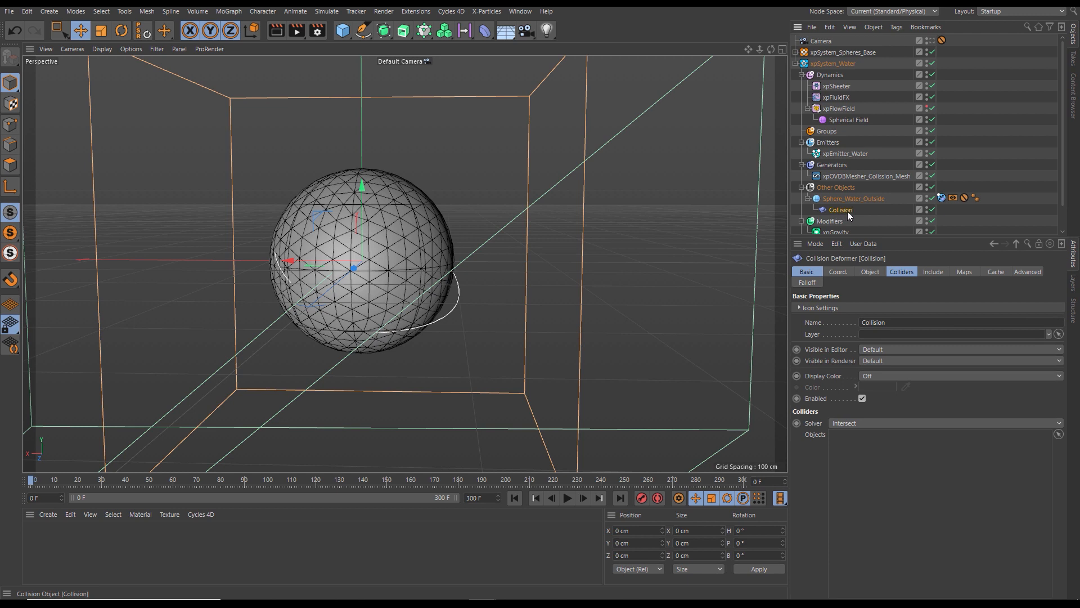
pyautogui.click(895, 272)
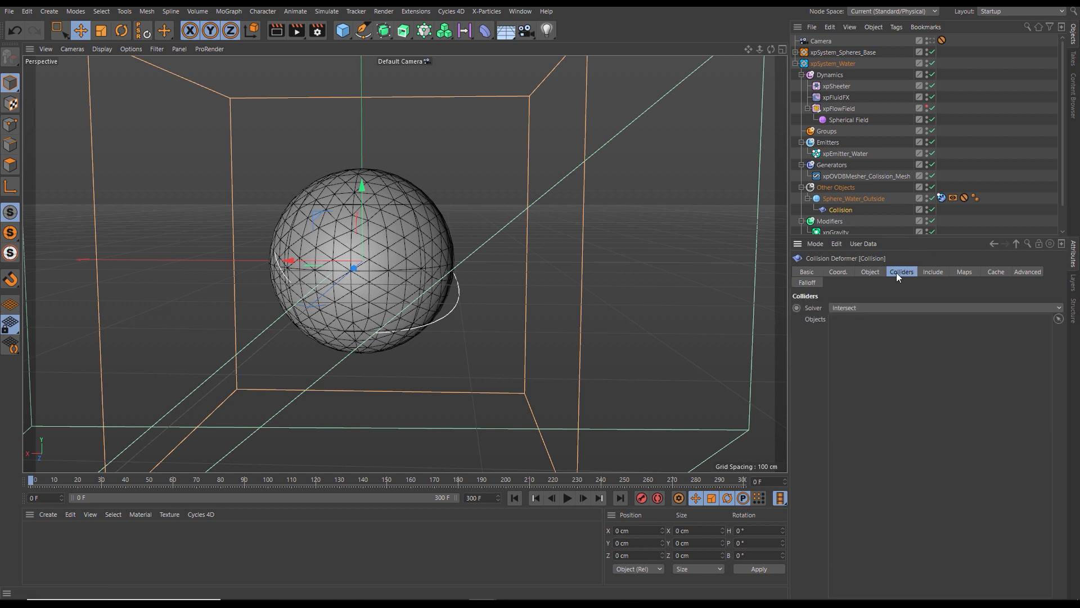
pyautogui.moveTo(866, 177); pyautogui.dragTo(881, 325)
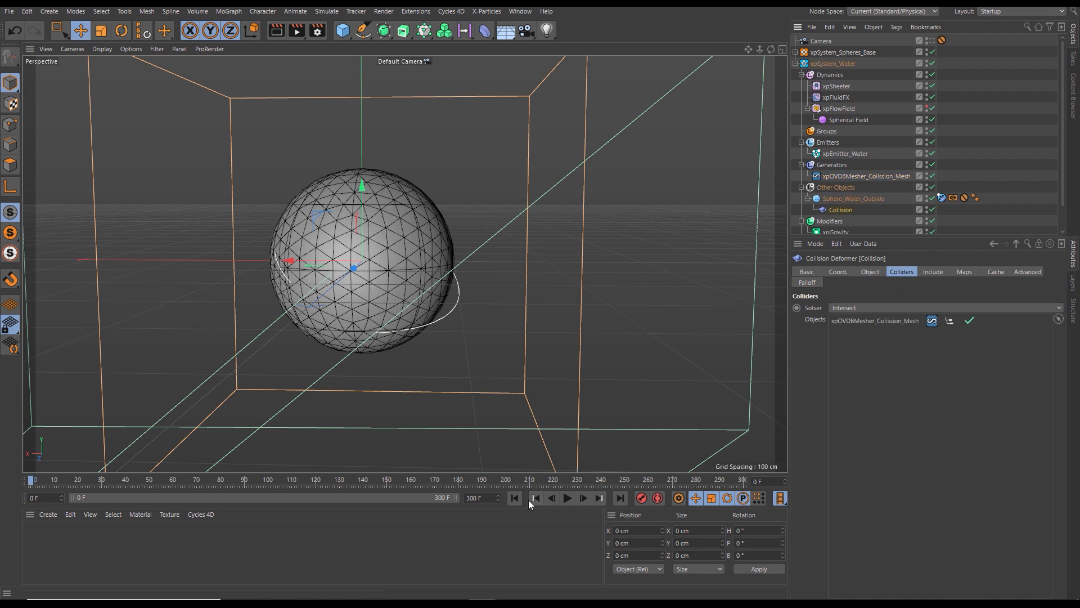
pyautogui.click(567, 498)
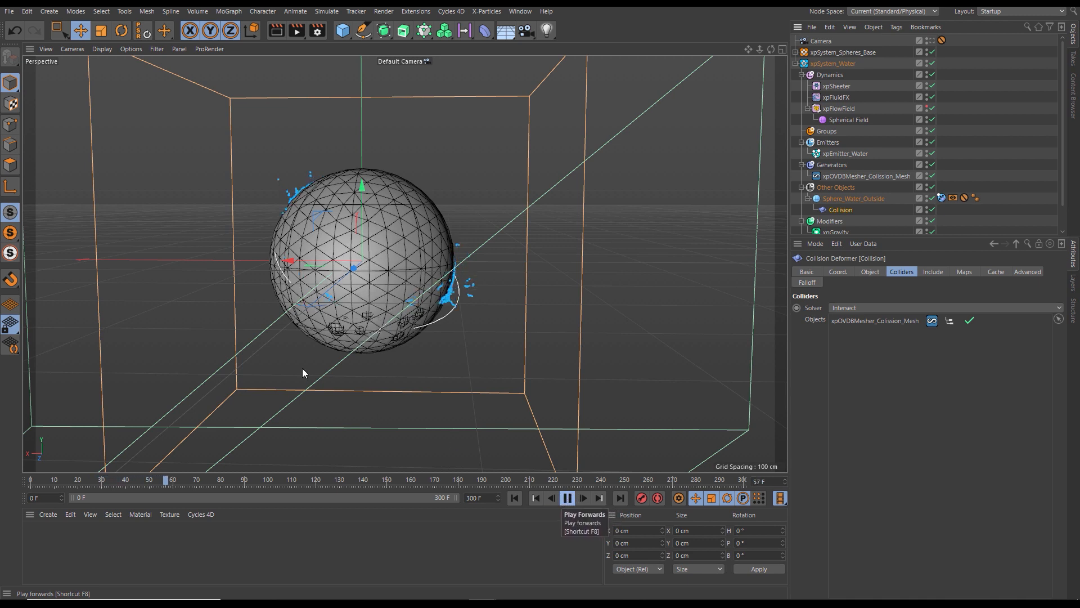
pyautogui.click(569, 500)
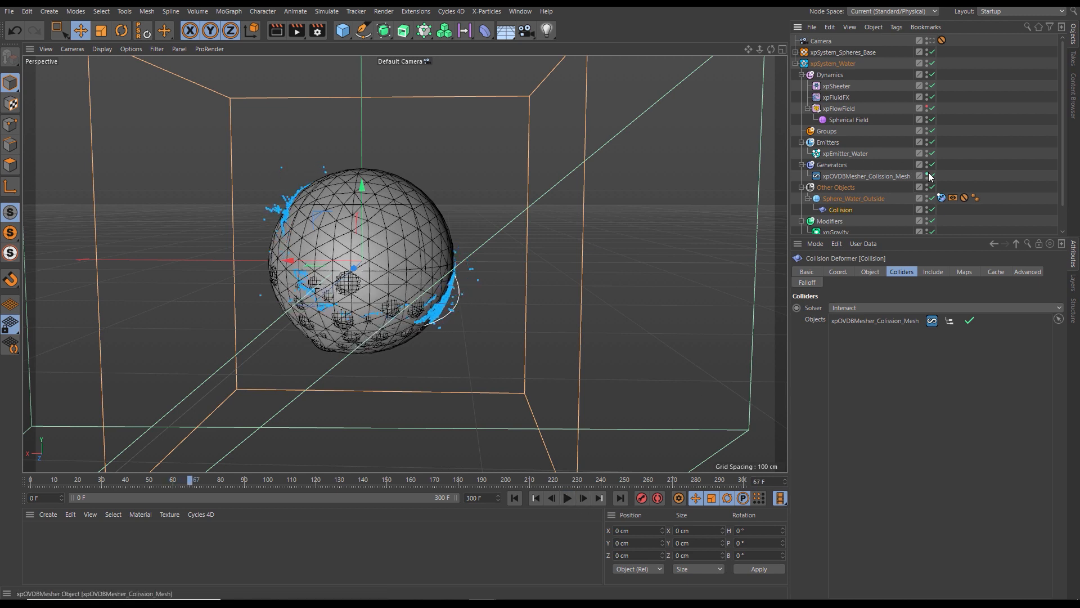
# - Hide xpOVDBMesher_Colission_Mesh in the viewport and continue the playback to view the deforming outer sphere
pyautogui.click(926, 175)
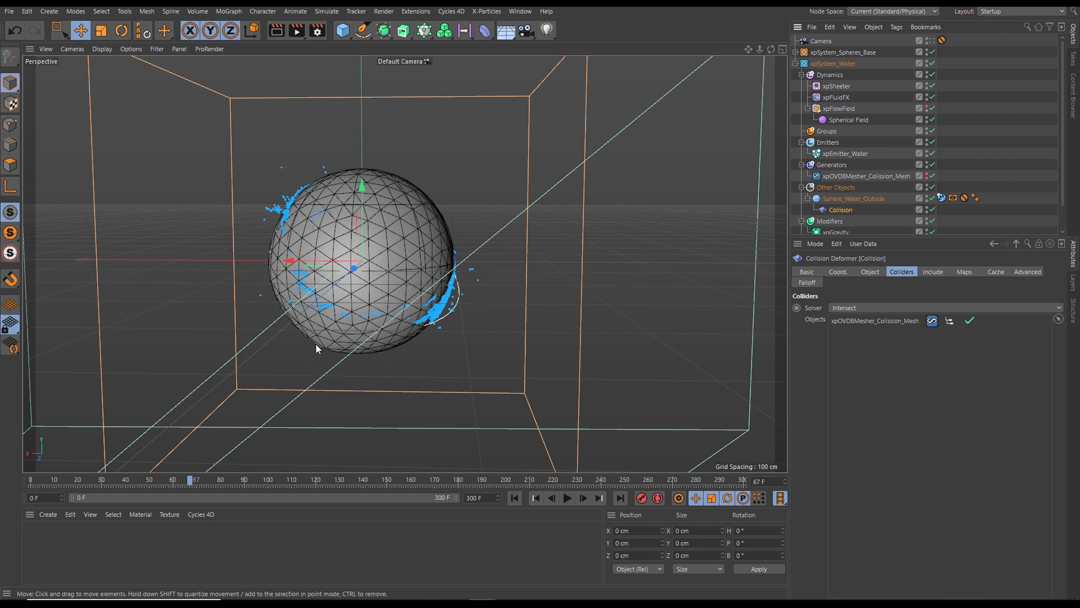
pyautogui.click(568, 499)
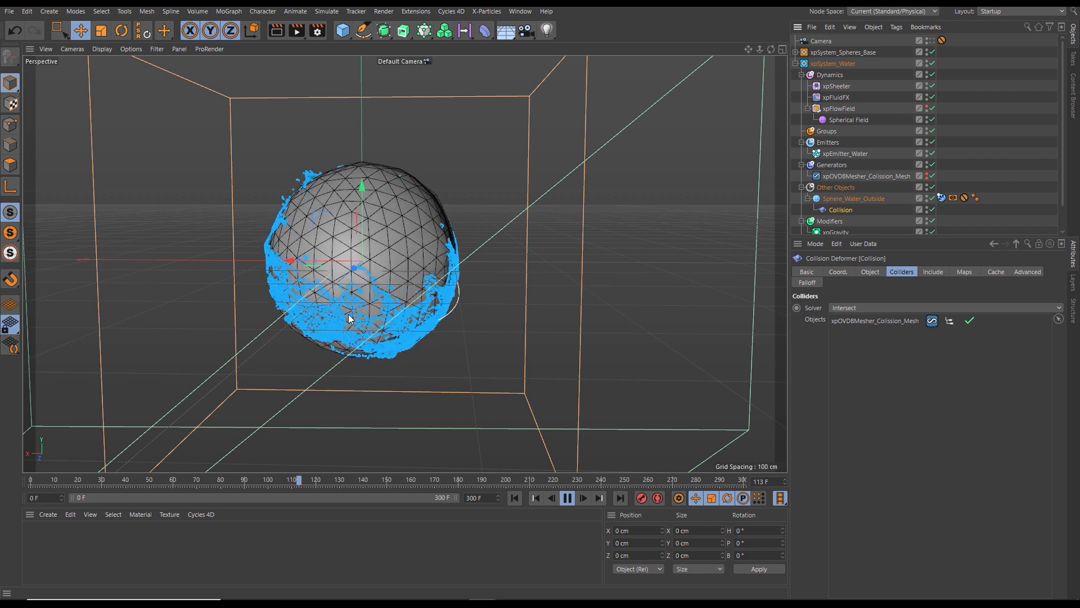
pyautogui.click(567, 500)
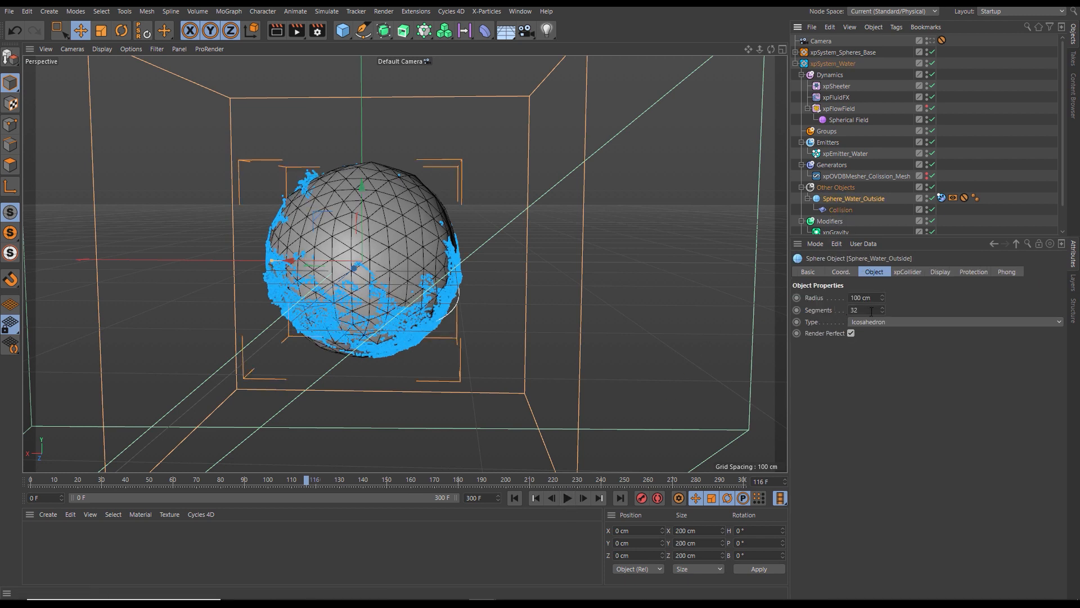
# - Set Sphere_Water_Outside's segments to 70 and replay the simulation from the start
pyautogui.click(861, 310)
pyautogui.write('70')
pyautogui.press('Return')
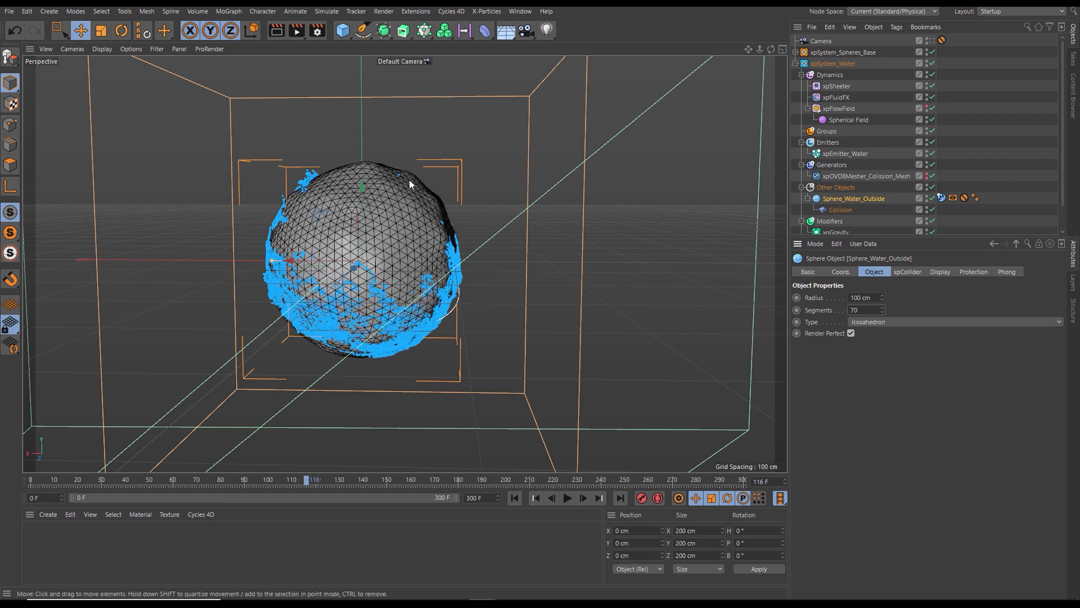
pyautogui.click(514, 497)
pyautogui.click(566, 498)
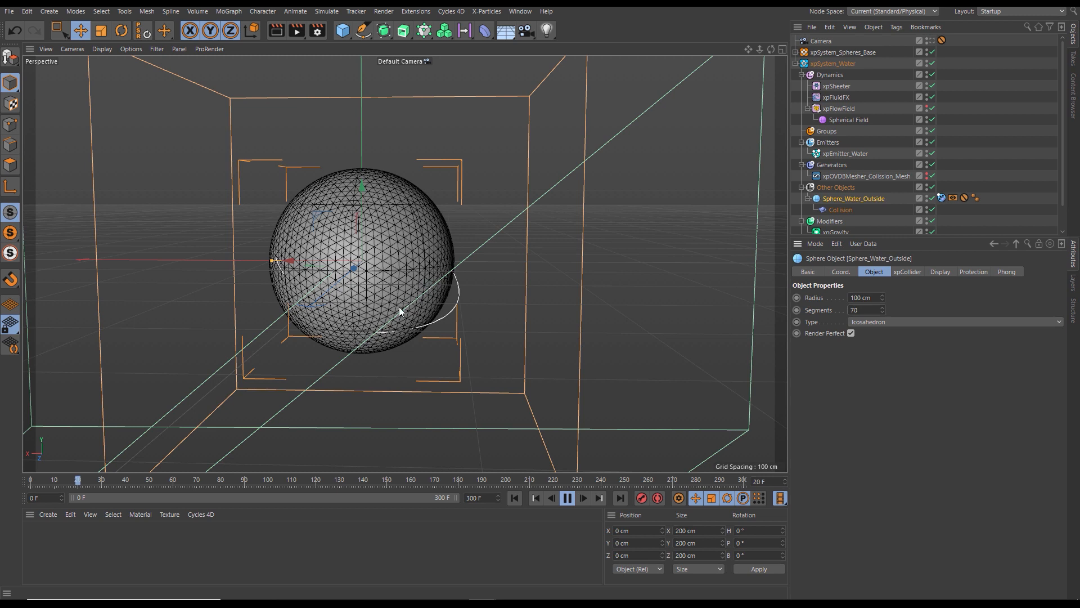
# - Switch the viewport's line display to isoparms, hide Sphere_Water_Outside to view the water over the base spheres, and stop the playback
pyautogui.press('n')
pyautogui.press('i')
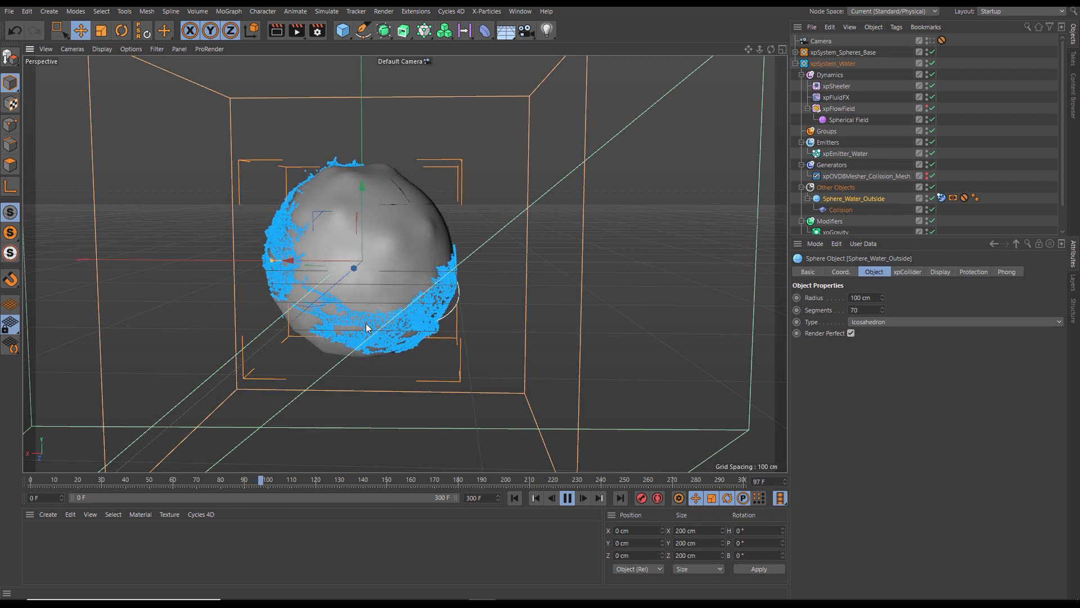
pyautogui.click(927, 207)
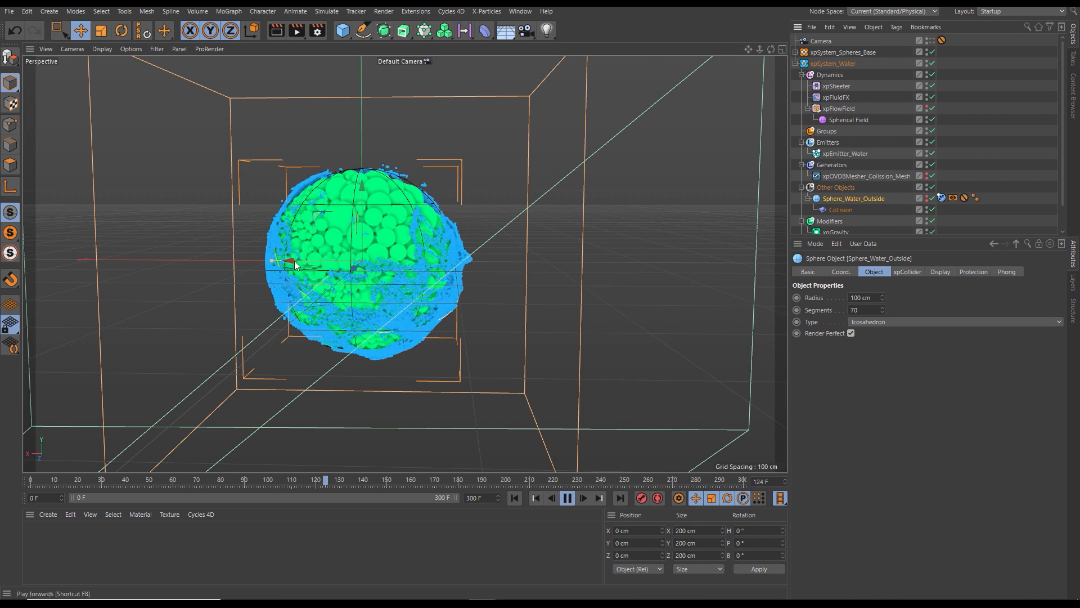
pyautogui.press('F8')
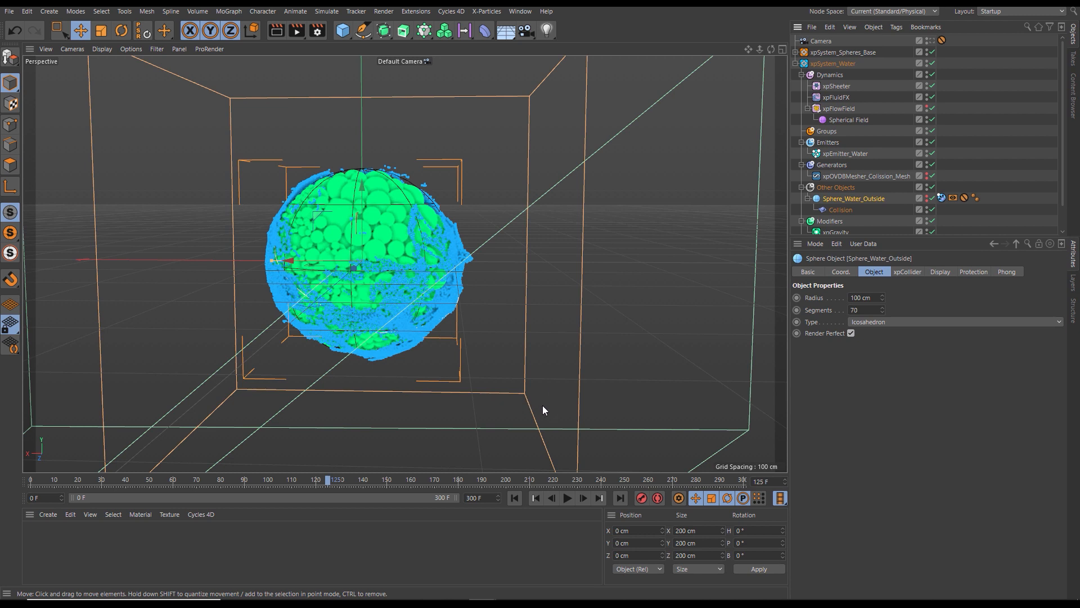
# - Replay the water simulation from the start, stop it midway, and run it again from frame 0 to study the flow
pyautogui.click(515, 498)
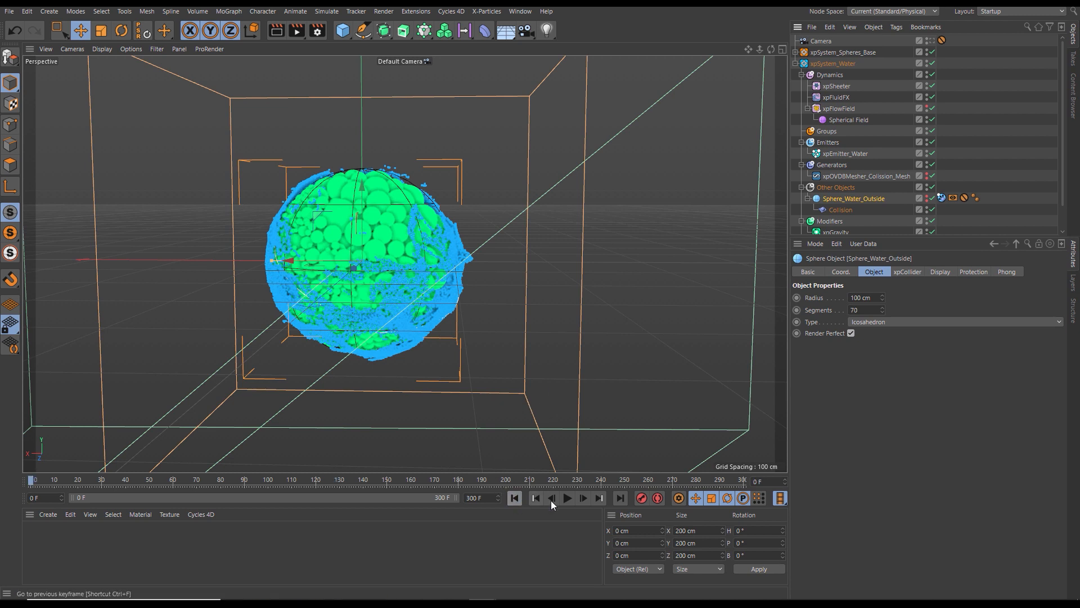
pyautogui.click(567, 498)
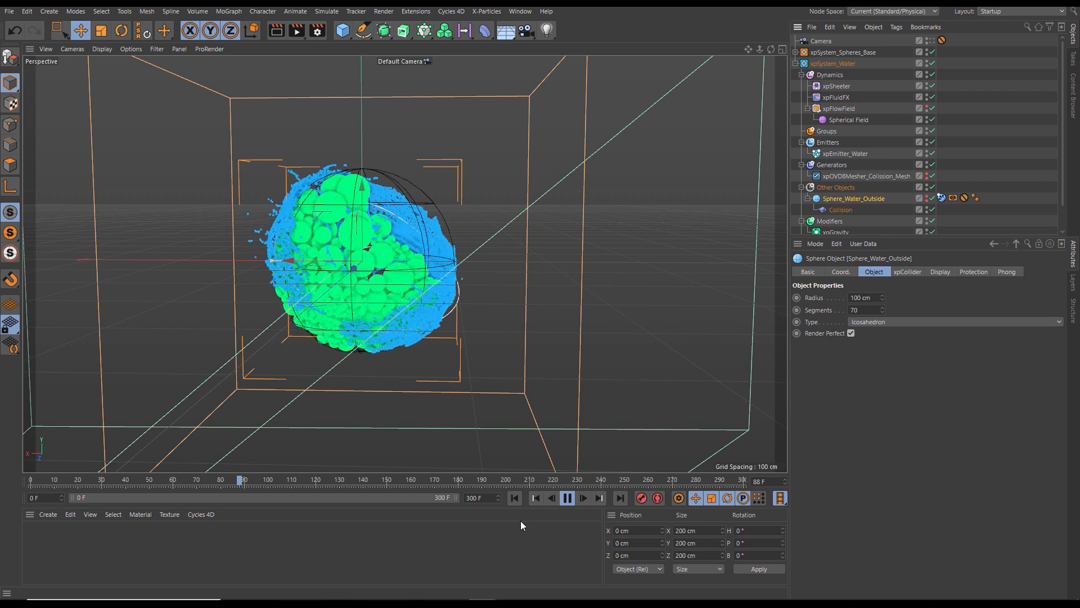
pyautogui.click(561, 498)
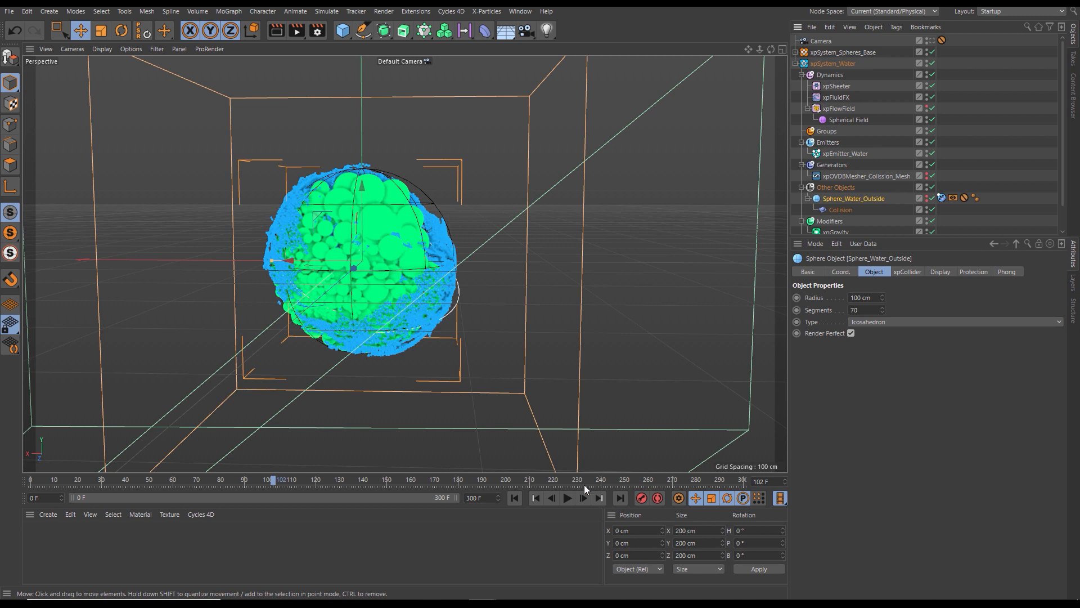
pyautogui.click(514, 498)
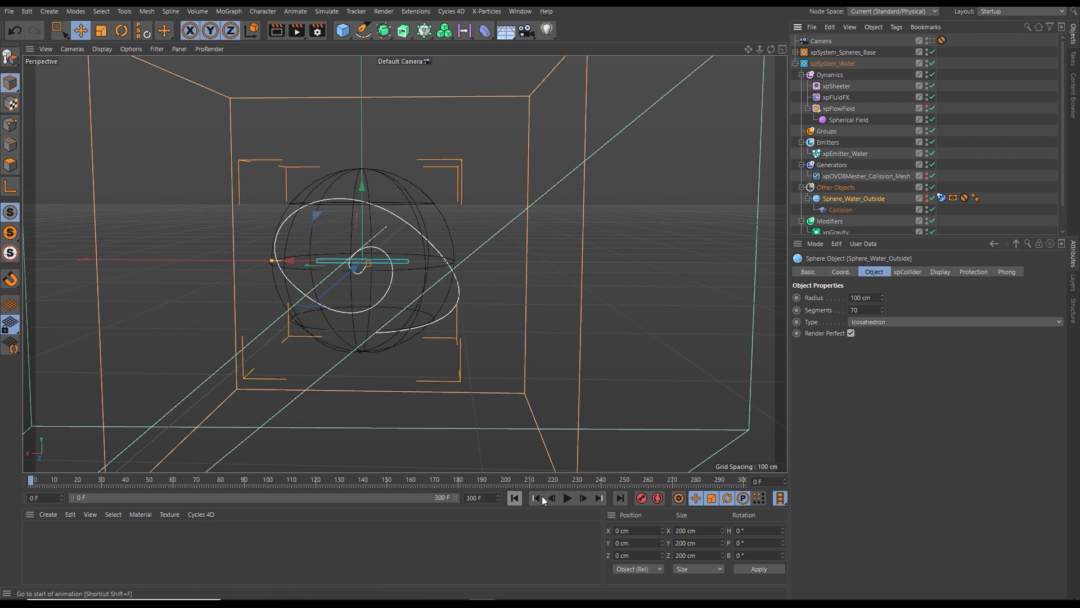
pyautogui.click(567, 499)
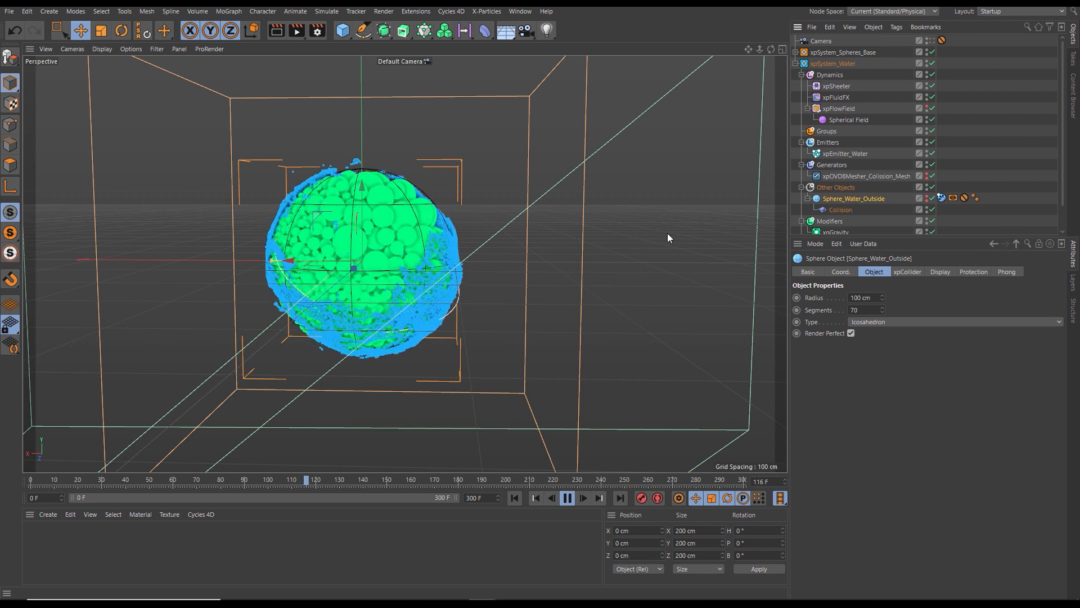
# - Set xpSheeter's Max Hole Size to 6 cm and replay the simulation from the start, stopping it after checking the water sheets
pyautogui.click(835, 86)
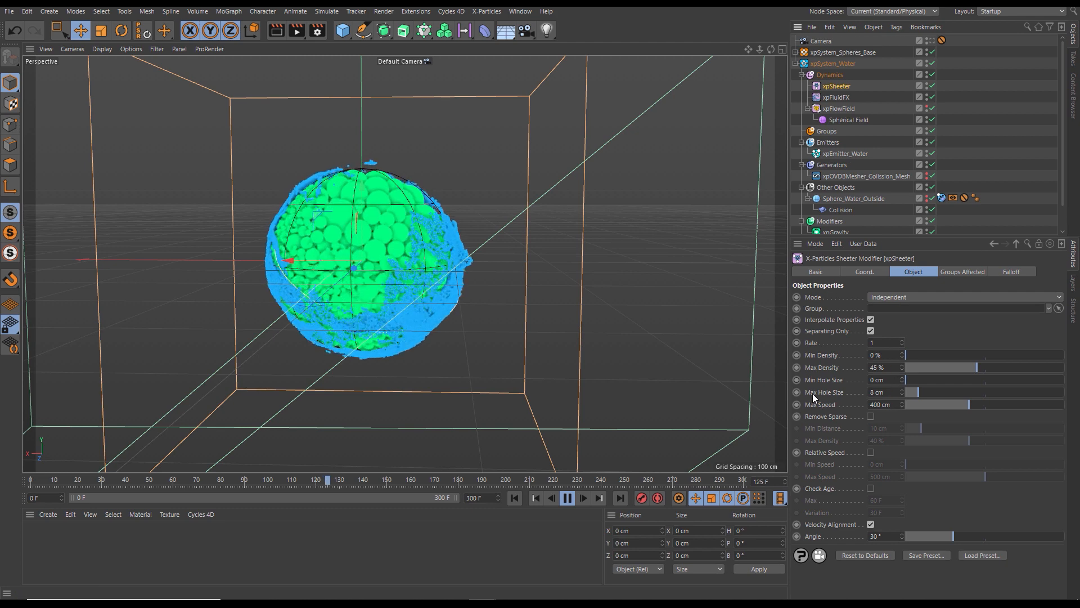
pyautogui.click(903, 395)
pyautogui.click(902, 395)
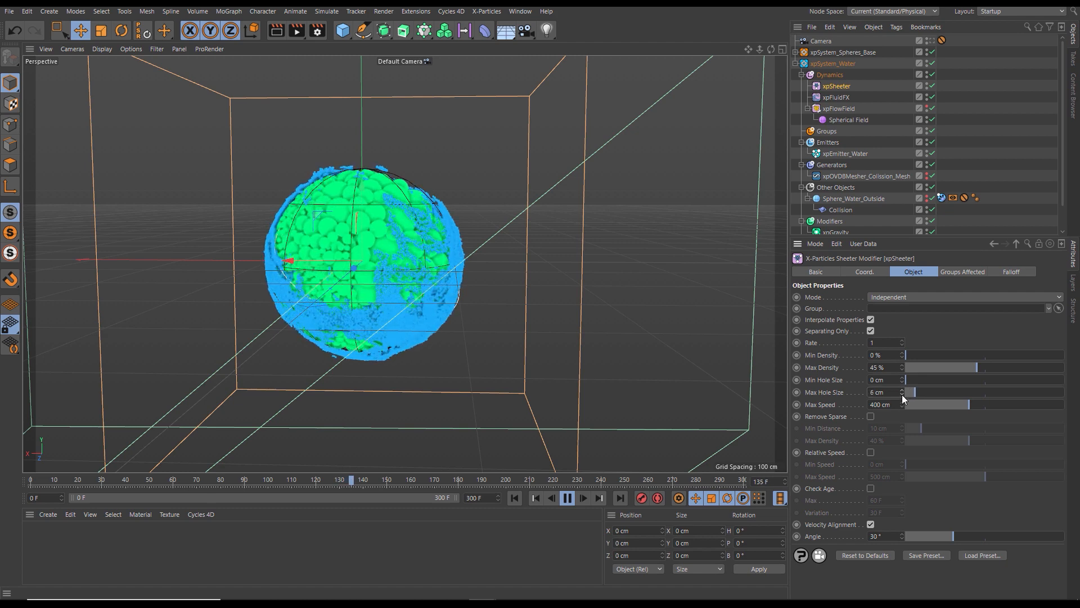
pyautogui.click(514, 498)
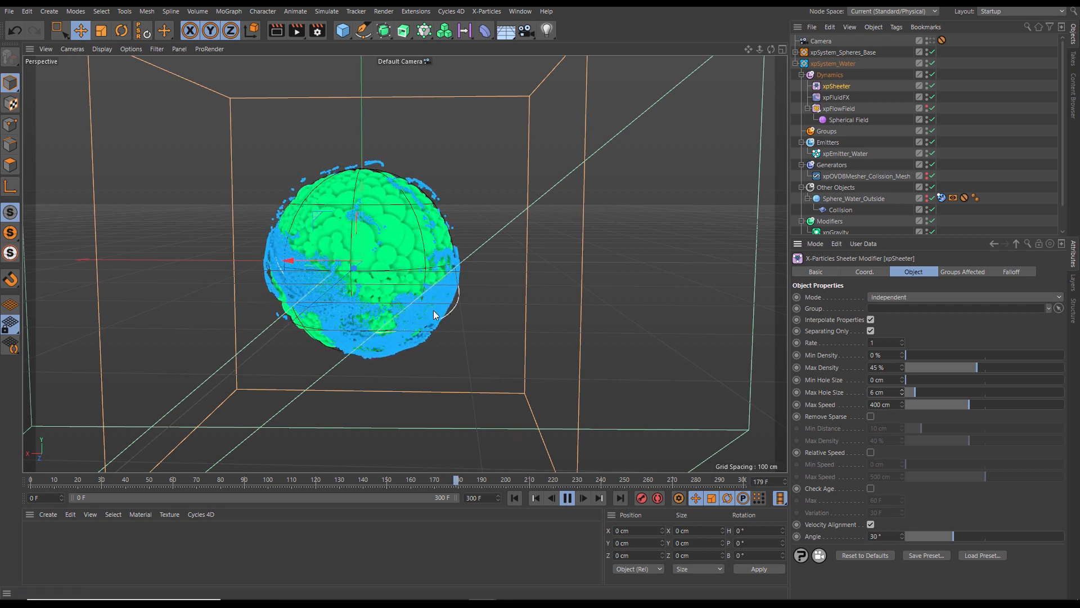
pyautogui.click(568, 499)
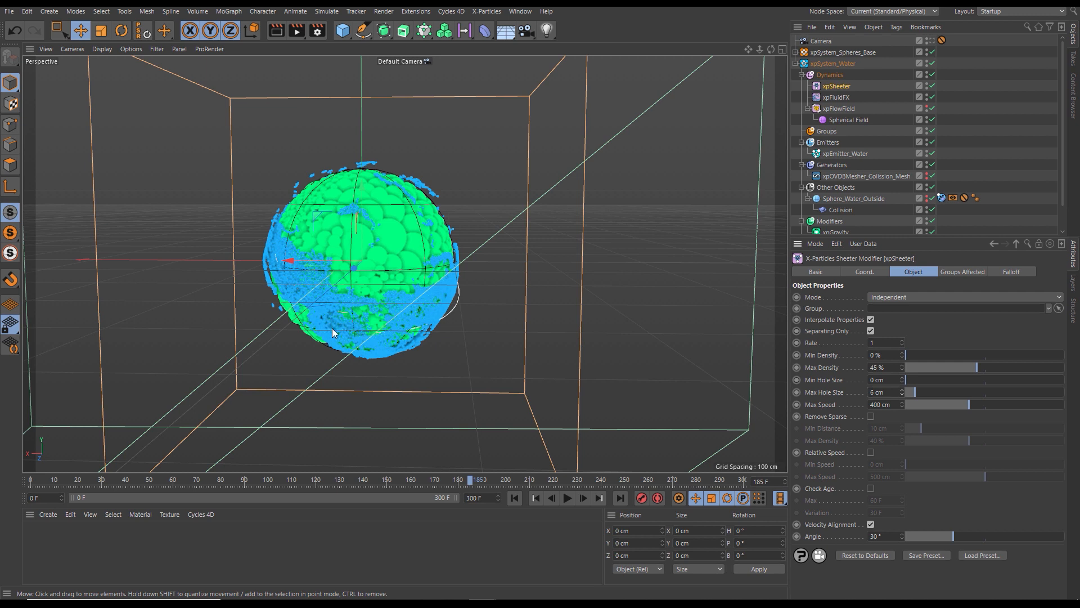
# - Add an xpTurbulence motion modifier to xpSystem_Water's Modifiers folder and play the simulation from frame 0
pyautogui.click(520, 497)
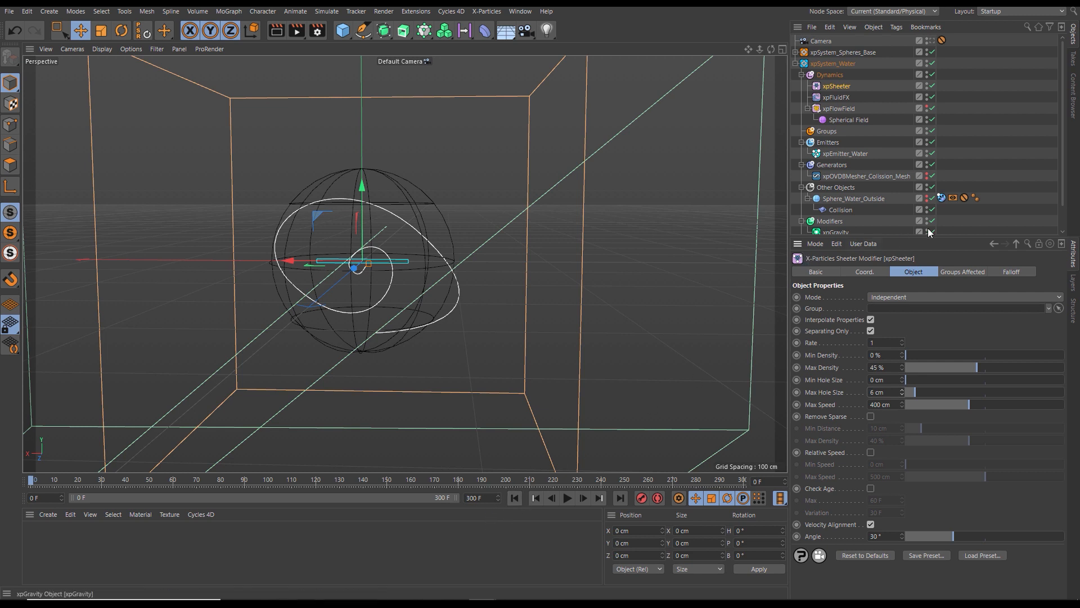
pyautogui.moveTo(959, 237); pyautogui.dragTo(959, 318)
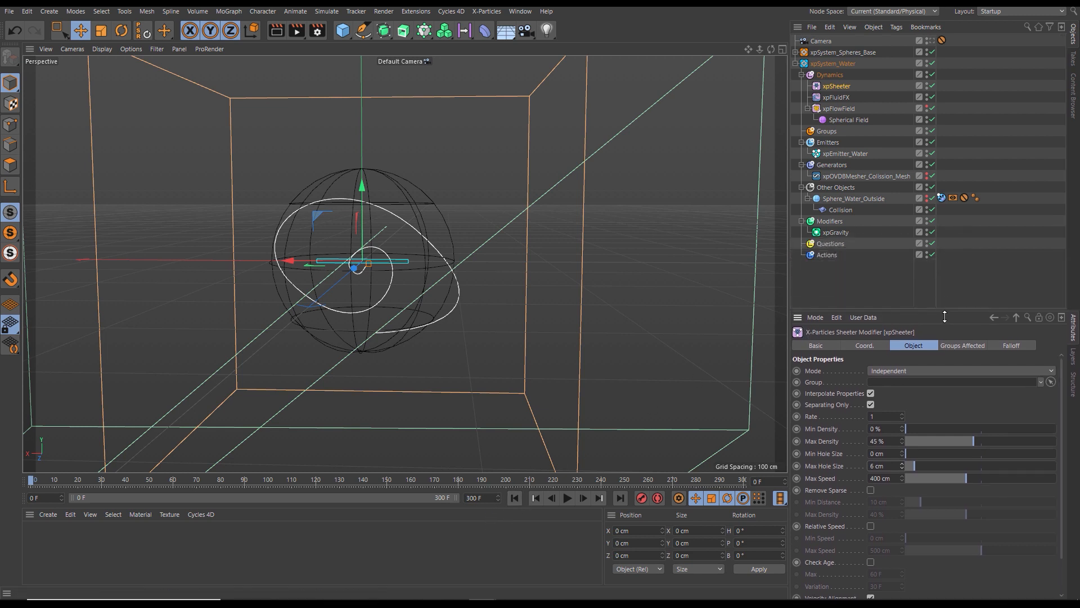
pyautogui.click(835, 221)
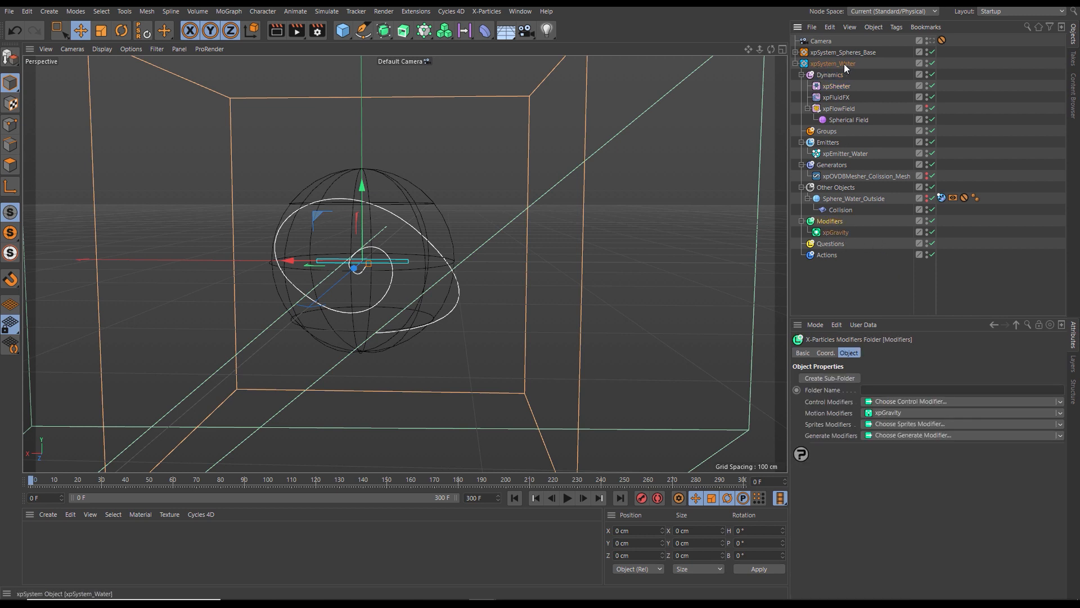
pyautogui.click(1059, 416)
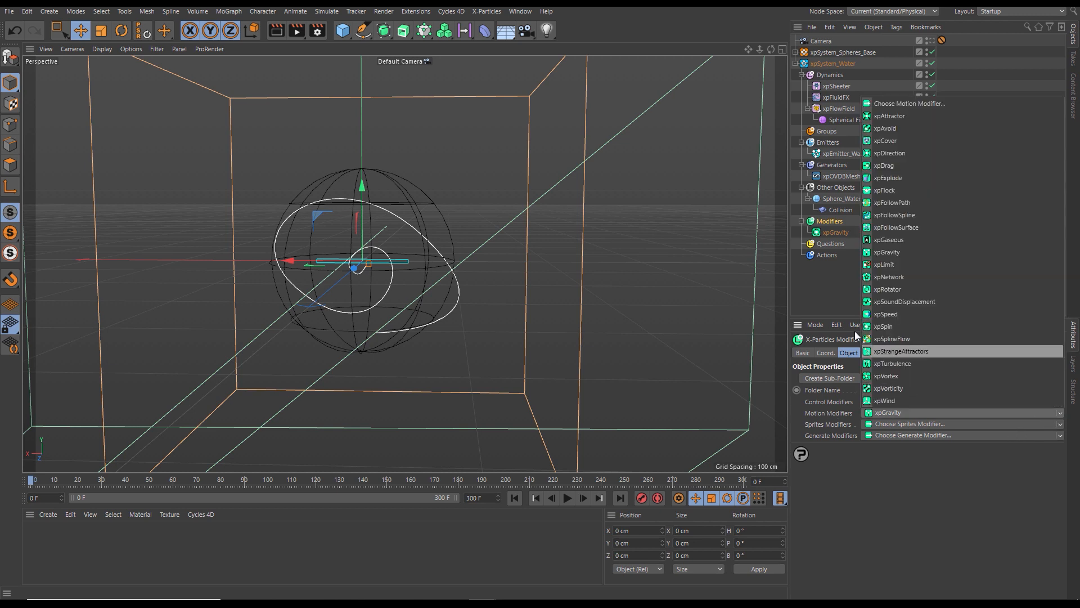
pyautogui.click(890, 364)
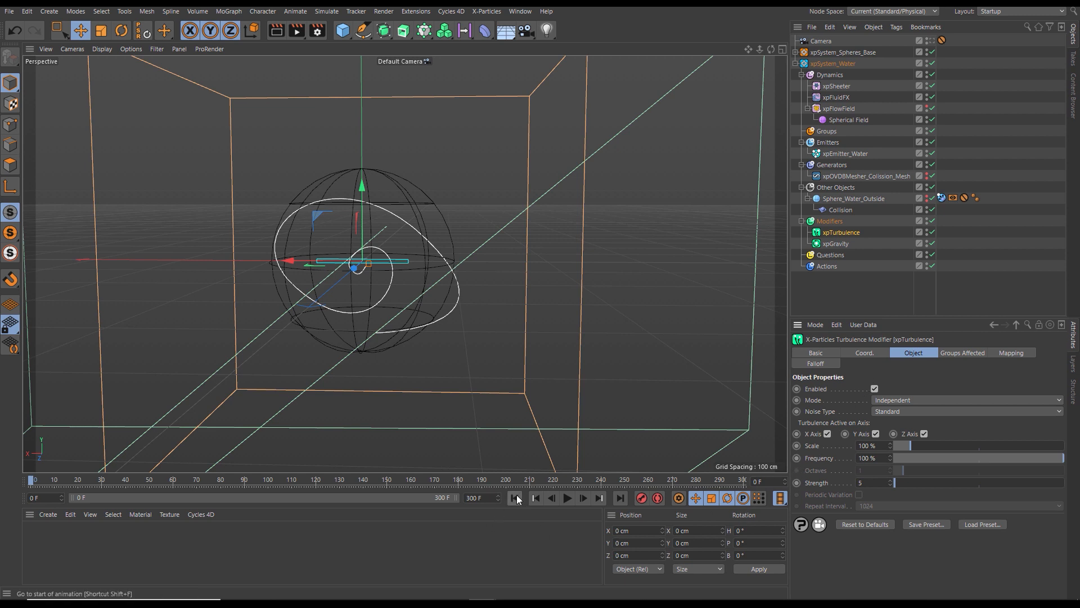
pyautogui.click(564, 498)
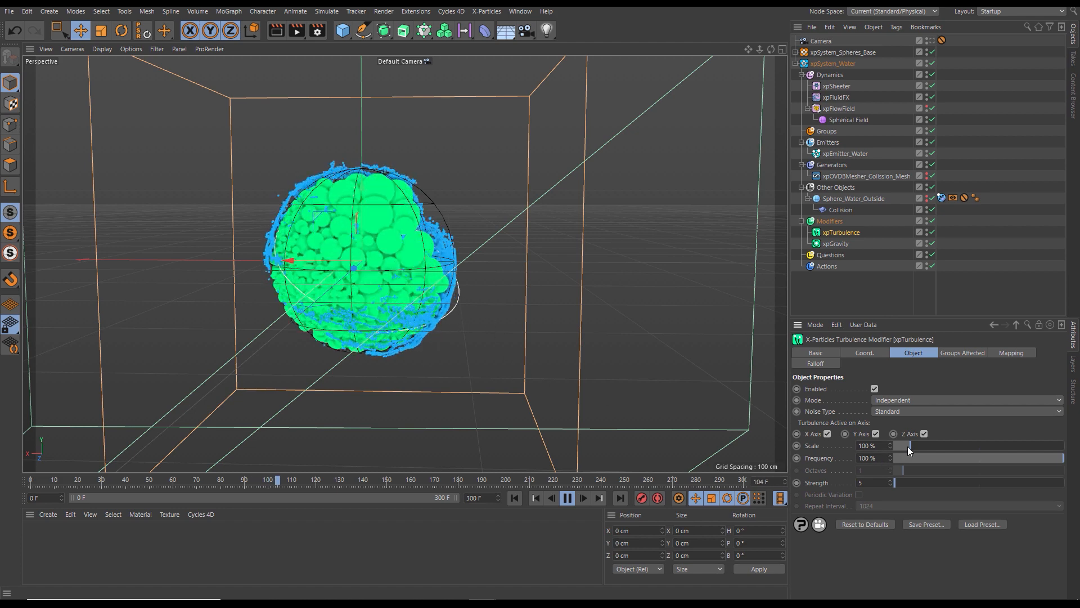
# - Set xpTurbulence's Scale to 40% and Frequency to 40%, restarting the simulation to test the change
pyautogui.doubleClick(866, 446)
pyautogui.write('40')
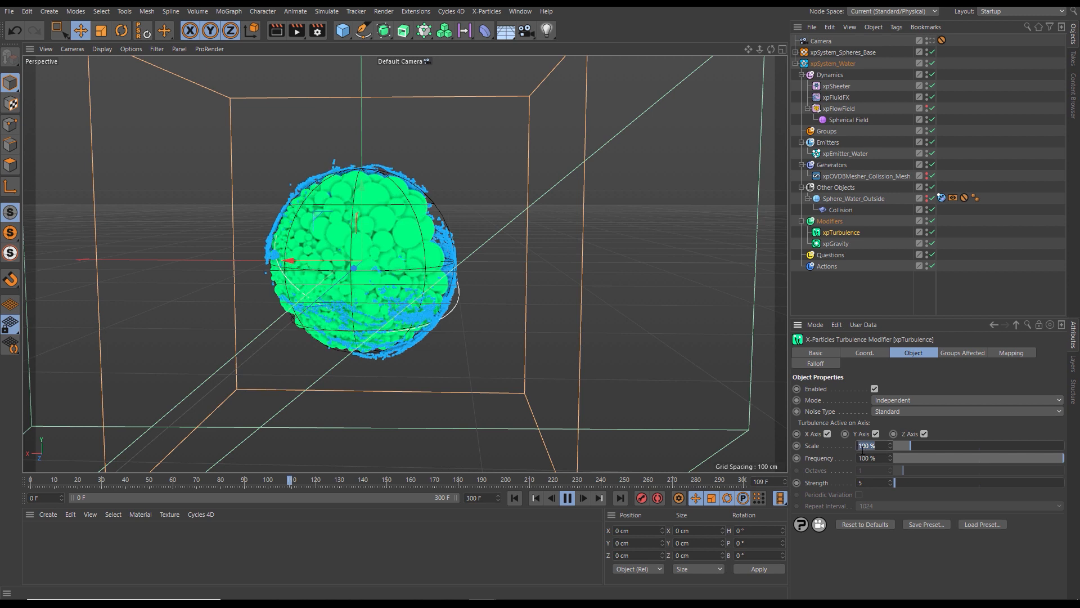
pyautogui.press('Return')
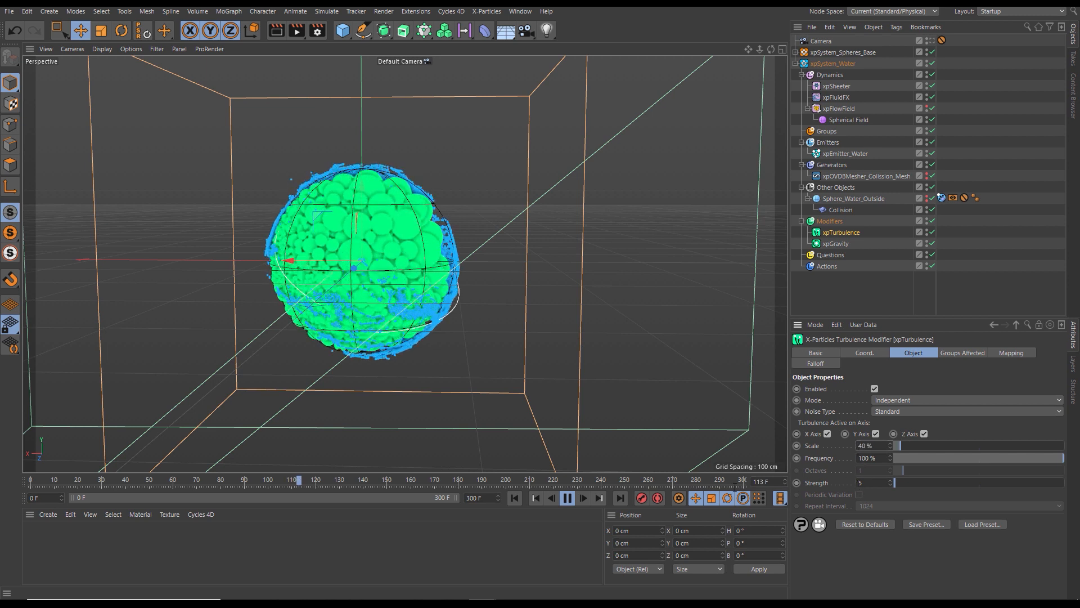
pyautogui.hotkey('shift', 'f')
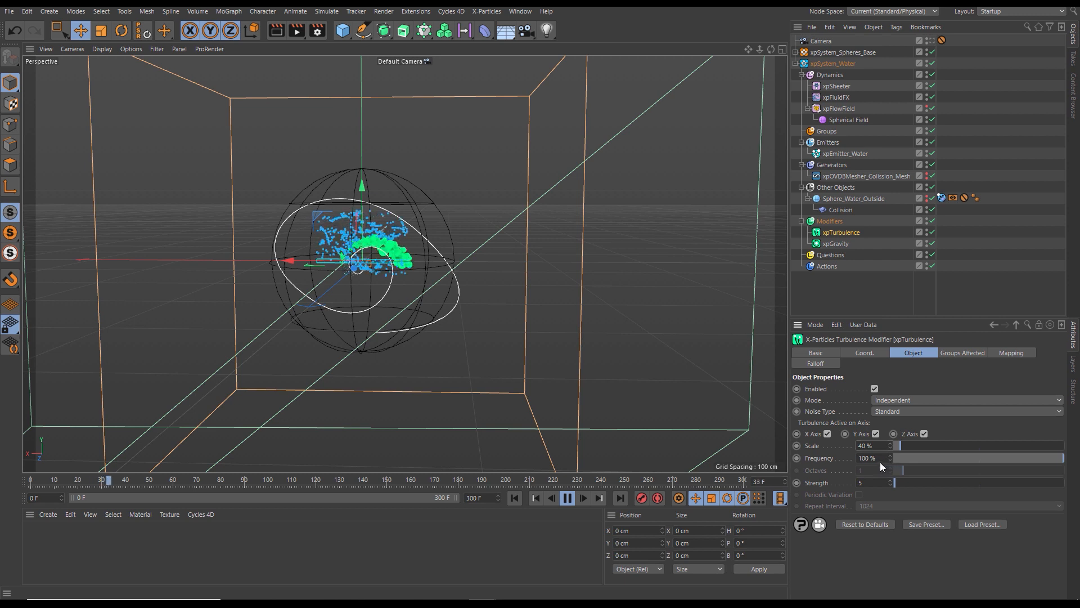
pyautogui.moveTo(879, 459); pyautogui.dragTo(830, 461)
pyautogui.write('40')
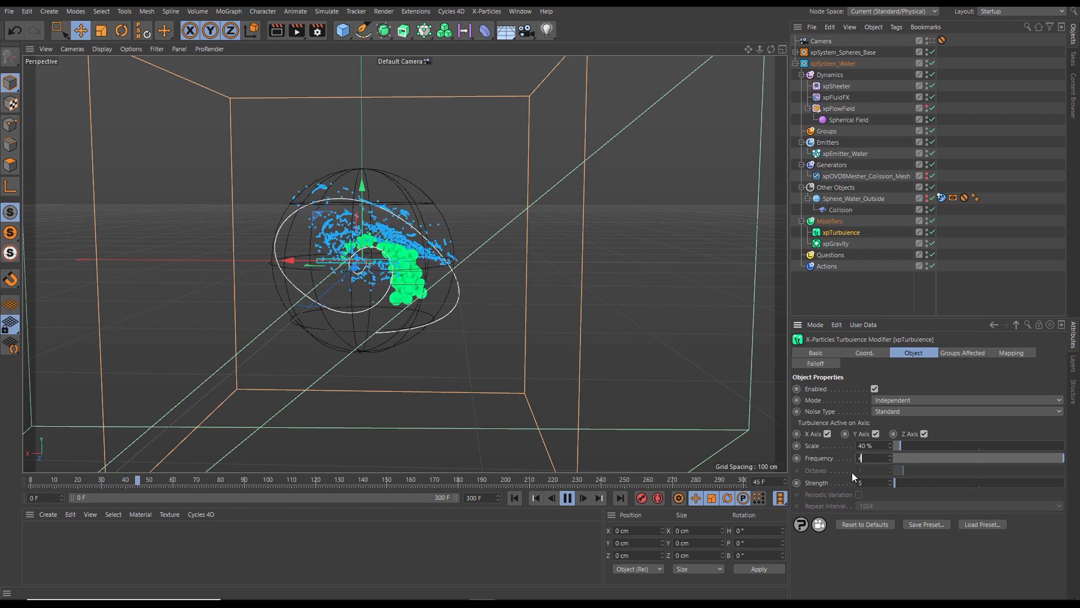
pyautogui.press('Return')
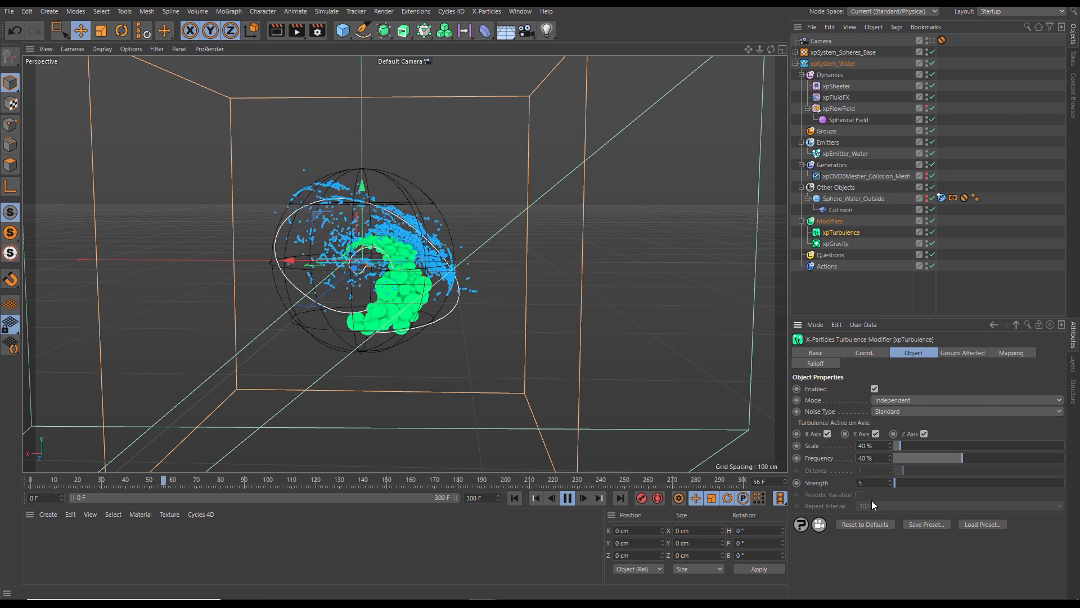
# - Raise xpTurbulence's Strength to 31 and rerun the simulation from the start to test the splash
pyautogui.moveTo(896, 484); pyautogui.dragTo(898, 485)
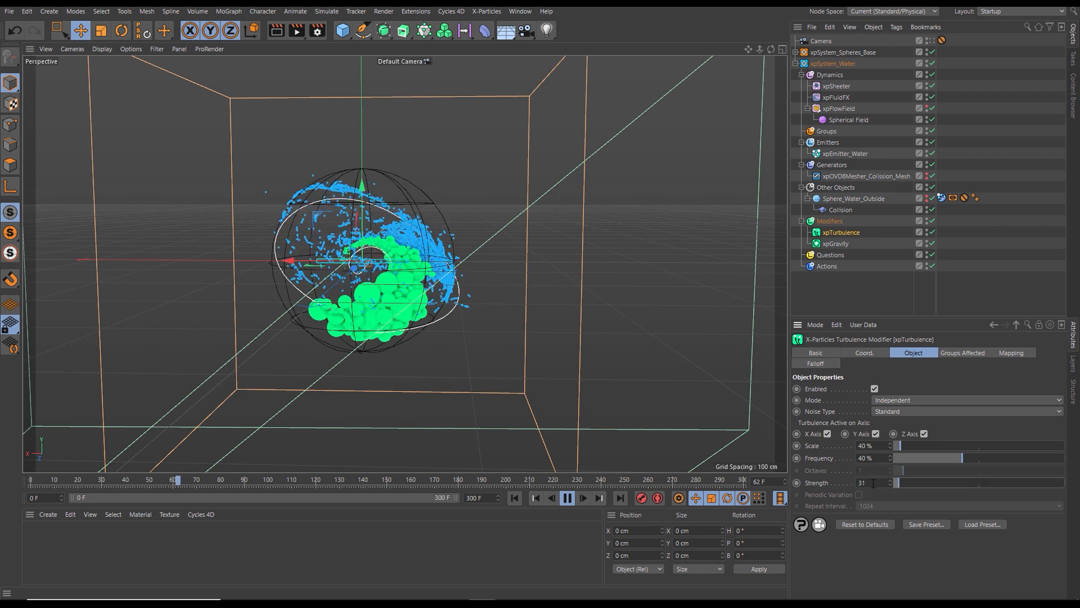
pyautogui.click(515, 498)
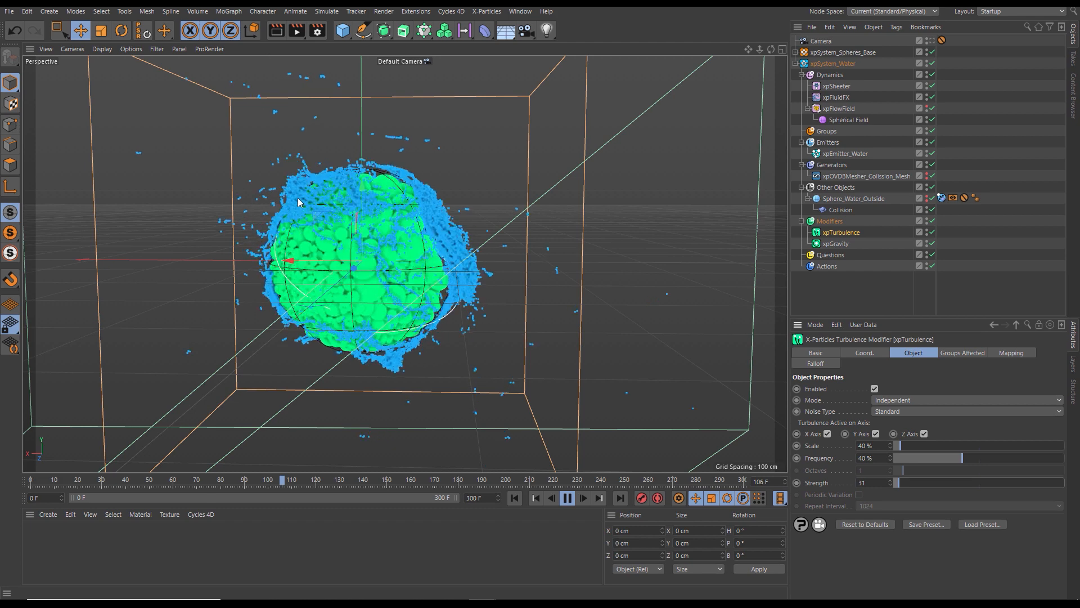
pyautogui.click(567, 498)
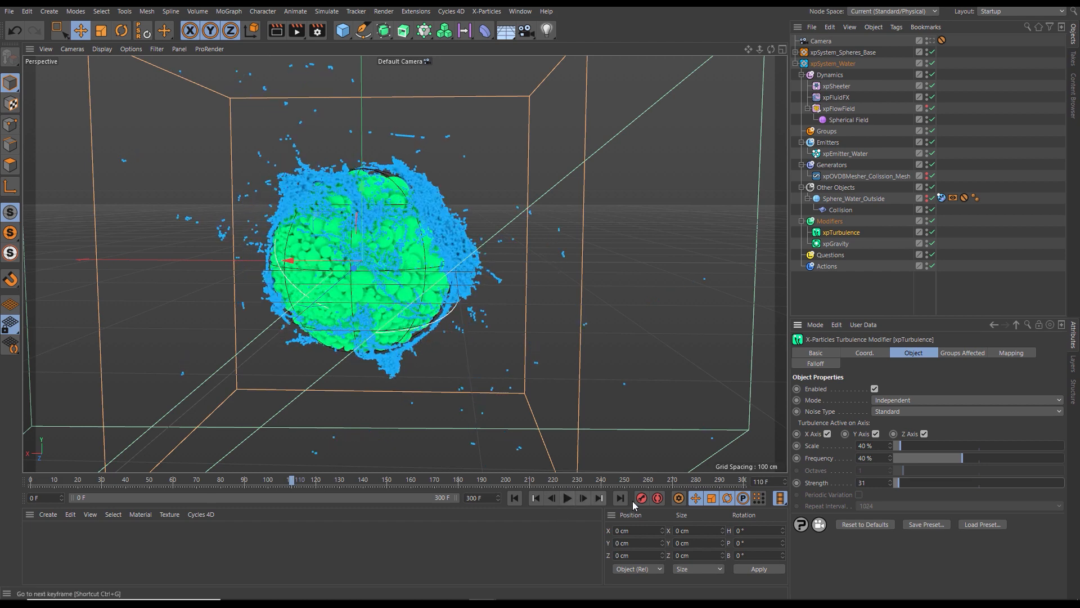
# - Set xpTurbulence's Strength to 20, replay the simulation from the start, and stop it after checking the splash
pyautogui.click(881, 482)
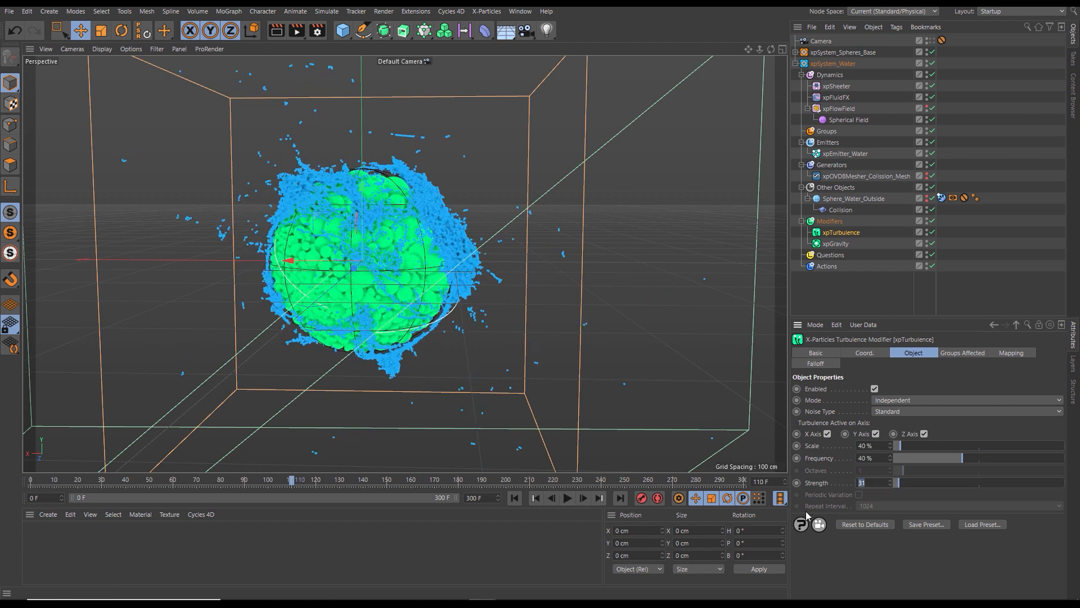
pyautogui.write('20')
pyautogui.press('Return')
pyautogui.click(515, 497)
pyautogui.click(566, 498)
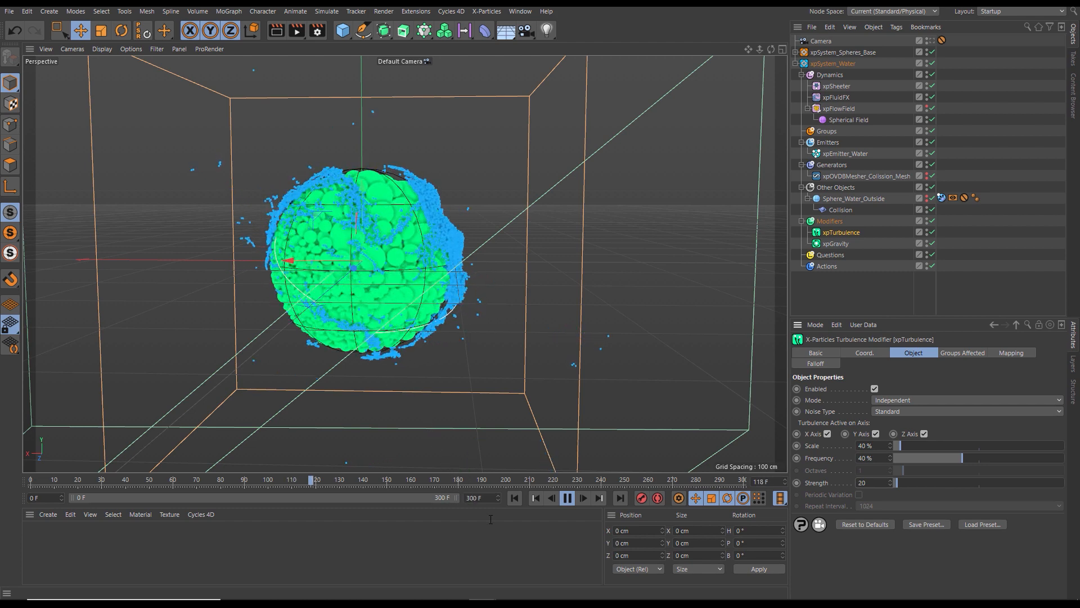
pyautogui.click(568, 500)
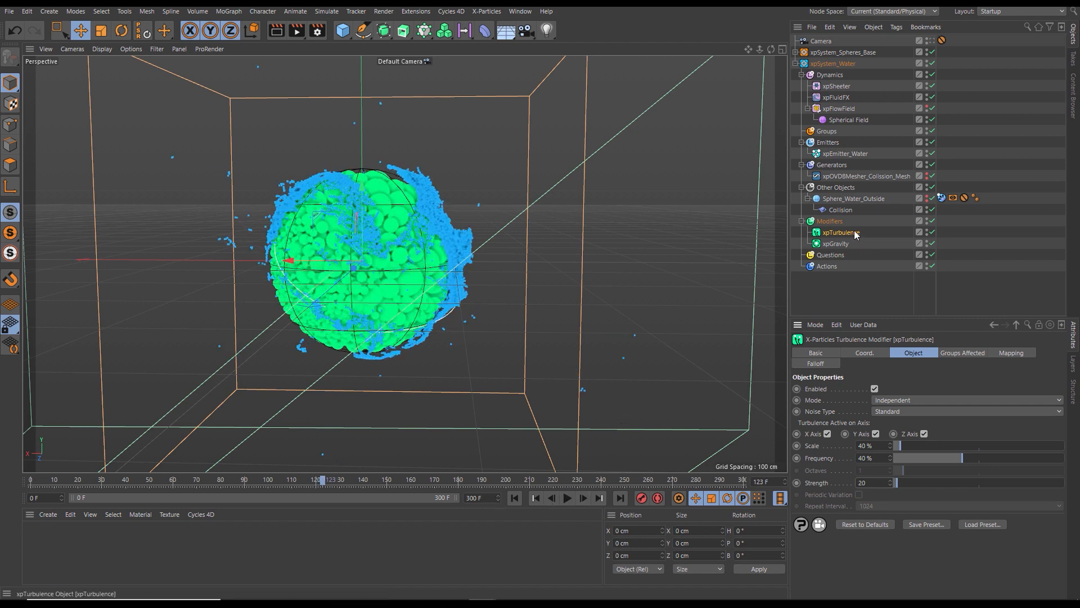
# - Add a Spherical Field to xpTurbulence's falloff and enlarge it in the viewport to slightly beyond the outer water sphere
pyautogui.click(821, 363)
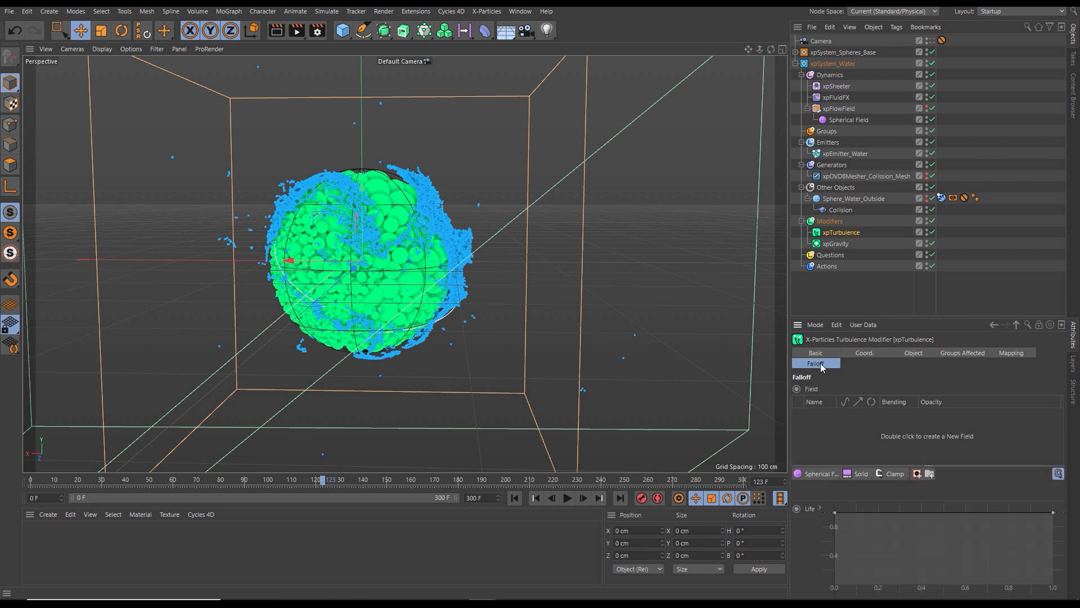
pyautogui.click(815, 474)
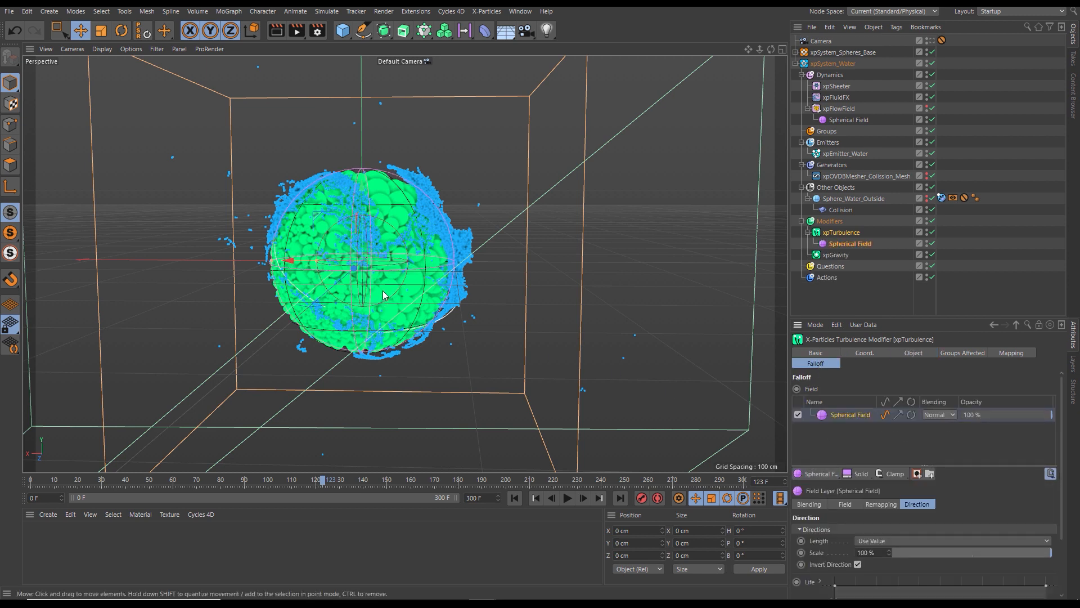
pyautogui.scroll(-3, 420, 283)
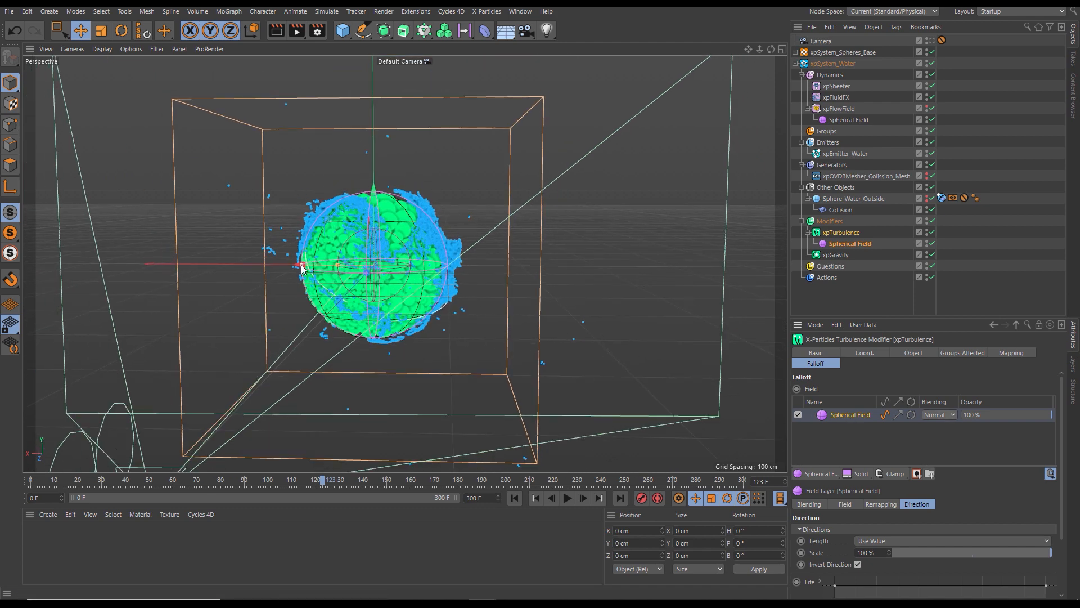
pyautogui.moveTo(295, 272); pyautogui.dragTo(270, 267)
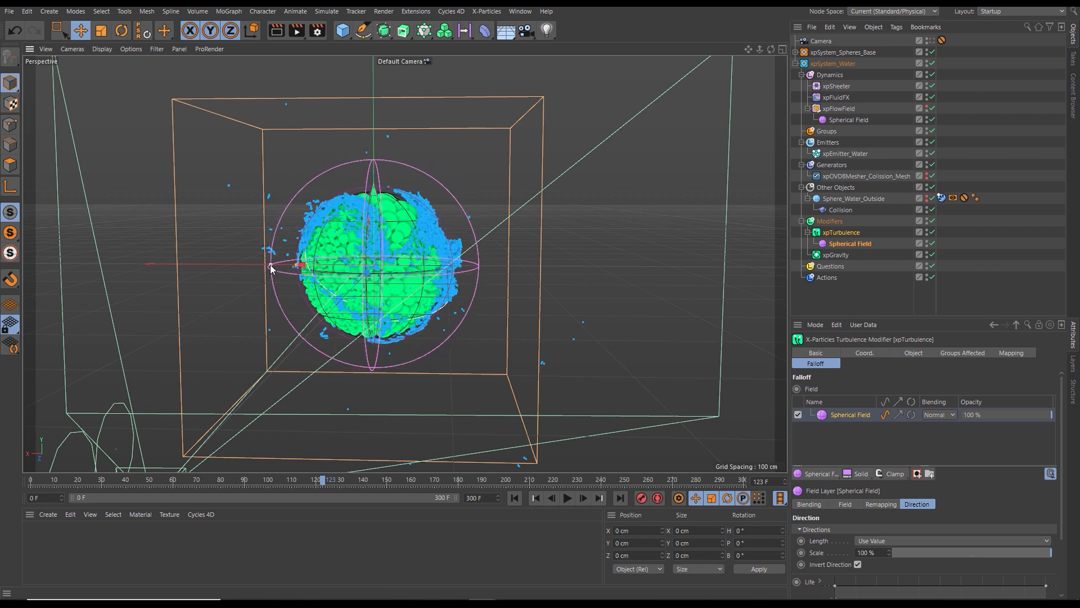
pyautogui.moveTo(272, 265); pyautogui.dragTo(275, 267)
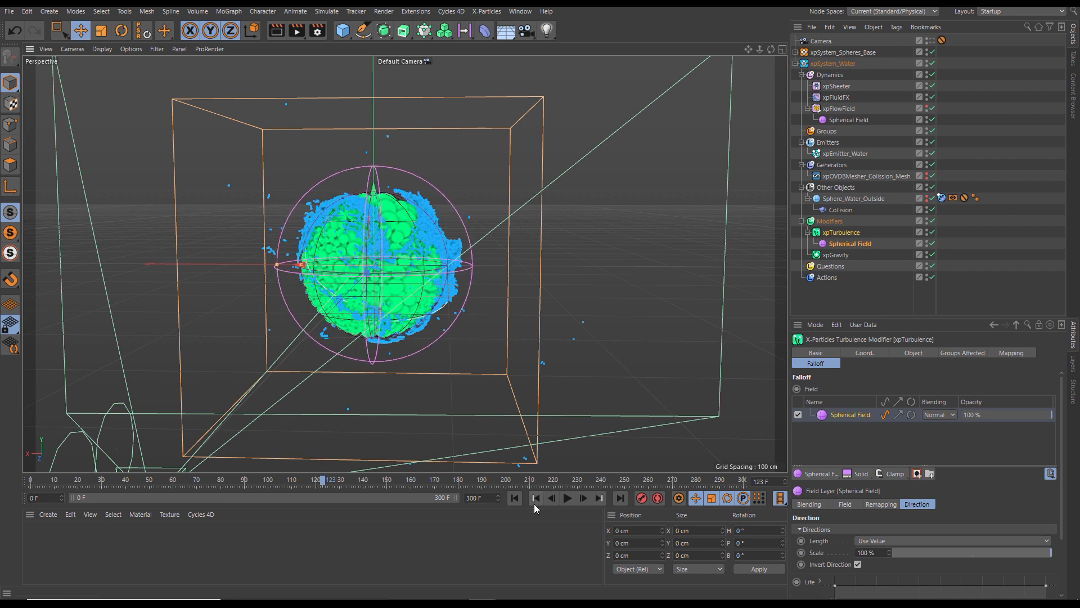
# - Replay the simulation from the start to check the turbulence with the spherical falloff, and stop it
pyautogui.click(515, 497)
pyautogui.click(567, 498)
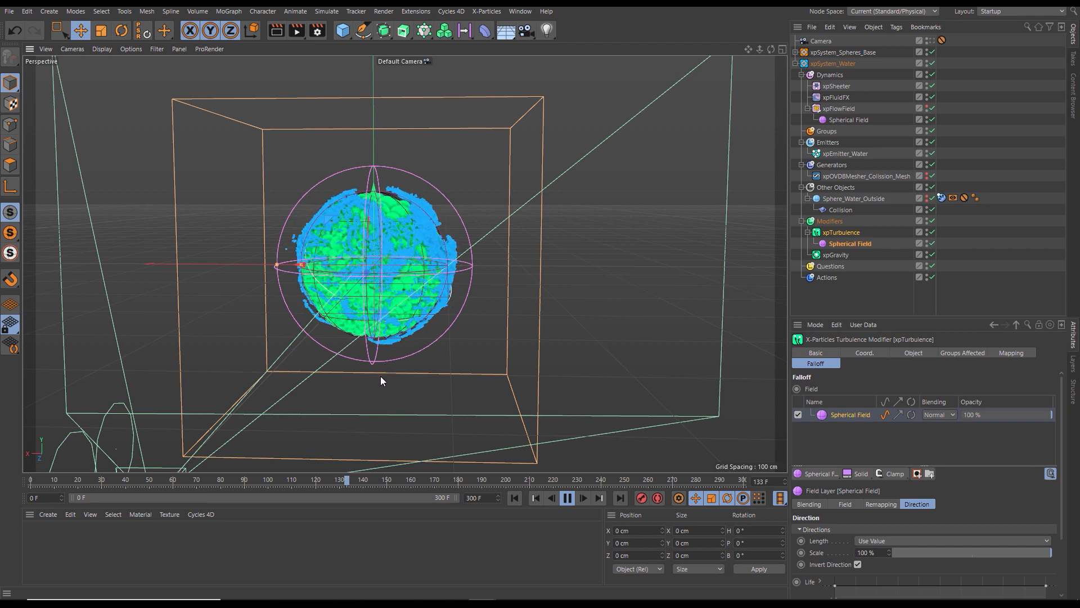
pyautogui.click(566, 499)
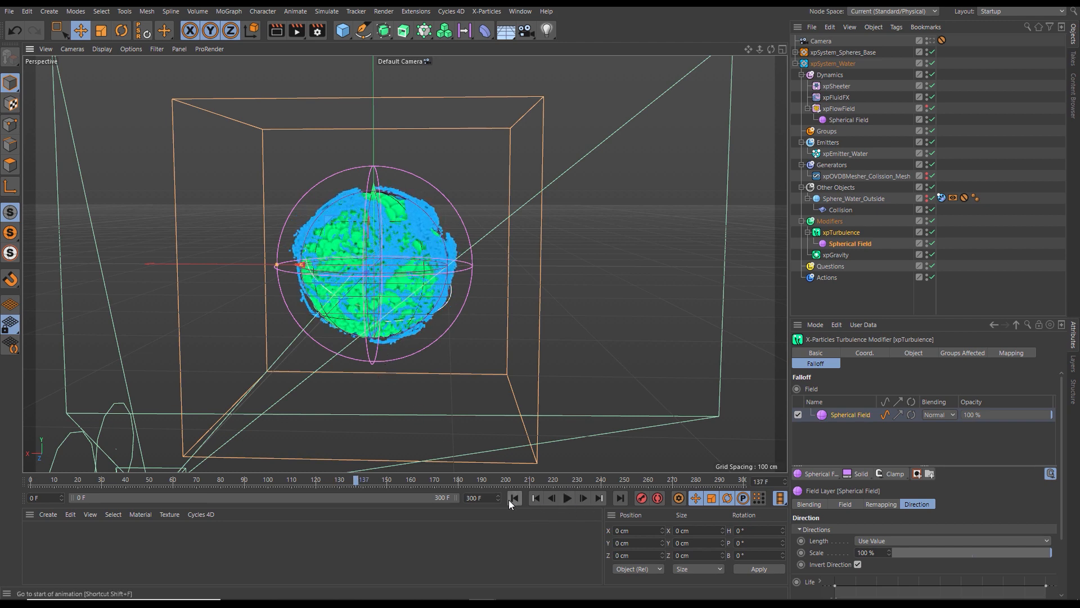
# - Return to frame 0 and collapse the hierarchies under xpFlowField and Sphere_Water_Outside
pyautogui.click(513, 499)
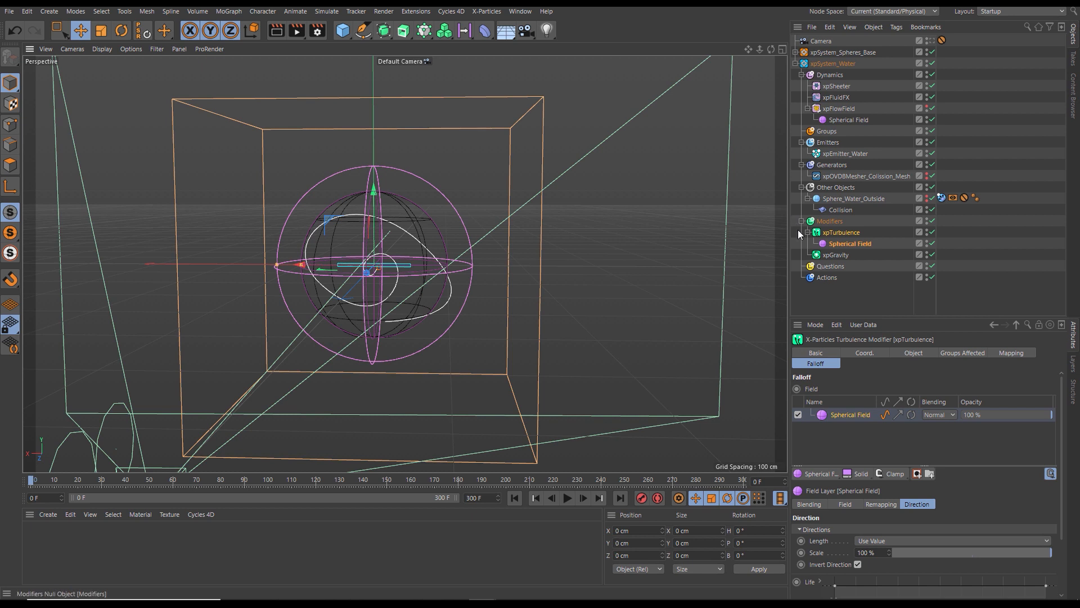
pyautogui.click(808, 109)
pyautogui.click(807, 187)
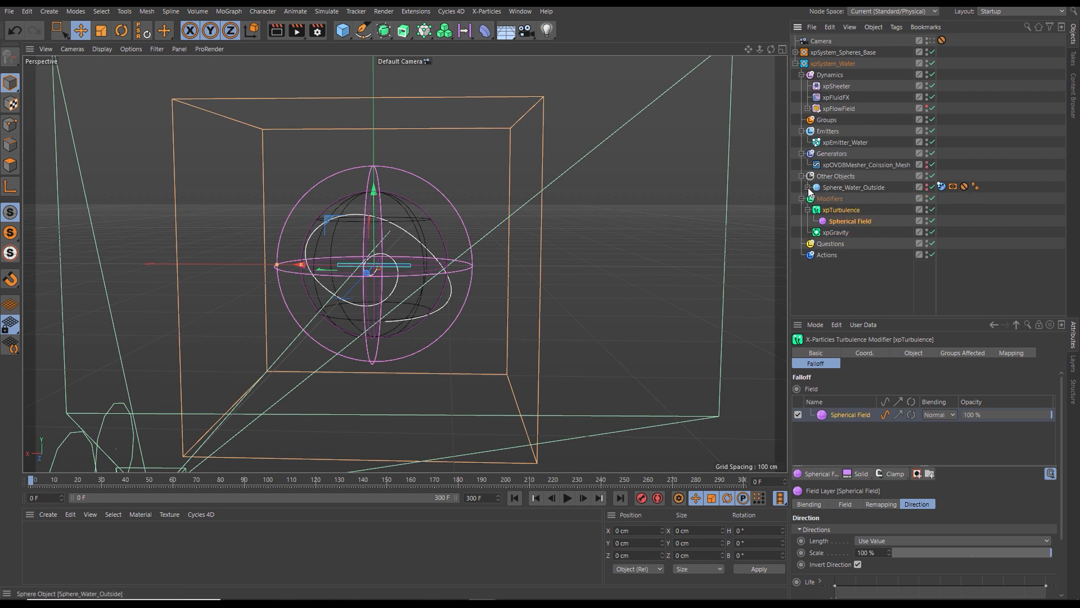
# - Collapse xpTurbulence's hierarchy, play the simulation to check the splash, stop it and return to frame 0
pyautogui.click(808, 209)
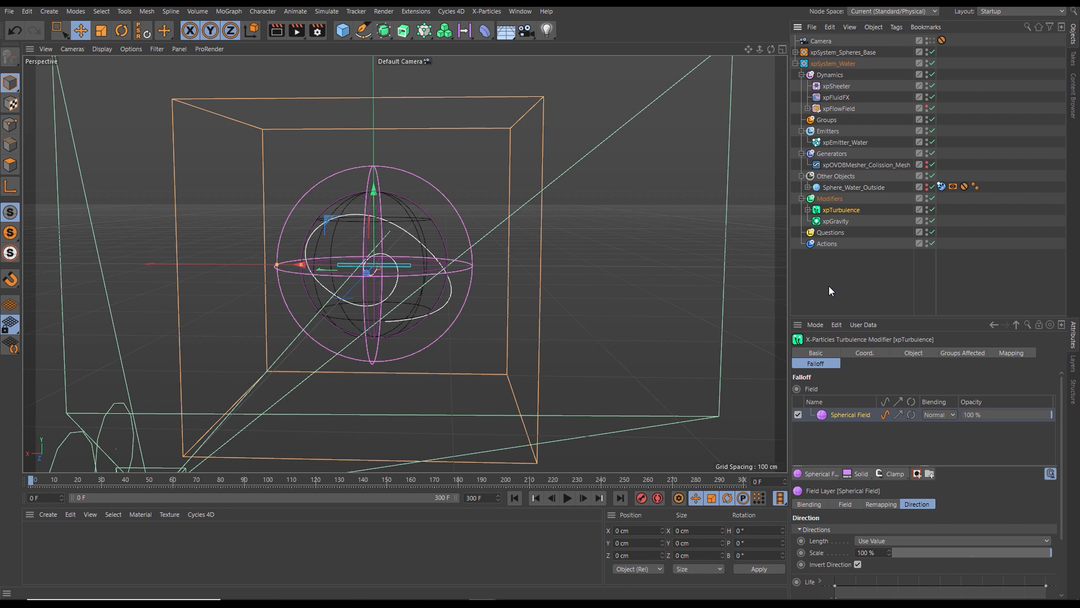
pyautogui.click(568, 497)
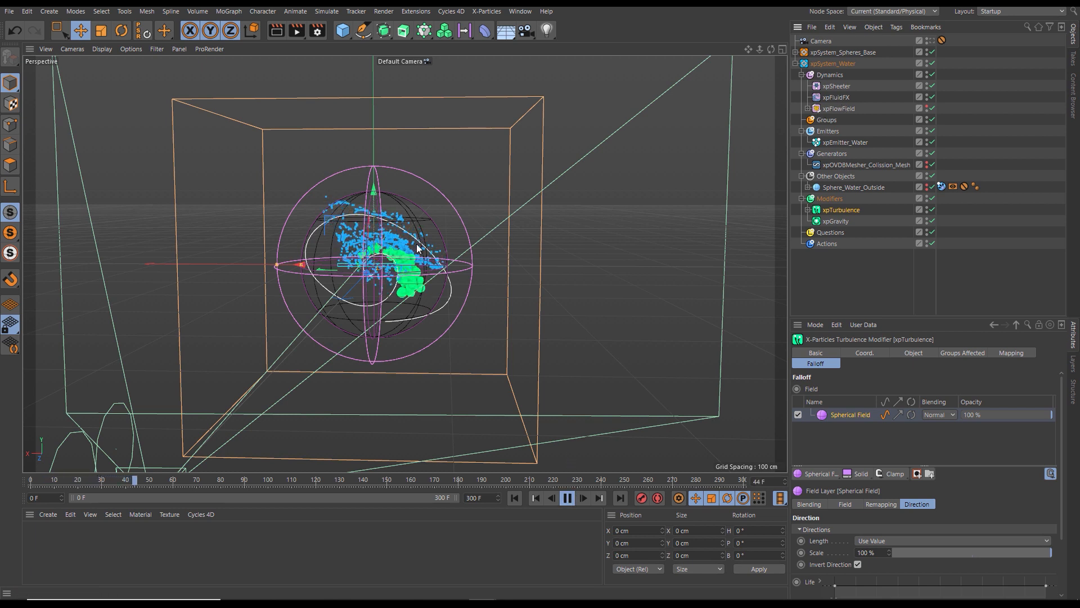
pyautogui.click(567, 498)
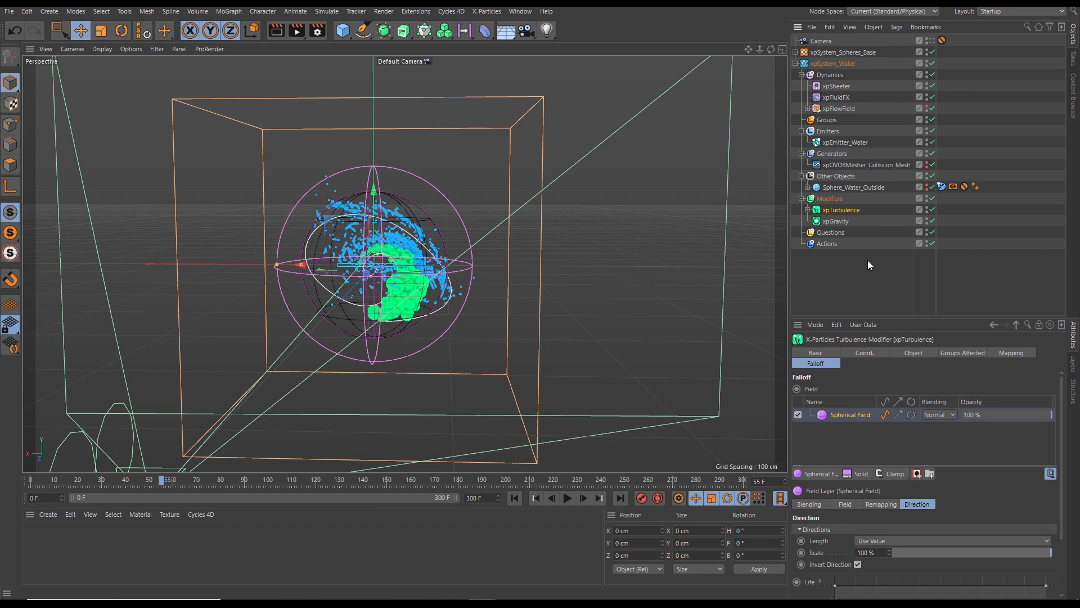
pyautogui.click(514, 498)
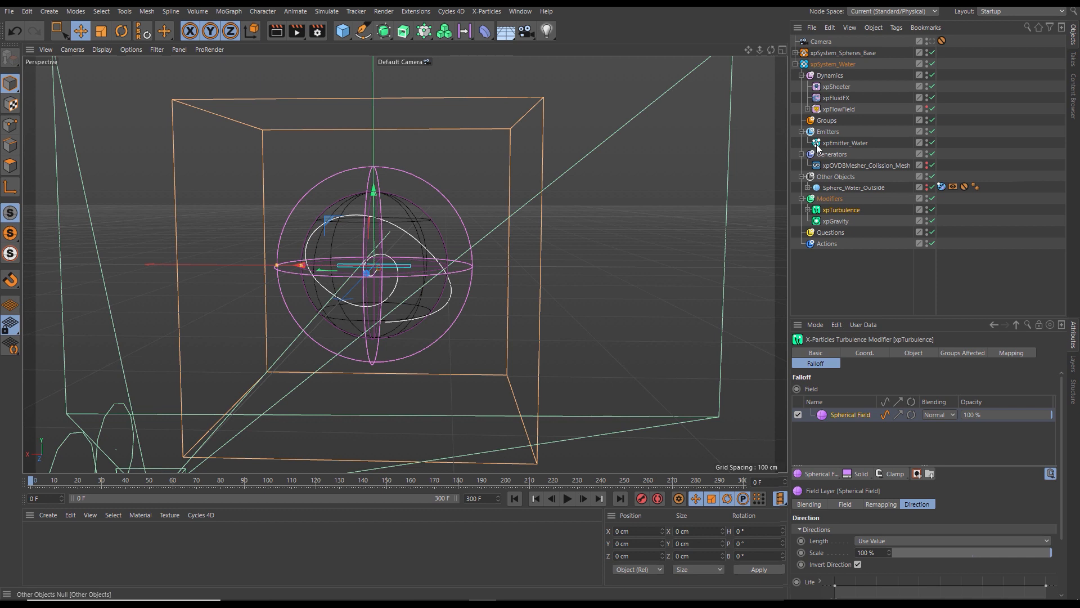
# - Add an xpFoam dynamics object to xpSystem_Water and show its object properties
pyautogui.click(831, 76)
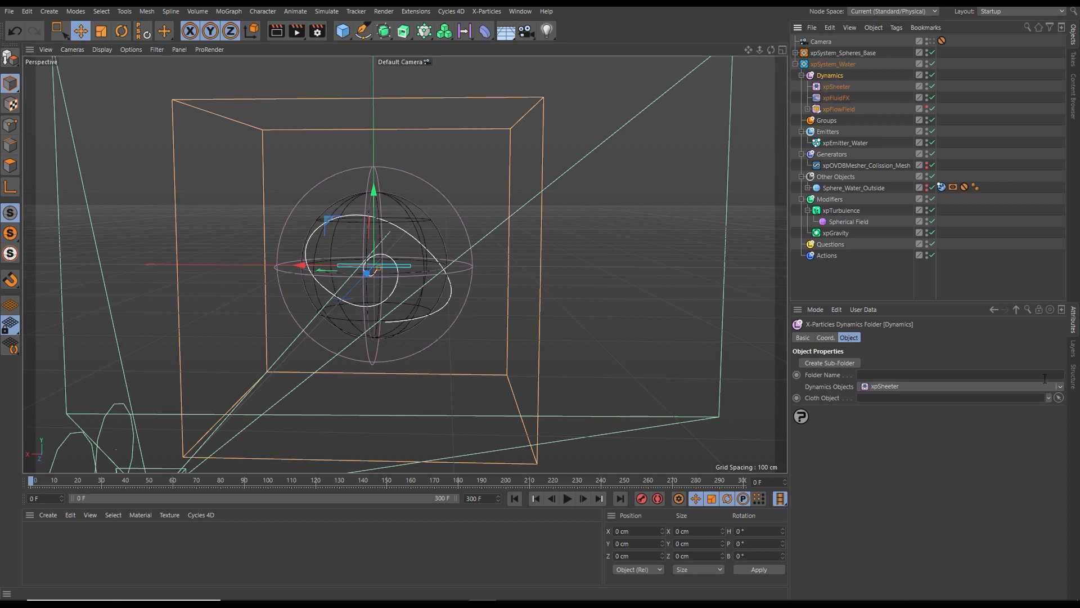
pyautogui.click(1060, 387)
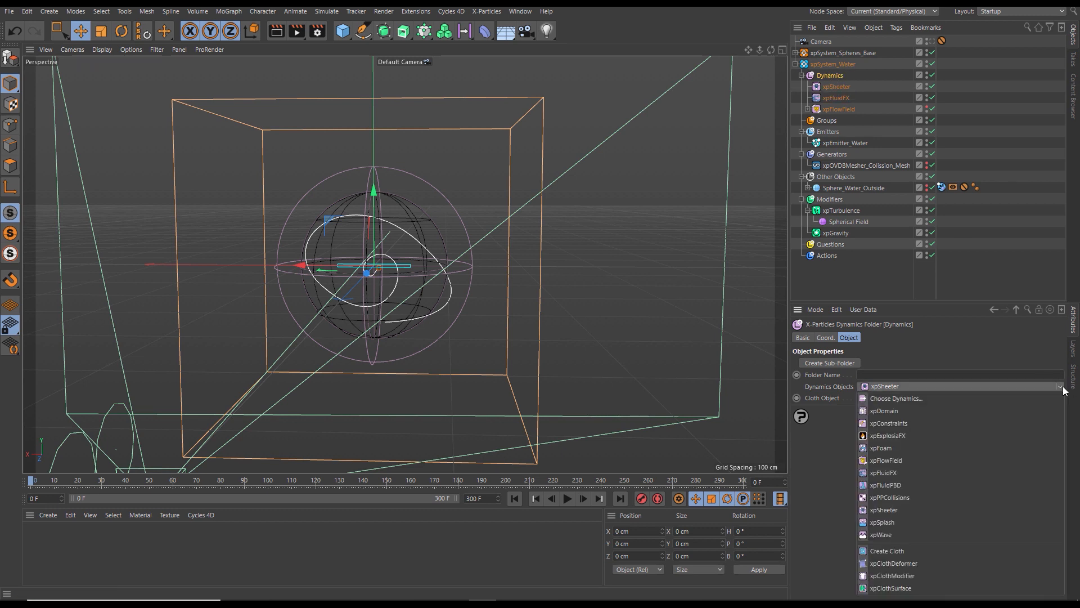
pyautogui.click(882, 448)
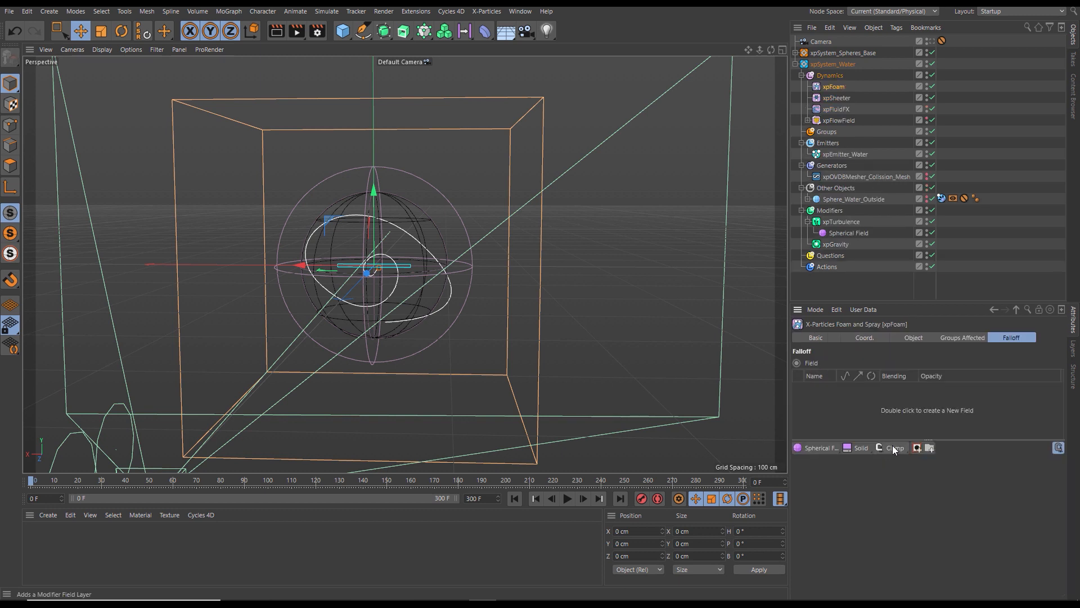
pyautogui.click(835, 88)
pyautogui.click(912, 338)
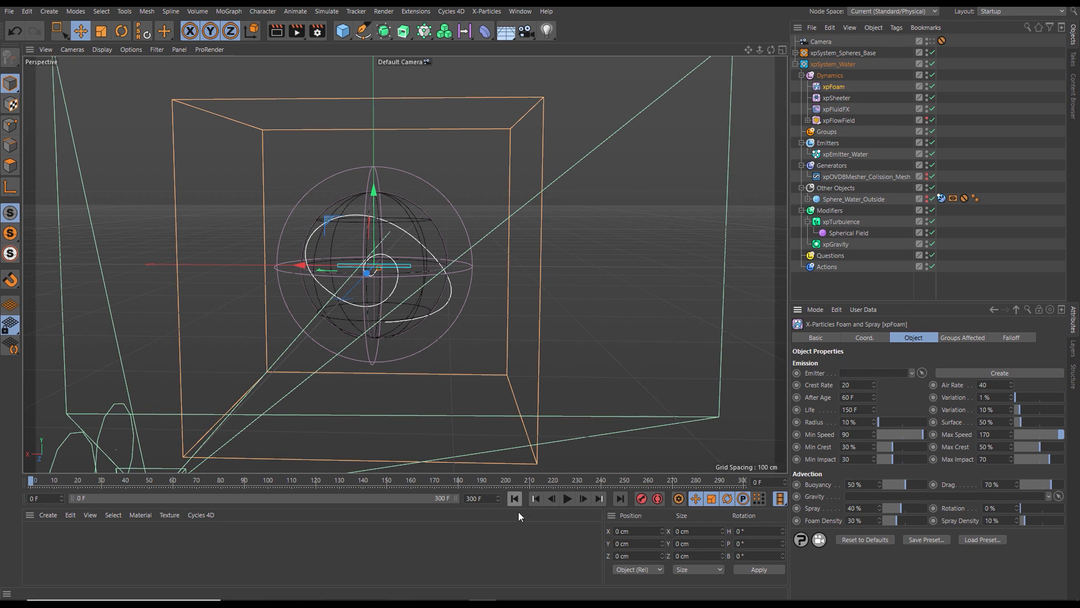
# - Replay the simulation from the start several times with xpFoam in the system, and return to frame 0
pyautogui.click(567, 498)
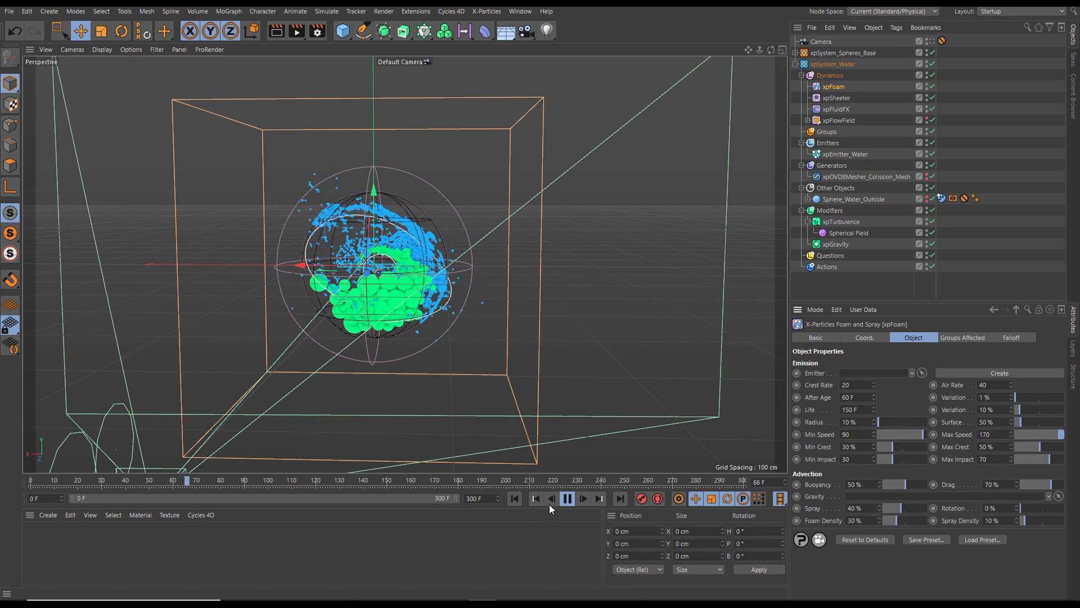
pyautogui.click(567, 499)
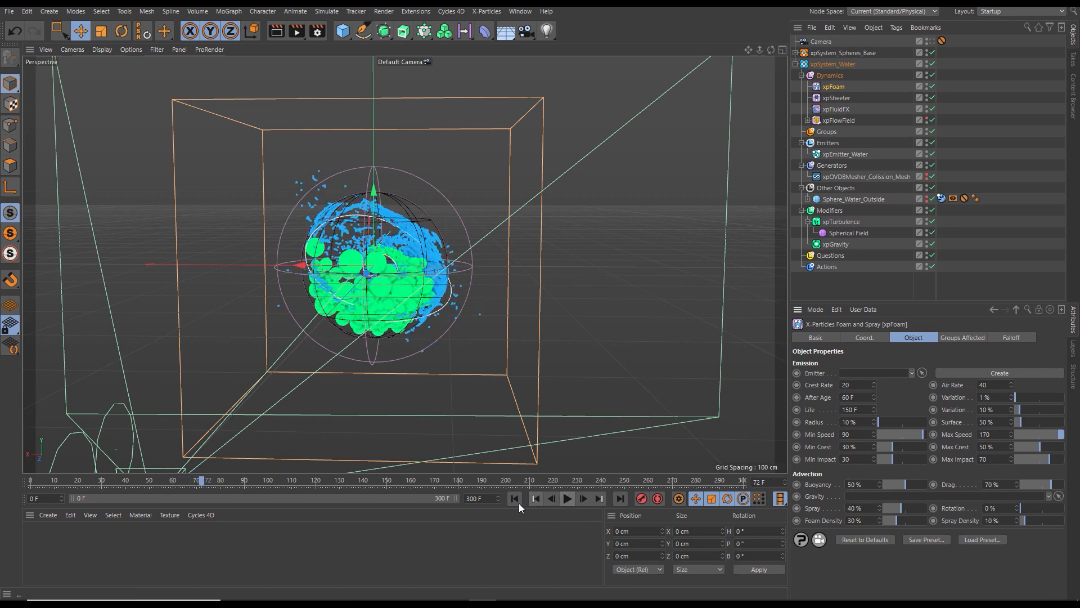
pyautogui.click(516, 501)
pyautogui.click(566, 501)
pyautogui.click(567, 499)
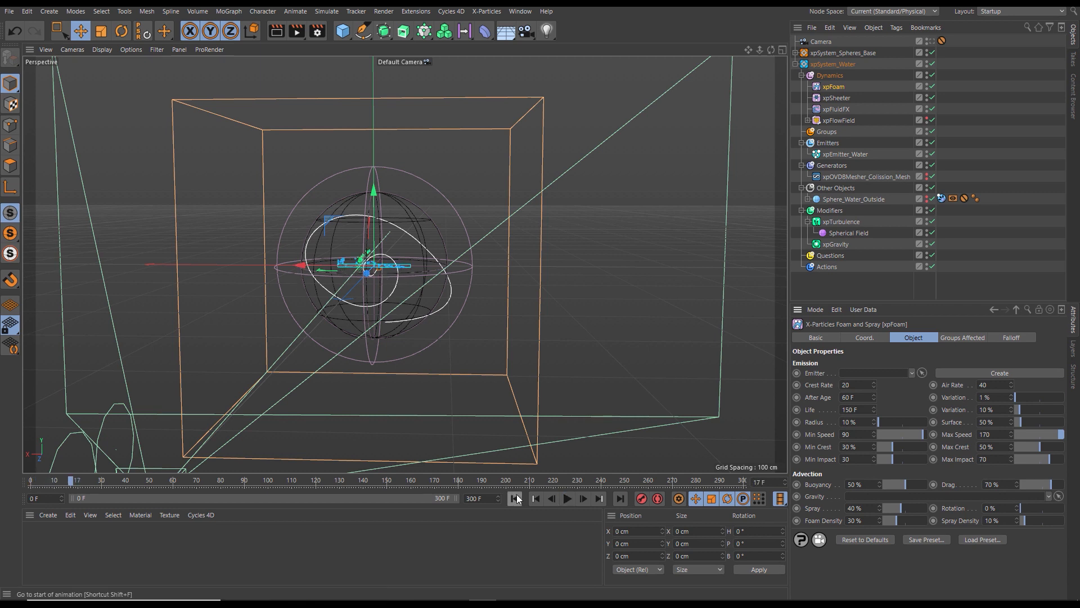
pyautogui.click(568, 499)
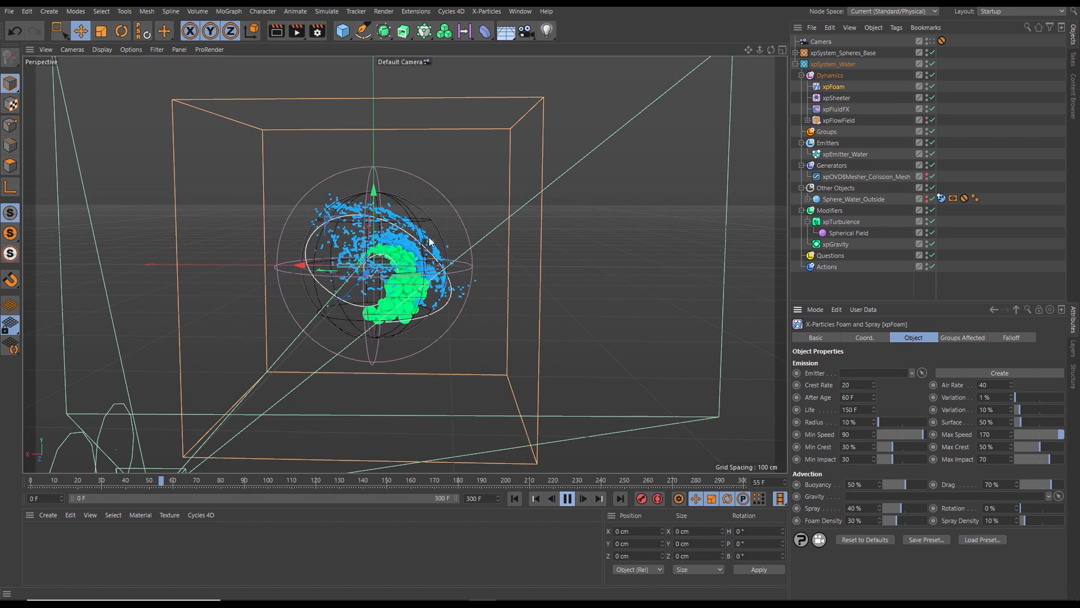
pyautogui.click(567, 500)
pyautogui.click(515, 498)
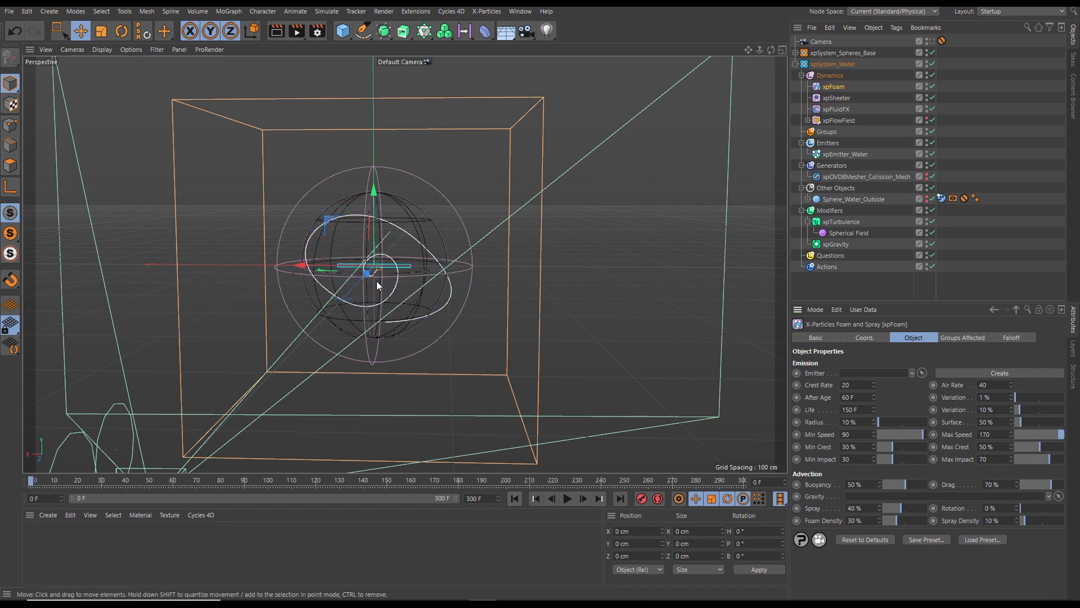
# - Move xpEmitter_Water slightly off the centre of the spheres to about X -2.45 cm and Y -4.39 cm
pyautogui.keyDown('alt'); pyautogui.moveTo(369, 268); pyautogui.dragTo(565, 255, button='right'); pyautogui.keyUp('alt')
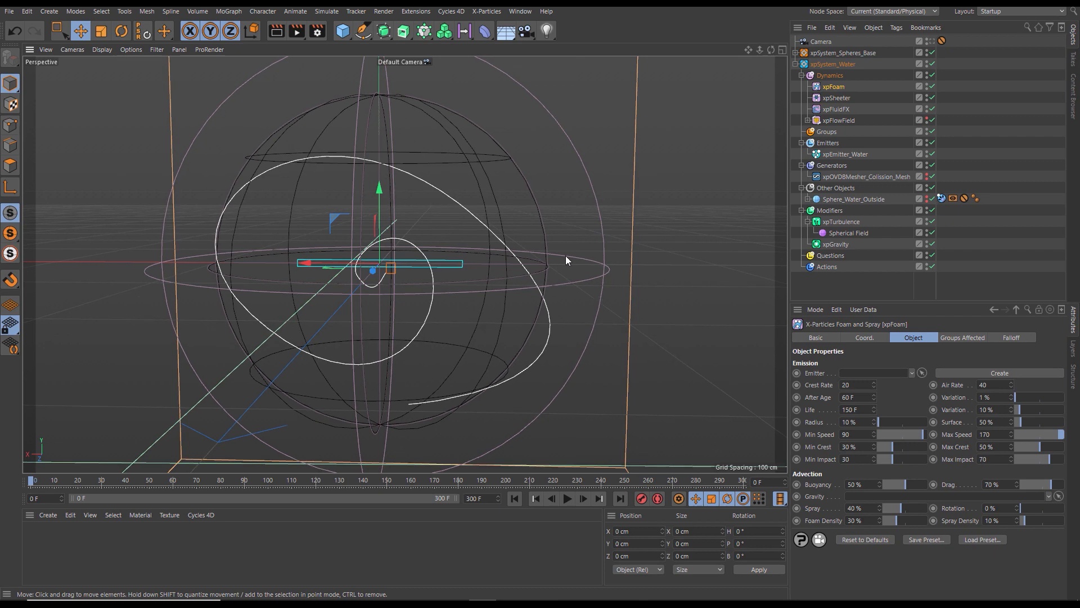
pyautogui.click(838, 154)
pyautogui.keyDown('alt'); pyautogui.moveTo(399, 286); pyautogui.dragTo(391, 298); pyautogui.keyUp('alt')
pyautogui.moveTo(297, 241); pyautogui.dragTo(349, 240)
pyautogui.moveTo(419, 259)
pyautogui.keyDown('alt'); pyautogui.mouseDown()
pyautogui.moveTo(364, 273)
pyautogui.moveTo(219, 270)
pyautogui.moveTo(393, 272)
pyautogui.moveTo(414, 241)
pyautogui.mouseUp(); pyautogui.keyUp('alt')
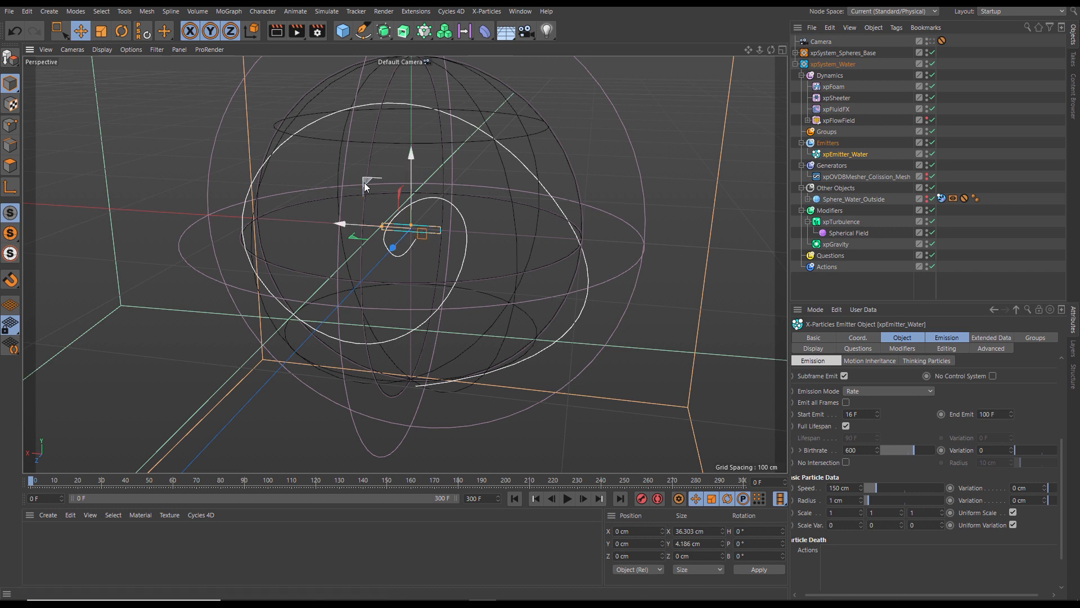
pyautogui.moveTo(364, 182); pyautogui.dragTo(367, 190)
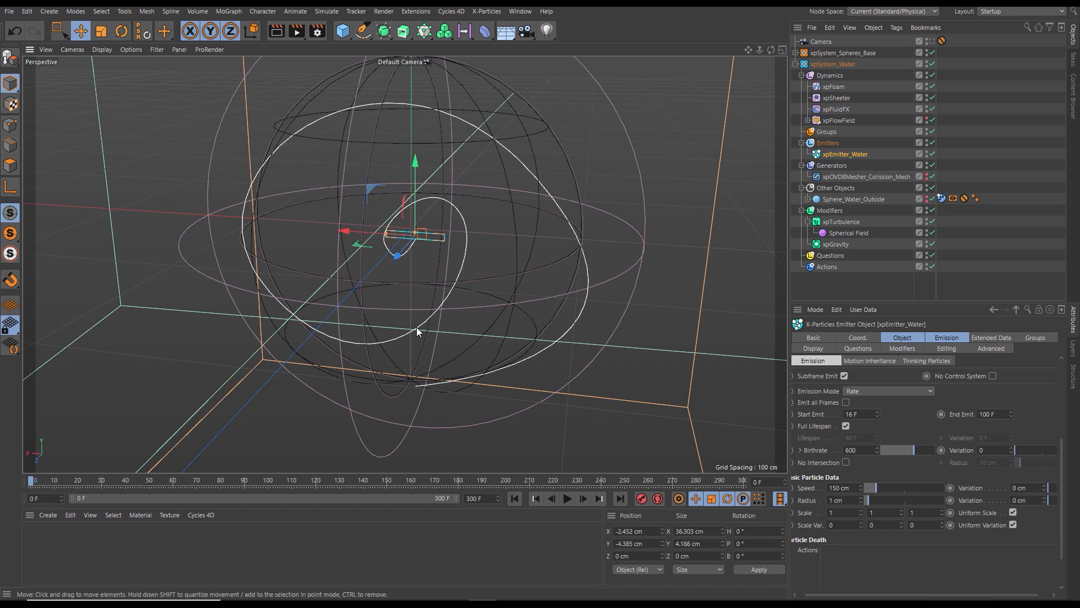
pyautogui.keyDown('alt'); pyautogui.moveTo(532, 292); pyautogui.dragTo(439, 259); pyautogui.keyUp('alt')
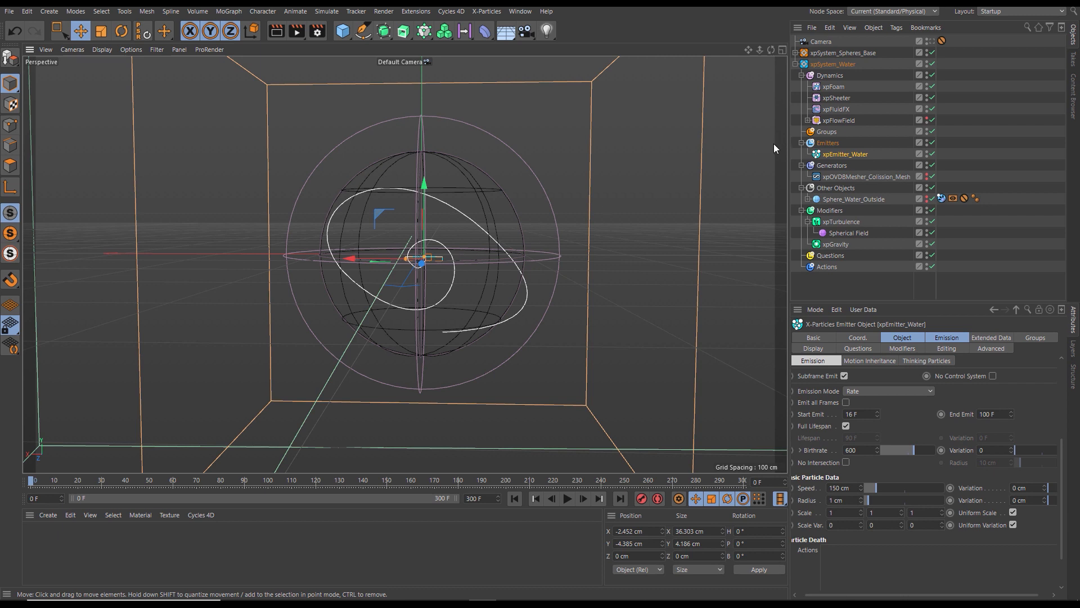
# - Make xpFlowField visible in the viewport and play the simulation to about frame 36 to examine its flow directions
pyautogui.click(926, 119)
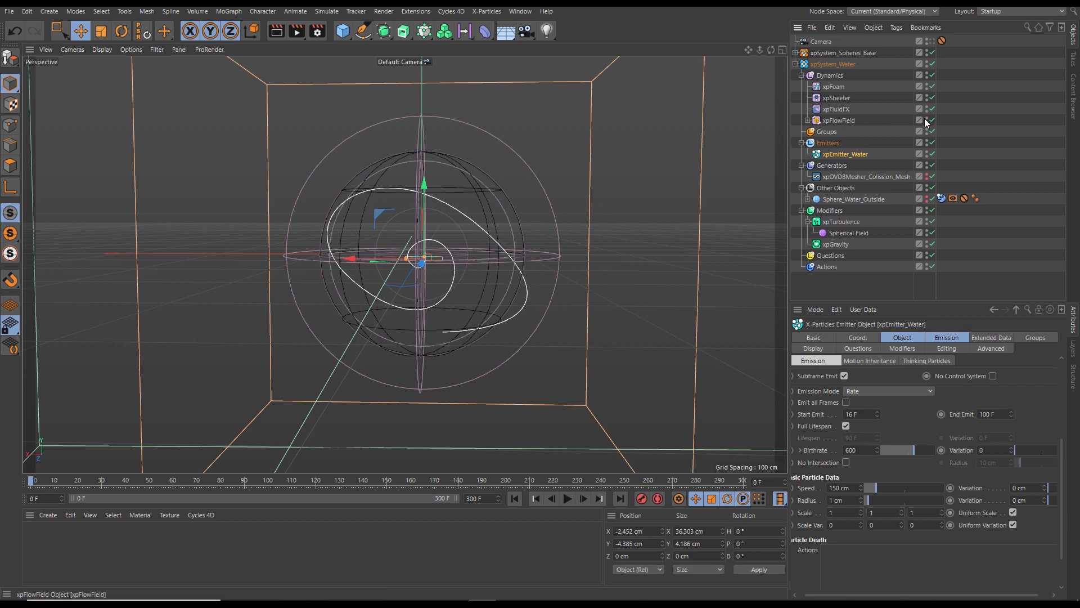
pyautogui.click(808, 120)
pyautogui.click(842, 121)
pyautogui.click(568, 499)
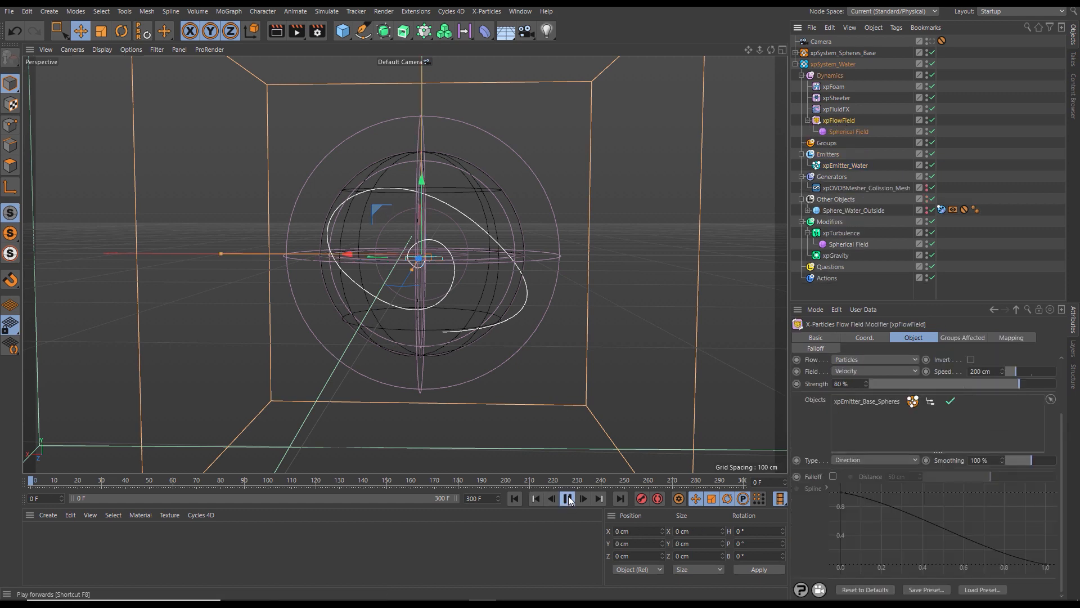
pyautogui.click(570, 500)
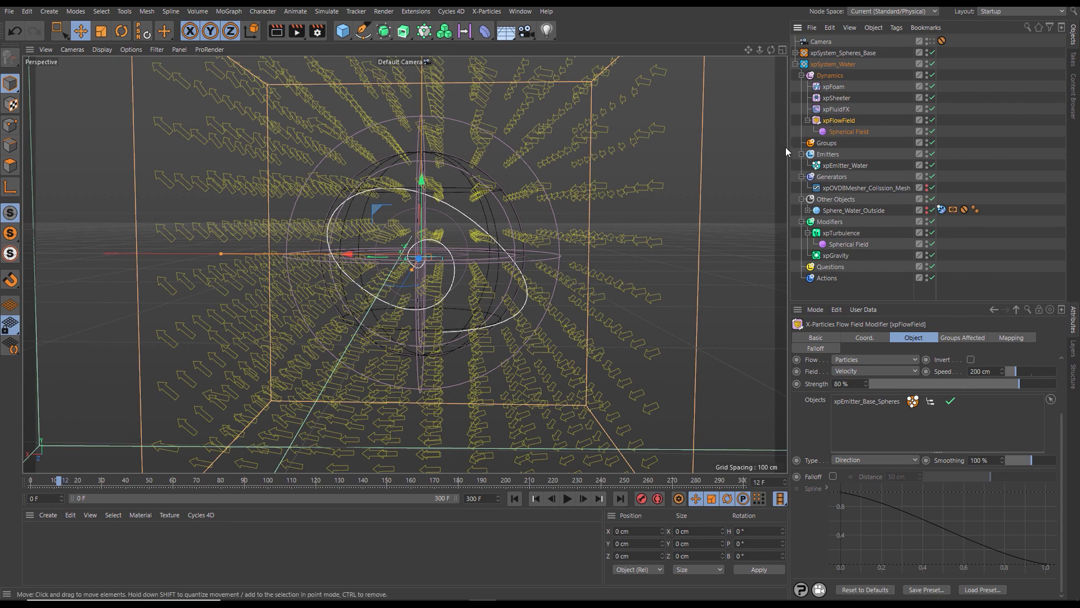
pyautogui.click(567, 499)
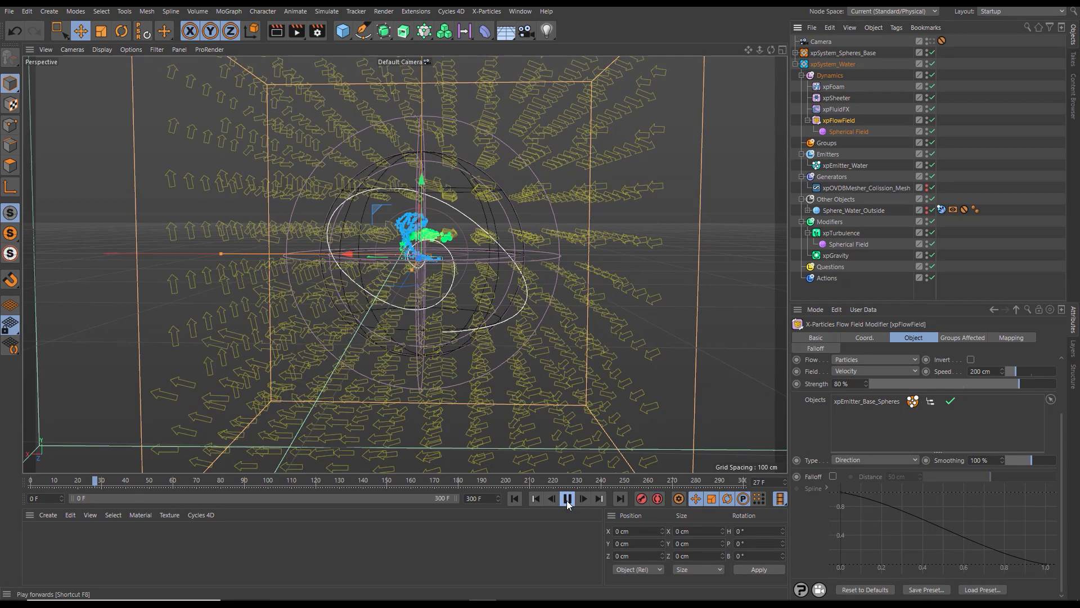
pyautogui.click(567, 502)
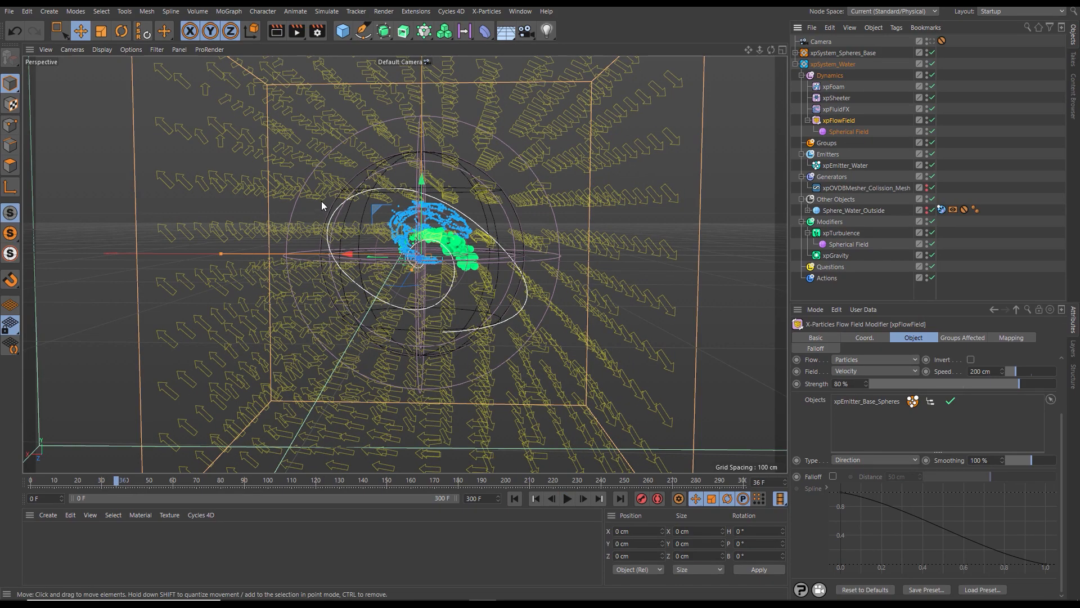
pyautogui.moveTo(493, 227)
pyautogui.keyDown('alt'); pyautogui.mouseDown()
pyautogui.moveTo(441, 236)
pyautogui.moveTo(484, 246)
pyautogui.mouseUp(); pyautogui.keyUp('alt')
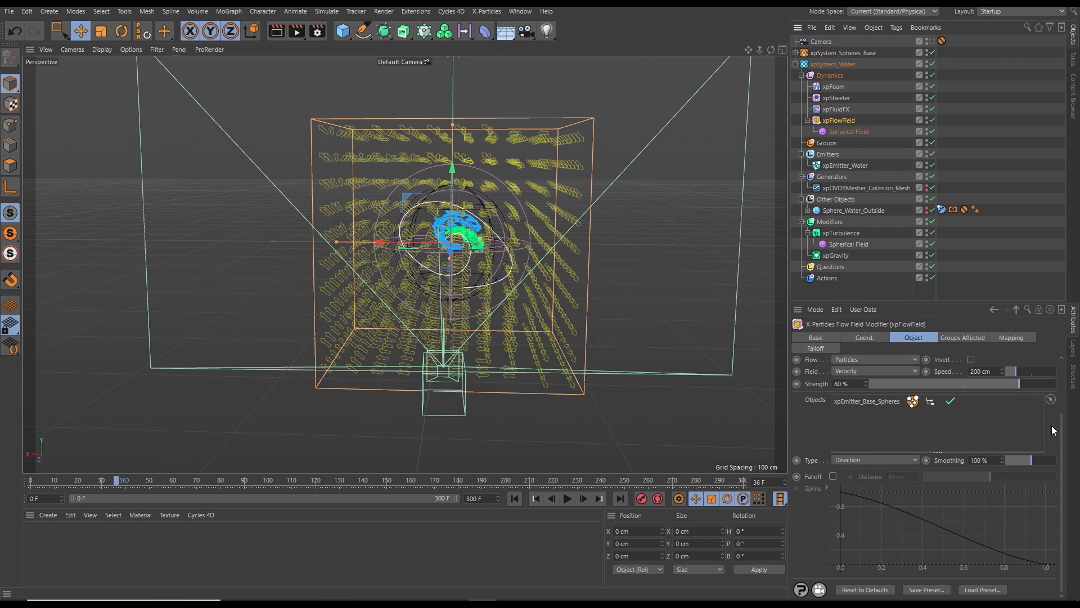
# - Reduce xpFlowField's Cell Size to 16 cm and hide the flow field in the viewport
pyautogui.moveTo(1061, 441); pyautogui.dragTo(1059, 382)
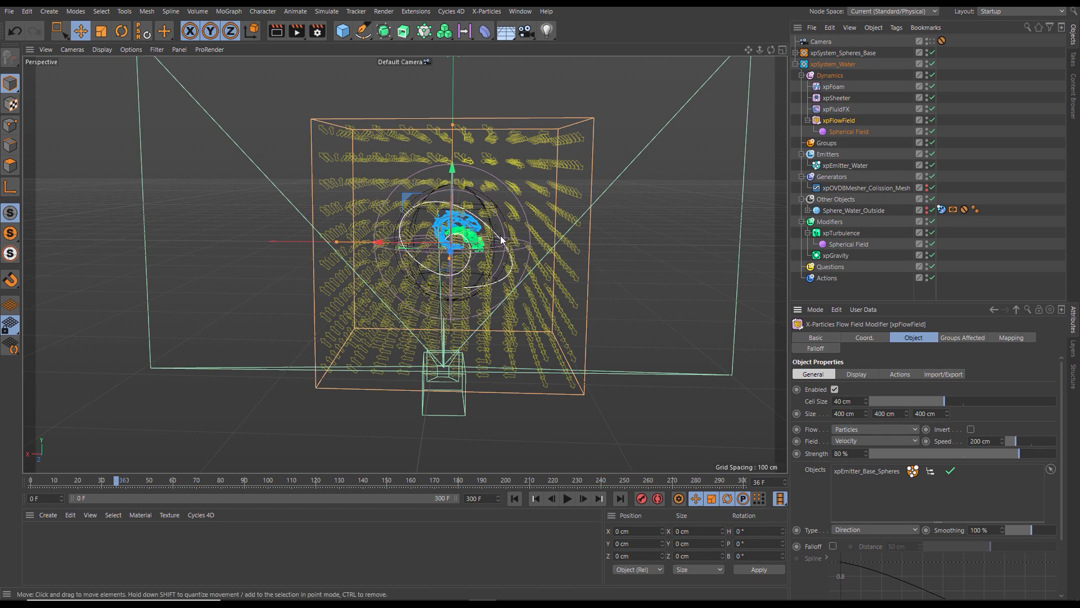
pyautogui.moveTo(937, 401); pyautogui.dragTo(900, 407)
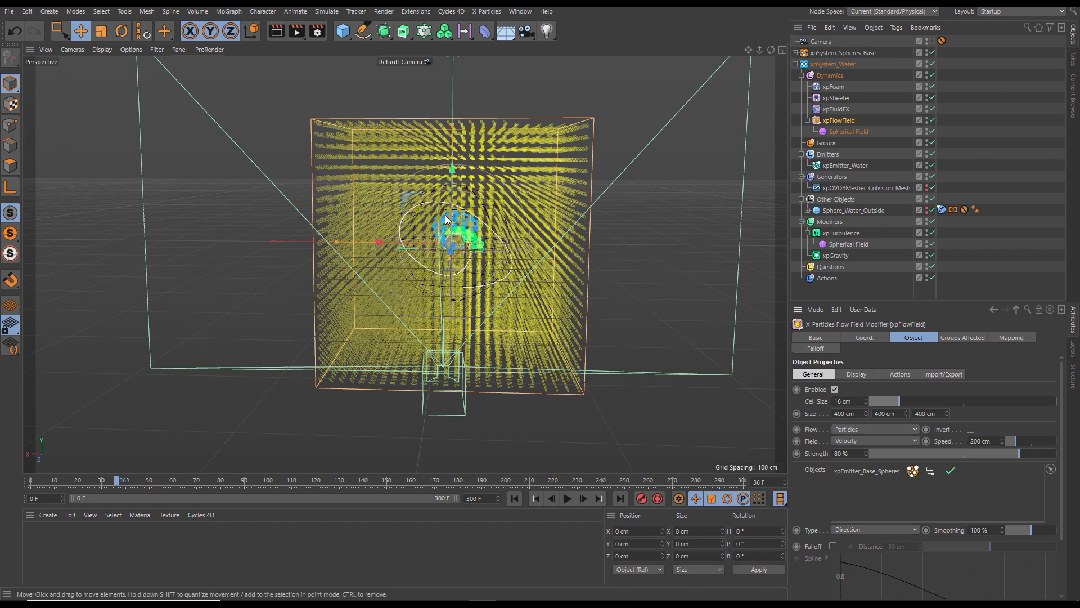
pyautogui.click(926, 117)
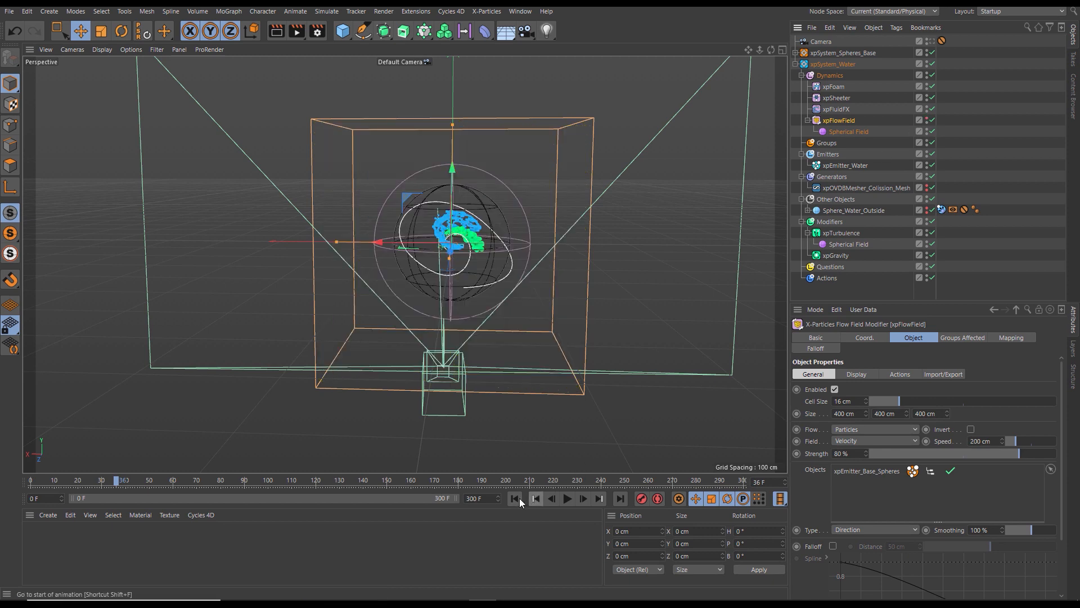
# - Replay the simulation from the start to check the finer flow field, stop it and return to frame 0
pyautogui.click(515, 498)
pyautogui.click(567, 498)
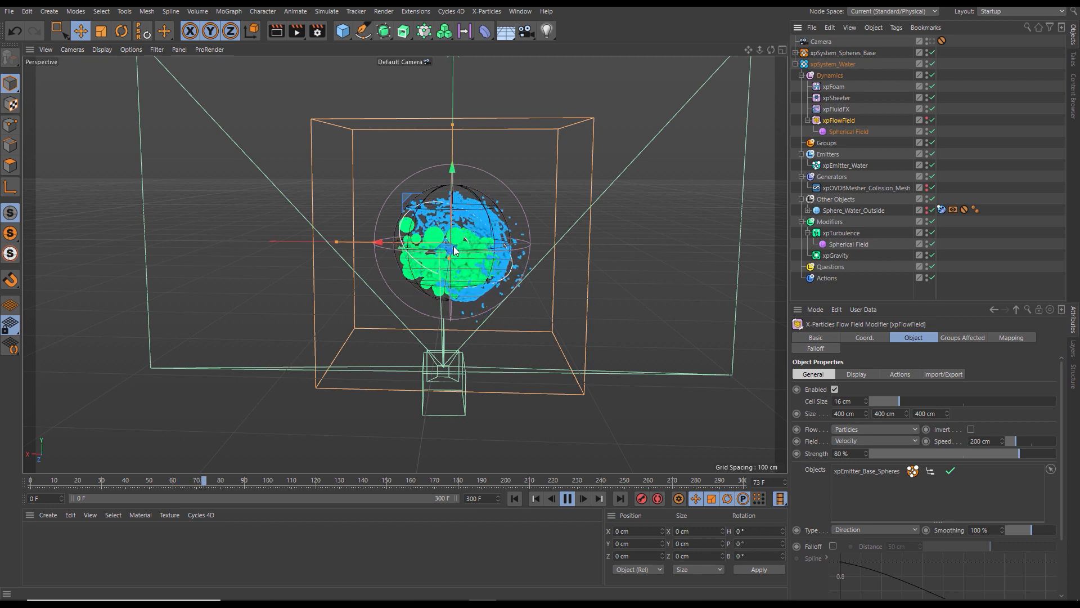
pyautogui.click(567, 498)
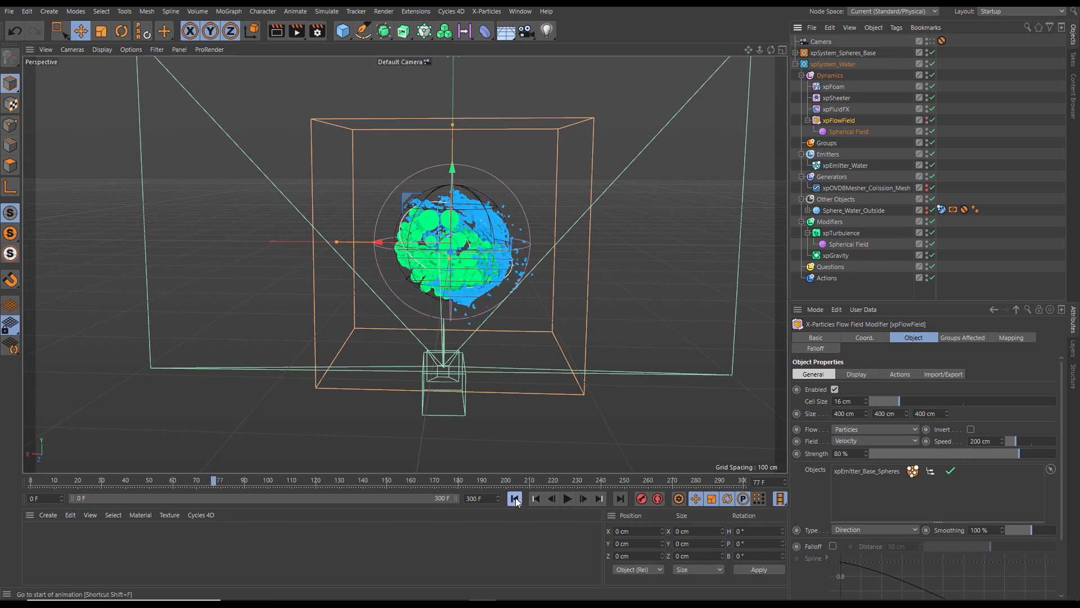
pyautogui.click(514, 499)
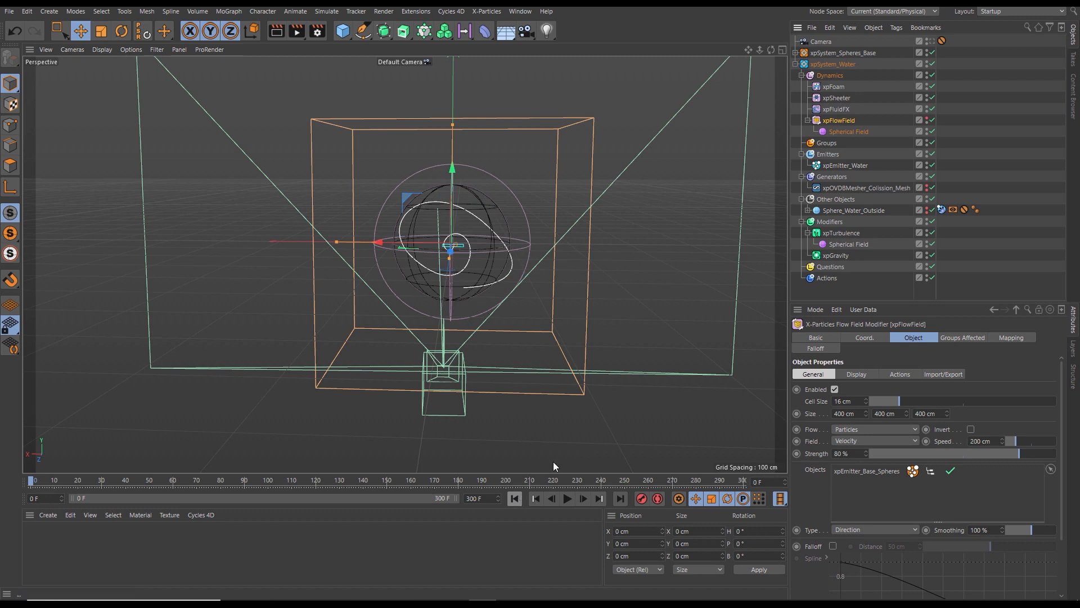
# - Enlarge xpFlowField's Spherical Field to about 96.45 cm, close to the outline of the outer water sphere
pyautogui.click(845, 131)
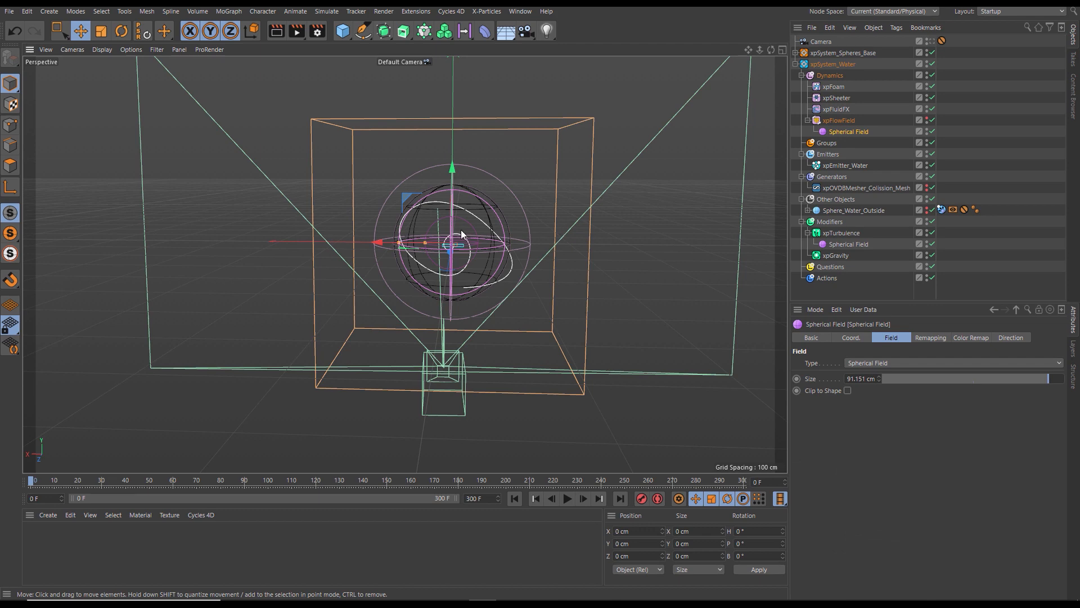
pyautogui.keyDown('alt'); pyautogui.moveTo(461, 229); pyautogui.dragTo(553, 221, button='right'); pyautogui.keyUp('alt')
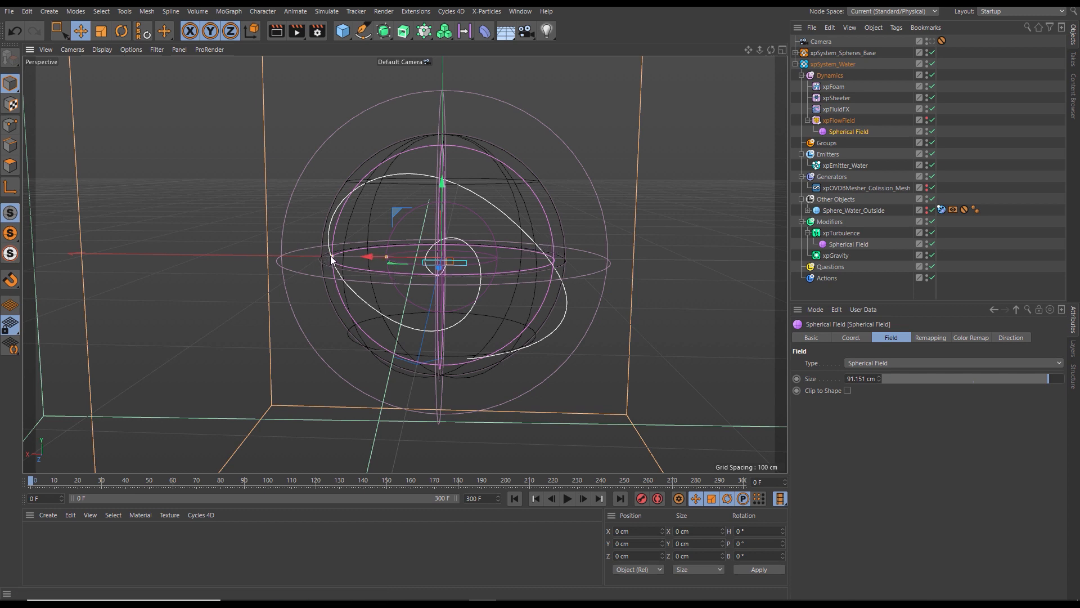
pyautogui.moveTo(331, 256); pyautogui.dragTo(326, 258)
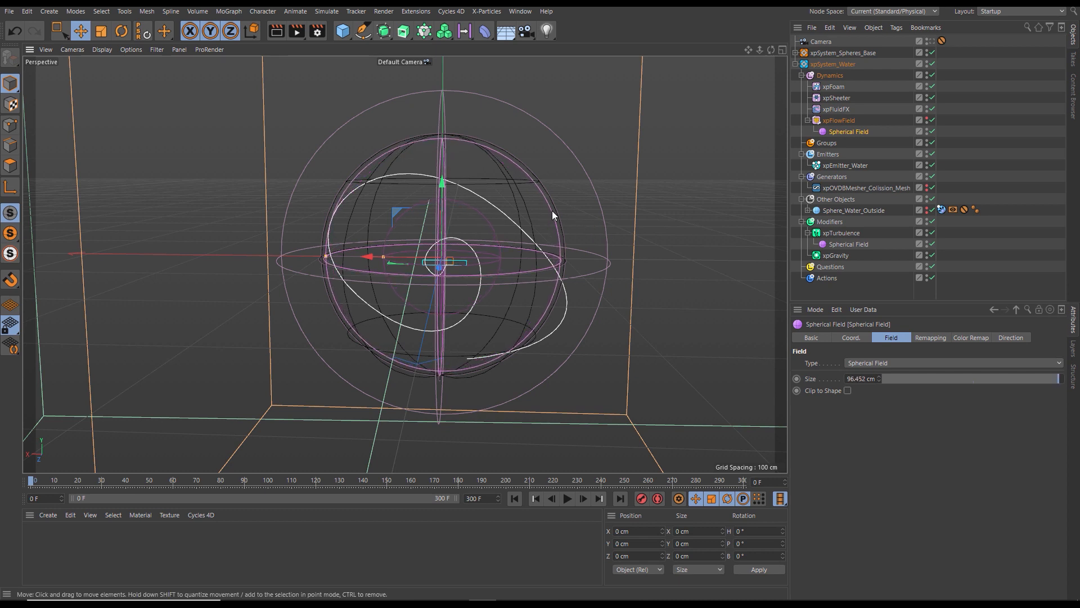
# - Play the simulation with the enlarged flow falloff to about frame 83, stop it, and collapse the xpSystem_Water hierarchy
pyautogui.click(568, 499)
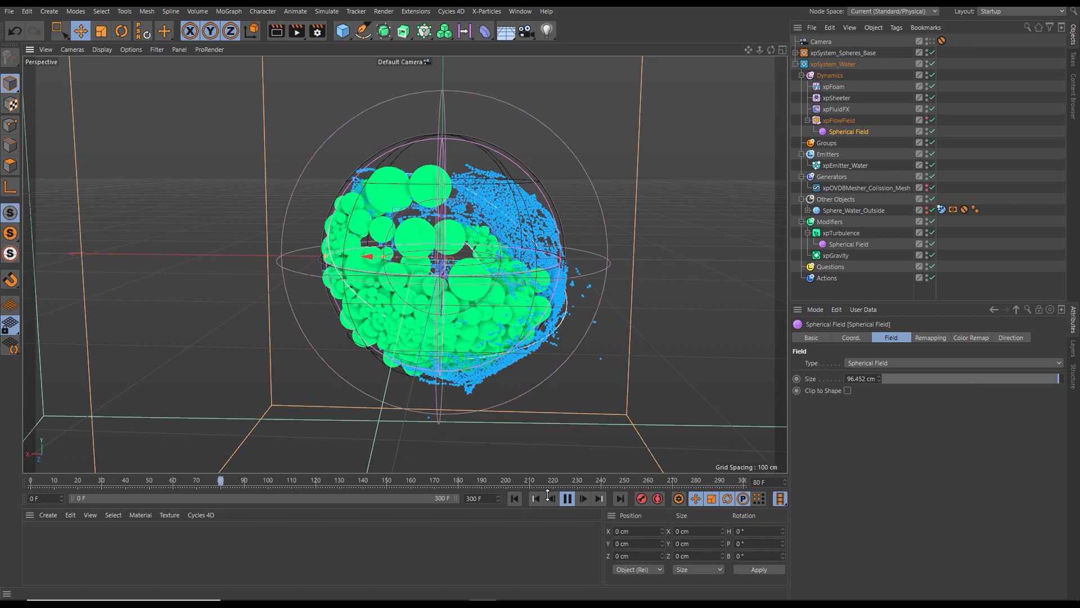
pyautogui.click(567, 500)
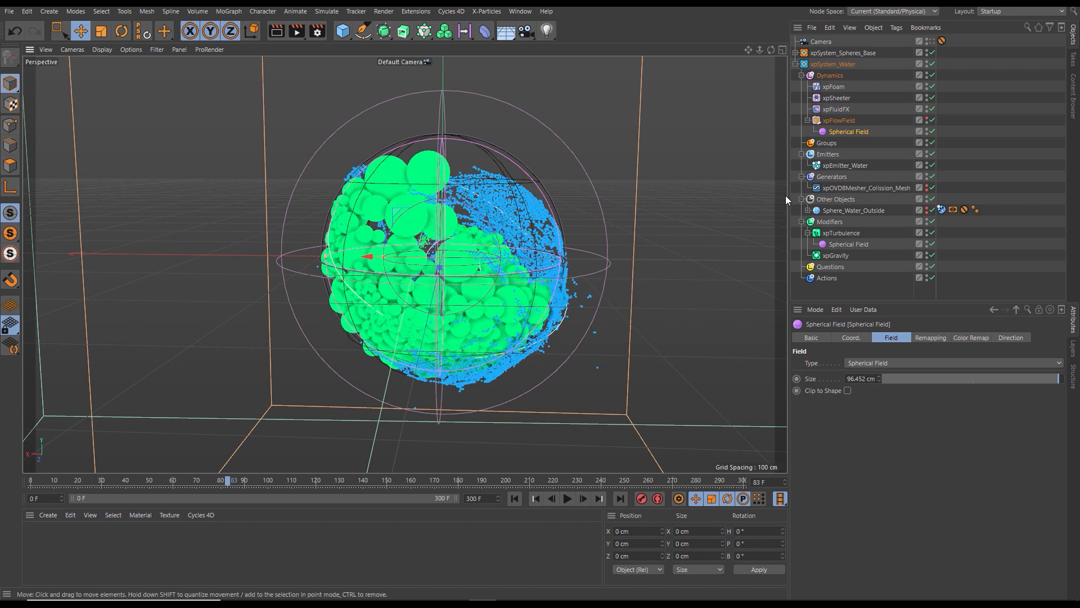
pyautogui.click(795, 64)
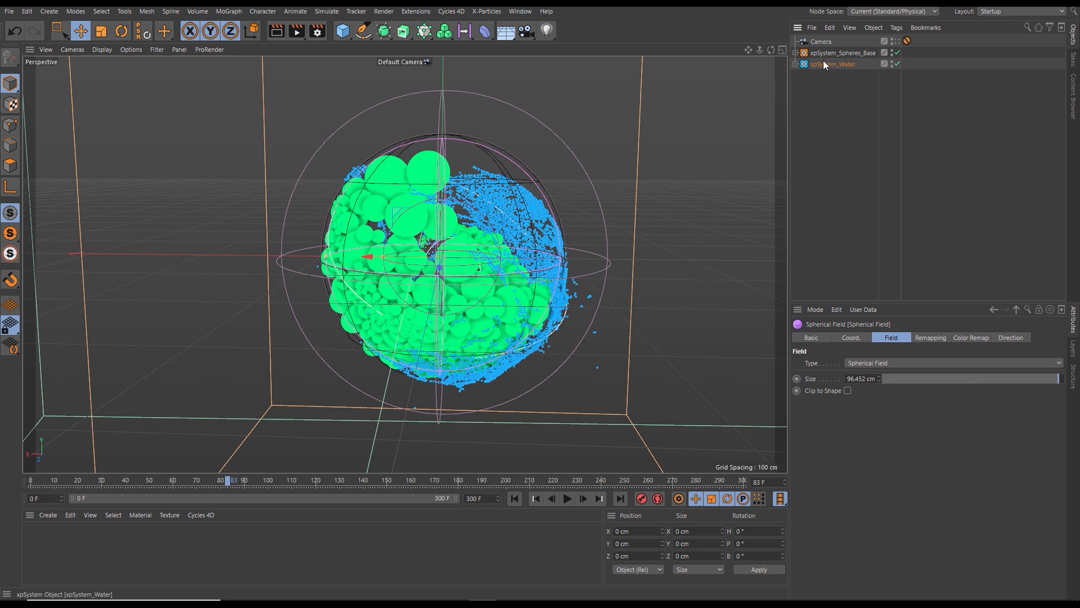
# - Hide xpEmitter_Base_Spheres of xpSystem_Spheres_Base in the viewport, leaving its hierarchy collapsed
pyautogui.click(795, 53)
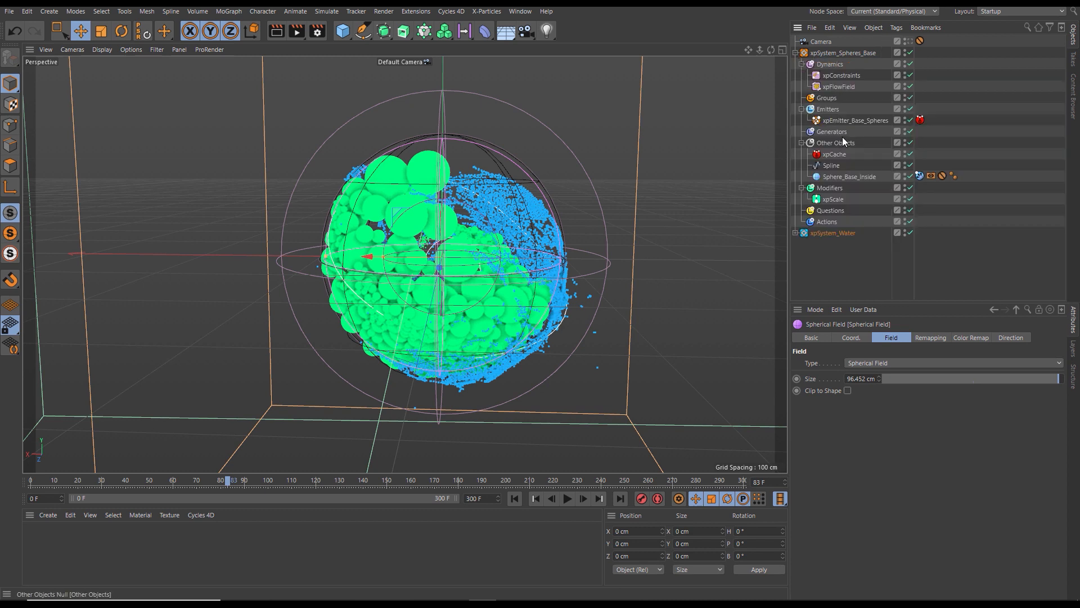
pyautogui.click(906, 118)
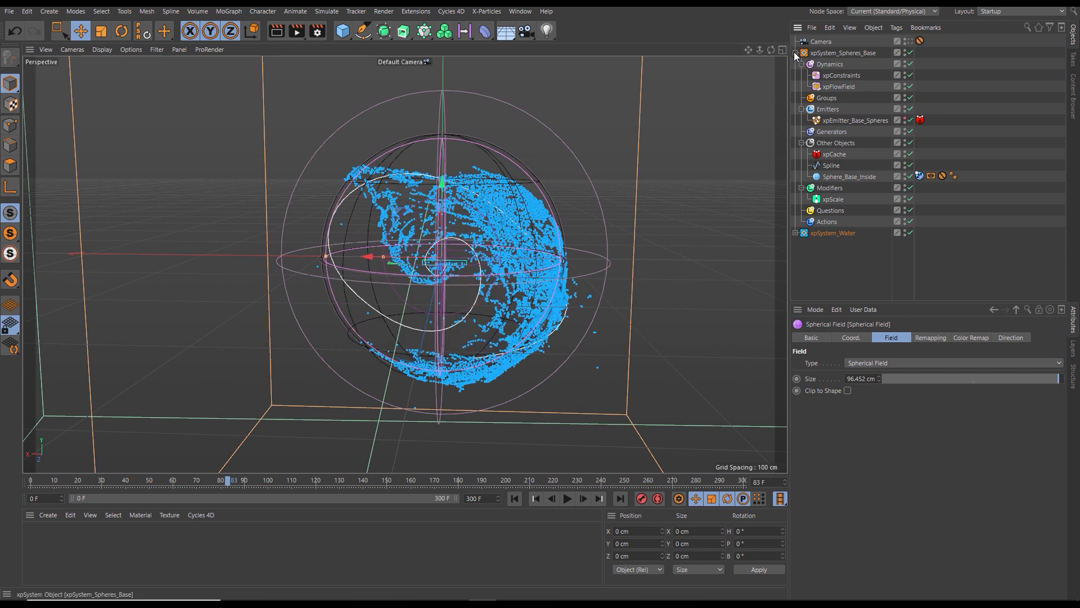
pyautogui.click(796, 53)
# - Replay the simulation from frame 0 to about frame 68 without the base spheres, and open xpFoam's settings in xpSystem_Water
pyautogui.click(514, 498)
pyautogui.click(567, 499)
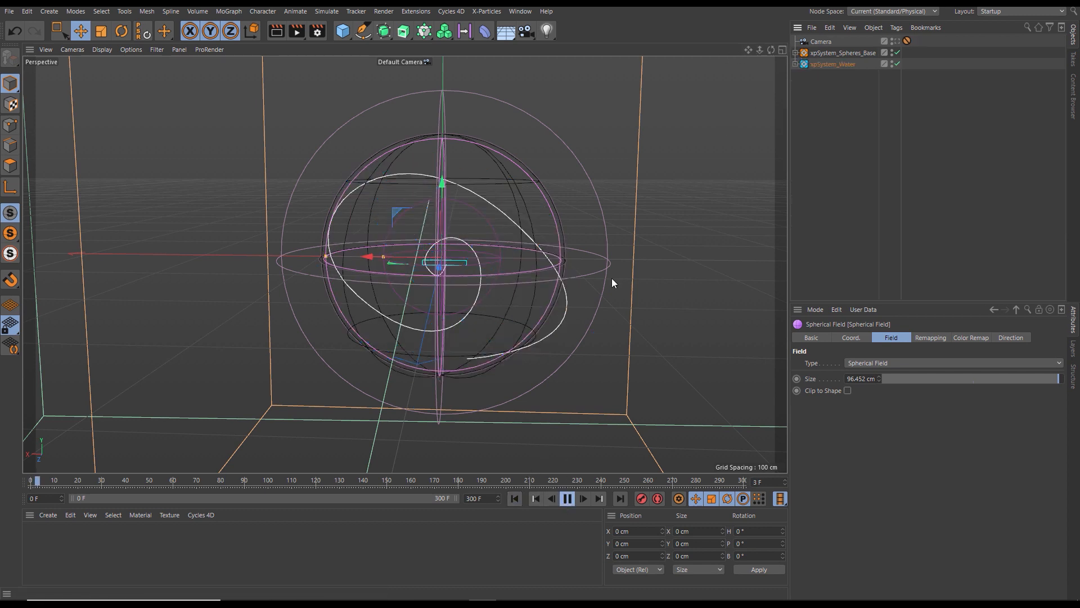
pyautogui.click(795, 64)
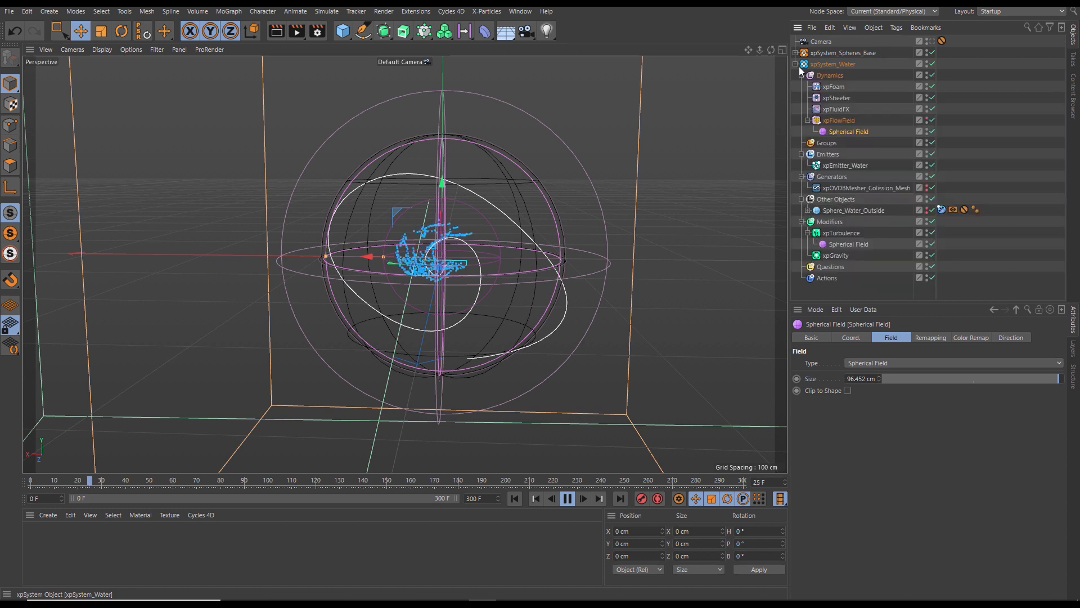
pyautogui.click(834, 87)
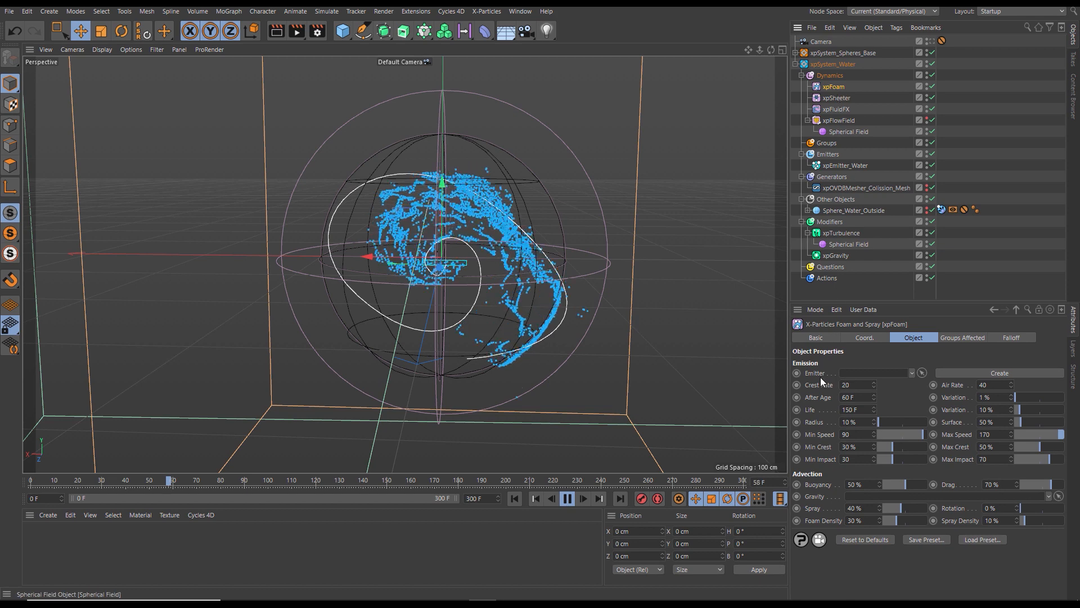
pyautogui.click(567, 499)
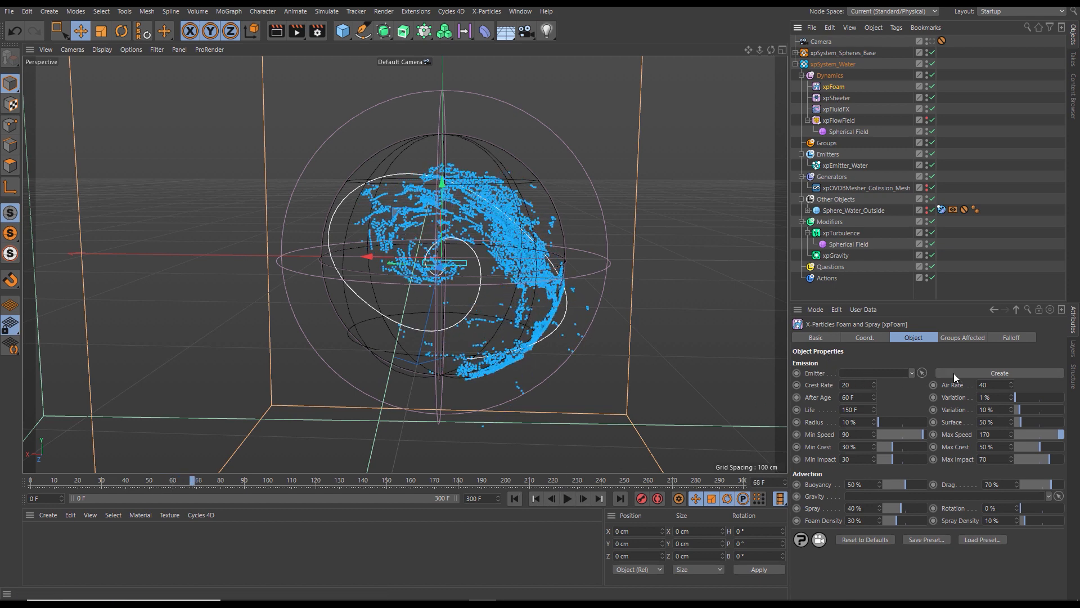
# - Create a dedicated emitter for xpFoam and rename it xpEmitter_Foam
pyautogui.click(995, 372)
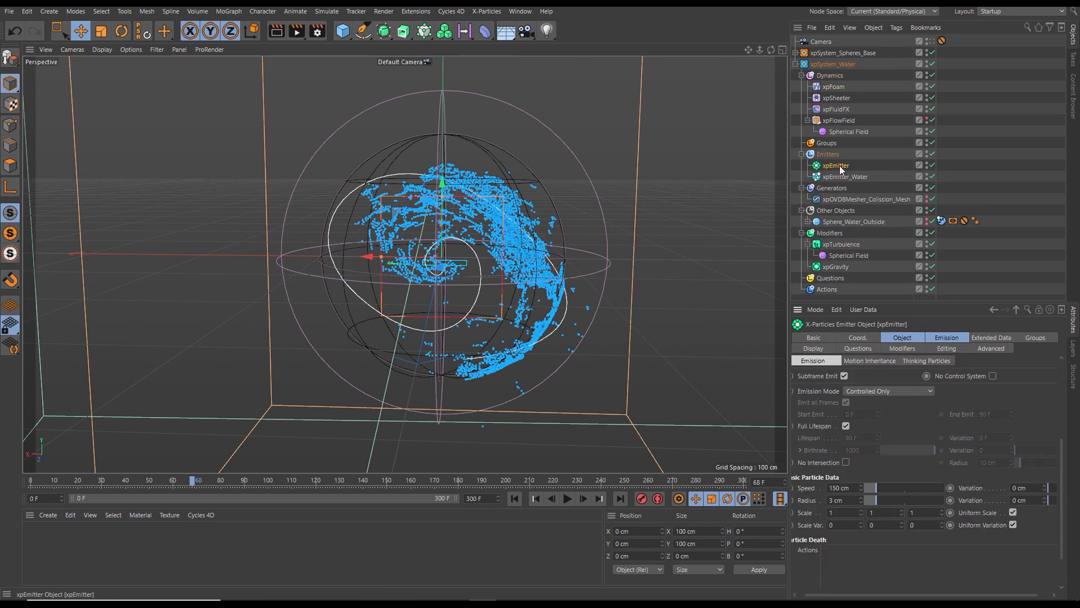
pyautogui.click(814, 338)
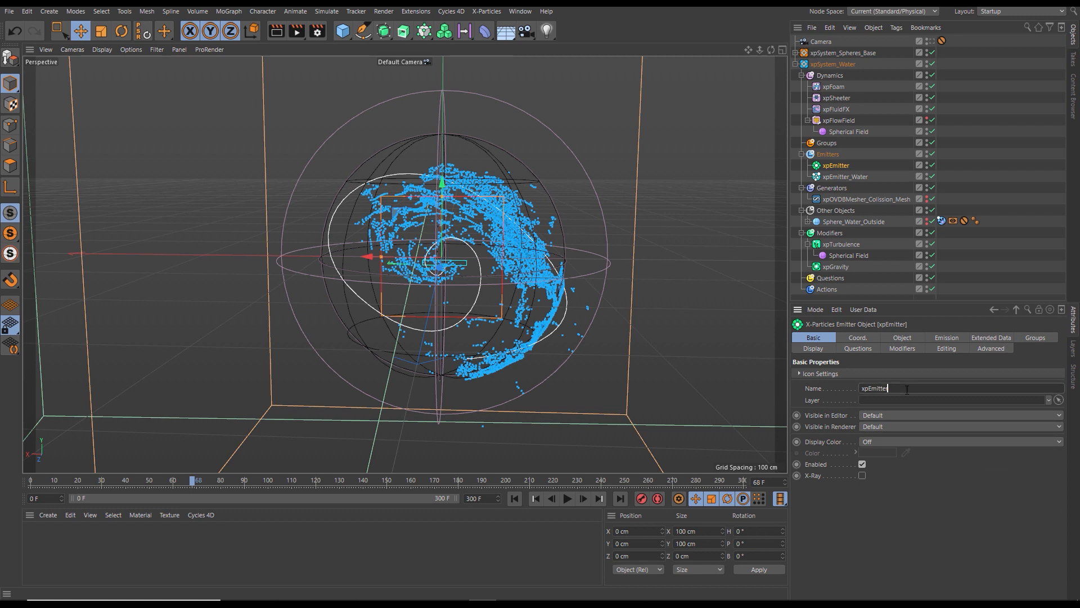
pyautogui.write('_Foam')
pyautogui.press('Return')
# - Set the display Icon Color of xpEmitter_Foam to white
pyautogui.click(829, 347)
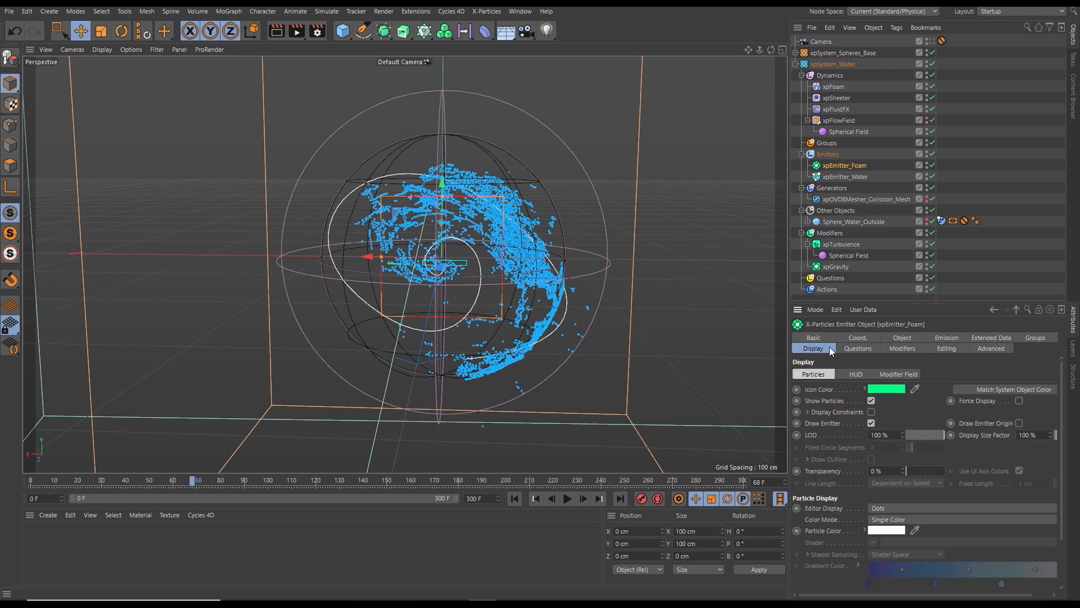
pyautogui.click(891, 389)
pyautogui.moveTo(877, 397); pyautogui.dragTo(822, 400)
pyautogui.click(873, 430)
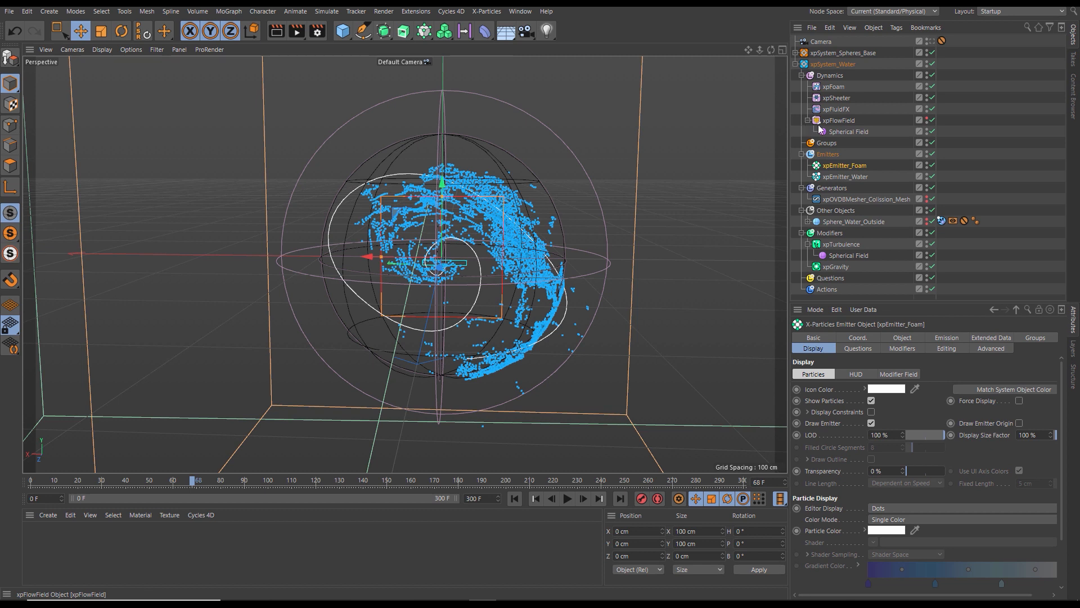
# - Set xpFoam's Air Rate to 0 and replay the simulation from the start to about frame 96
pyautogui.click(840, 86)
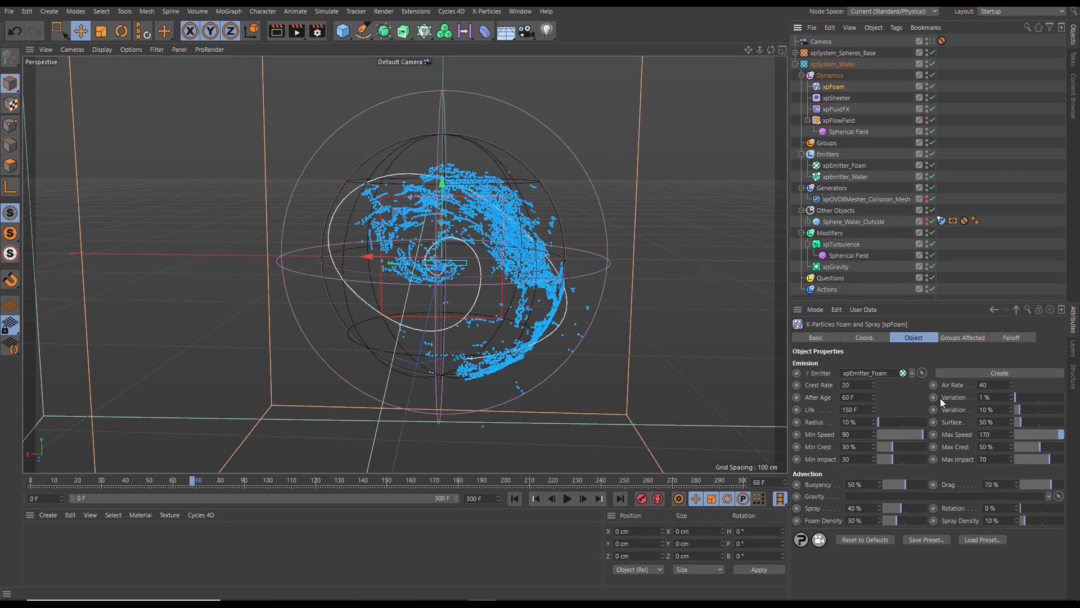
pyautogui.doubleClick(995, 385)
pyautogui.click(514, 498)
pyautogui.click(567, 498)
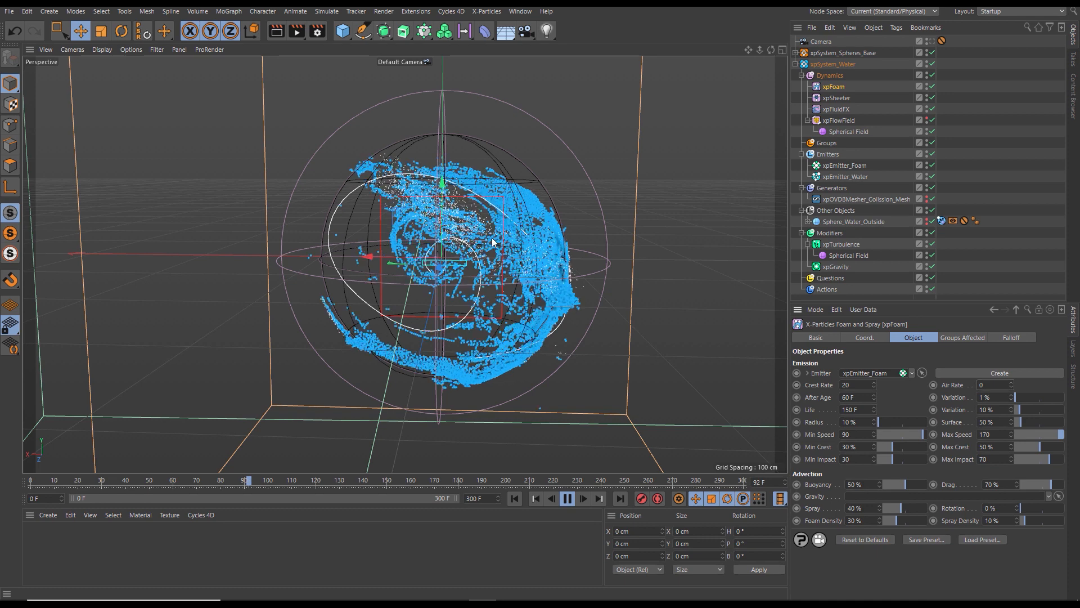
pyautogui.click(568, 499)
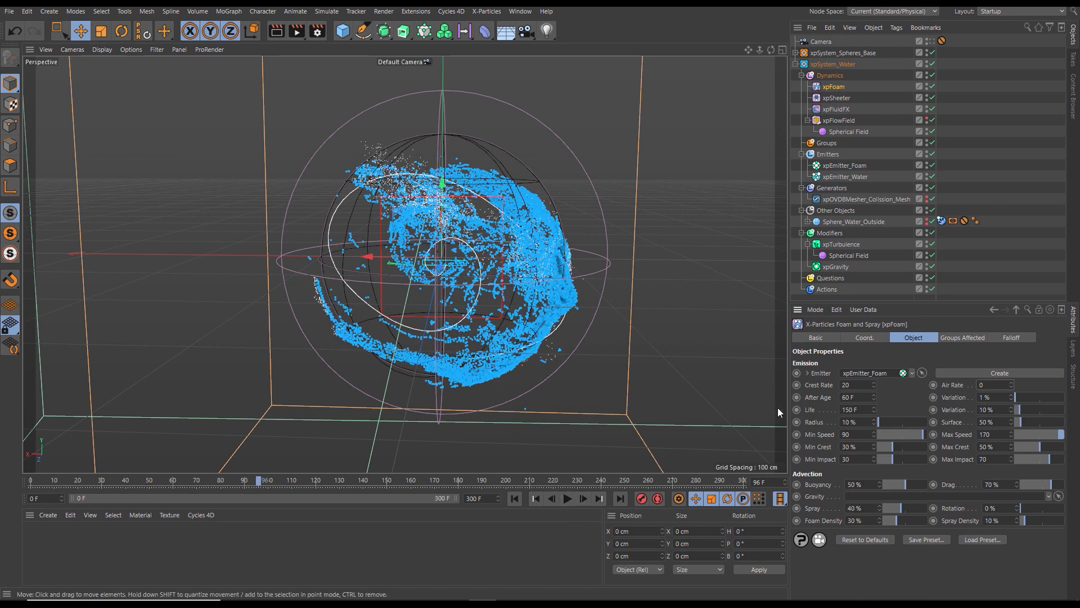
# - Set xpFoam's After Age to 10 F and replay the simulation from the start to about frame 69
pyautogui.click(862, 397)
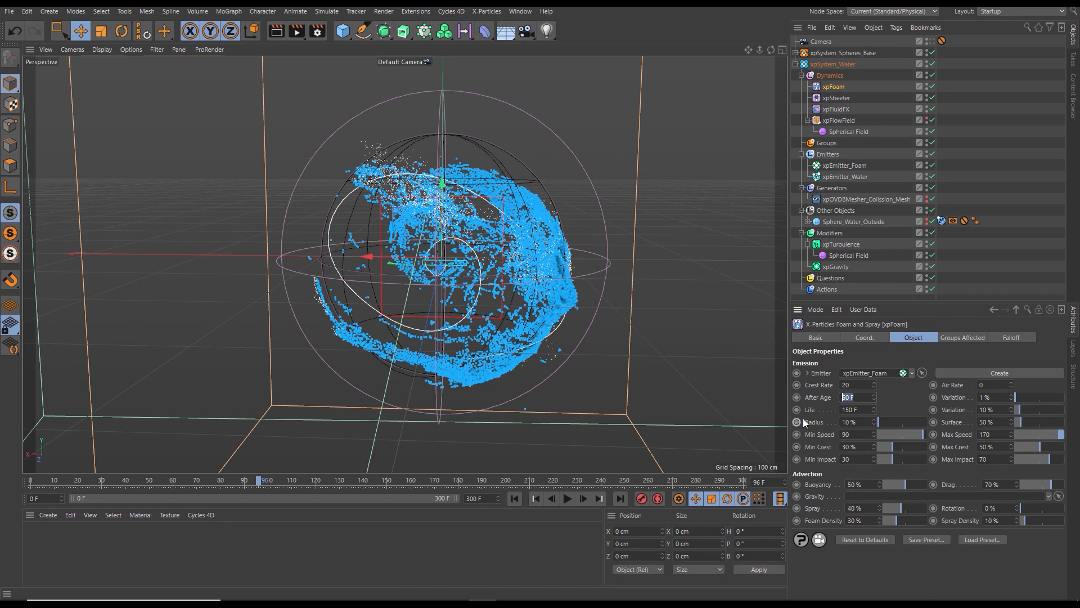
pyautogui.write('10')
pyautogui.click(515, 498)
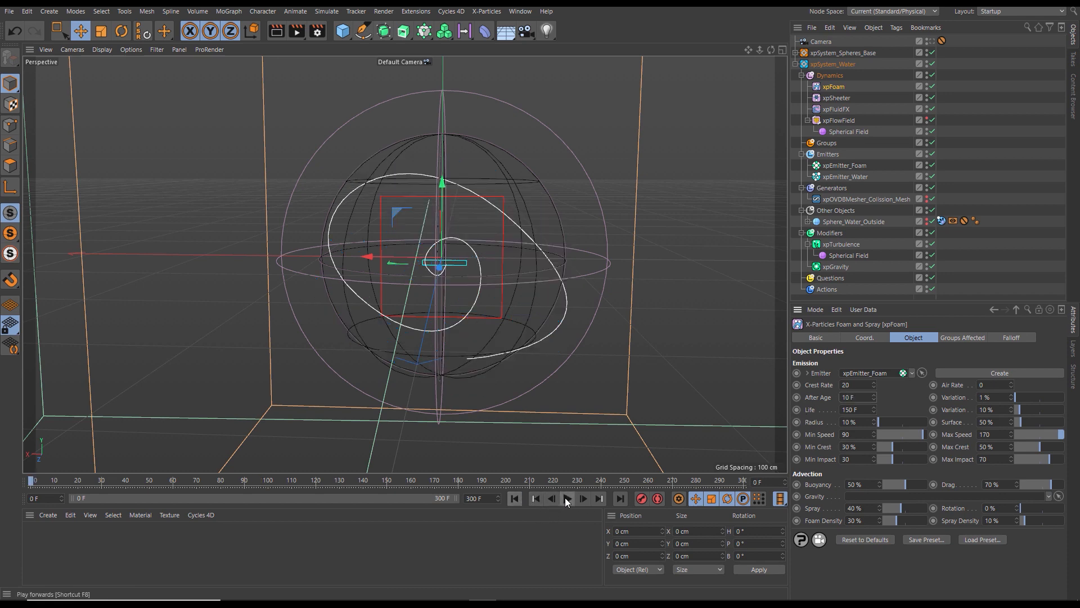
pyautogui.click(566, 499)
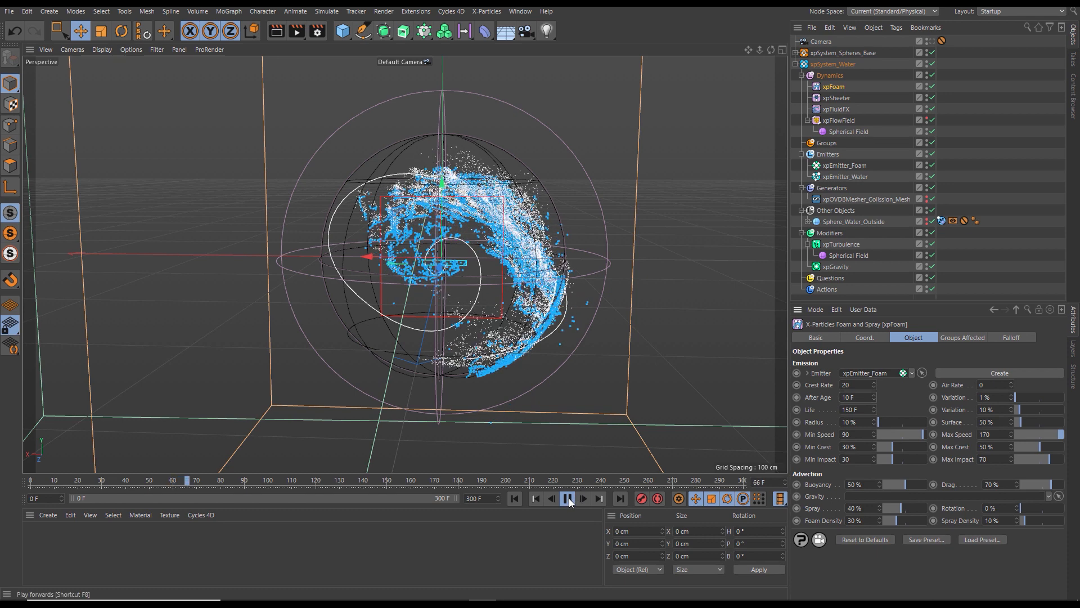
pyautogui.click(568, 499)
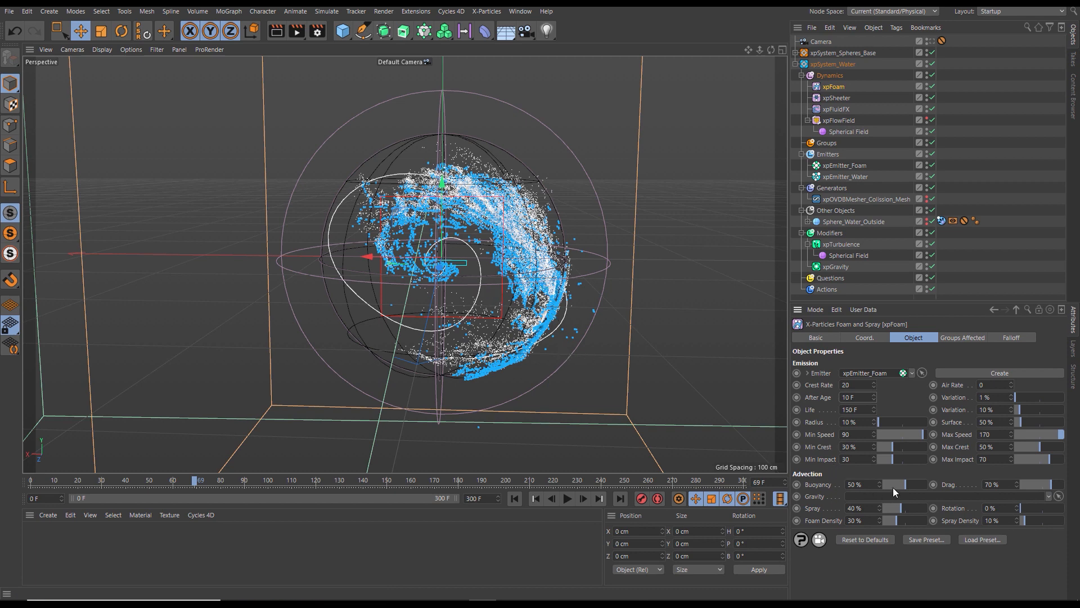
# - Set xpFoam's Buoyancy and Spray to 0% and Foam Density to 13%, then replay the simulation to about frame 76
pyautogui.moveTo(897, 484); pyautogui.dragTo(891, 486)
pyautogui.moveTo(903, 508); pyautogui.dragTo(941, 508)
pyautogui.moveTo(923, 506); pyautogui.dragTo(884, 507)
pyautogui.click(515, 498)
pyautogui.click(567, 498)
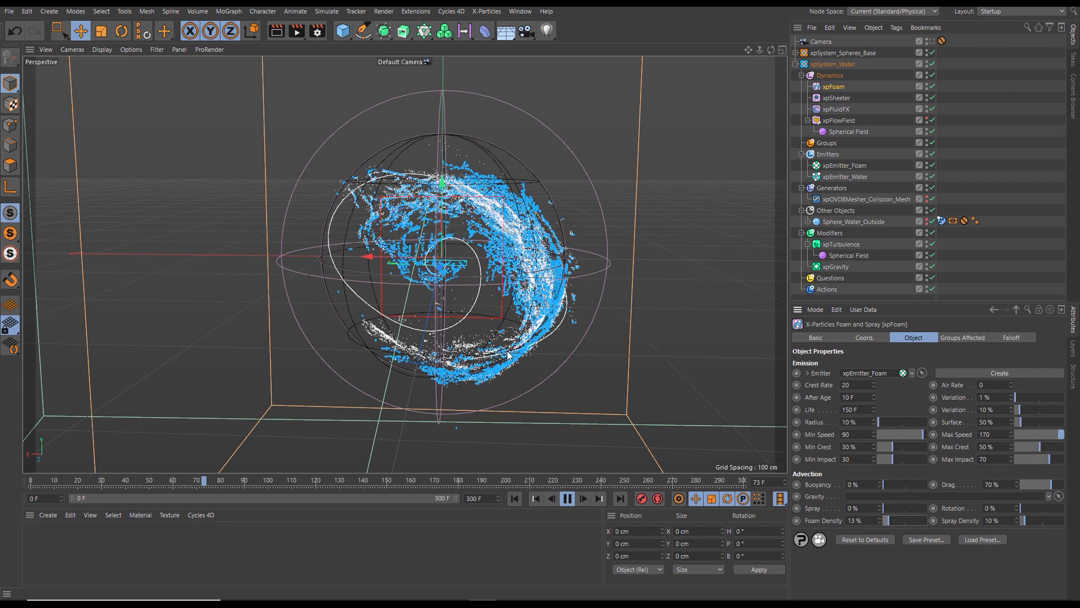
pyautogui.click(567, 498)
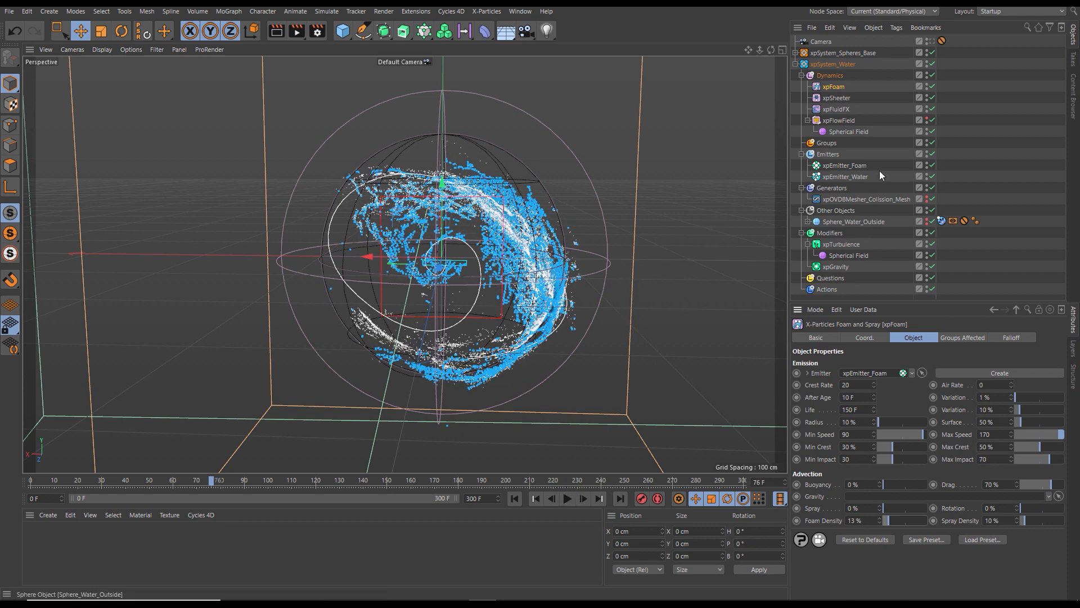
# - Add xpEmitter_Foam to the excluded emitters of the xpCollider tag on Sphere_Base_Inside
pyautogui.click(795, 64)
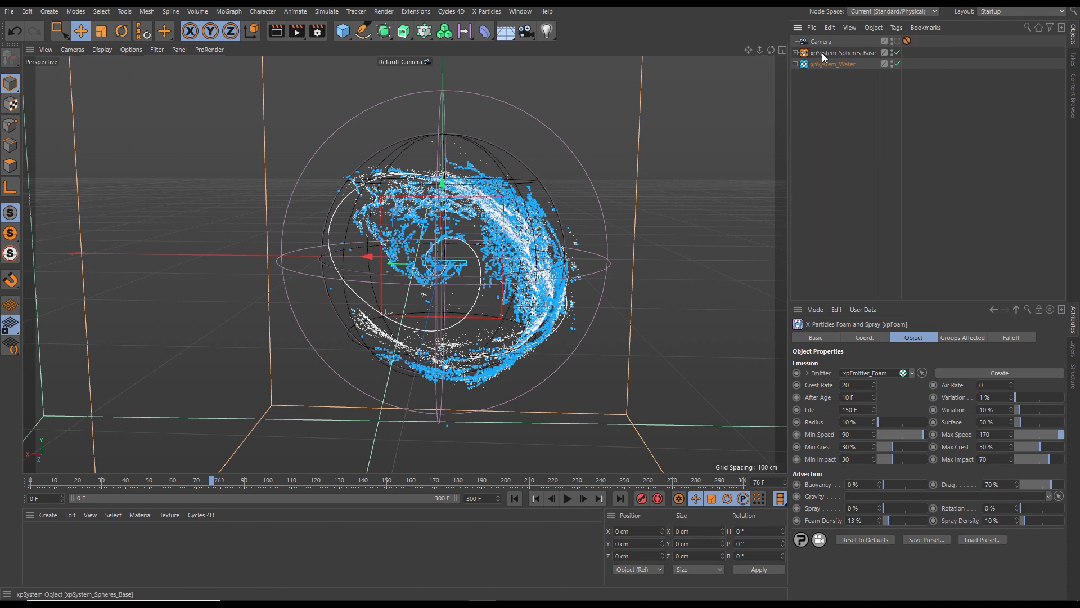
pyautogui.click(795, 52)
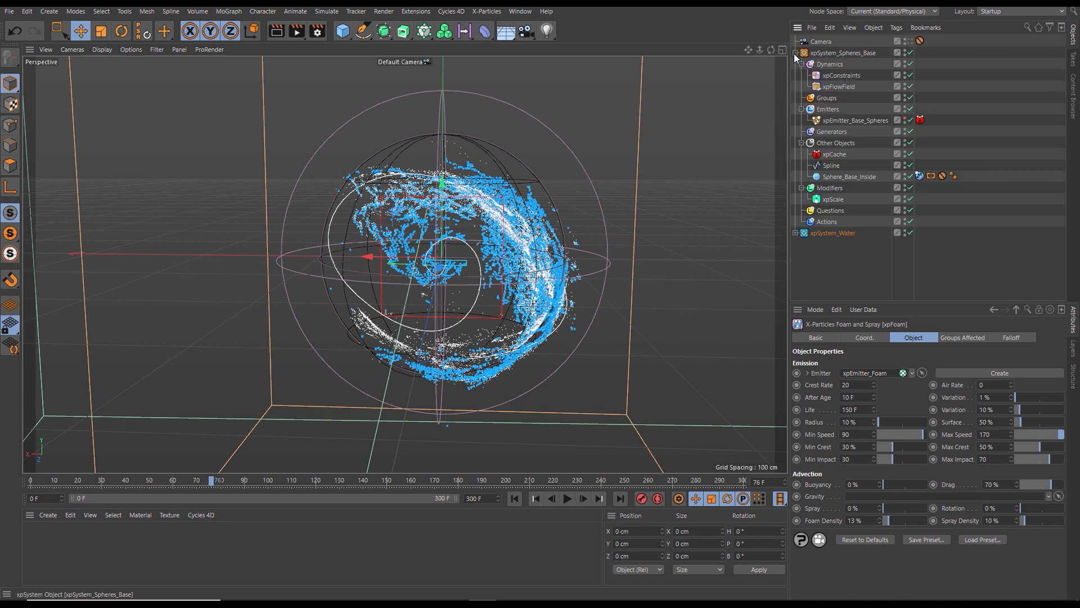
pyautogui.click(857, 176)
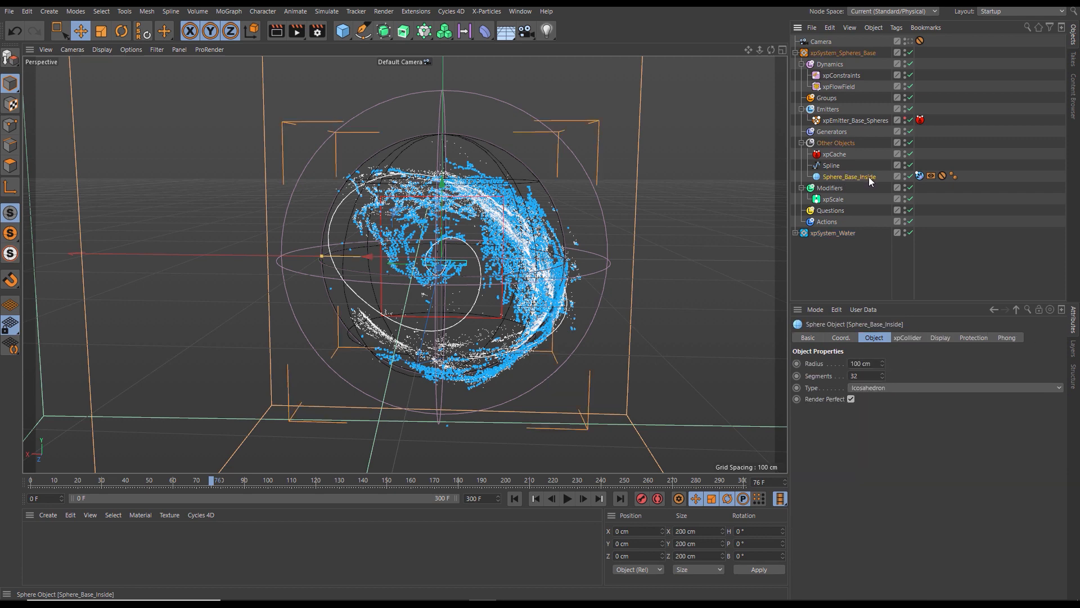
pyautogui.click(920, 175)
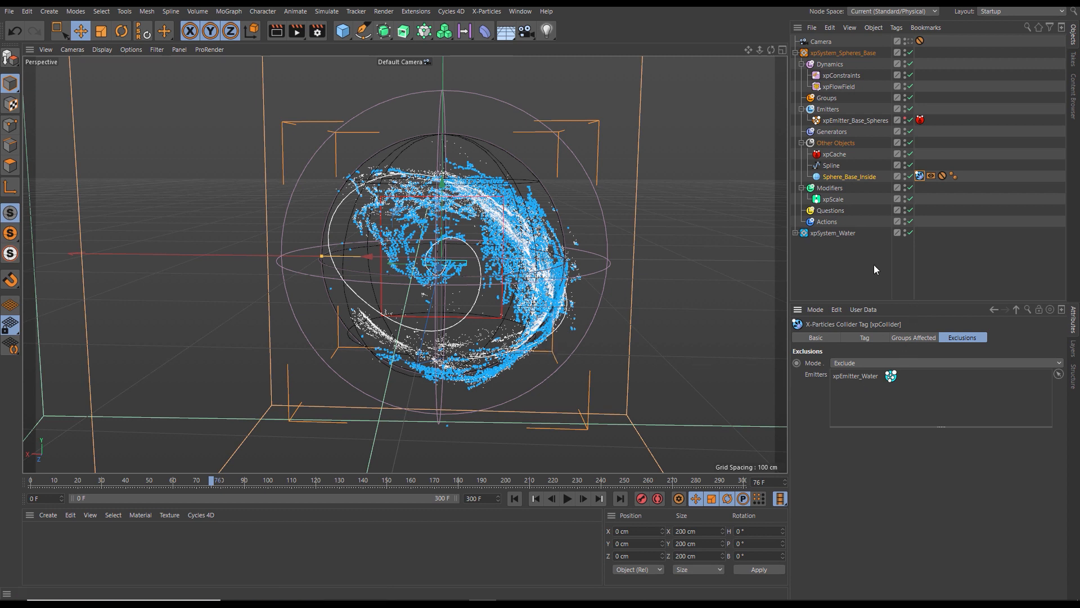
pyautogui.click(795, 52)
pyautogui.click(796, 64)
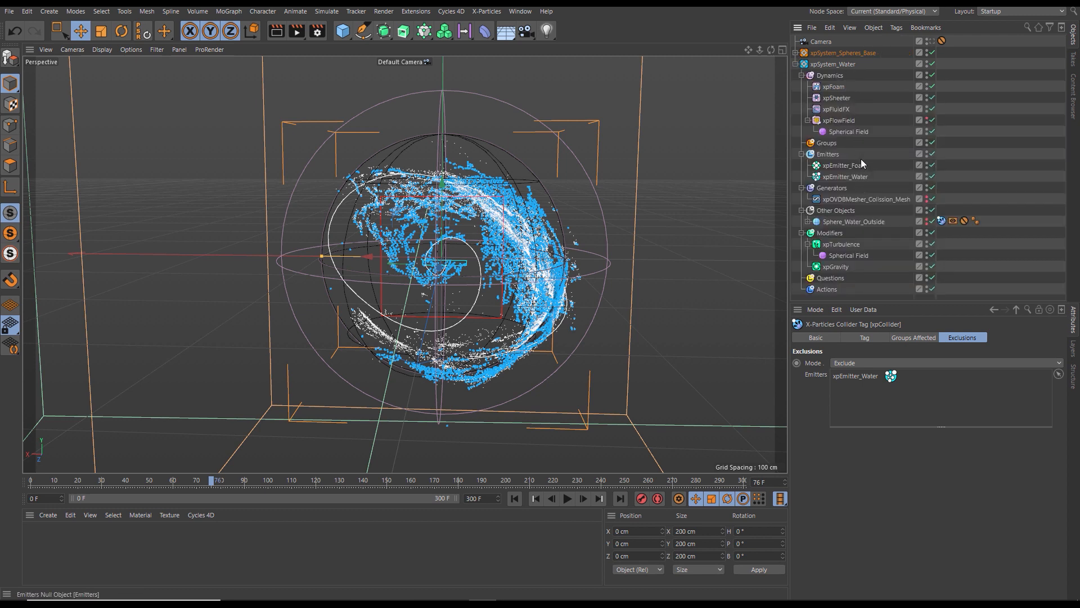
pyautogui.moveTo(844, 165); pyautogui.dragTo(856, 397)
# - Replay the simulation from frame 0 to about frame 103 to check the foam with the collider exclusion
pyautogui.click(515, 498)
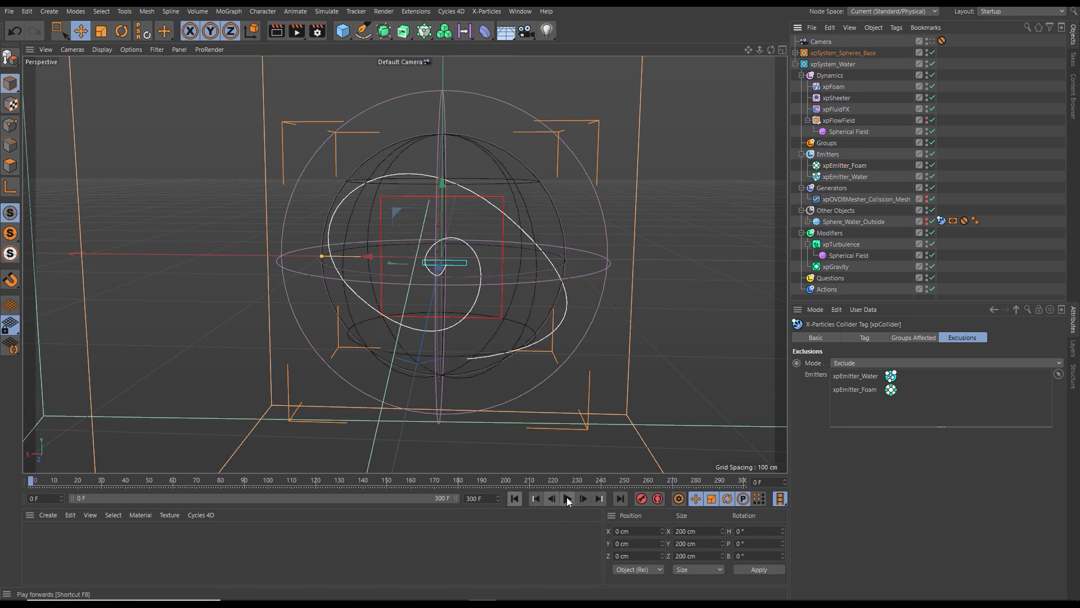
pyautogui.click(566, 497)
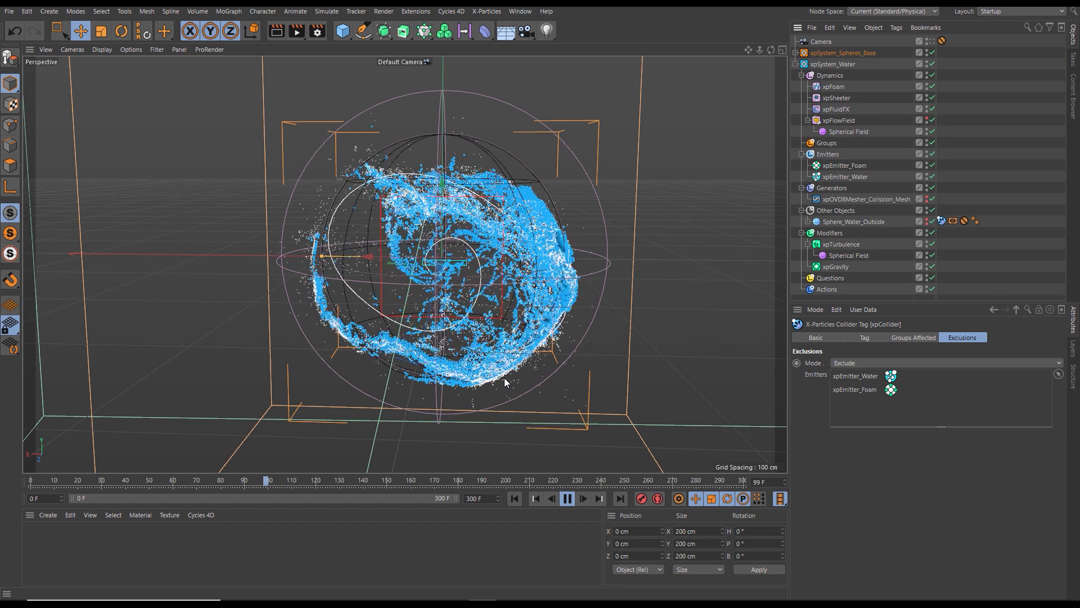
pyautogui.click(567, 499)
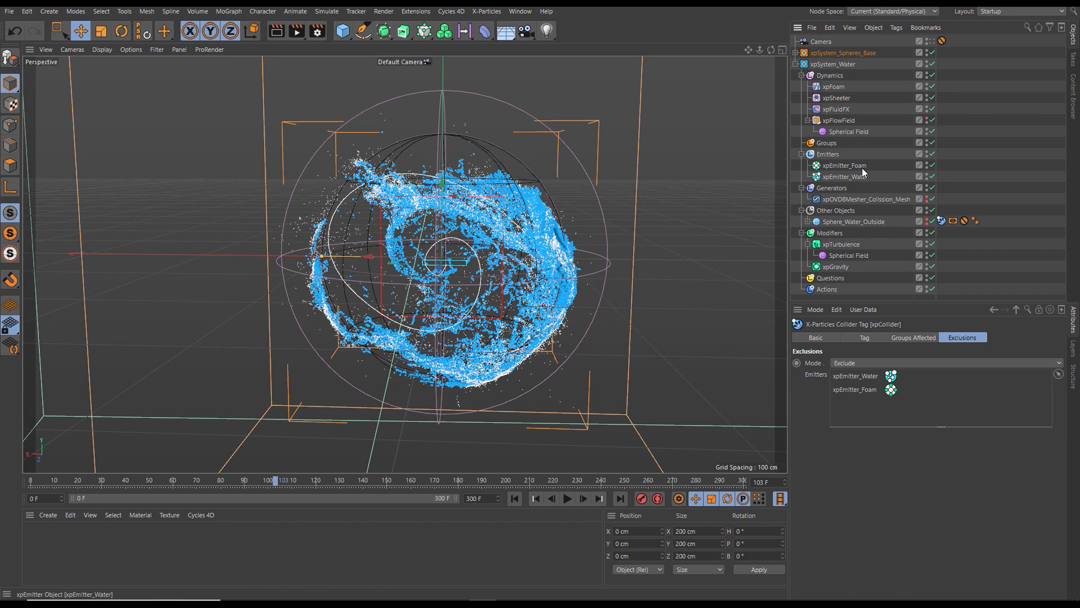
# - Lower xpFoam's Min Crest to 8% and Min Speed to 41, and replay the simulation from the start to about frame 85
pyautogui.click(836, 87)
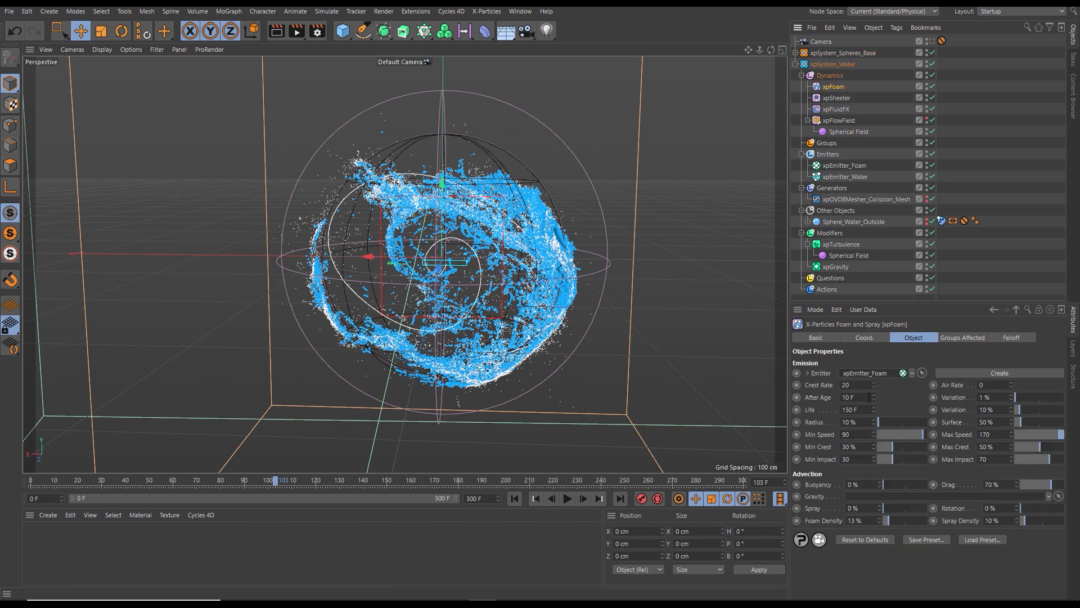
pyautogui.moveTo(893, 302); pyautogui.dragTo(815, 180)
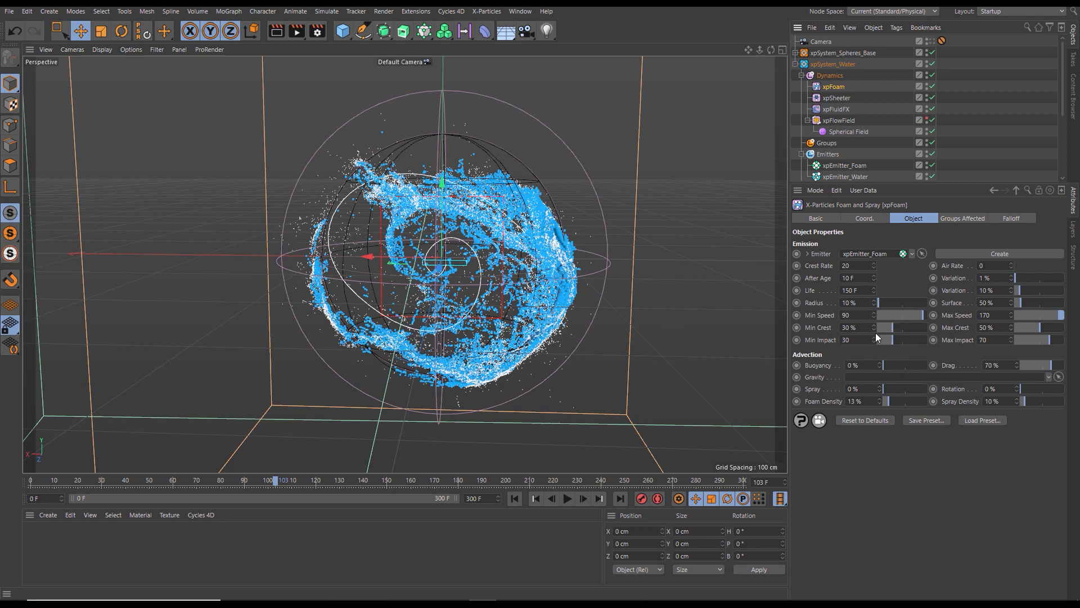
pyautogui.moveTo(892, 329); pyautogui.dragTo(886, 330)
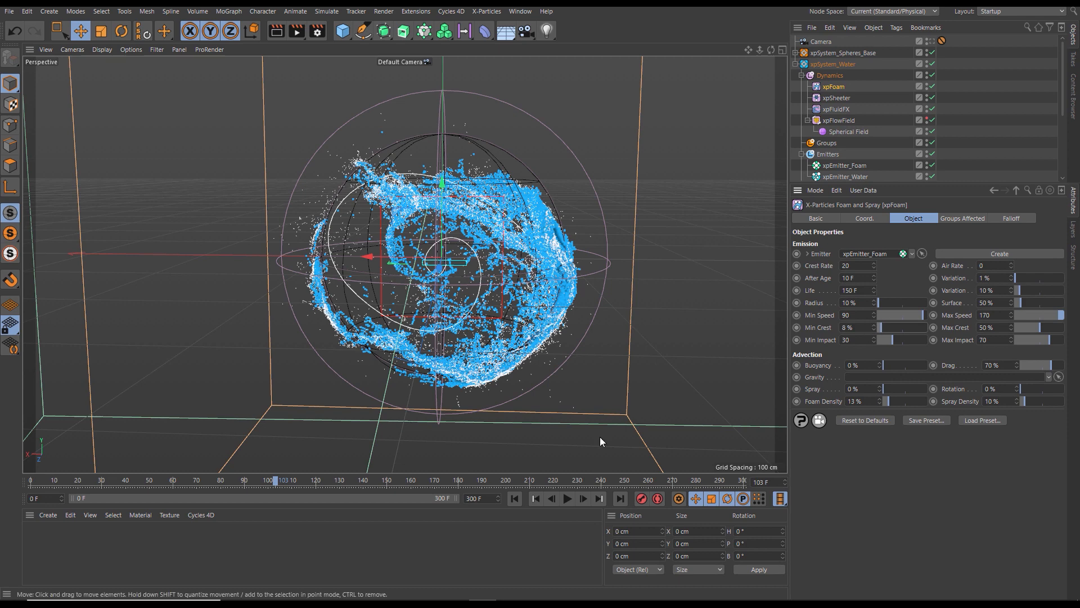
pyautogui.click(515, 499)
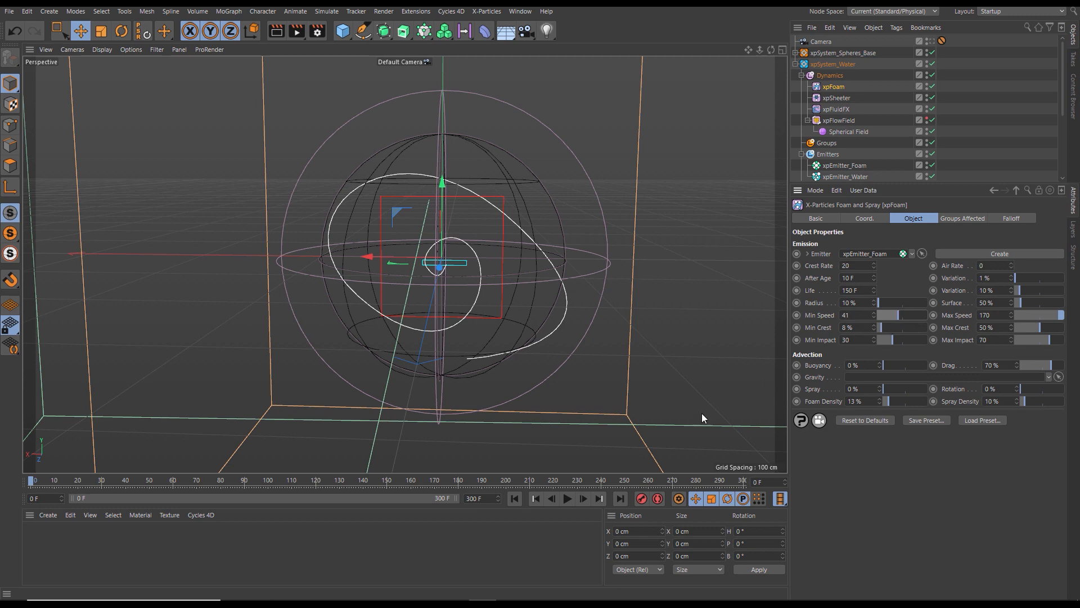
pyautogui.click(569, 499)
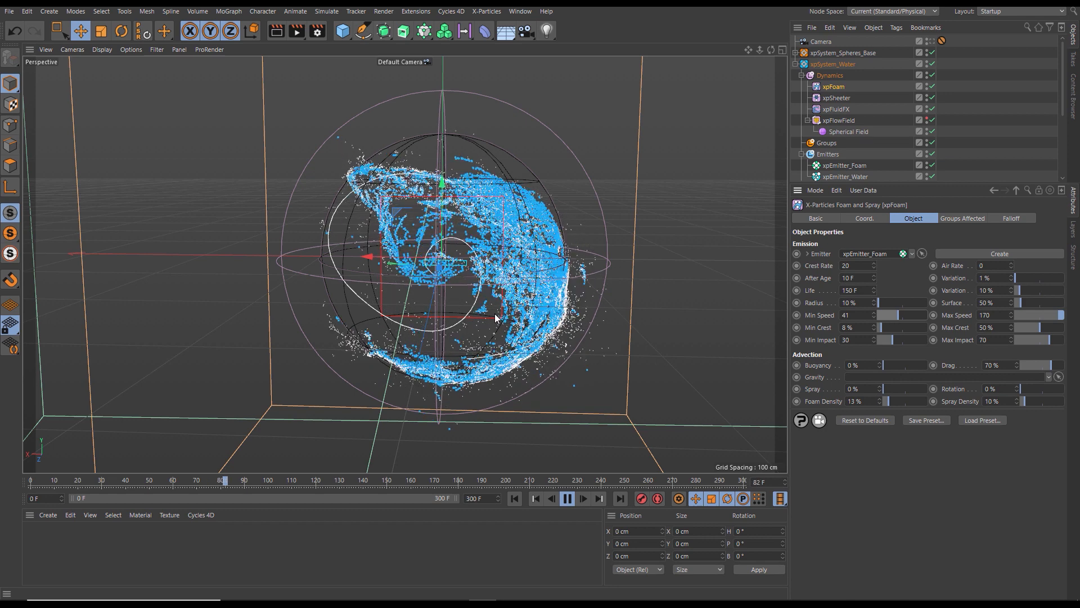
pyautogui.click(568, 499)
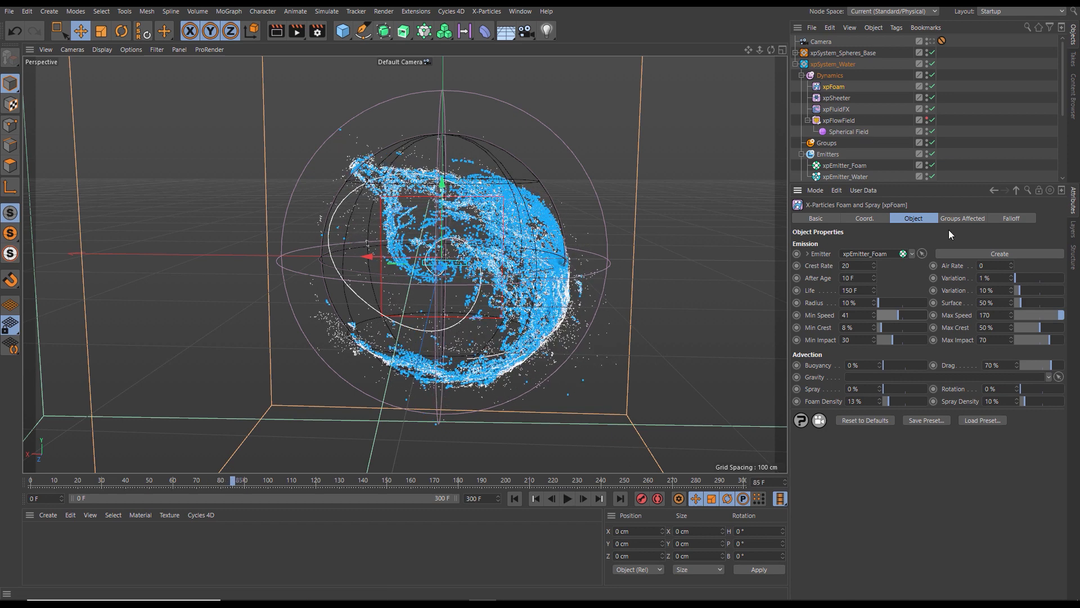
# - Restore the full object hierarchy view and open the settings of the Spherical Field under xpTurbulence
pyautogui.moveTo(952, 184); pyautogui.dragTo(925, 306)
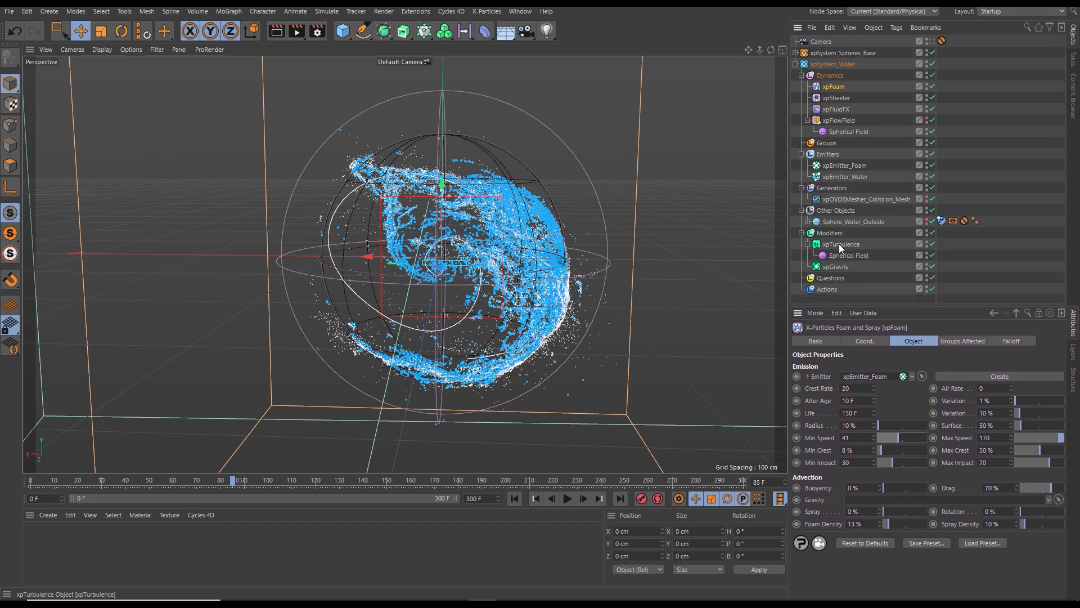
pyautogui.click(838, 244)
pyautogui.click(843, 255)
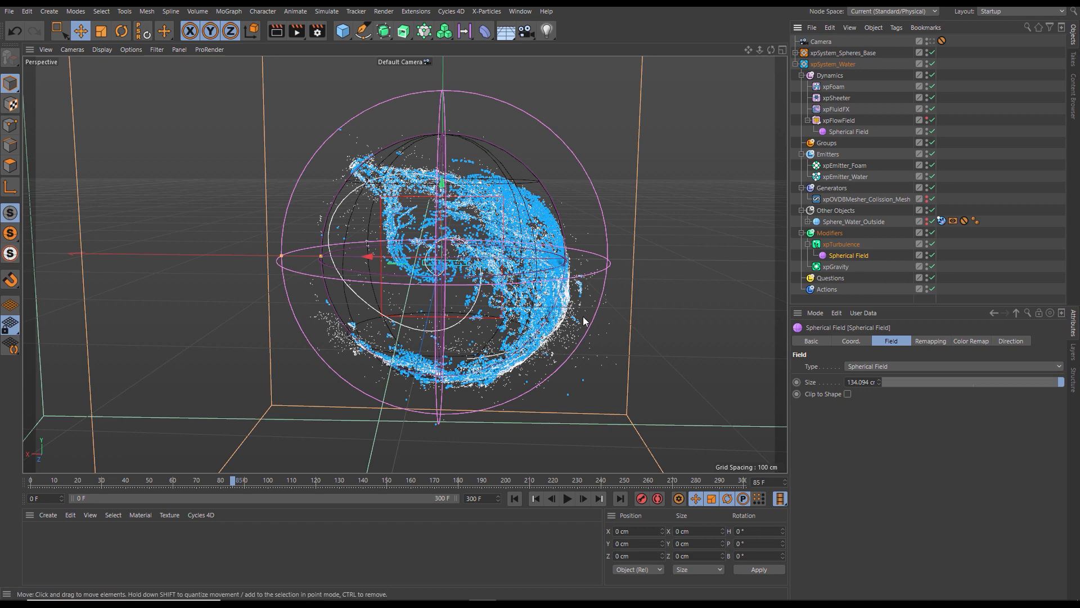
# - Open the xpTurbulence object settings and play the simulation on to about frame 129
pyautogui.click(840, 244)
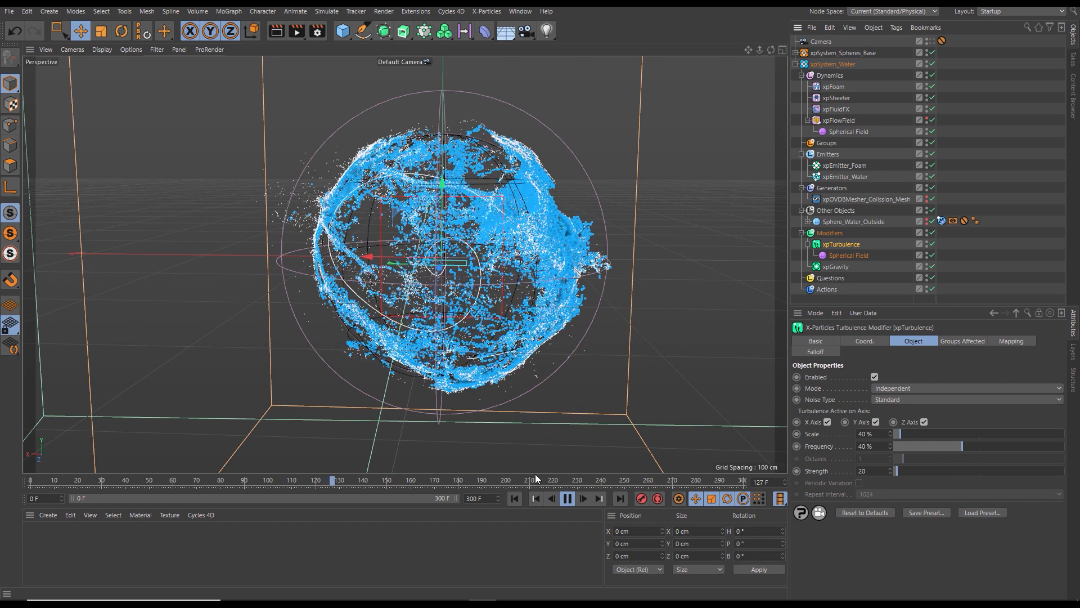
pyautogui.click(567, 500)
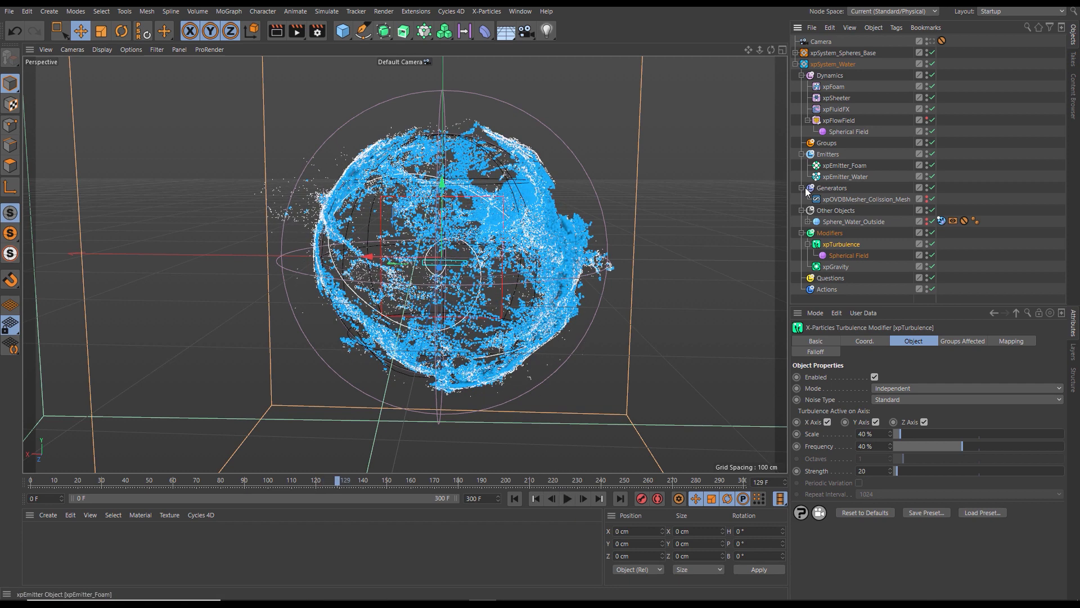
# - Test xpFoam with a Crest Rate of 0, replaying to about frame 52, and set its Air Rate to 20
pyautogui.click(835, 87)
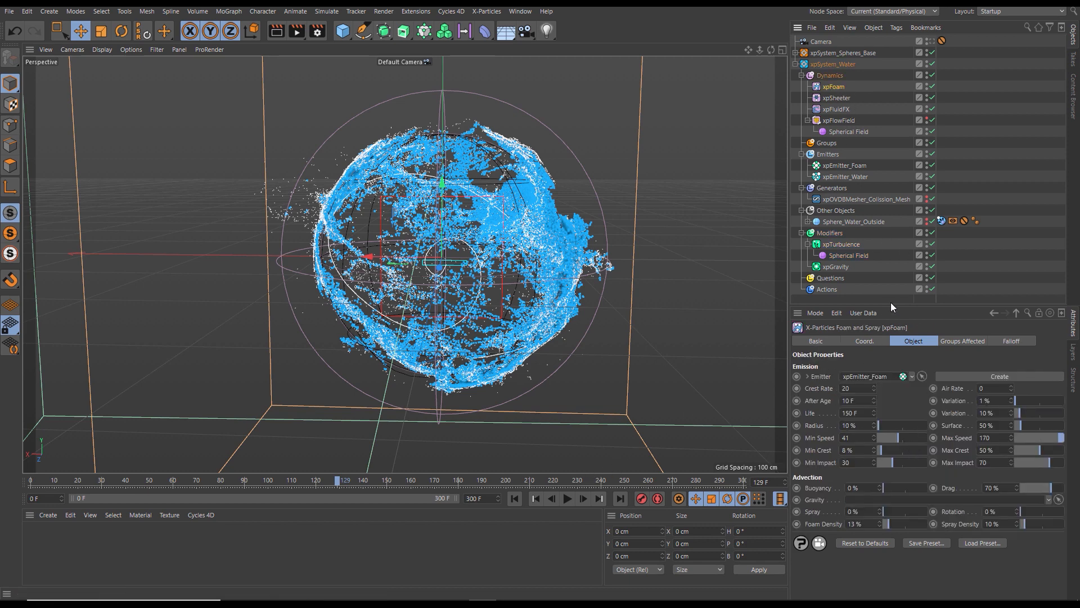
pyautogui.moveTo(894, 303); pyautogui.dragTo(886, 164)
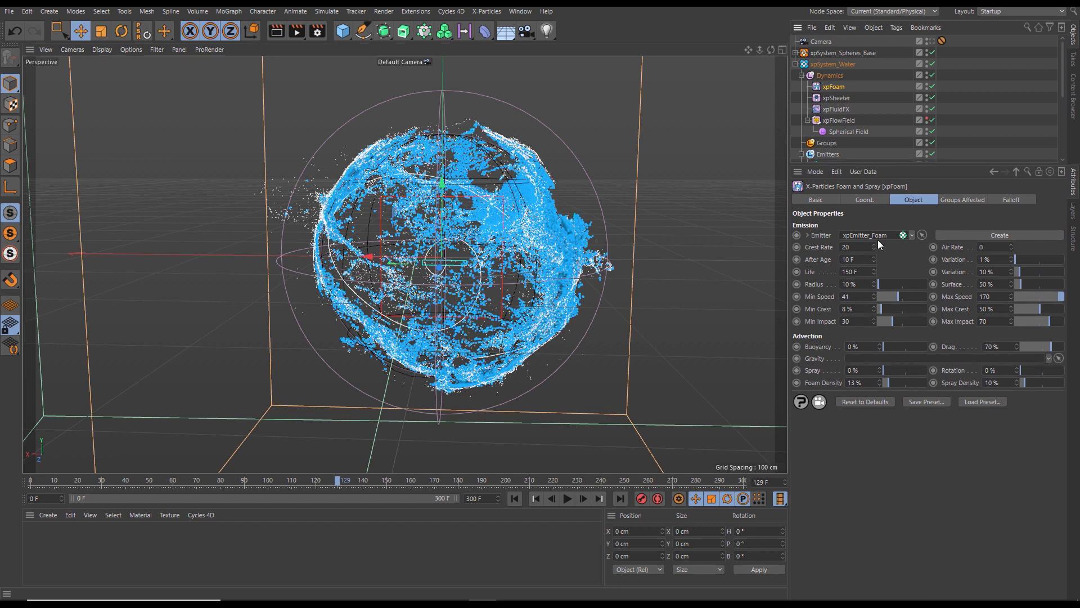
pyautogui.click(857, 247)
pyautogui.click(514, 498)
pyautogui.click(567, 499)
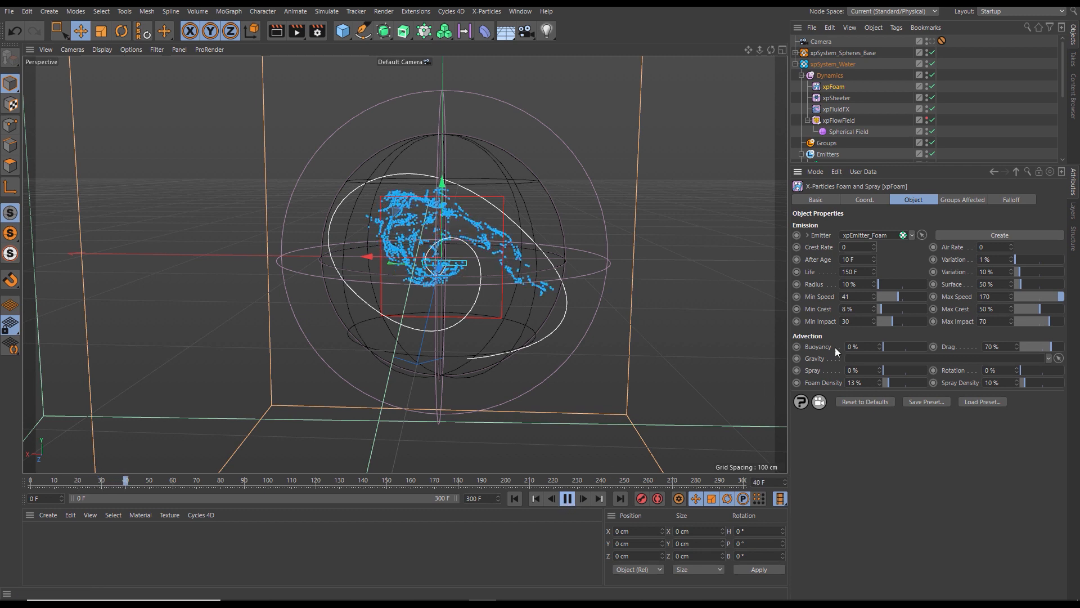
pyautogui.click(566, 499)
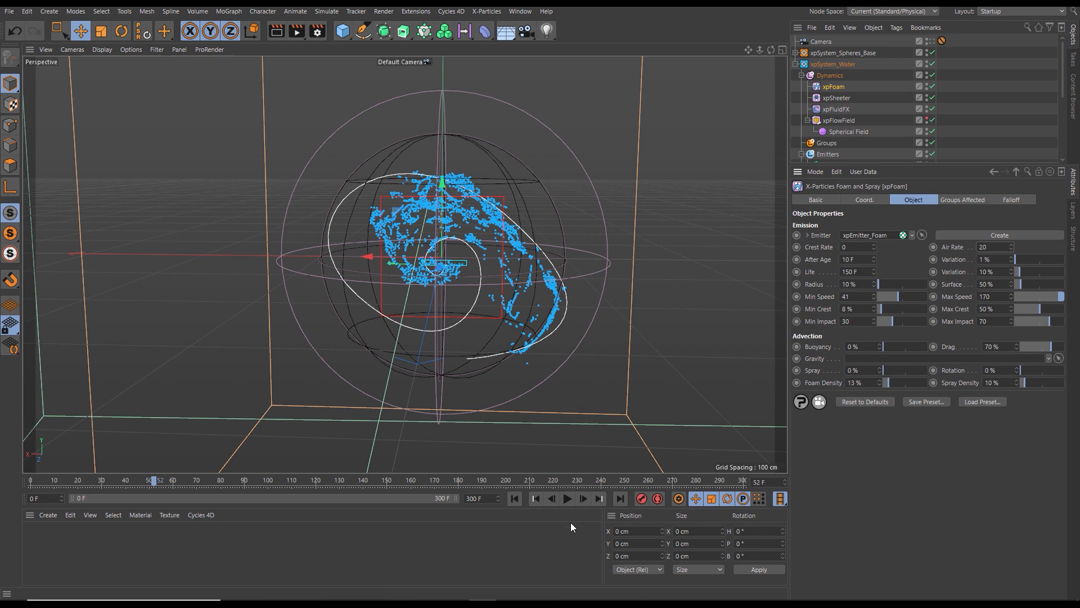
# - Replay the simulation from the start to about frame 63 to check the foam from the Air Rate alone
pyautogui.click(515, 499)
pyautogui.click(567, 498)
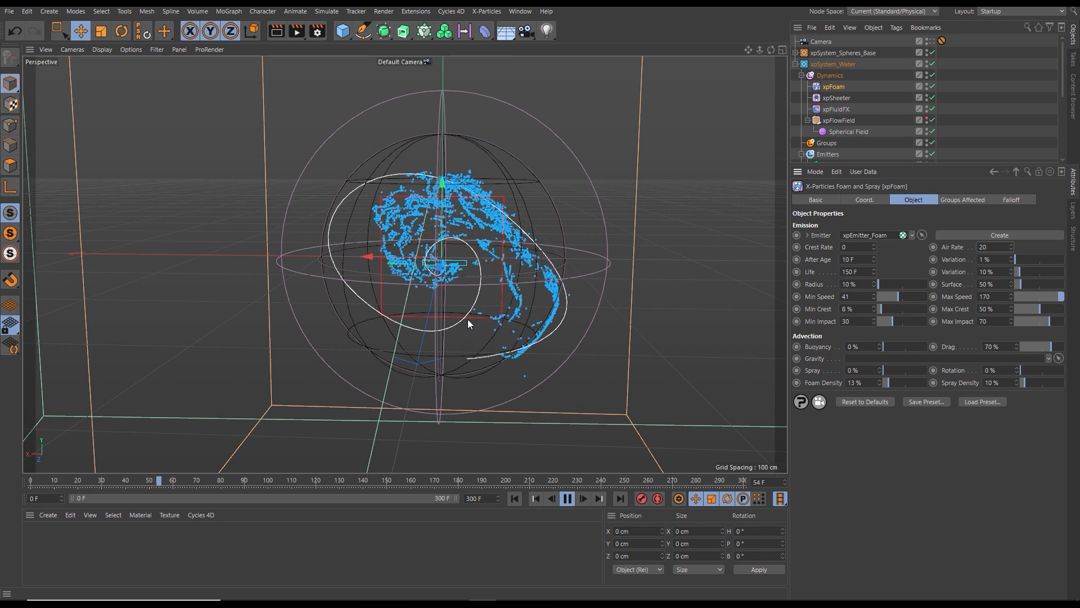
pyautogui.click(569, 498)
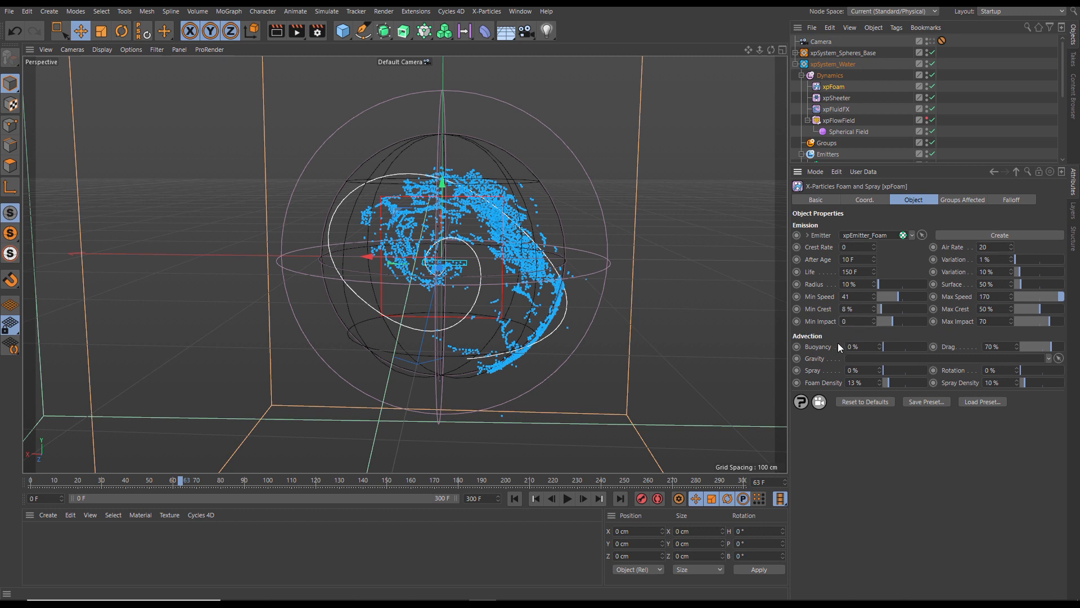
# - Set xpFoam's Min Impact to 0 and Max Impact to 1, and replay the simulation to about frame 81
pyautogui.write('0')
pyautogui.press('Return')
pyautogui.write('1')
pyautogui.press('Return')
pyautogui.click(535, 498)
pyautogui.click(567, 499)
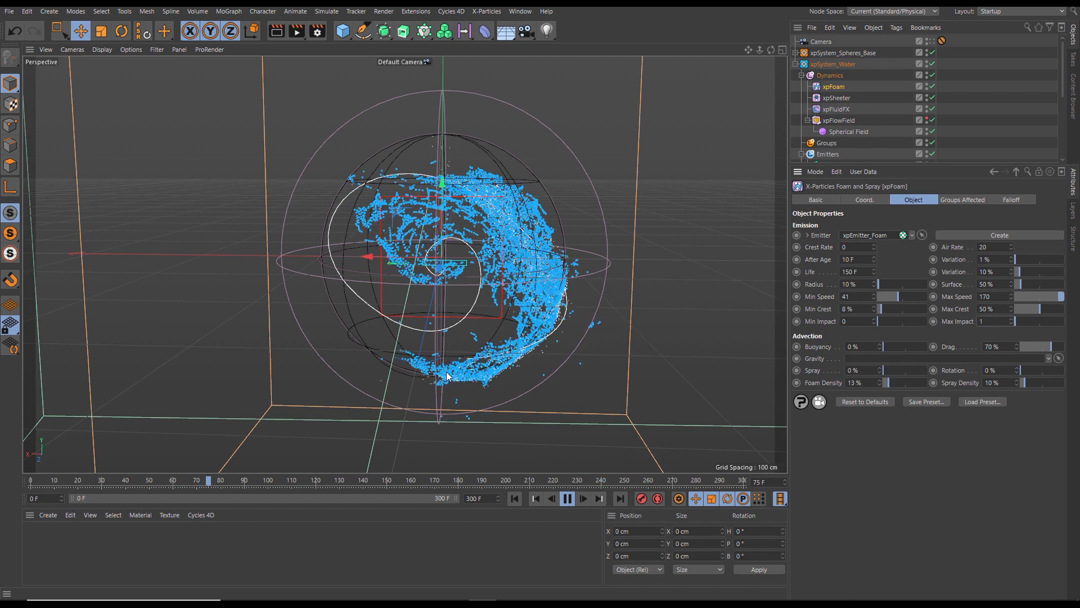
pyautogui.click(575, 498)
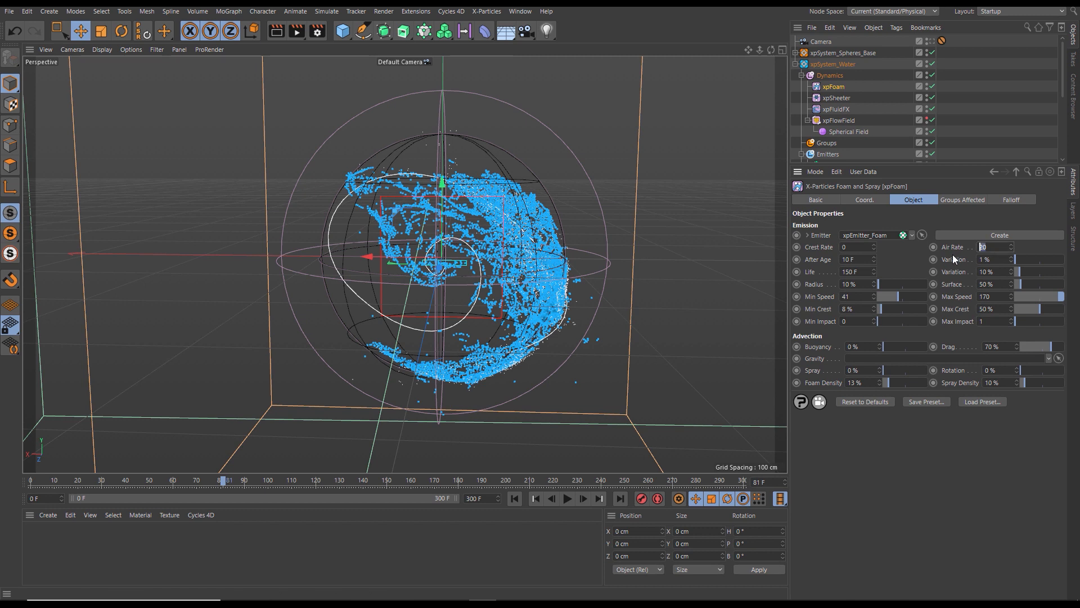
# - Raise xpFoam's Air Rate to 40 and replay the simulation from the start to about frame 82
pyautogui.write('40')
pyautogui.press('Return')
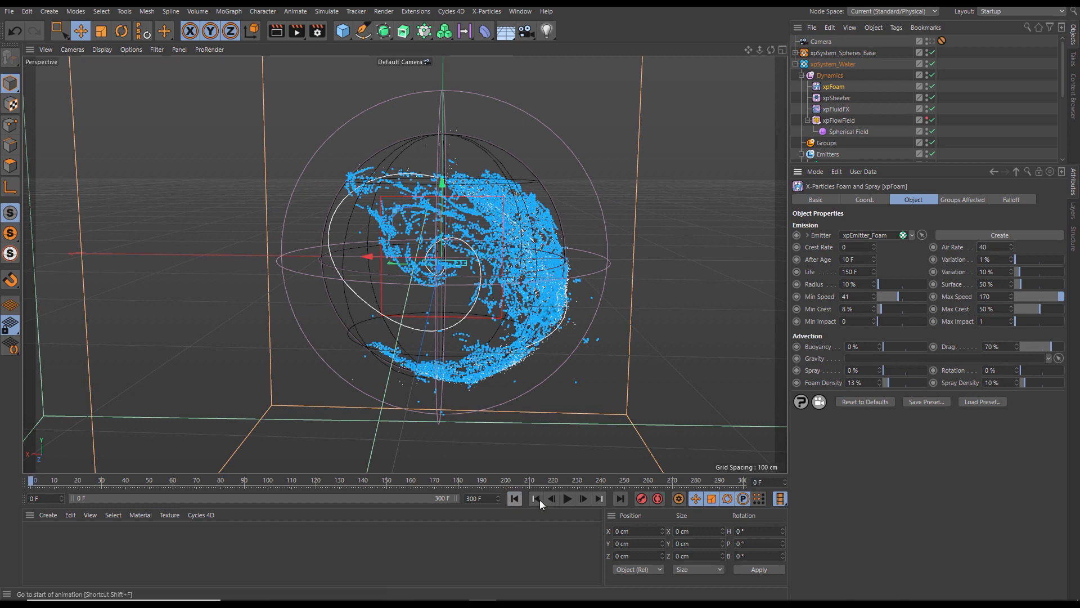
pyautogui.click(515, 498)
pyautogui.click(567, 499)
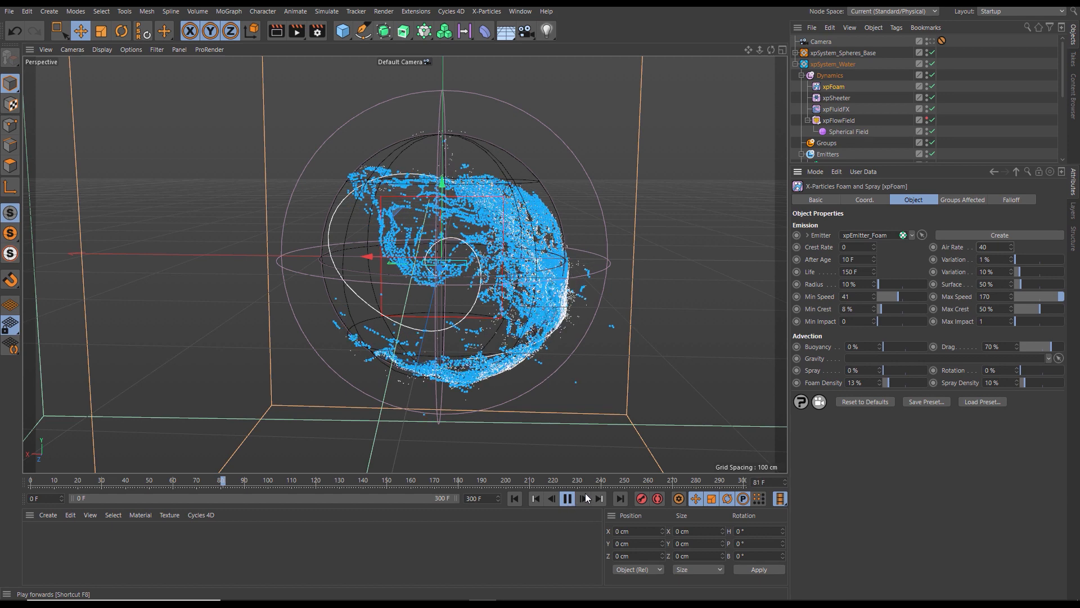
pyautogui.click(567, 499)
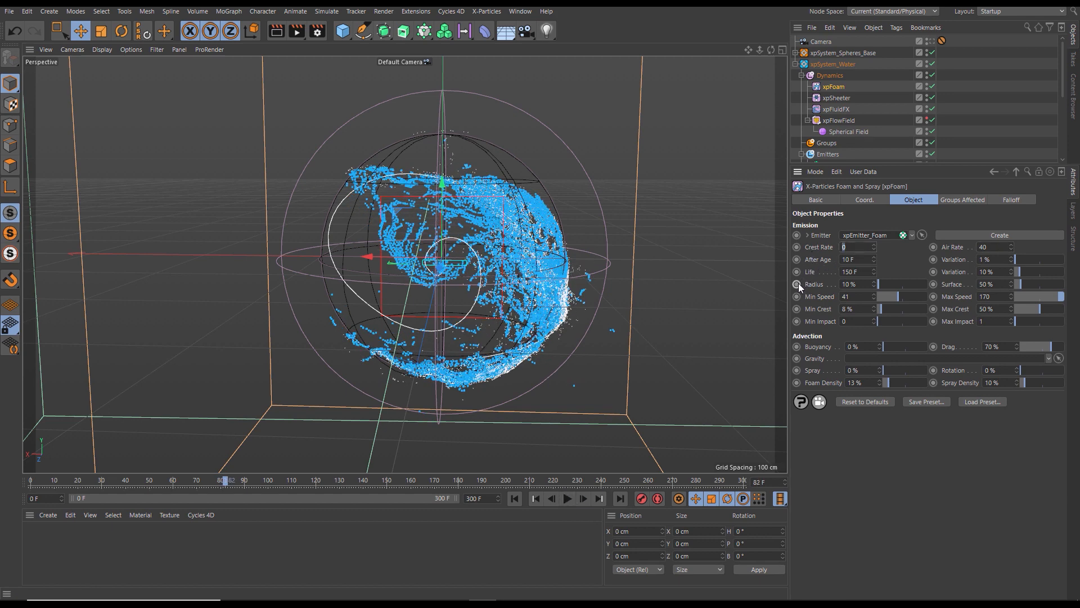
# - Set xpFoam's Crest Rate to 40 and replay the simulation from the start to about frame 118
pyautogui.write('40')
pyautogui.click(514, 499)
pyautogui.click(567, 499)
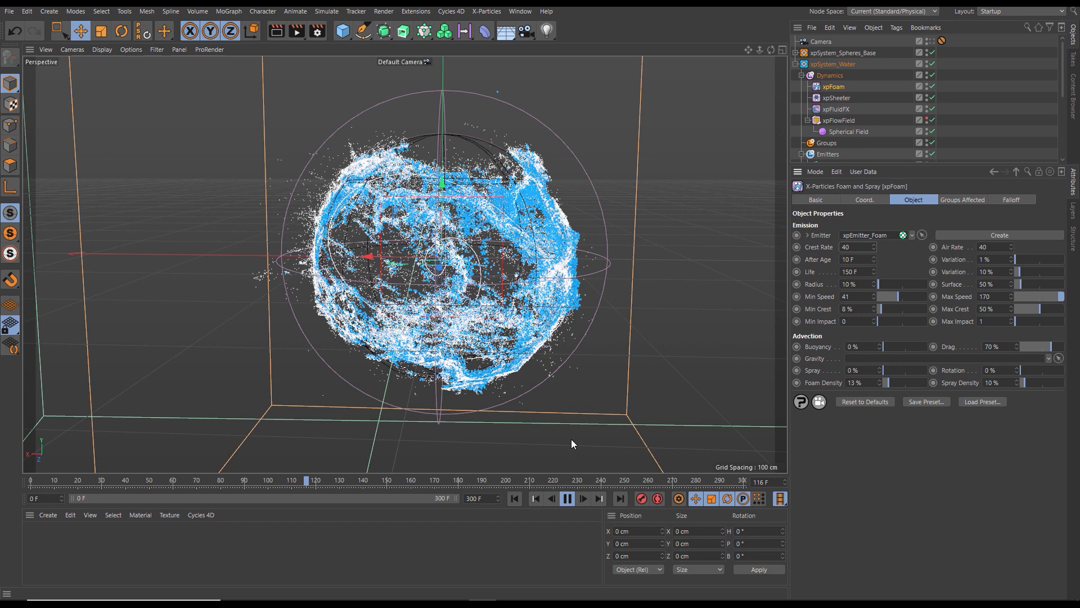
pyautogui.click(567, 499)
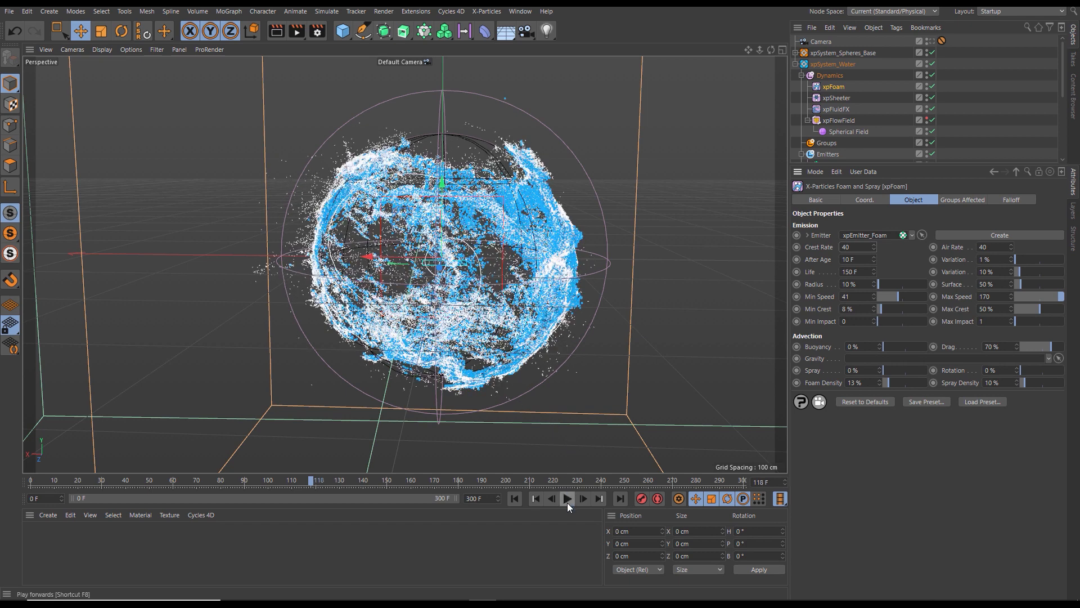
# - Replay the simulation from the start to about frame 74 to check the foam with both rates at 40
pyautogui.click(515, 498)
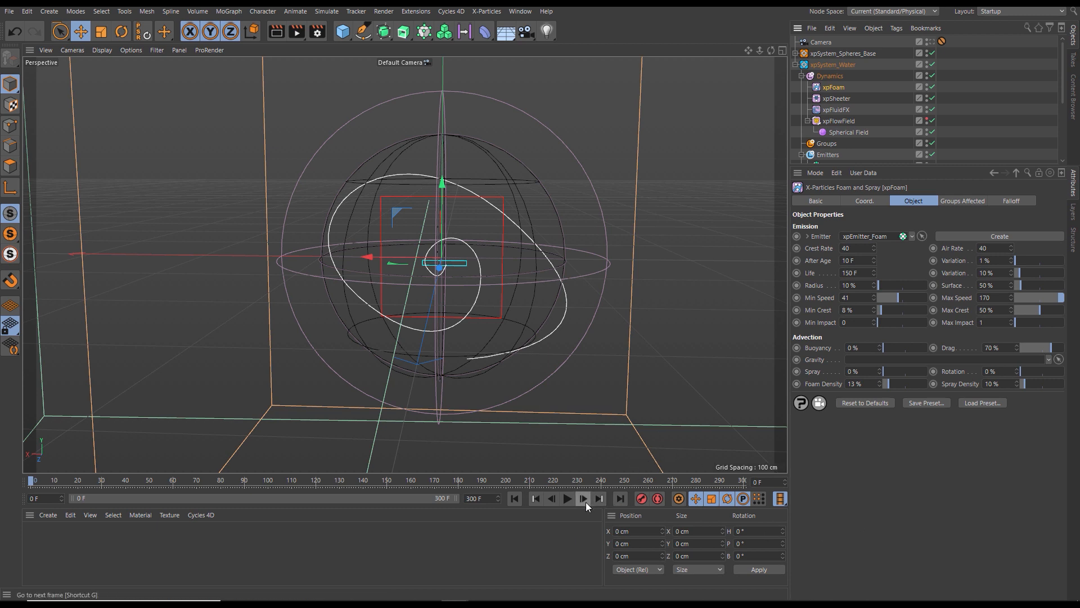
pyautogui.click(568, 497)
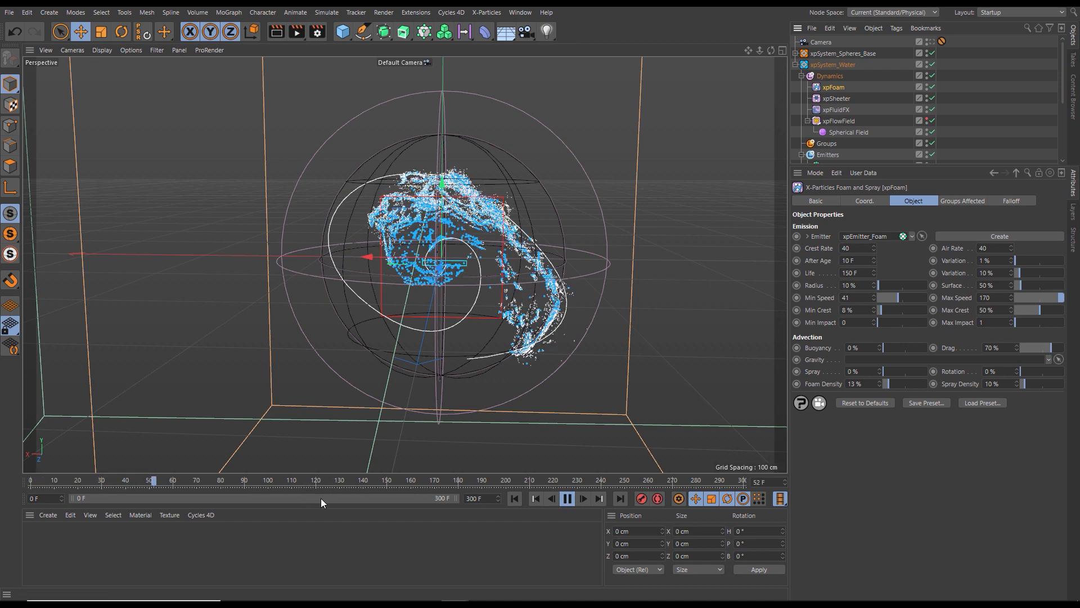
pyautogui.click(568, 499)
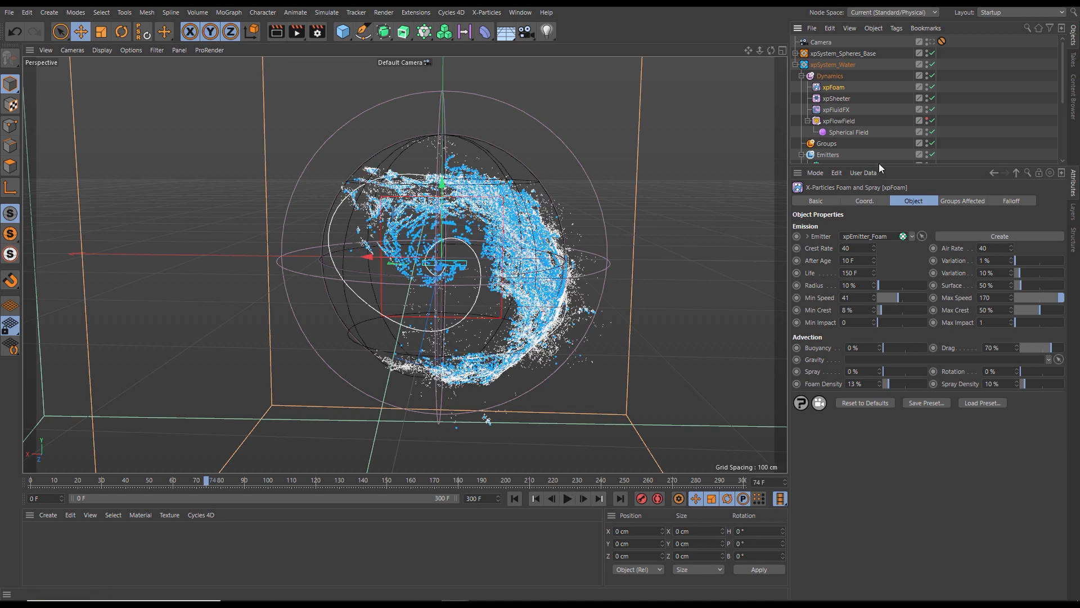
# - Enable Show HUD for xpEmitter_Foam and play the simulation on to about frame 95 to check its live particle count
pyautogui.moveTo(880, 165); pyautogui.dragTo(877, 236)
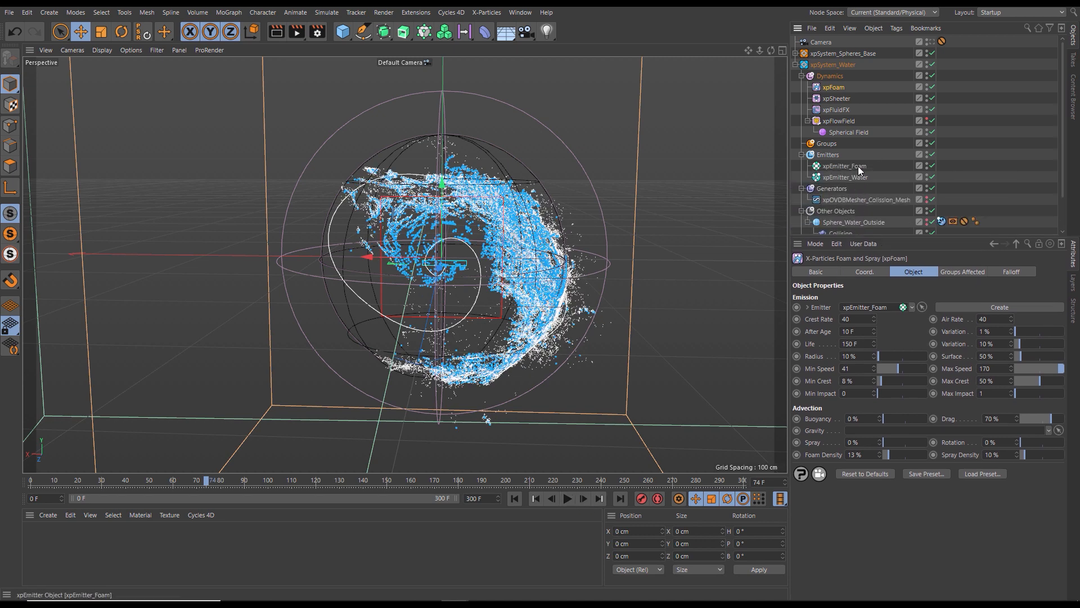
pyautogui.click(846, 166)
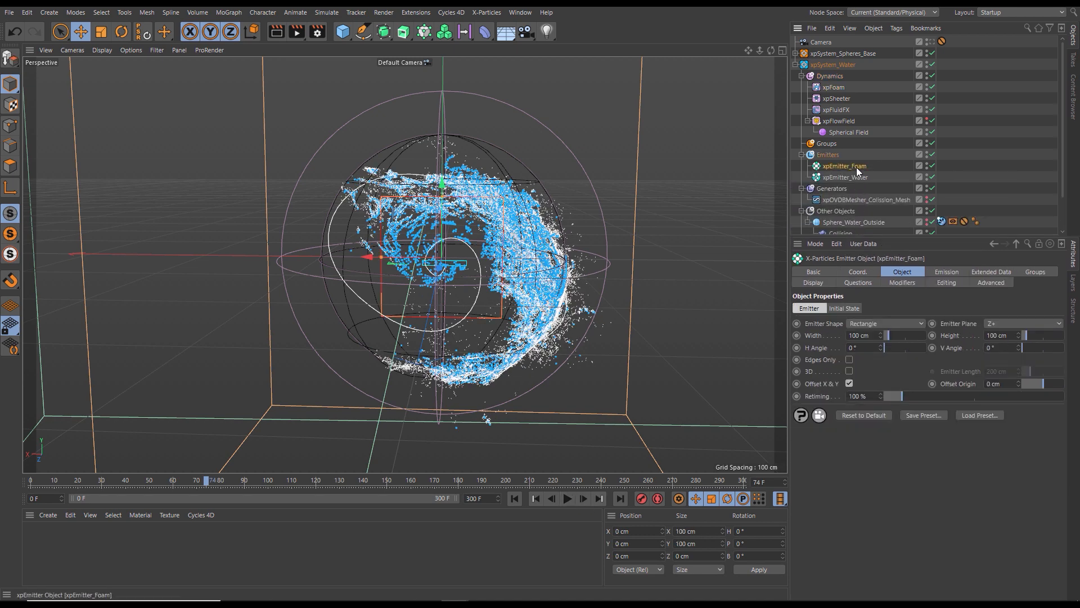
pyautogui.click(819, 286)
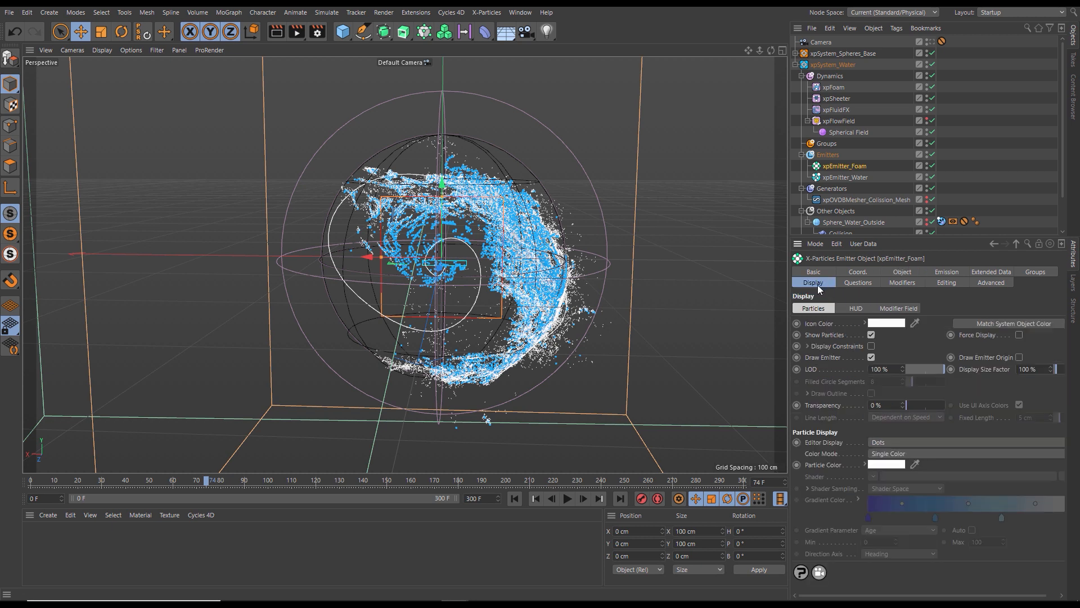
pyautogui.click(857, 308)
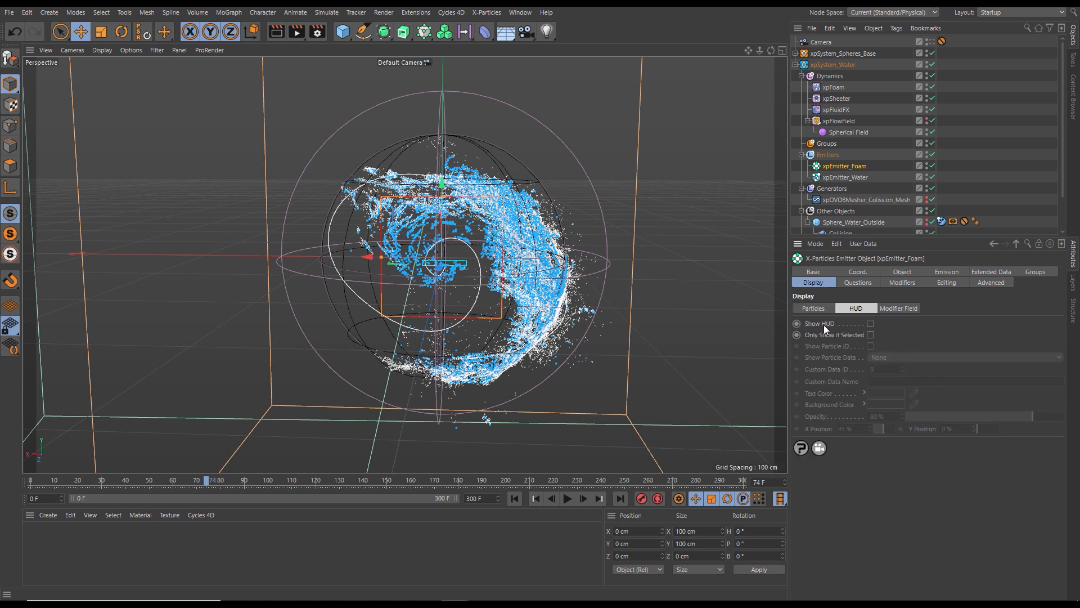
pyautogui.click(870, 324)
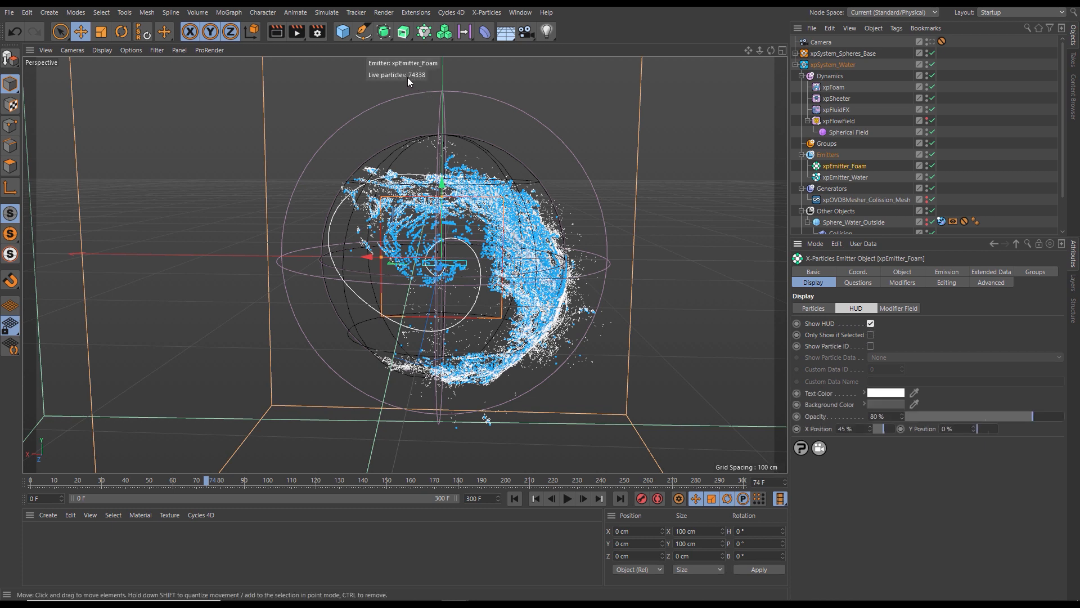
pyautogui.click(566, 498)
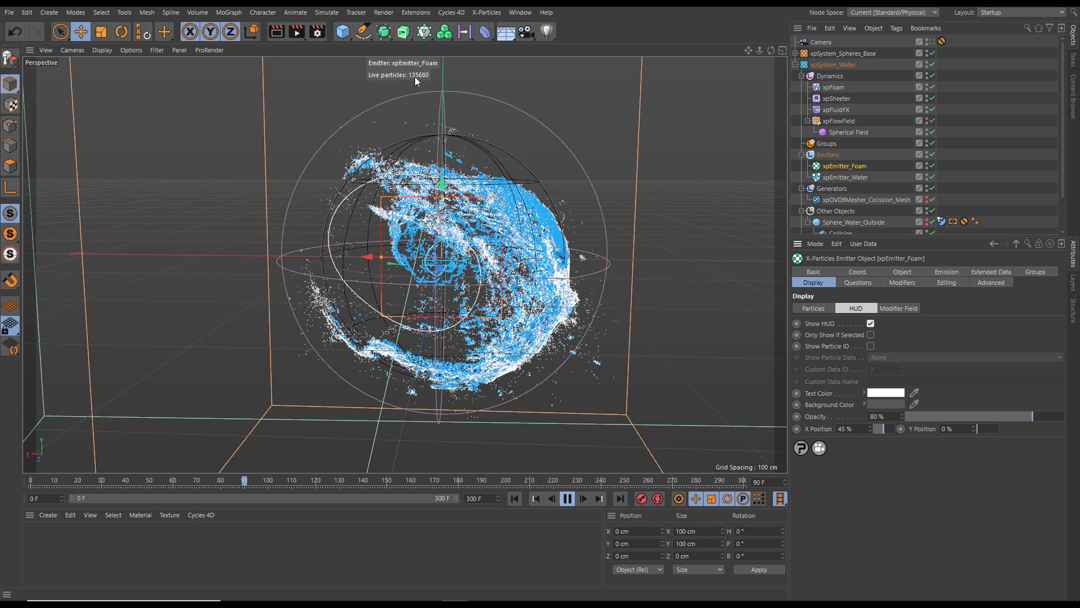
pyautogui.click(568, 498)
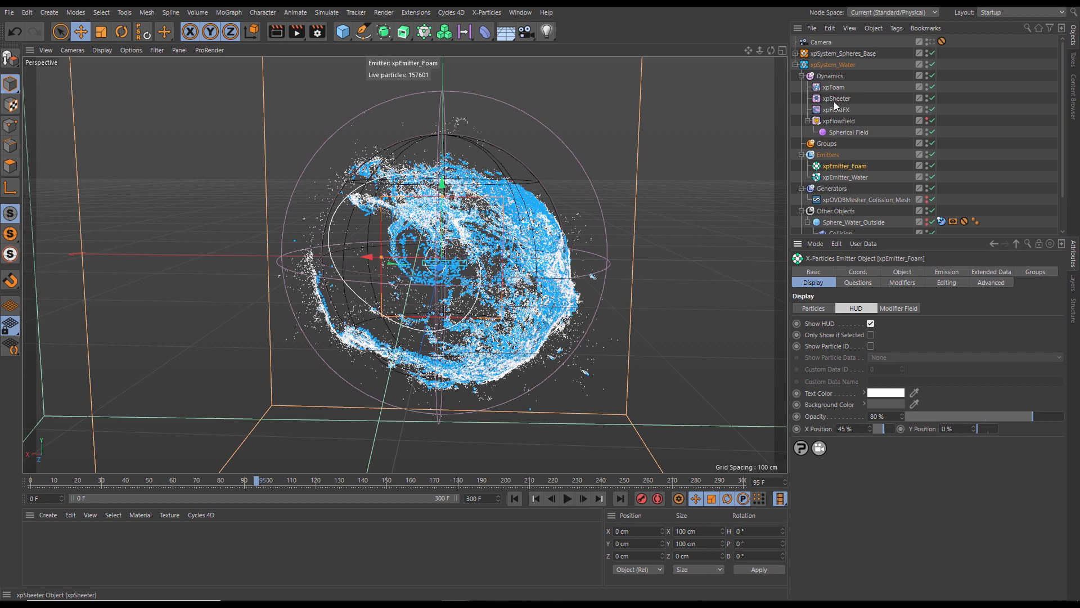
# - Lower xpFoam's Crest Rate and Air Rate to 20 each, and replay the simulation from the start to about frame 96
pyautogui.click(832, 87)
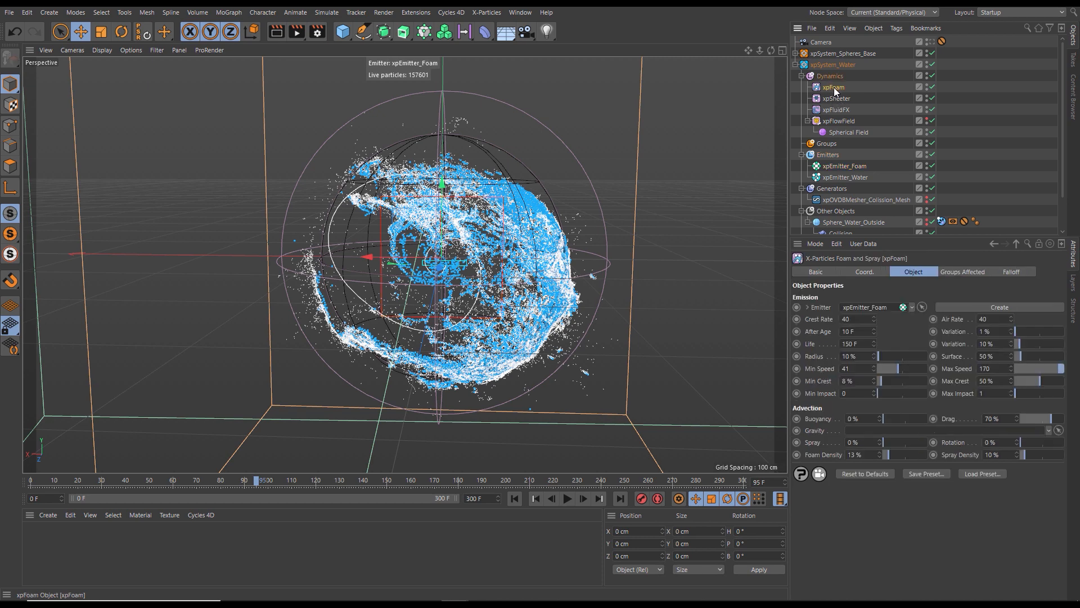
pyautogui.doubleClick(855, 319)
pyautogui.write('20')
pyautogui.click(982, 319)
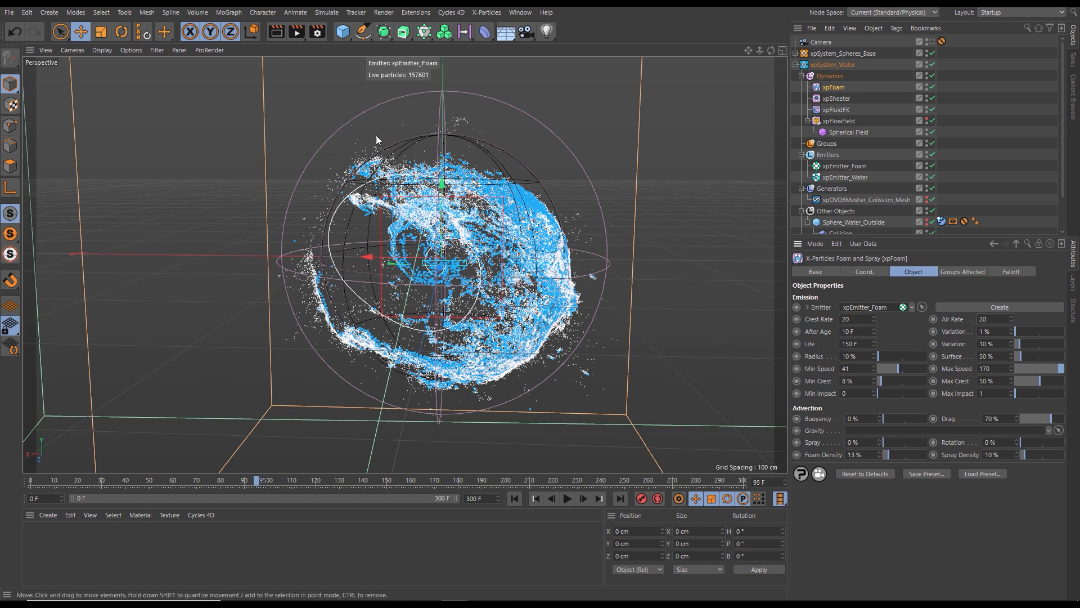
pyautogui.click(514, 498)
pyautogui.click(567, 498)
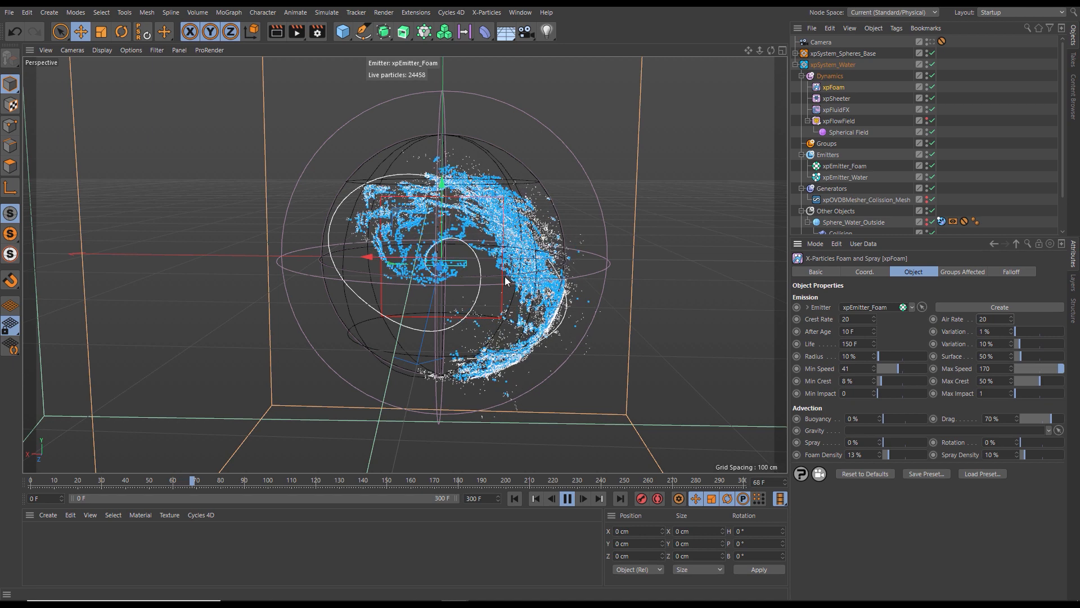
pyautogui.click(565, 499)
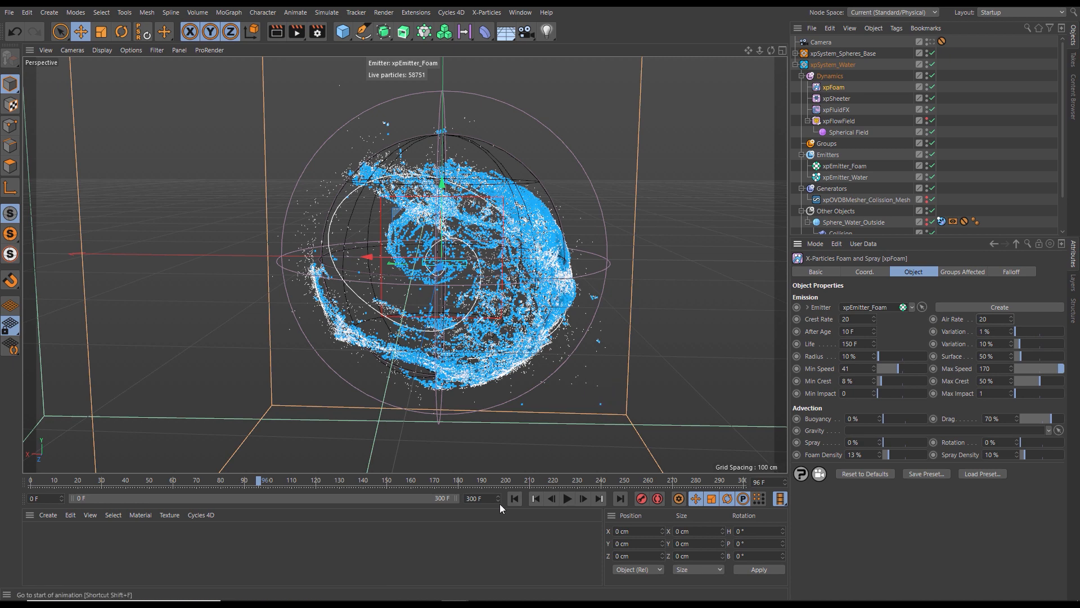
# - Replay the simulation from frame 0 to about frame 72 to check the foam and its live particle count
pyautogui.click(515, 499)
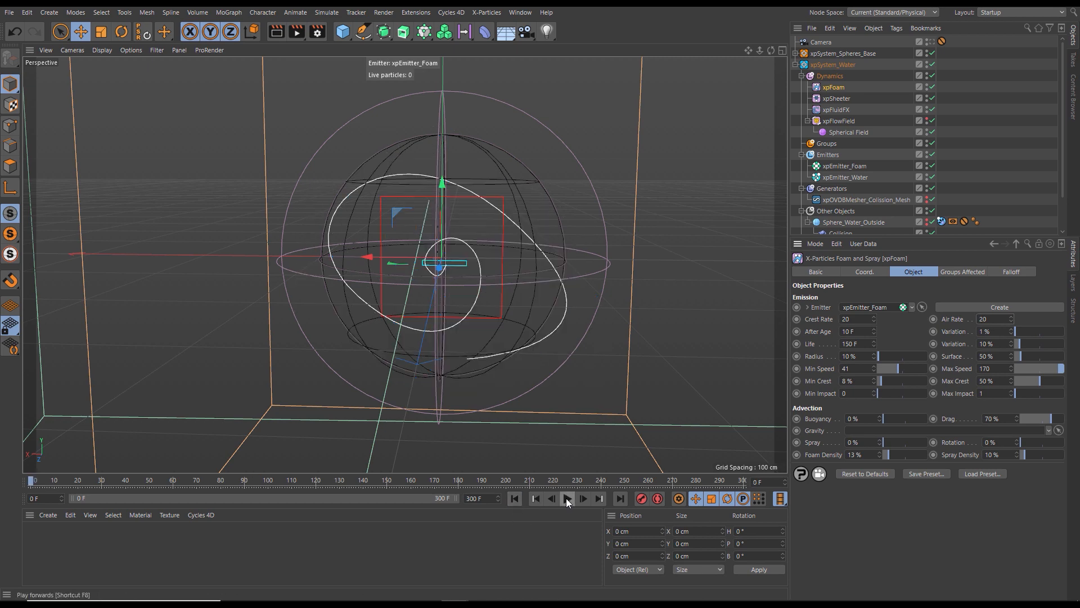
pyautogui.click(566, 497)
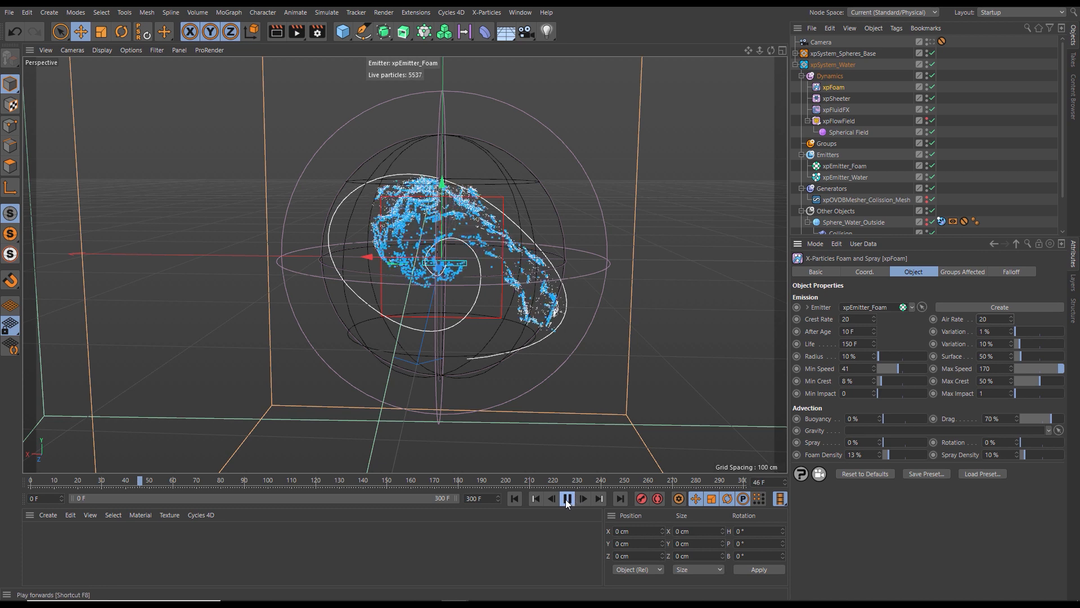
pyautogui.click(568, 499)
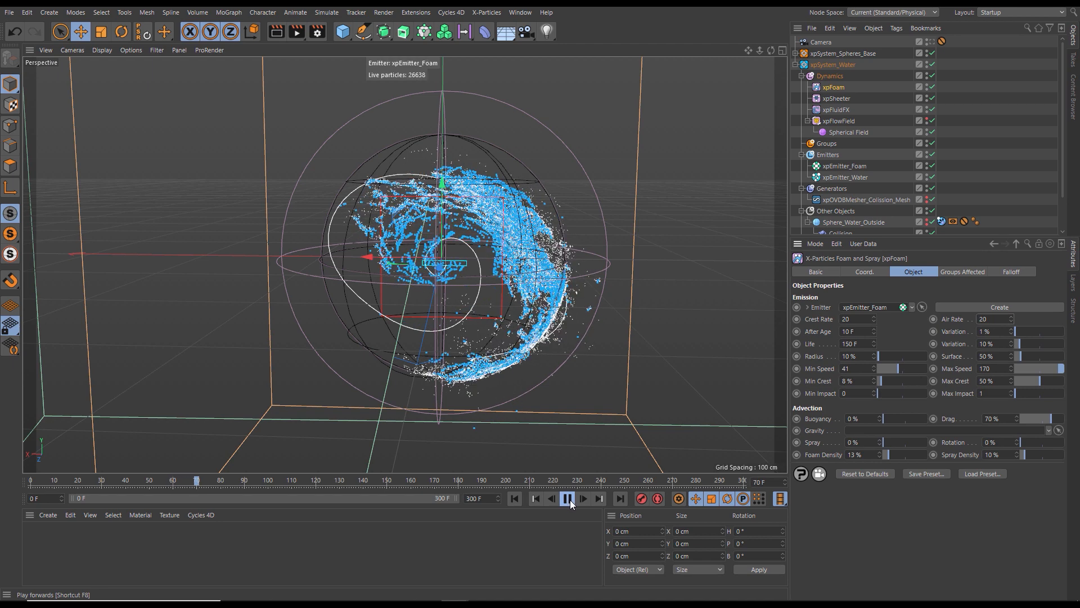
pyautogui.click(566, 499)
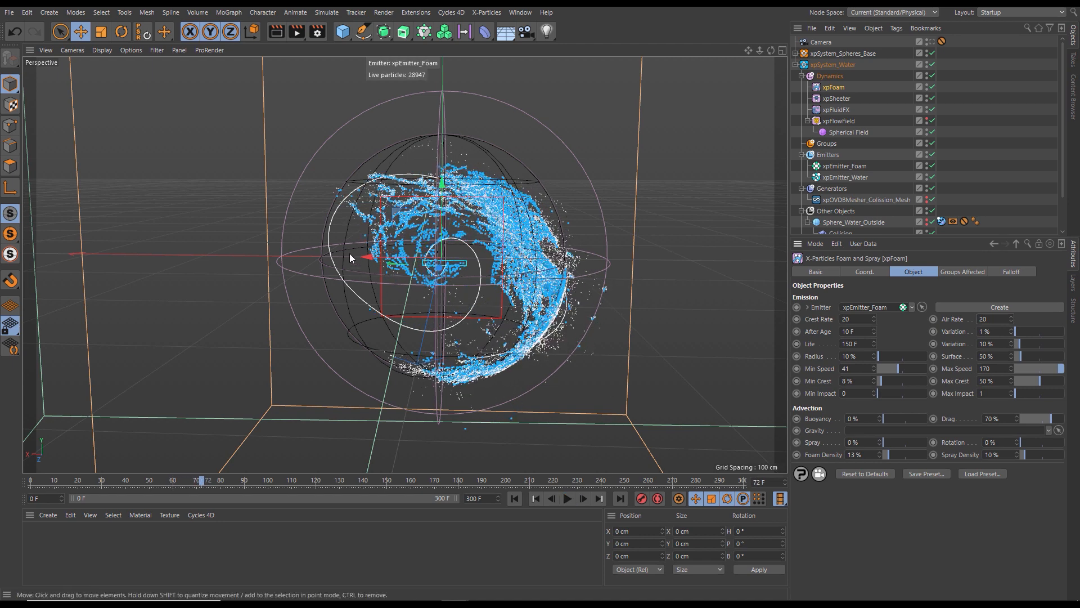